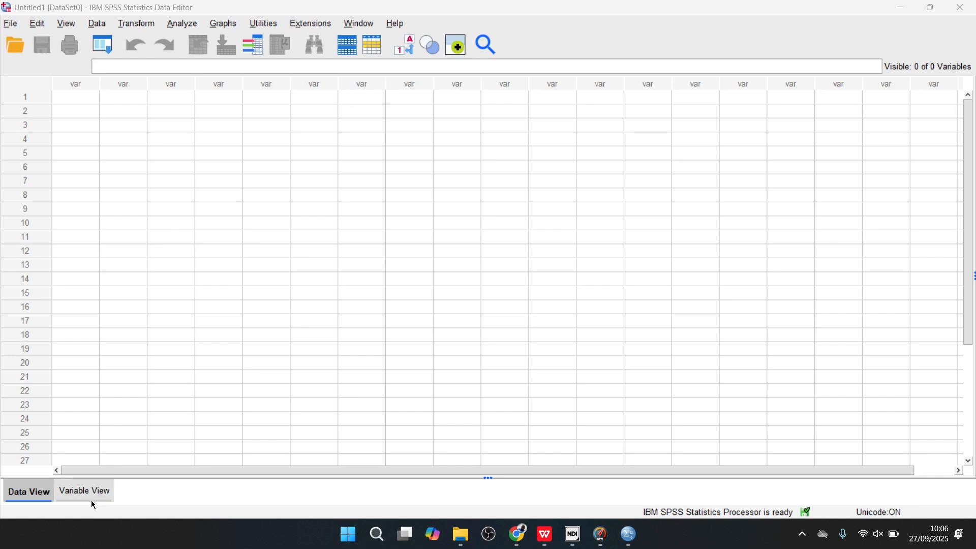
- Look over the empty dataset's Variable View and Data View, finishing in Variable View
click(82, 484)
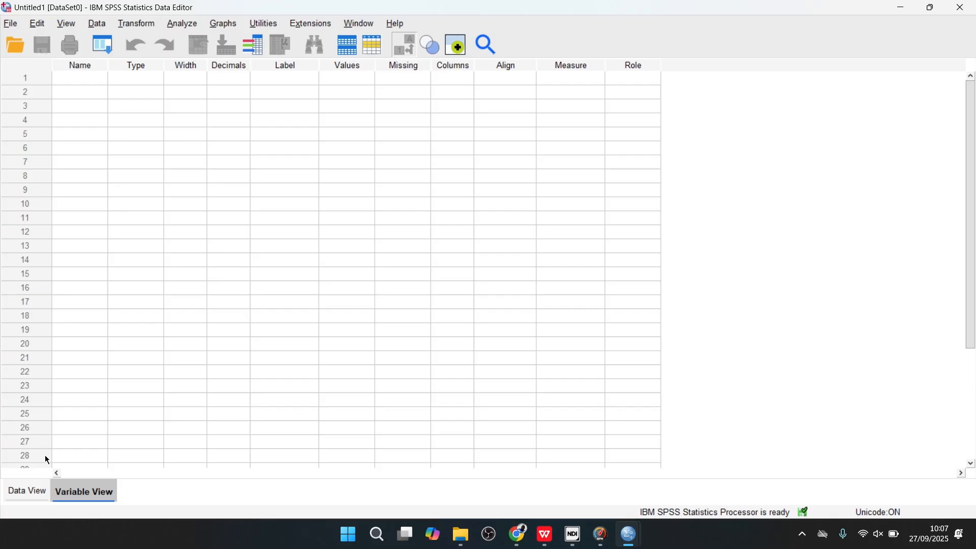
click(29, 492)
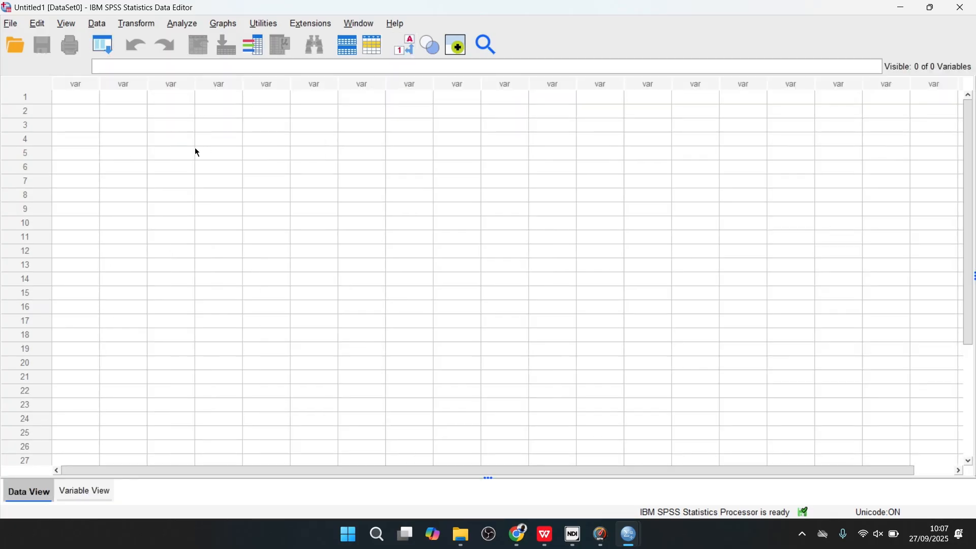
click(85, 493)
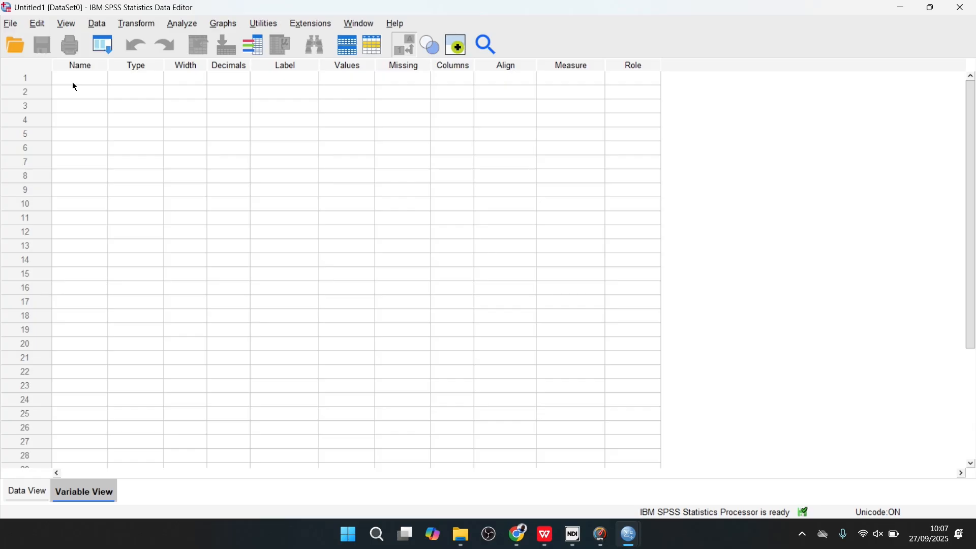
- Switch to the EBEN folder in File Explorer and open "Sample Questionnaire - encoding.docx"
mouse_move(460, 533)
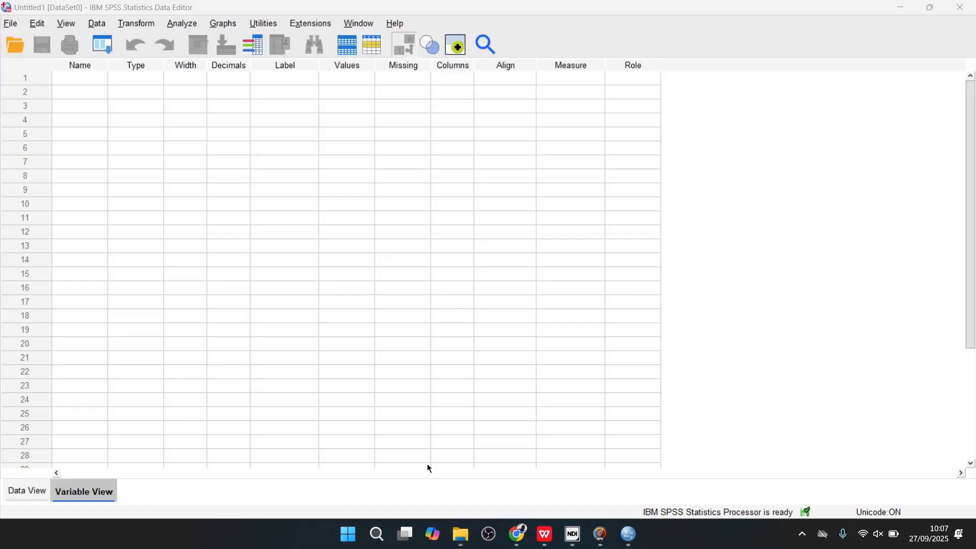
key(alt+Tab)
key(alt+Tab)
key(alt+Tab)
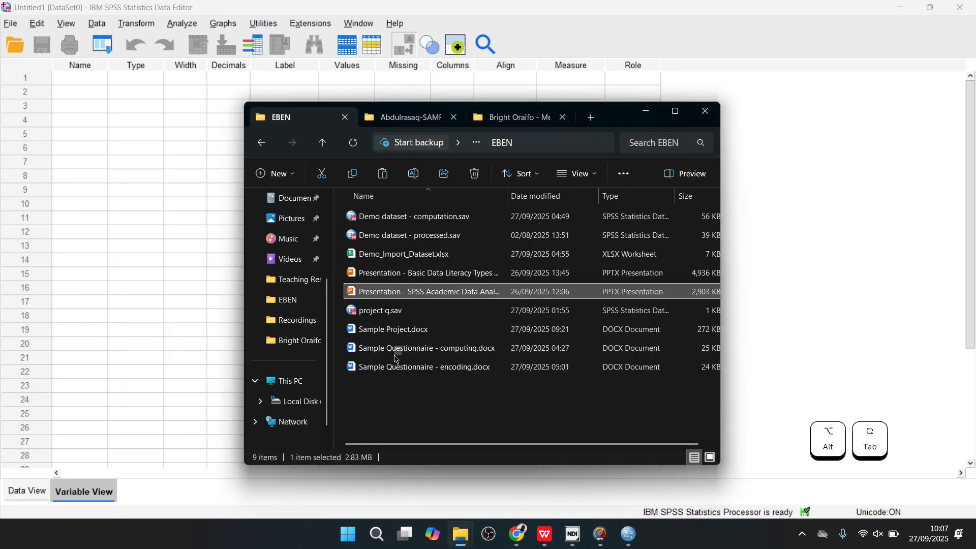
click(397, 398)
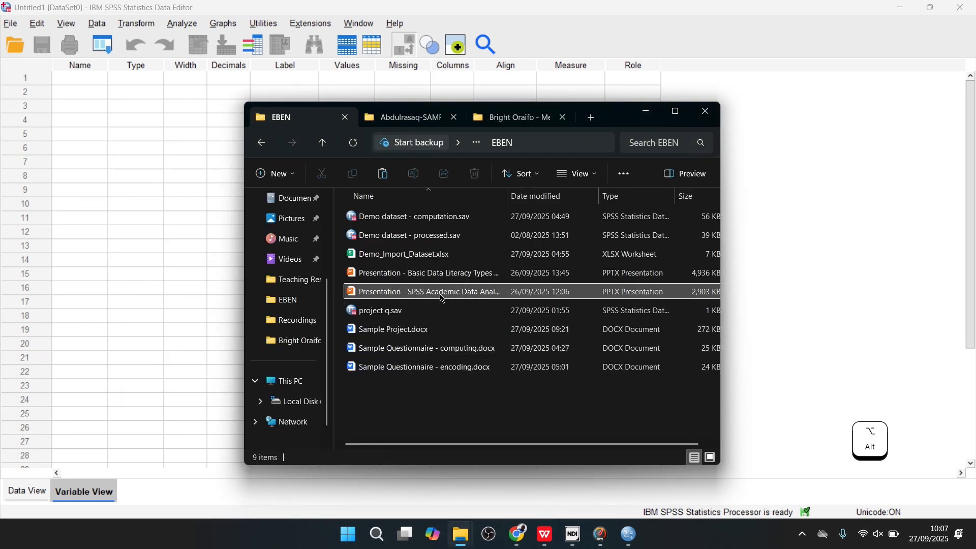
double_click(436, 368)
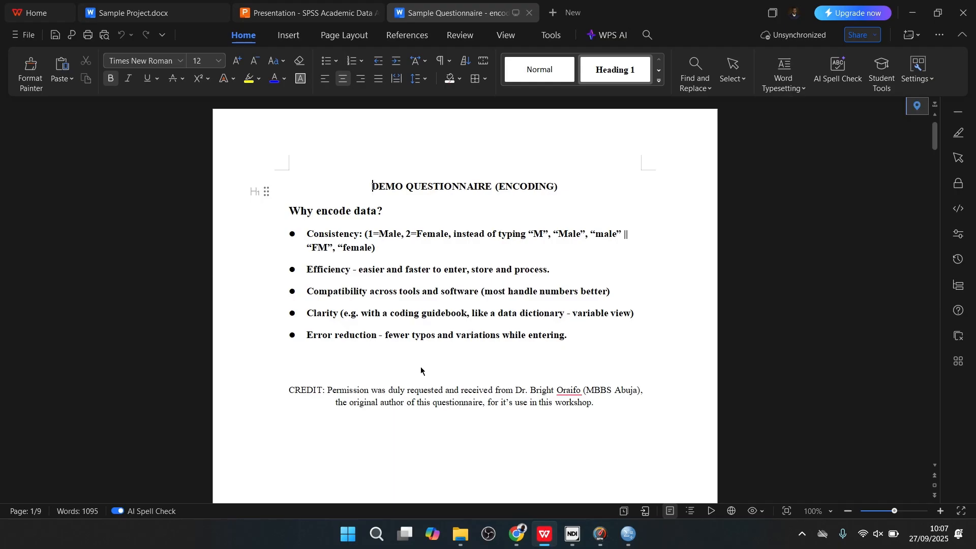
- Read the Consistency point under "Why encode data?", comparing the numeric codes for Male and Female with the text variants of male
scroll(427, 368, down, 1)
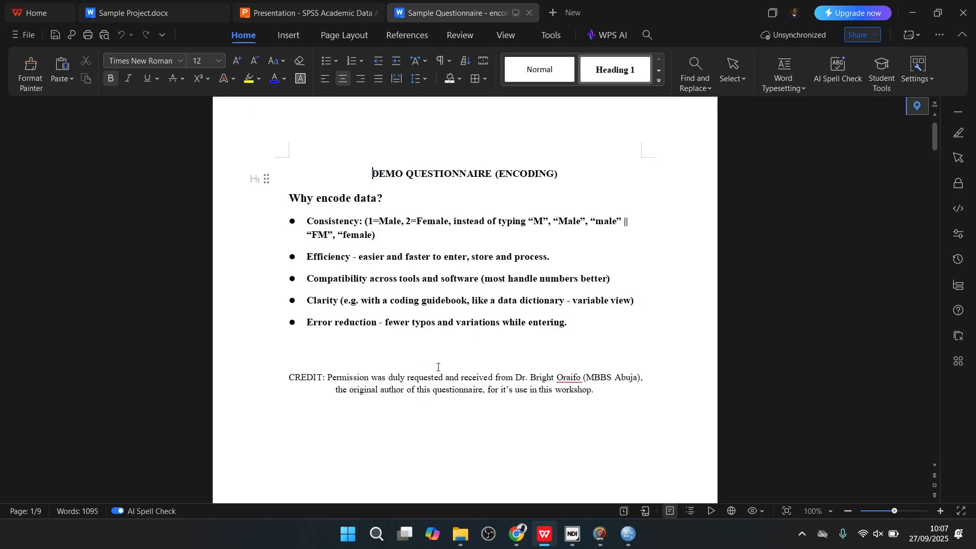
scroll(584, 376, down, 3)
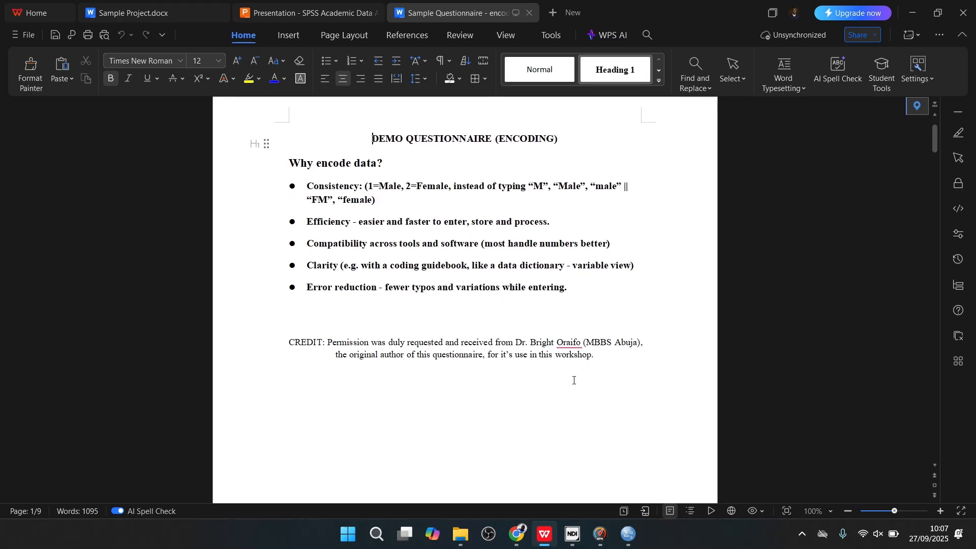
scroll(574, 381, up, 4)
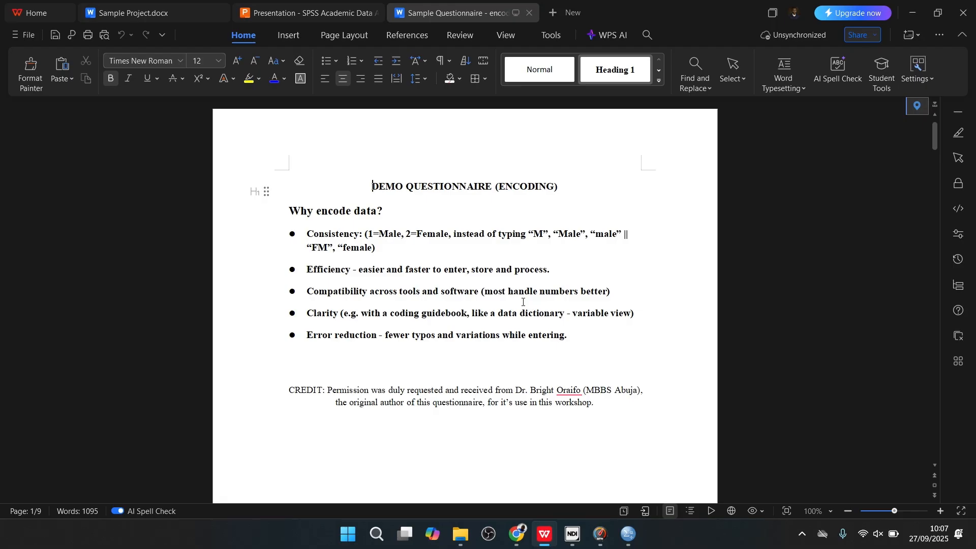
click(392, 223)
click(394, 234)
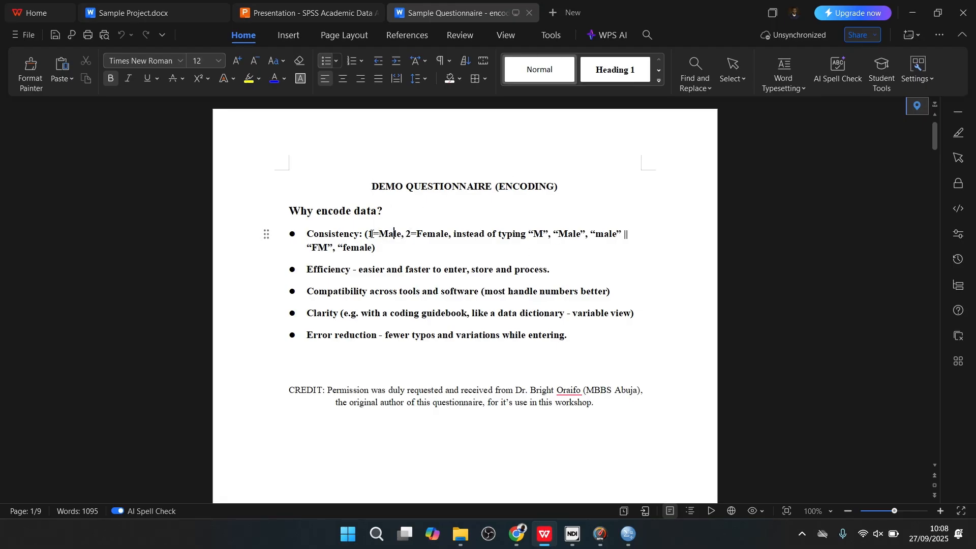
drag(369, 233, 453, 231)
click(453, 232)
drag(533, 233, 604, 235)
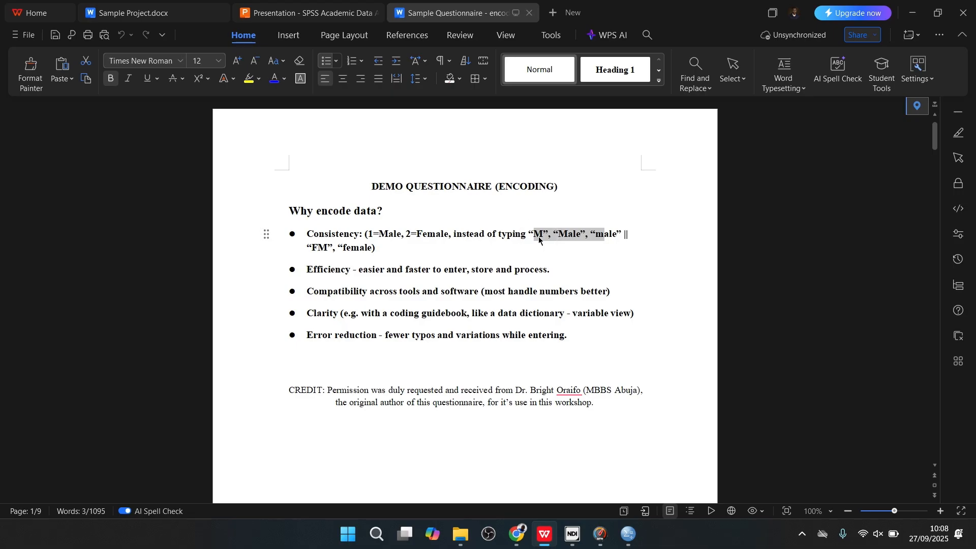
click(539, 237)
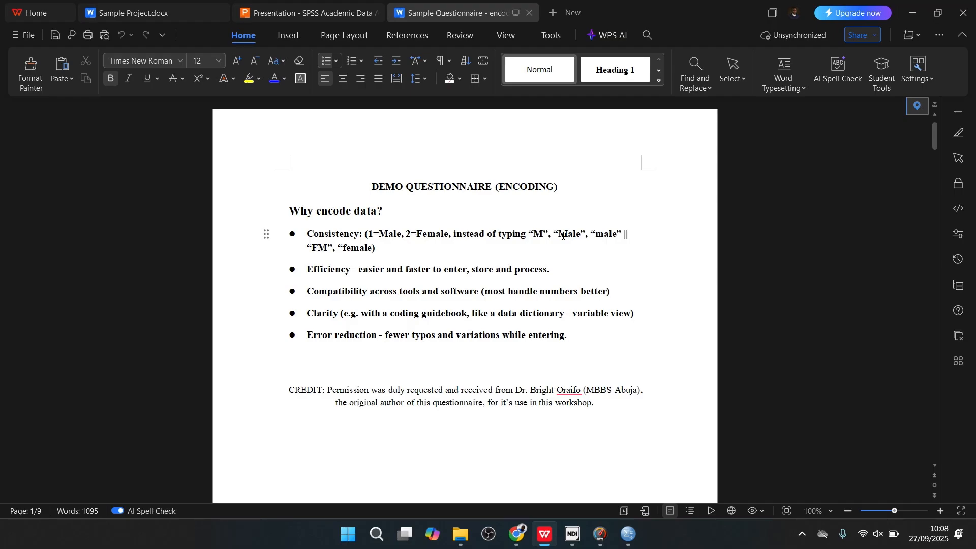
click(563, 235)
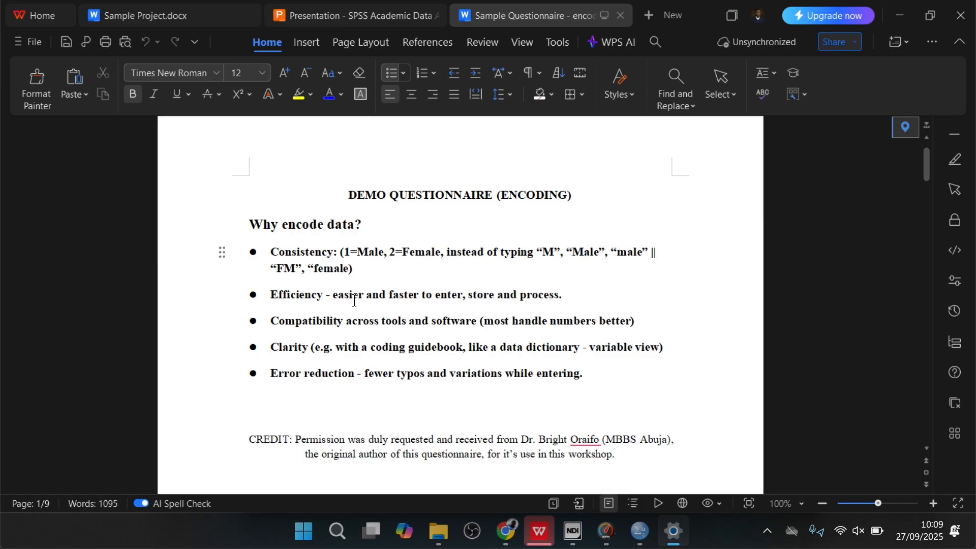
double_click(544, 253)
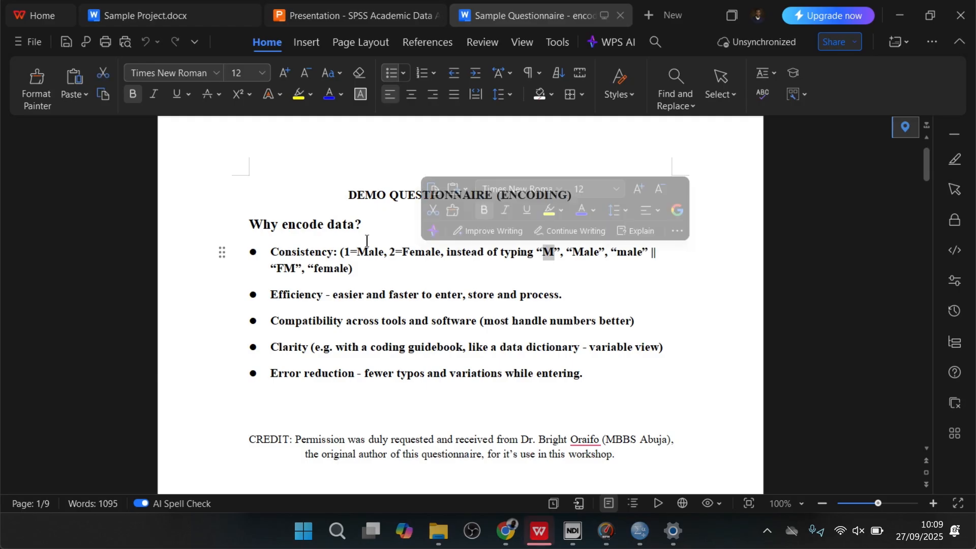
click(349, 249)
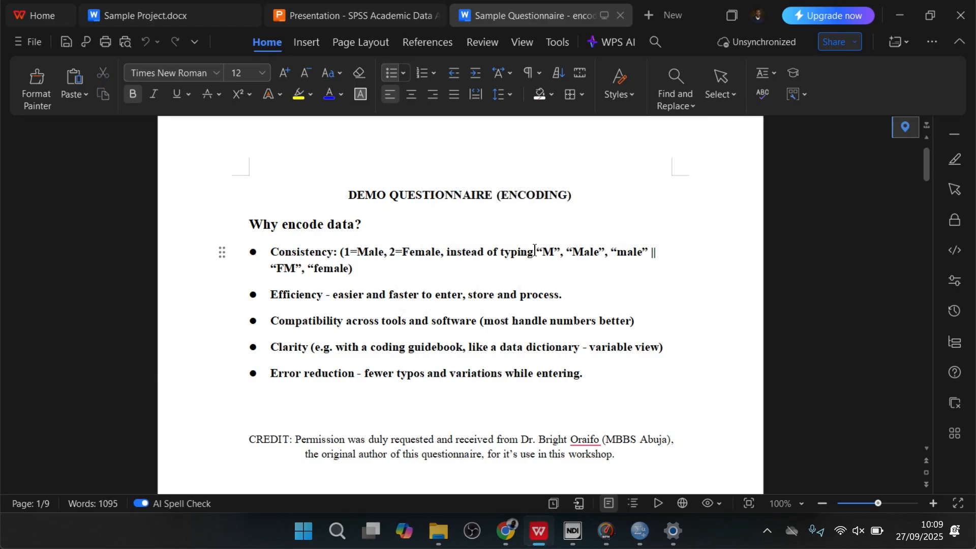
drag(534, 250, 600, 233)
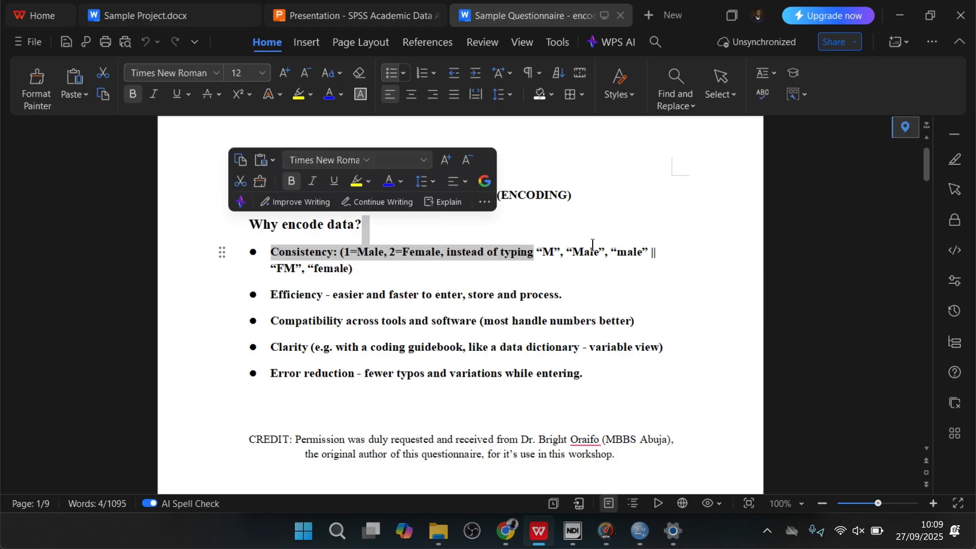
click(544, 252)
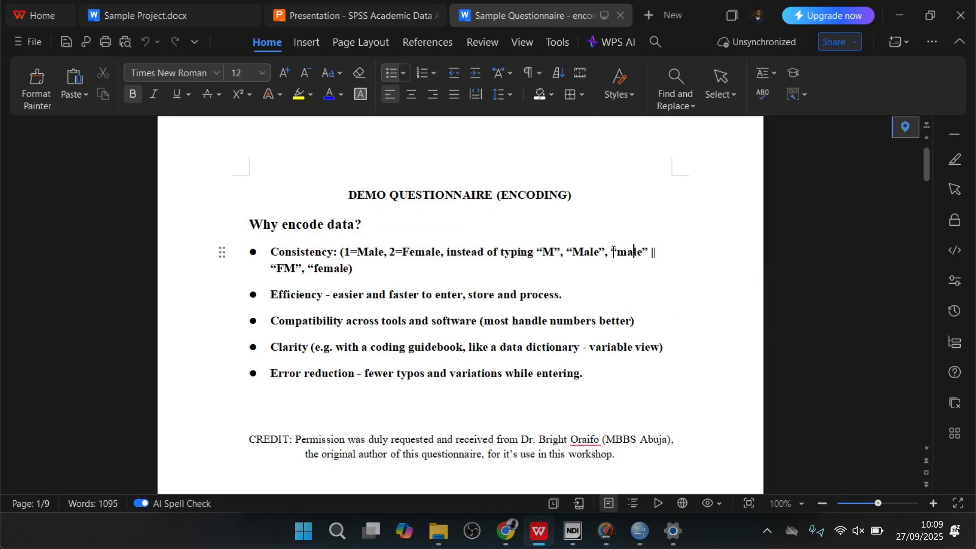
drag(573, 250, 640, 249)
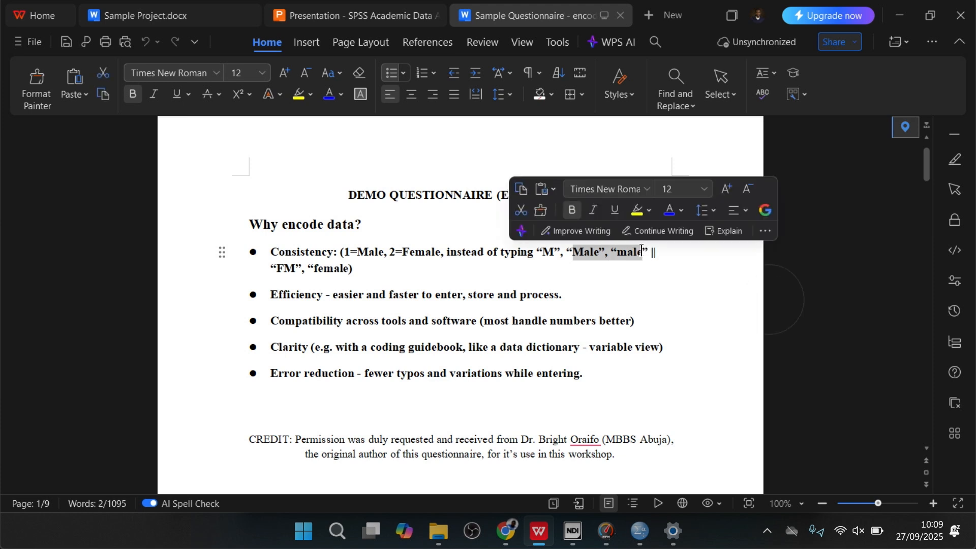
click(633, 251)
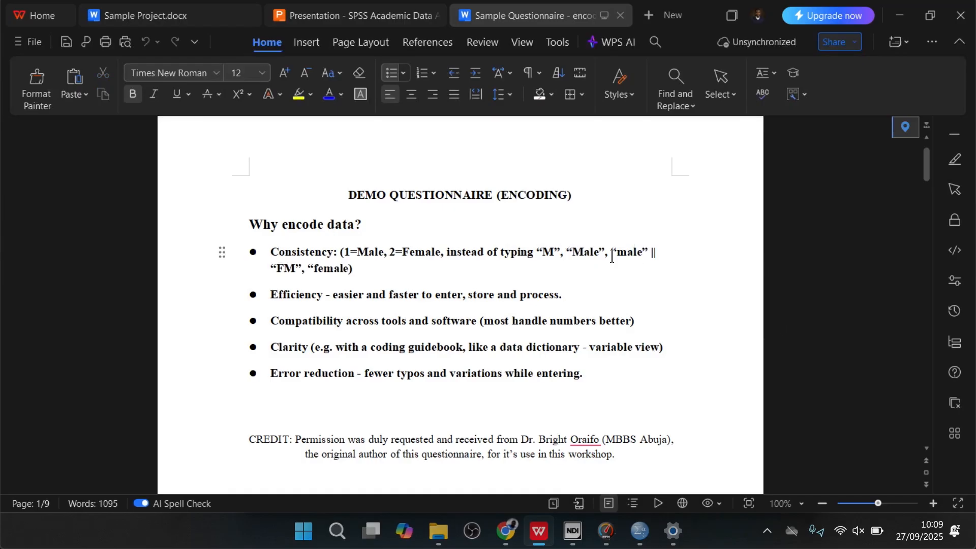
drag(598, 253, 536, 255)
click(645, 248)
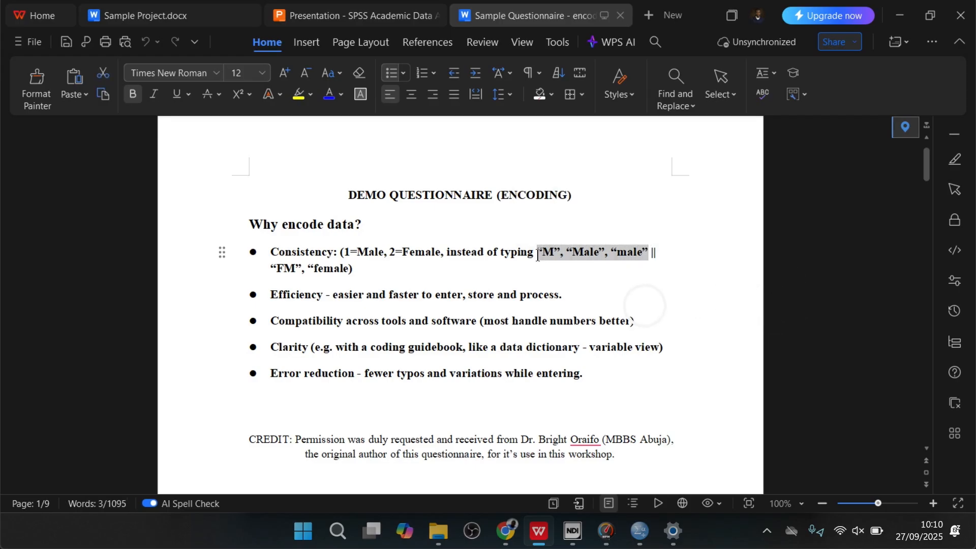
- Add the missing closing quotation mark after "female" in the Consistency point and save the document
click(348, 269)
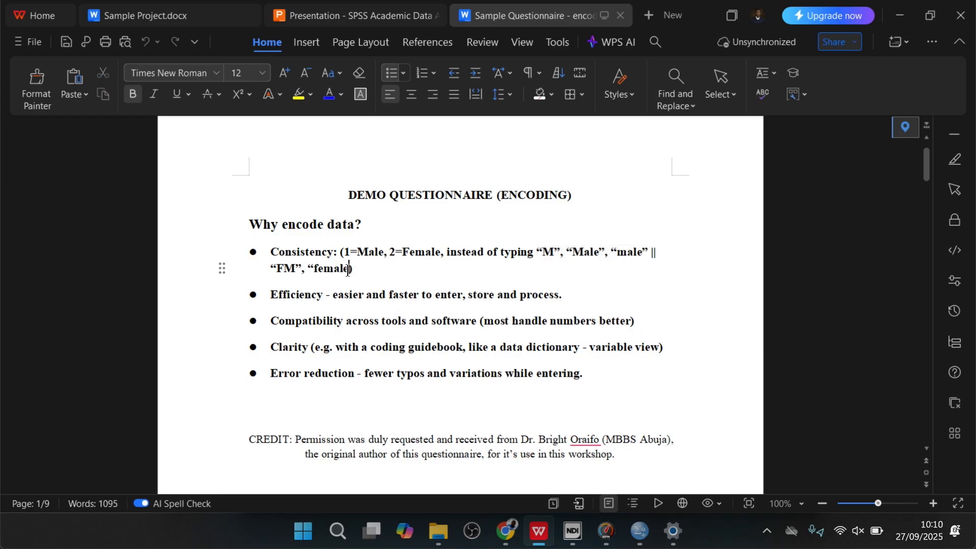
text("))
key(ctrl+s)
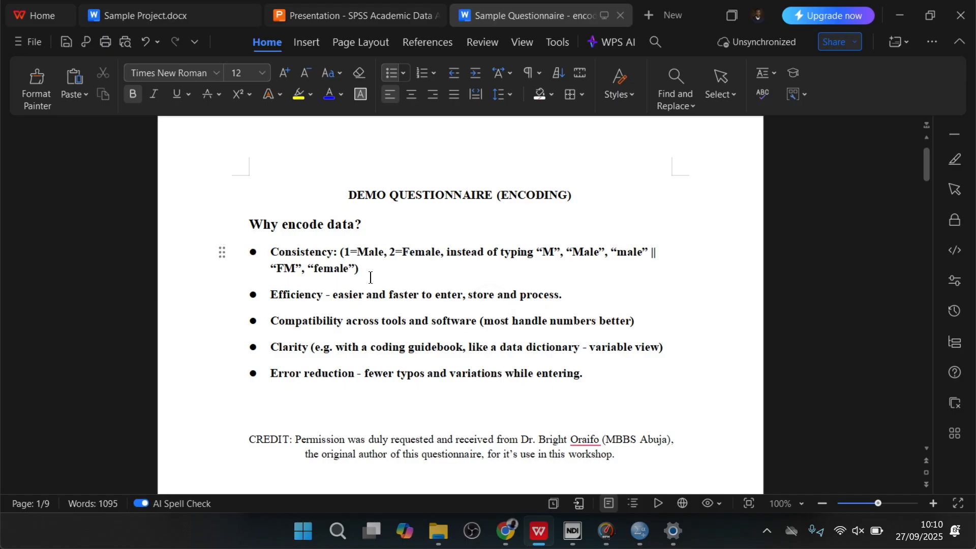
- Examine the Efficiency, Compatibility, Clarity and Error reduction points, relating the last one back to Consistency
scroll(370, 278, down, 1)
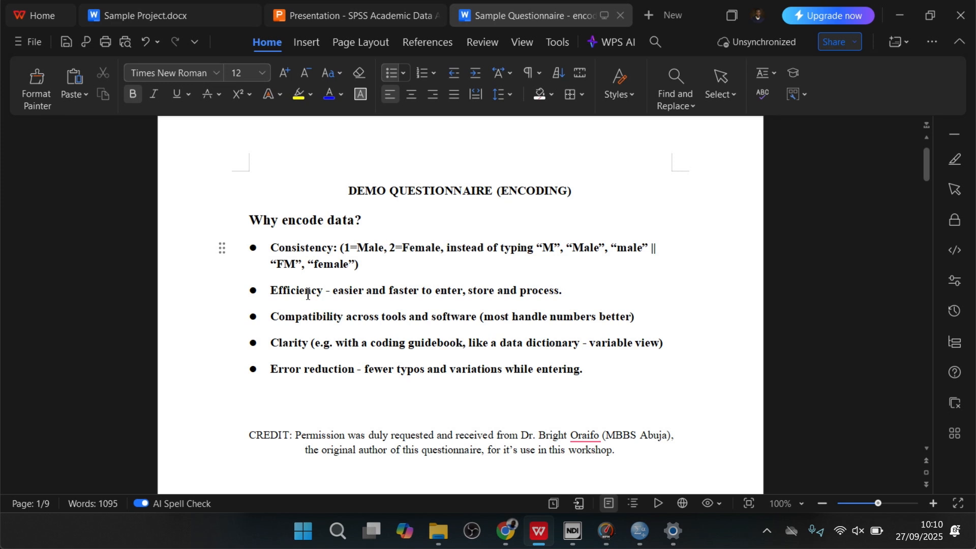
scroll(307, 294, down, 1)
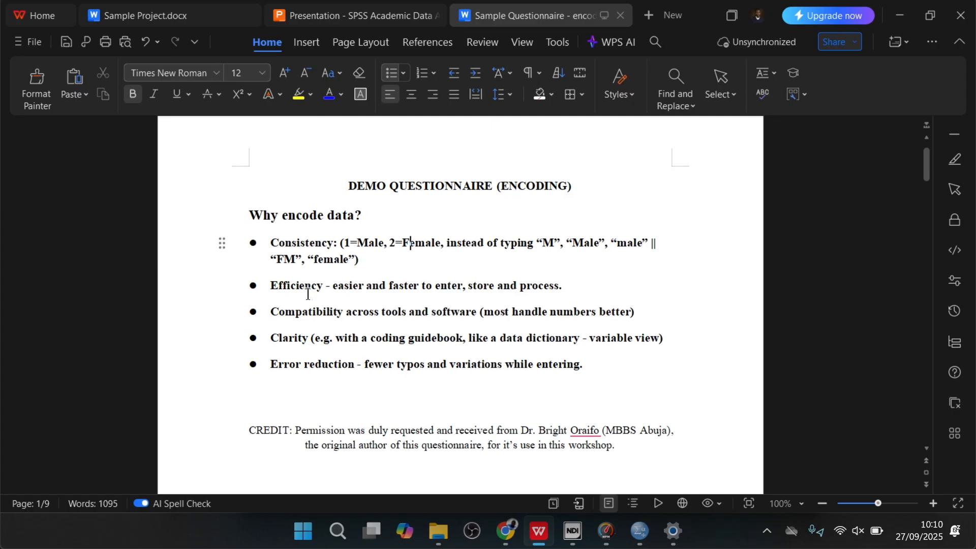
scroll(307, 294, down, 1)
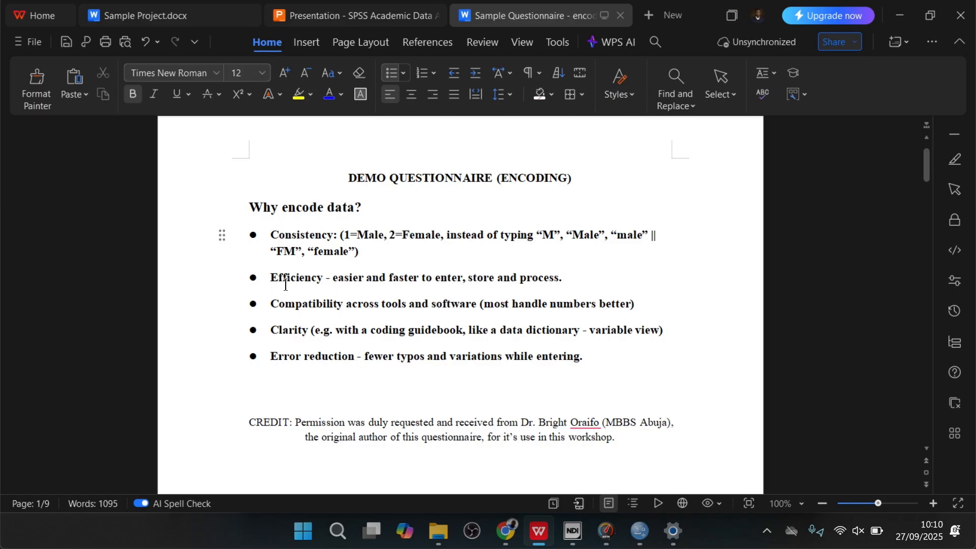
click(271, 278)
drag(271, 278, 326, 276)
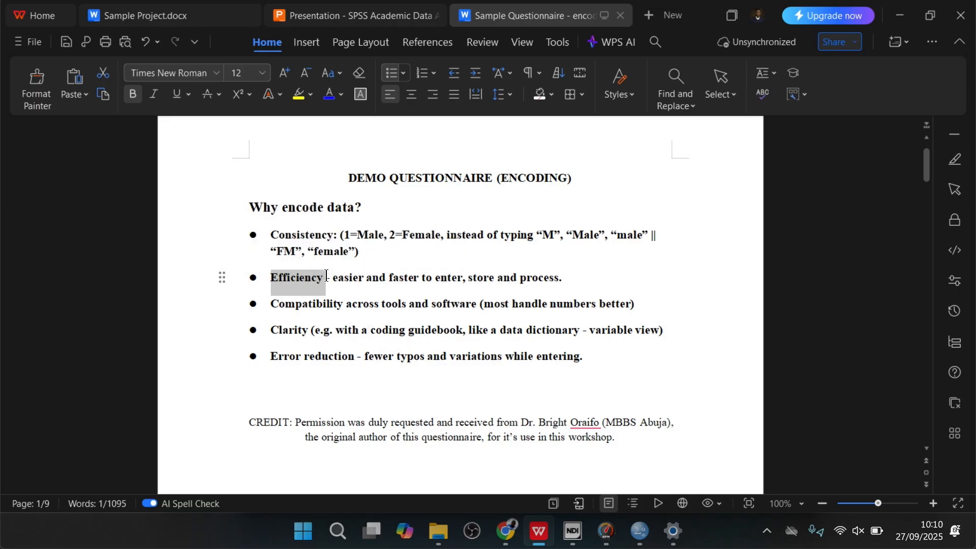
click(326, 276)
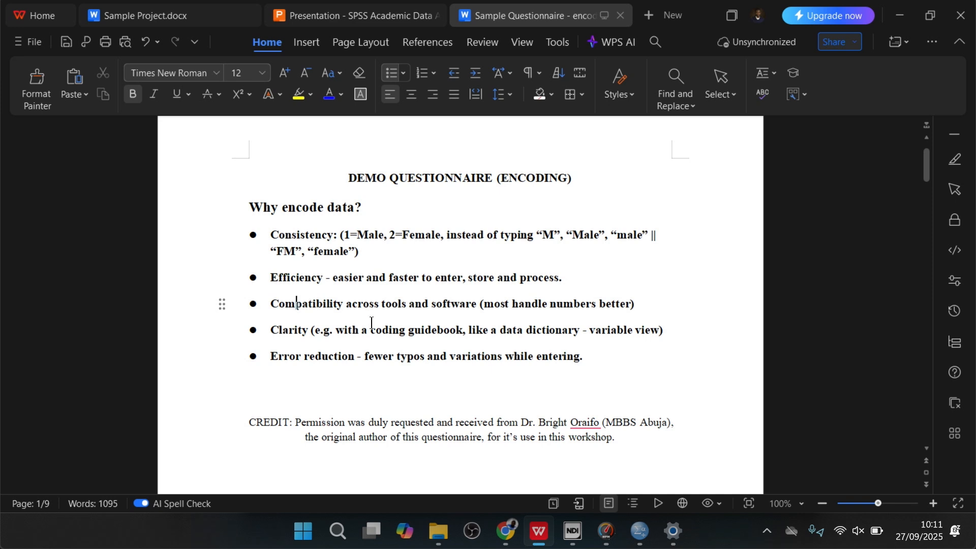
click(308, 330)
scroll(499, 364, down, 1)
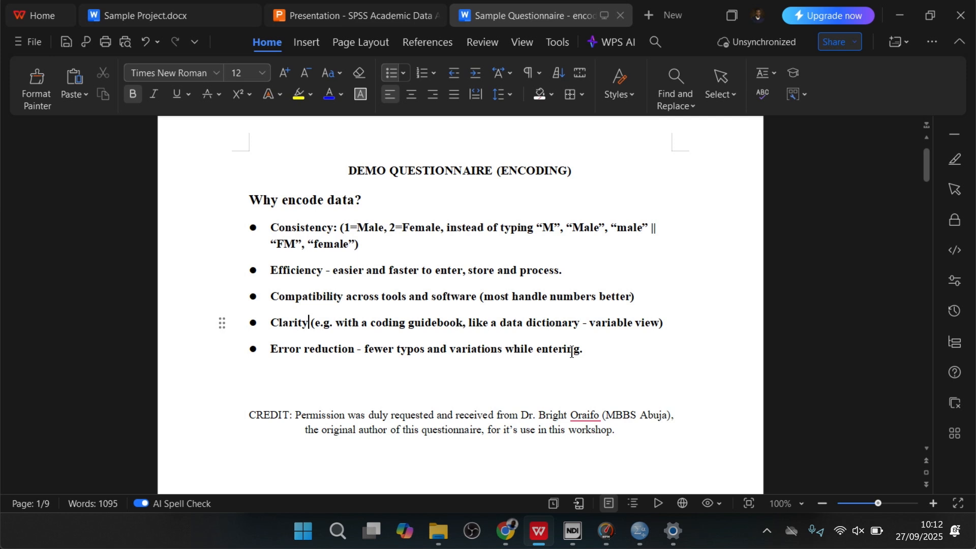
drag(589, 351, 364, 350)
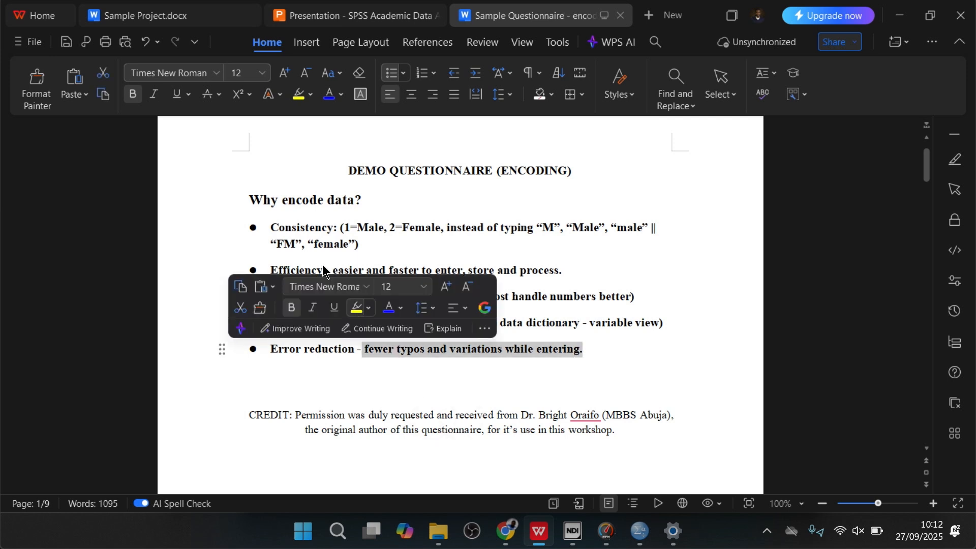
drag(346, 254, 278, 224)
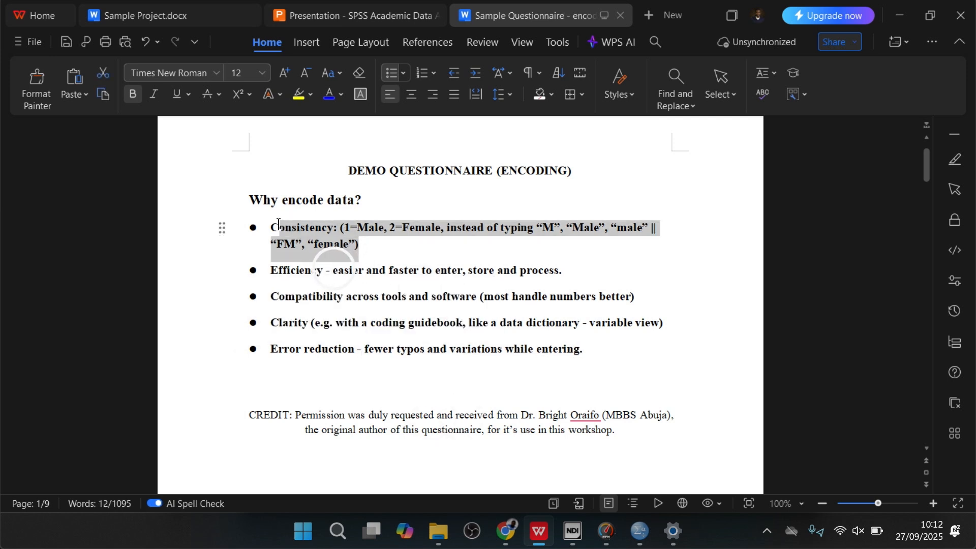
click(500, 351)
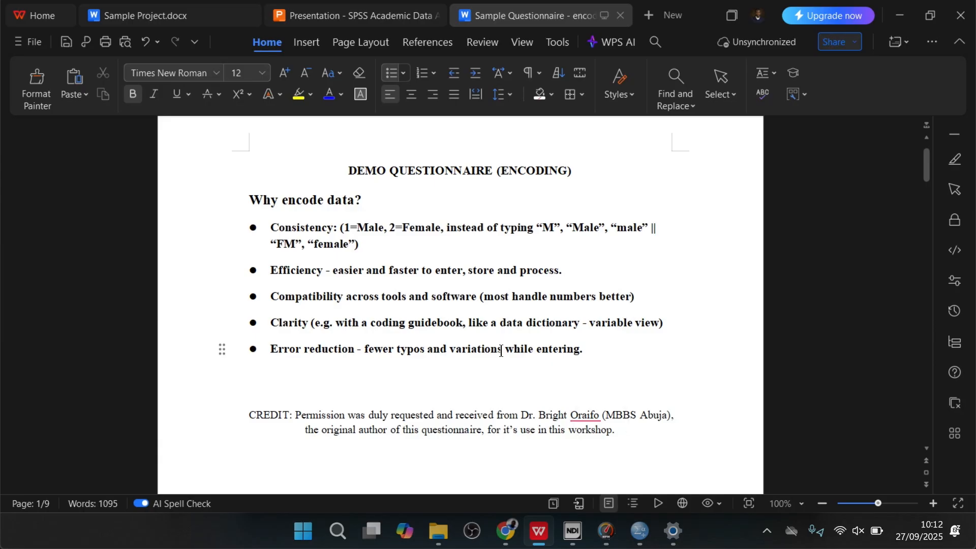
- Go to Section A: Sociodemographic Data of the demo questionnaire to view its instruction and first questions
scroll(501, 351, down, 6)
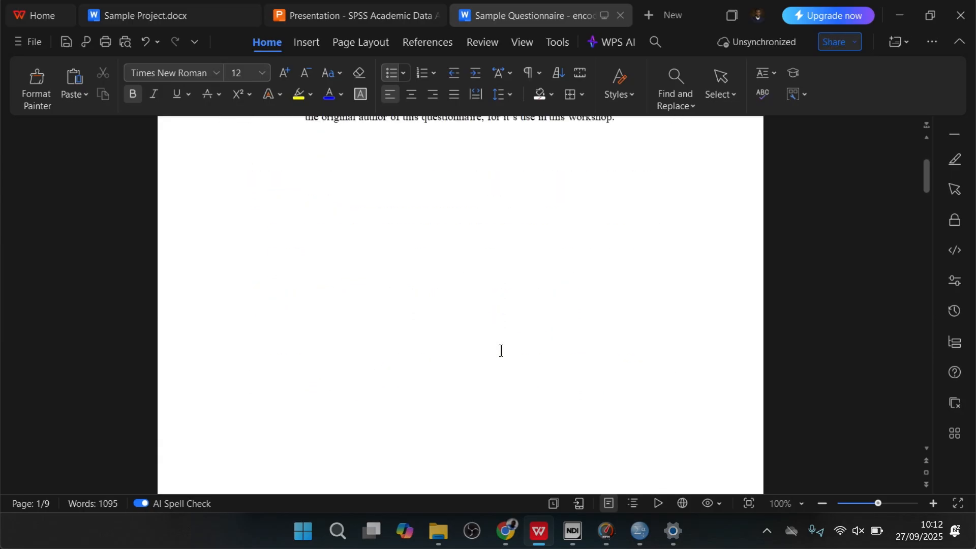
scroll(500, 351, down, 8)
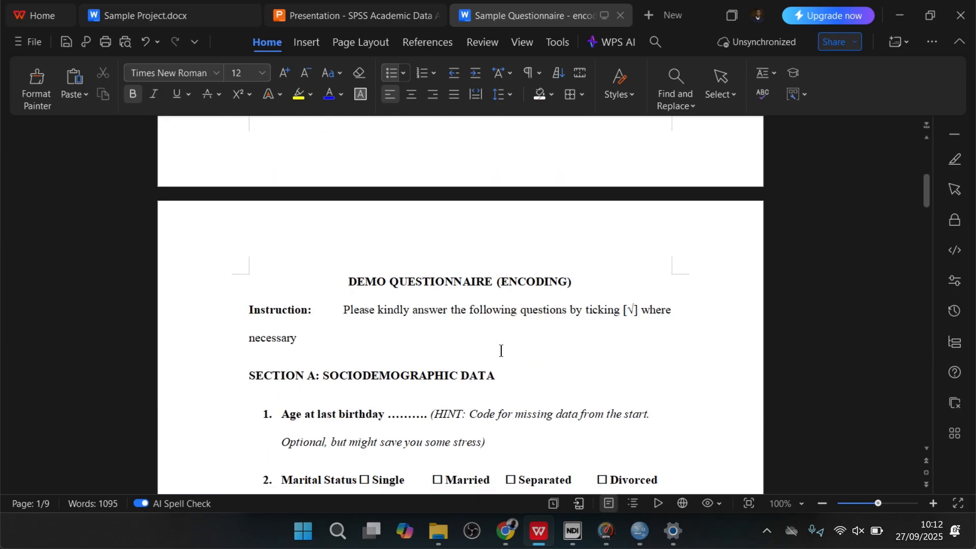
scroll(501, 350, down, 2)
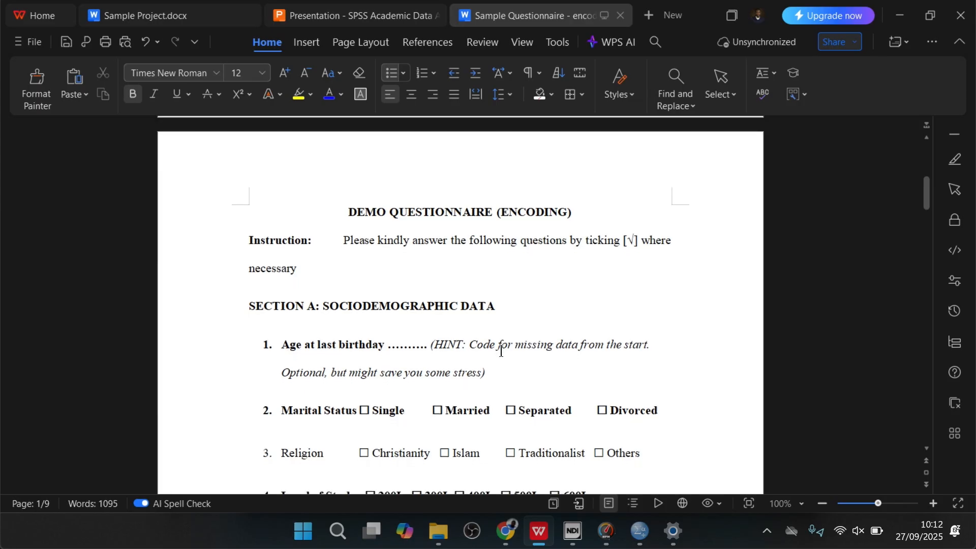
- Skim the demo questionnaire from Section A to the start of Section D, and return to the age question in Section A
scroll(501, 351, down, 1)
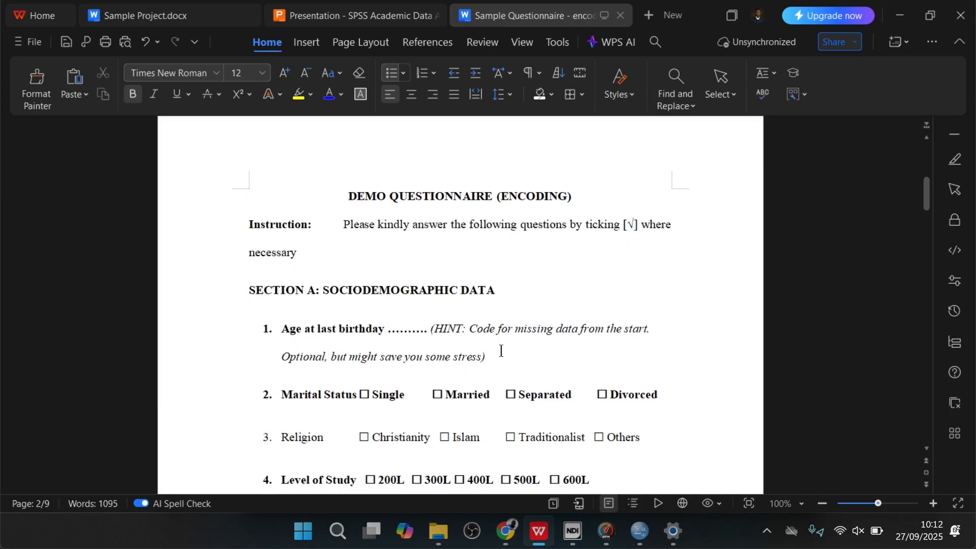
scroll(501, 350, down, 3)
scroll(501, 350, up, 2)
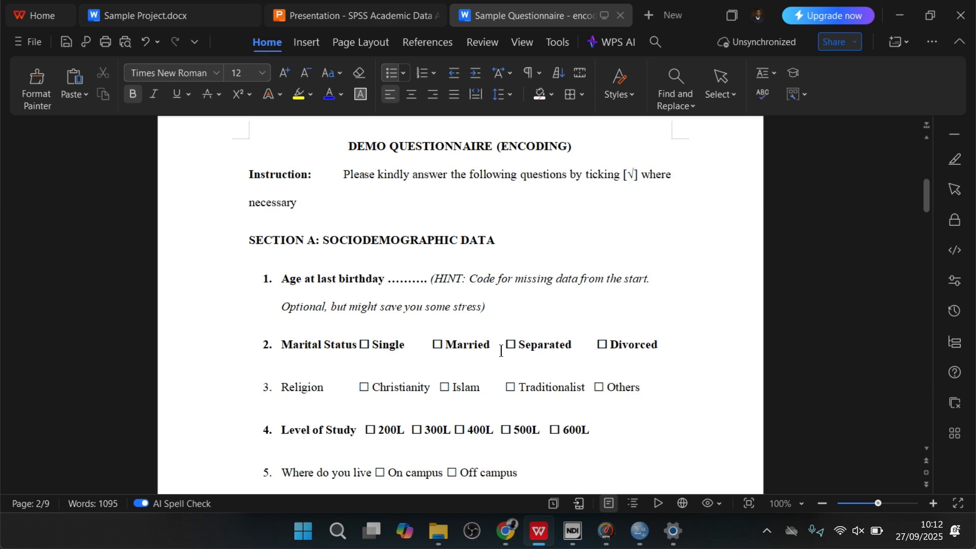
scroll(501, 381, down, 10)
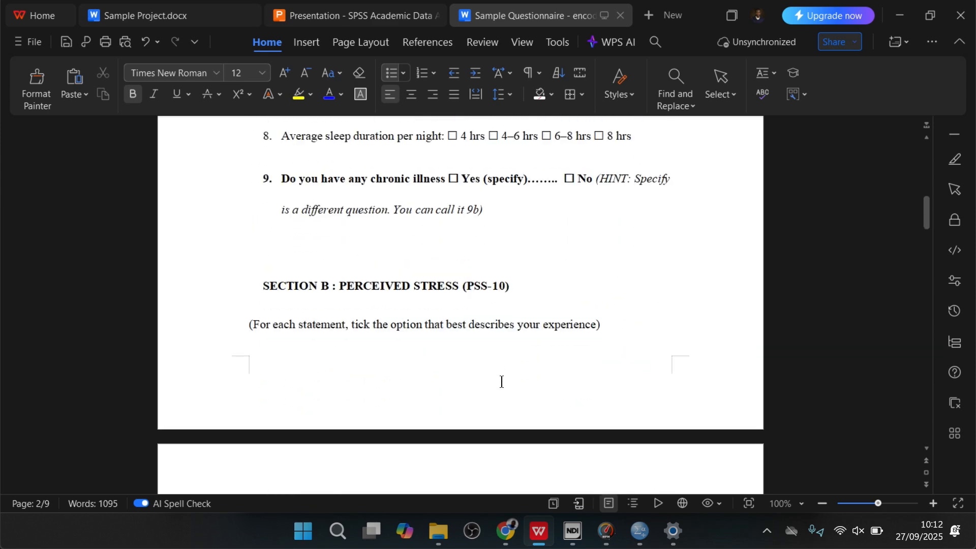
scroll(501, 381, down, 20)
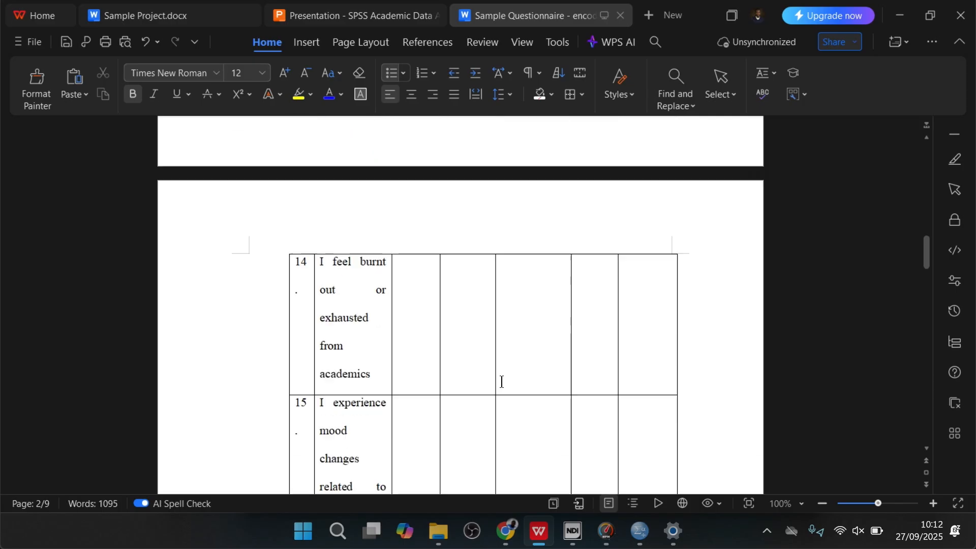
scroll(501, 381, down, 20)
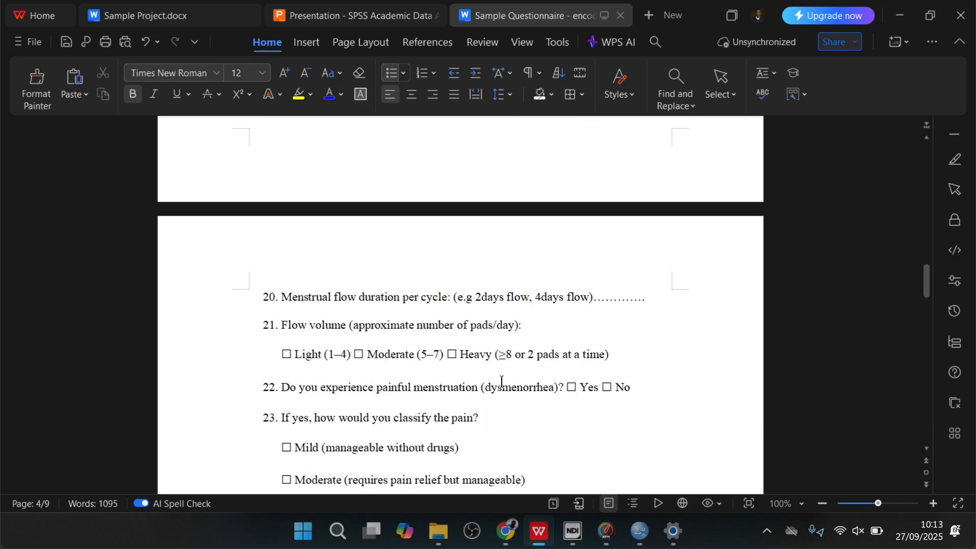
scroll(501, 381, down, 5)
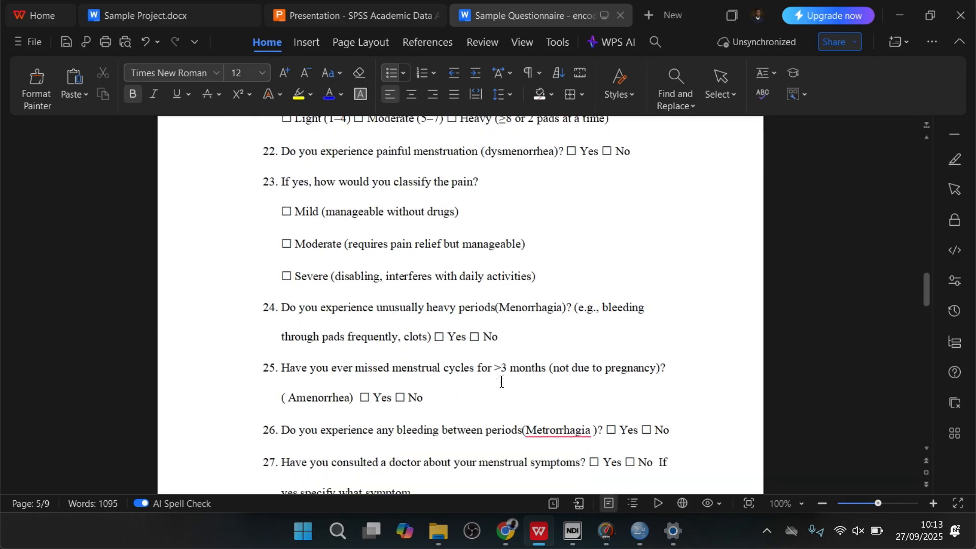
scroll(501, 381, down, 5)
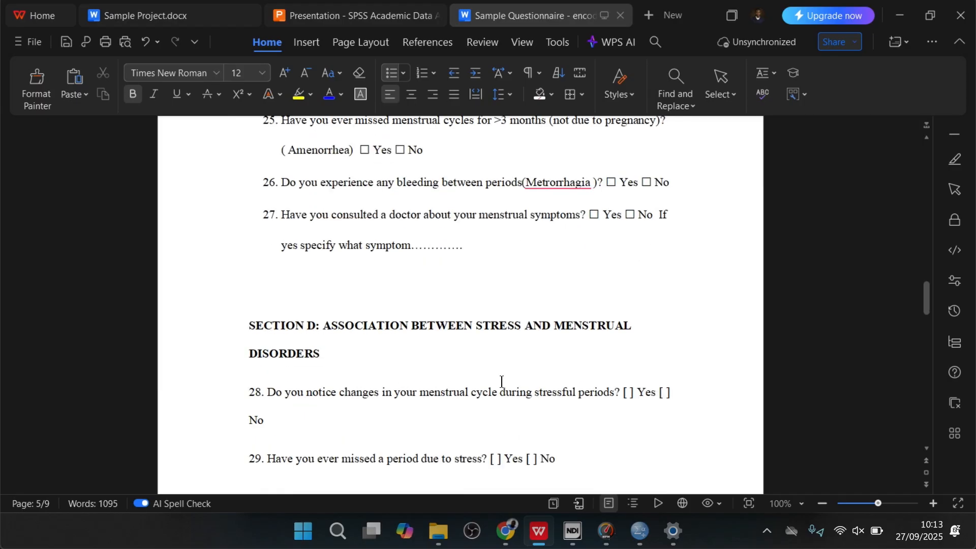
scroll(502, 381, up, 20)
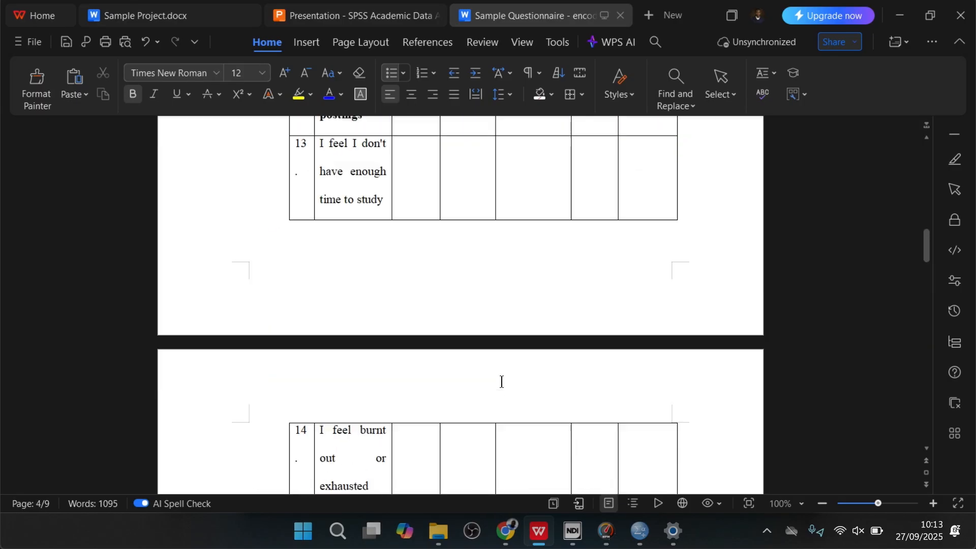
scroll(502, 382, up, 20)
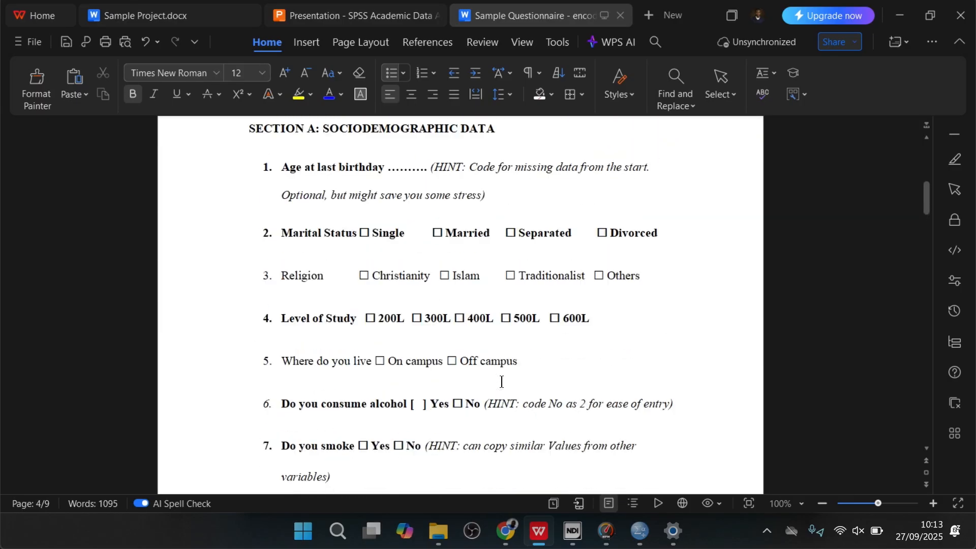
scroll(501, 381, up, 3)
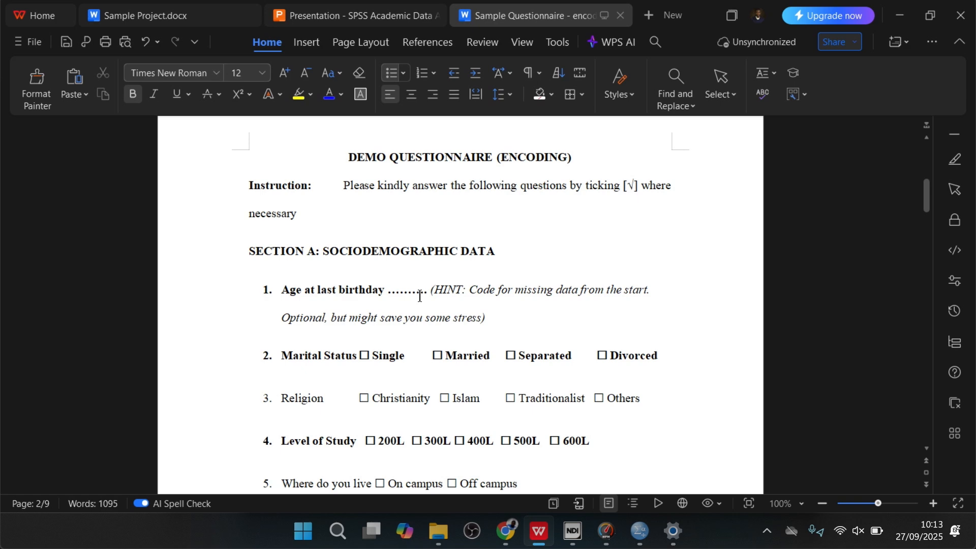
- Snap the questionnaire window to the right half of the screen and try to bring up the SPSS dataset window
drag(707, 2, 973, 219)
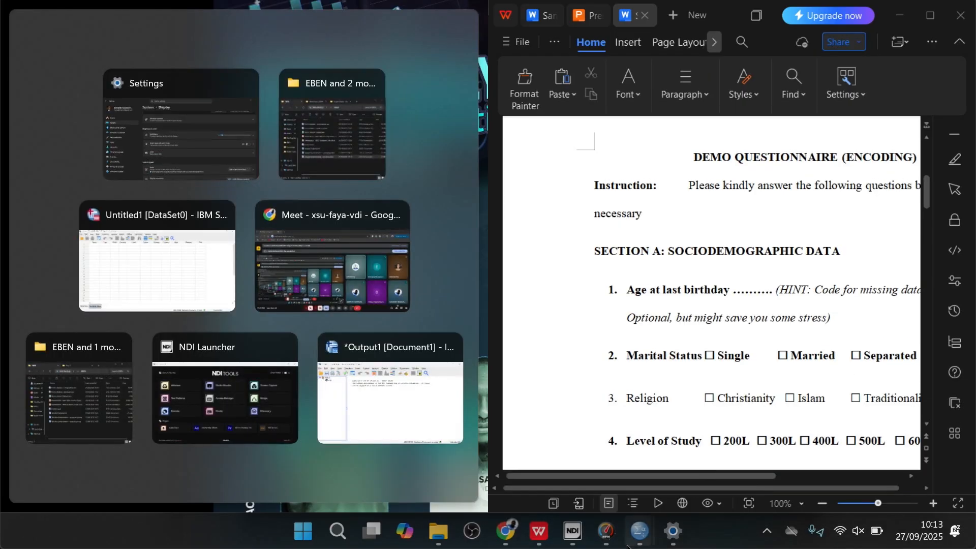
mouse_move(639, 538)
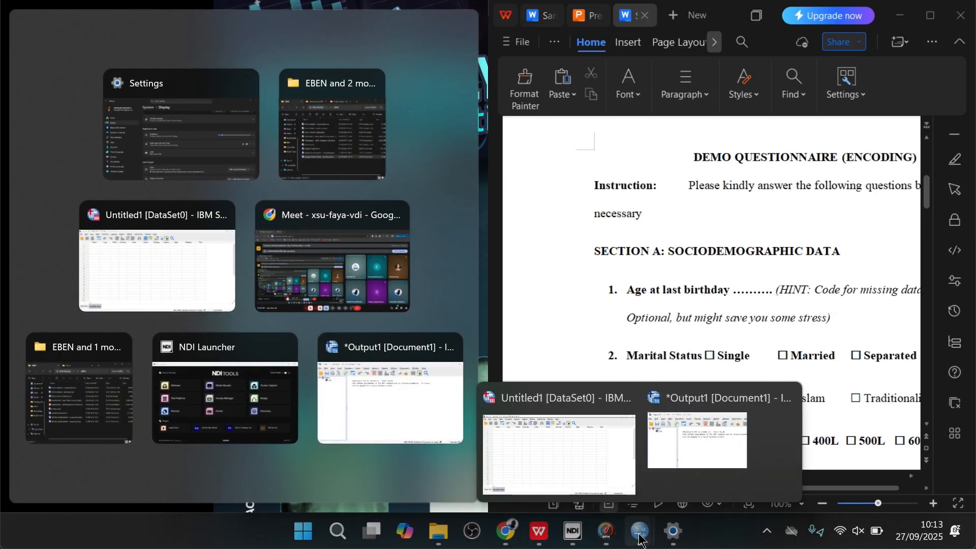
click(595, 476)
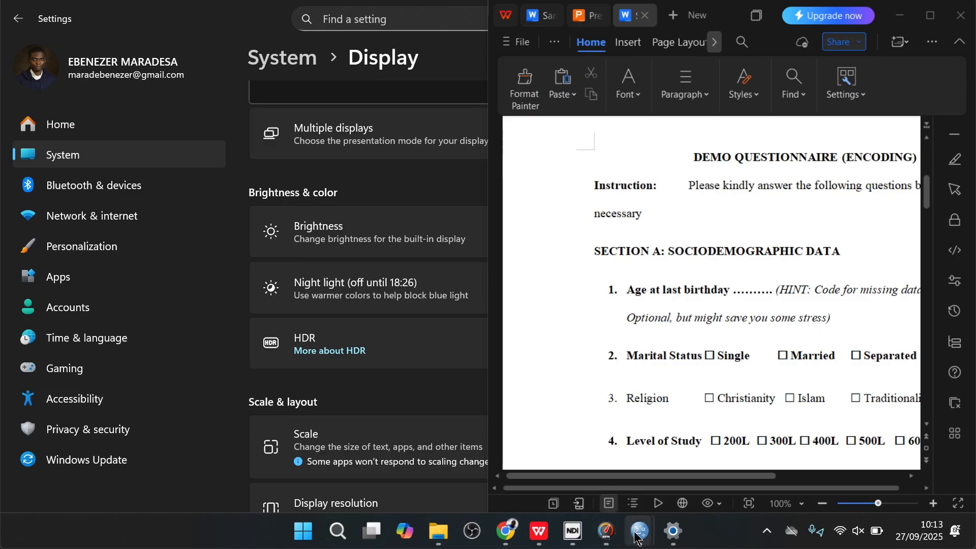
mouse_move(635, 538)
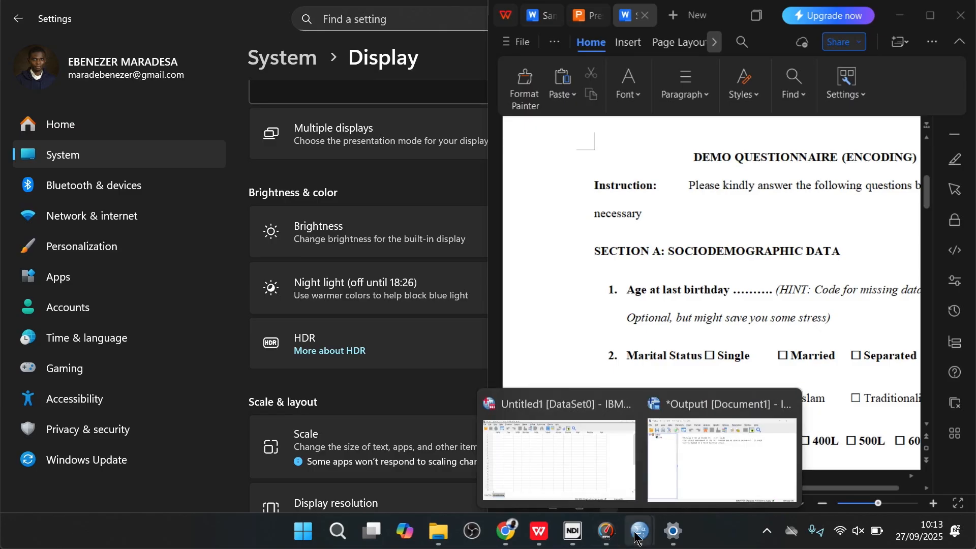
click(578, 453)
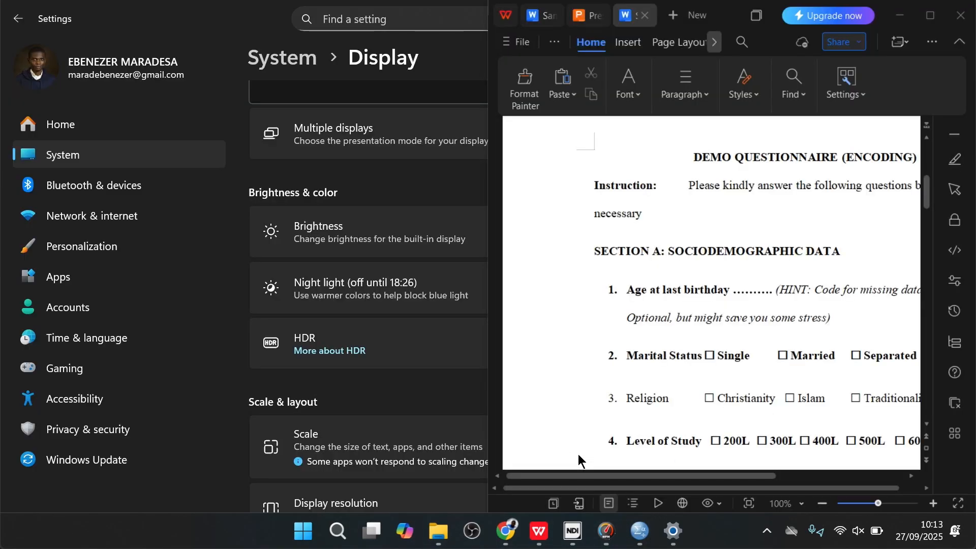
- Switch to the SPSS Data Editor, snap it to the left half beside the questionnaire, and bring the questions' full width into view
key(alt+Tab)
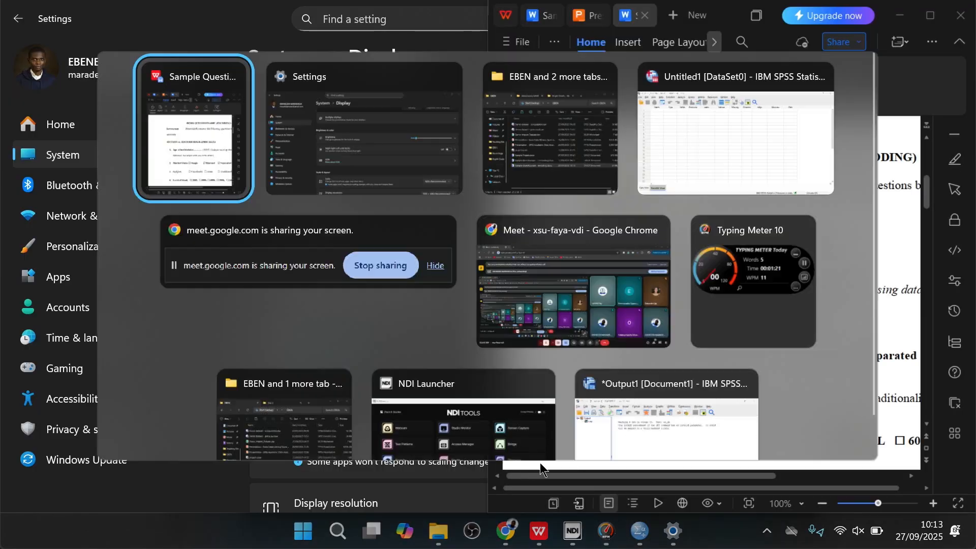
key(alt+Tab)
key(alt+Tab)
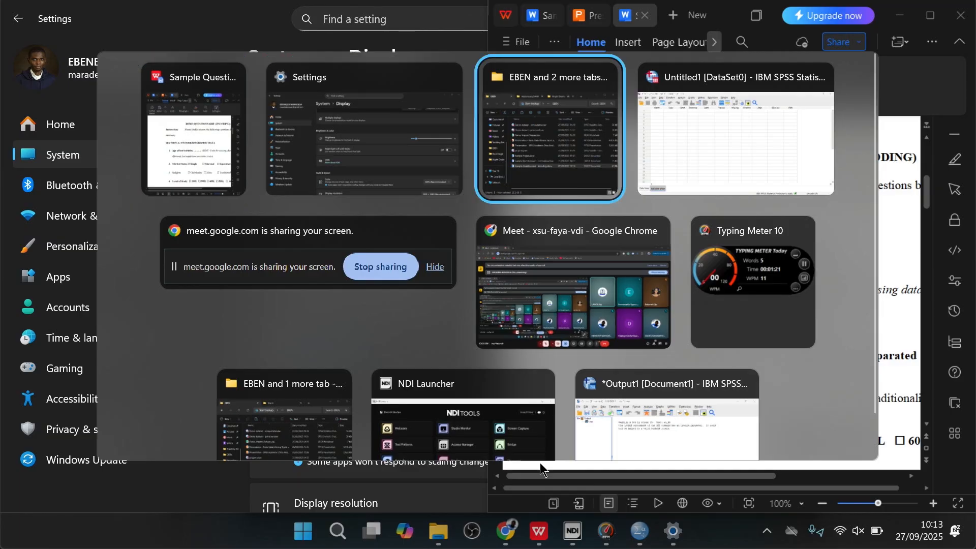
key(alt+Right)
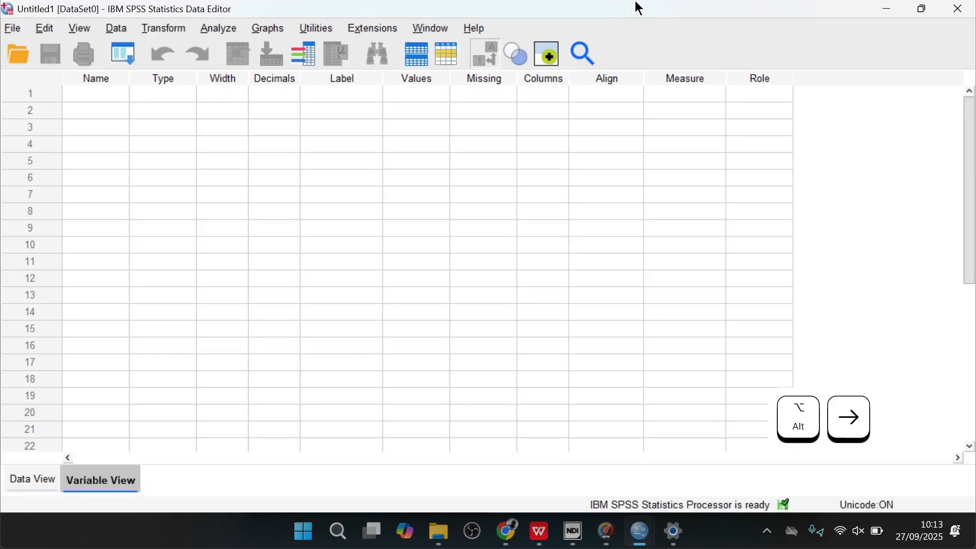
drag(634, 9, 1, 194)
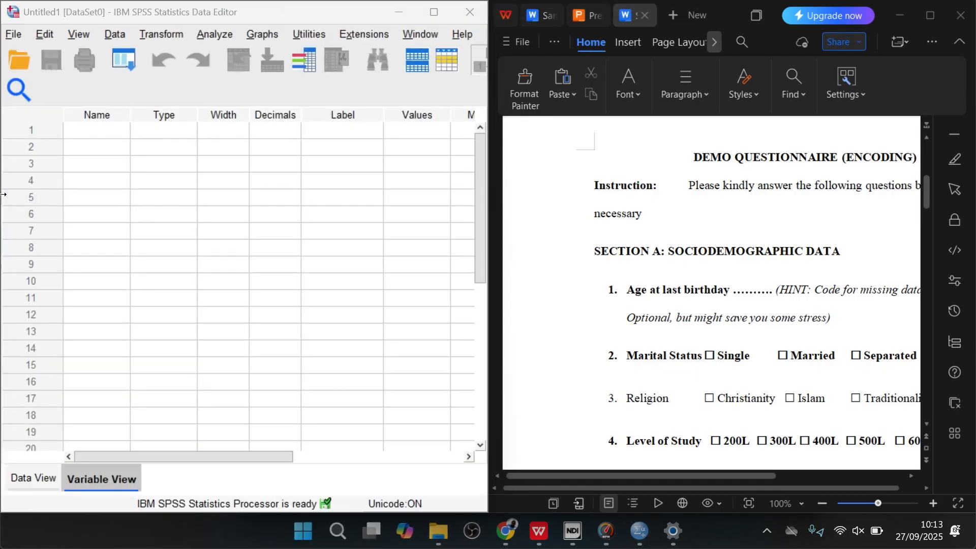
click(621, 486)
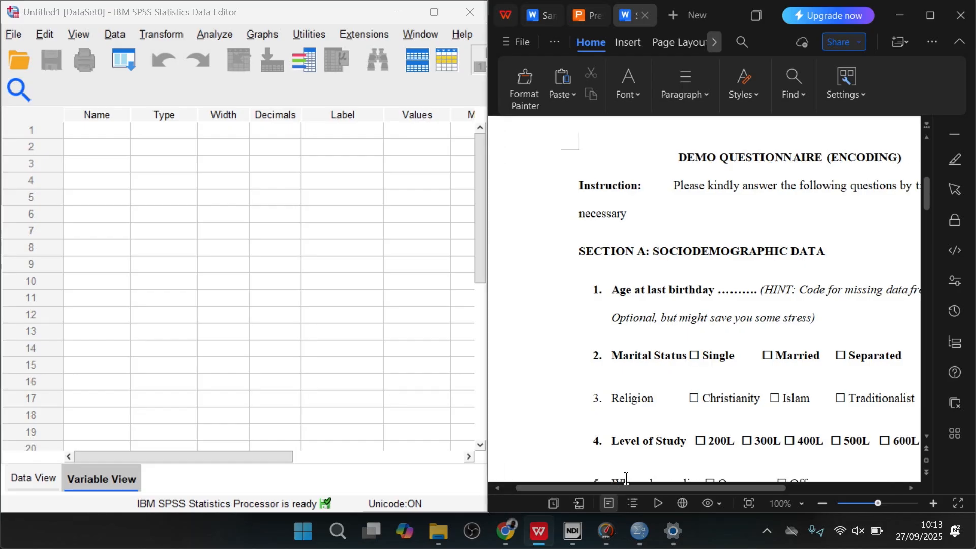
drag(624, 489, 678, 491)
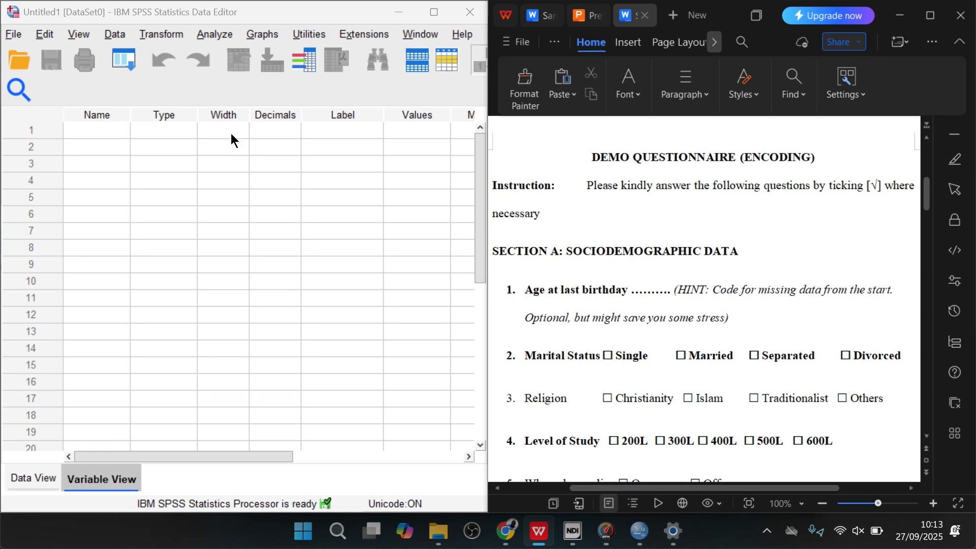
- Name the first variable q1age in Variable View for the age at last birthday question
double_click(99, 133)
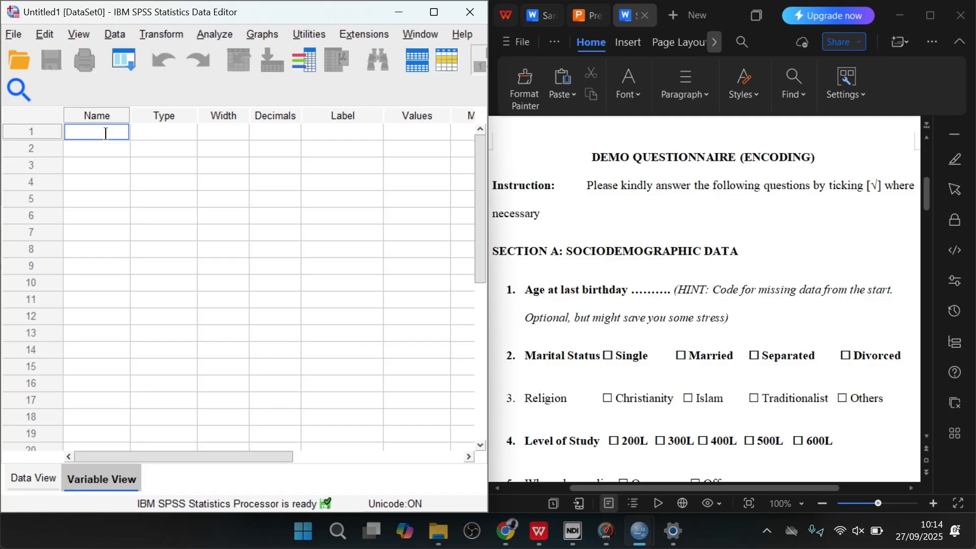
text(q1)
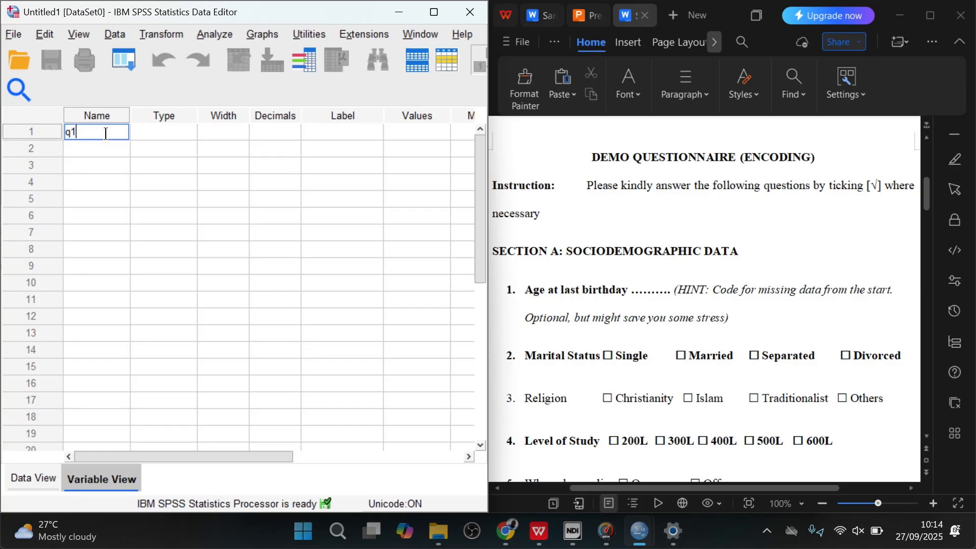
text(age)
click(157, 131)
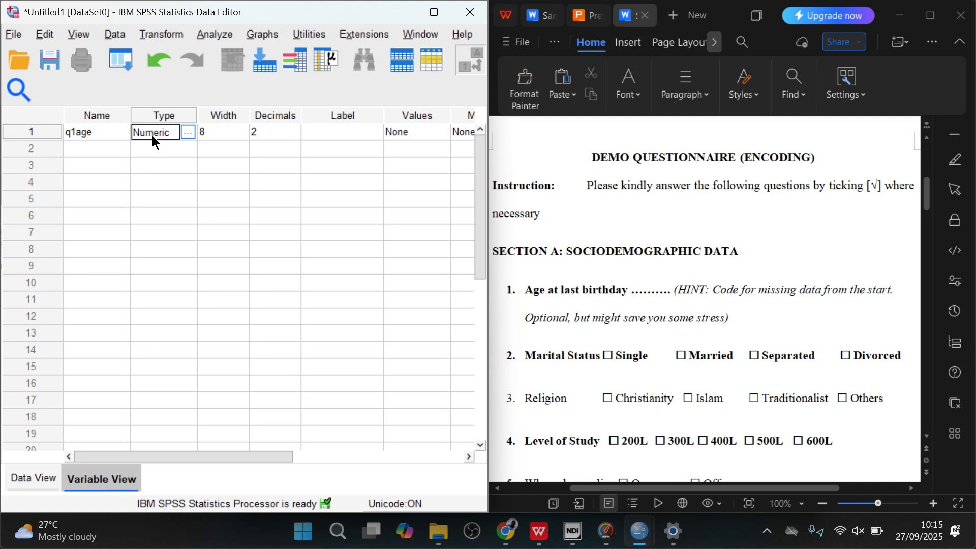
- Try extending the first variable's name to q1ageLastBd, and remove the addition
click(116, 132)
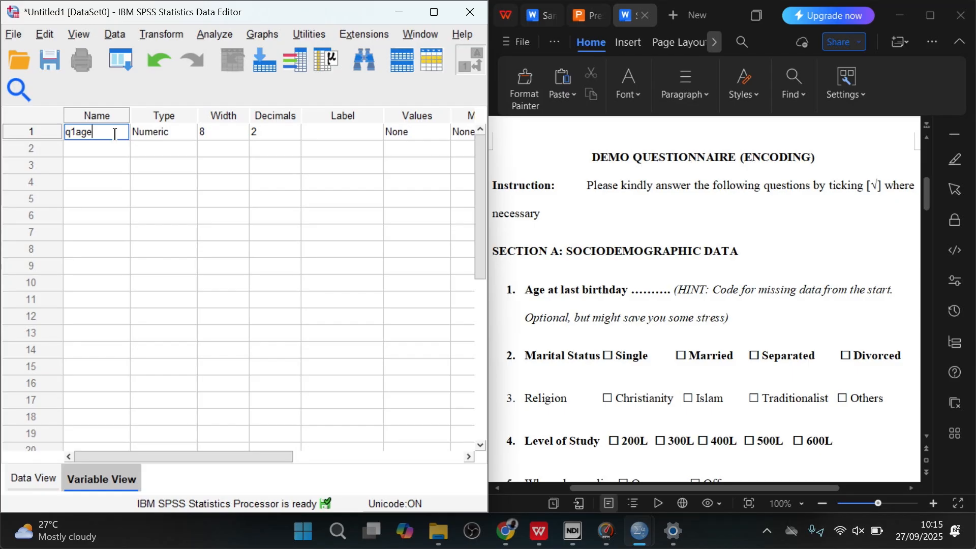
text(LastBd)
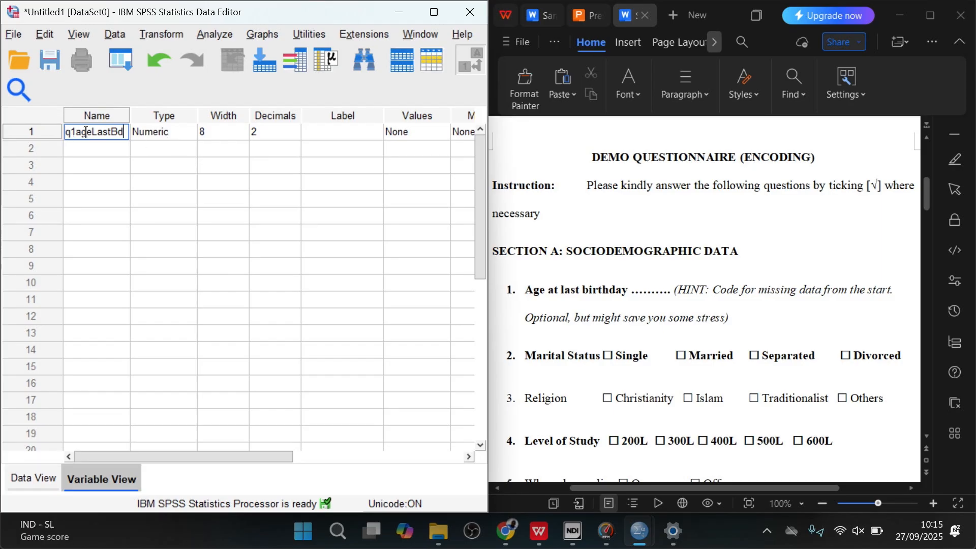
key(BackSpace)
key(BackSpace)
key(BackSpace)
key(BackSpace)
key(BackSpace)
key(BackSpace)
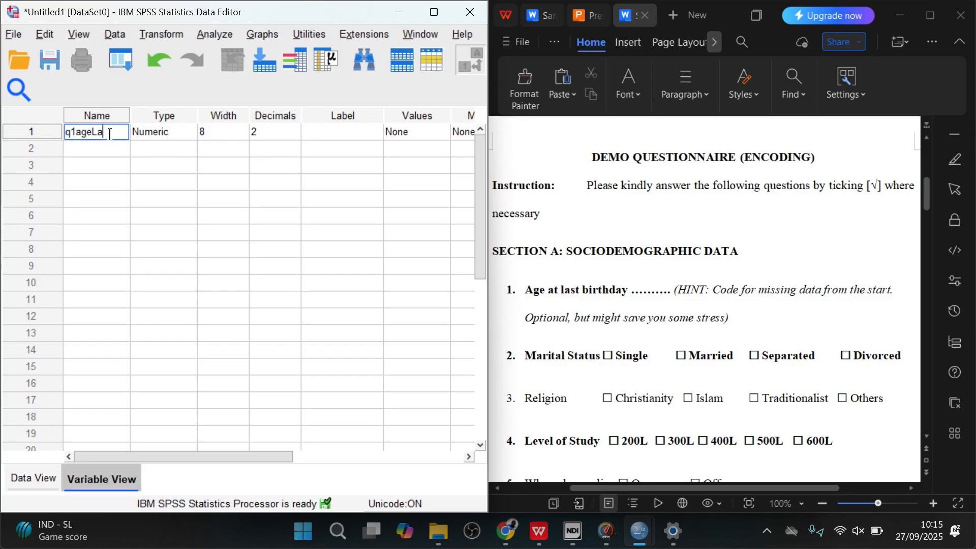
- Try the underscore-separated name q1age_last_bd for the first variable, and restore the name q1age
text(_last_bd)
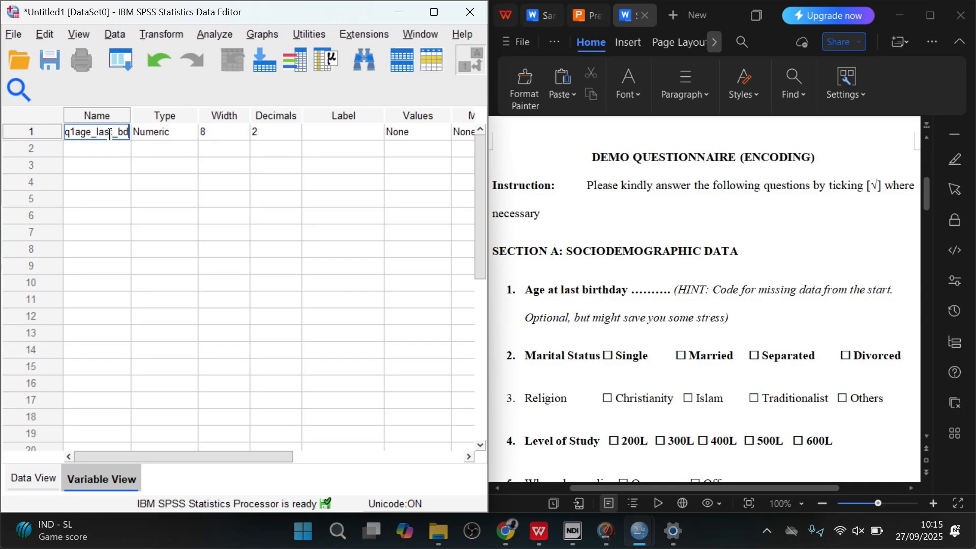
key(BackSpace)
key(BackSpace)
key(BackSpace)
key(BackSpace)
key(BackSpace)
key(BackSpace)
key(BackSpace)
key(BackSpace)
click(102, 148)
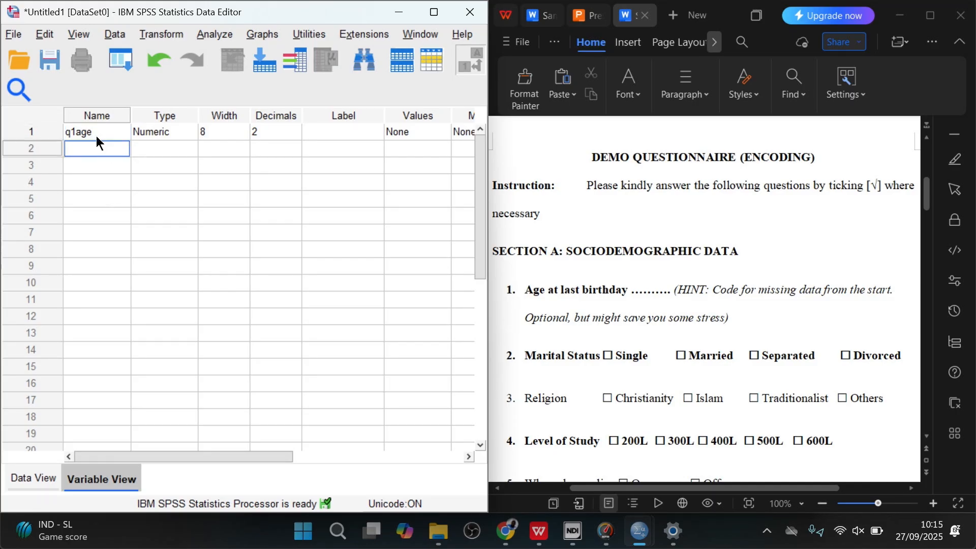
- Examine the available variable types for q1age and leave the Variable Type settings without changing anything
double_click(96, 136)
click(185, 131)
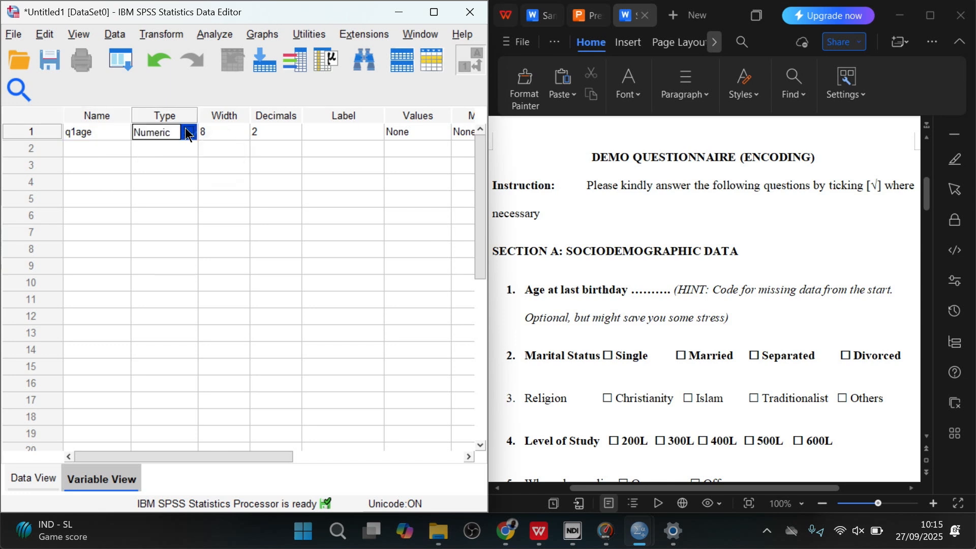
click(186, 132)
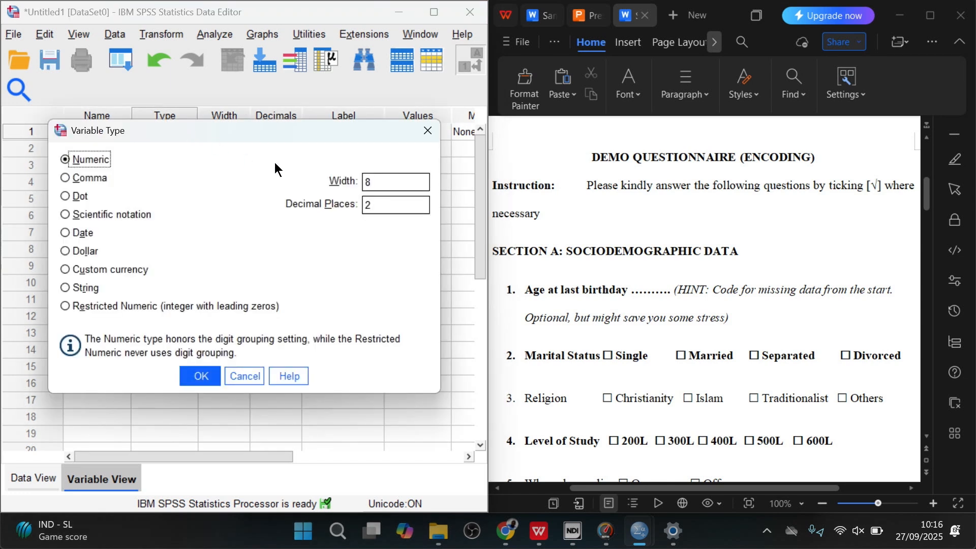
click(244, 375)
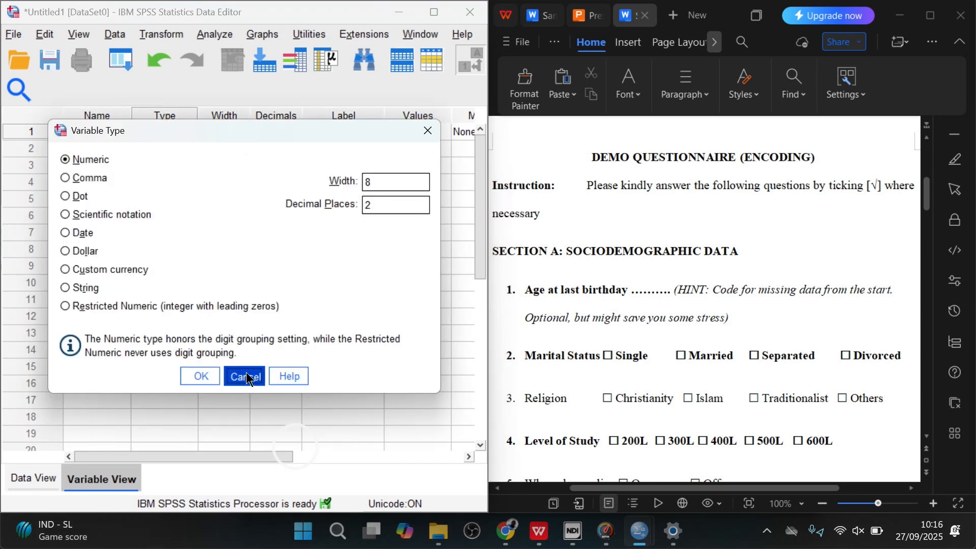
- Set the number of decimals for q1age to 0
click(239, 118)
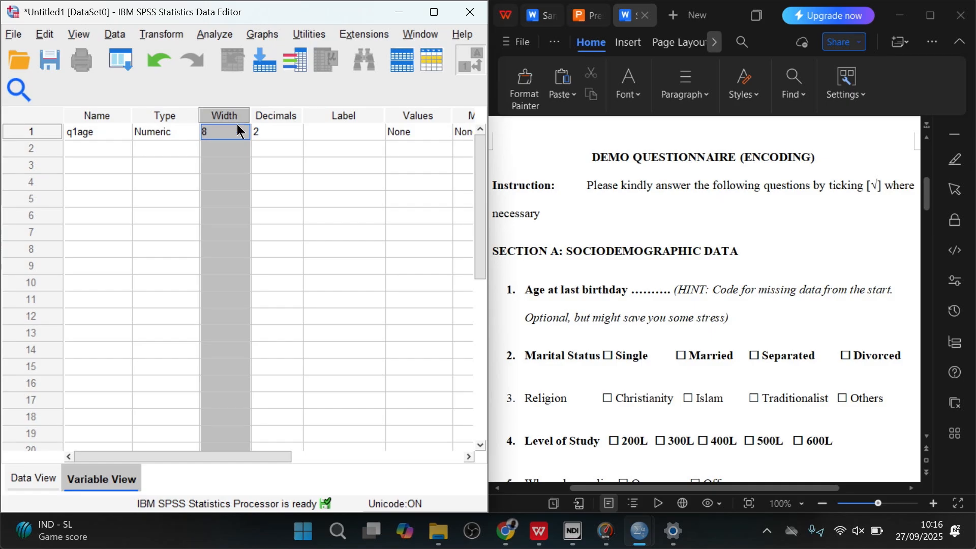
click(286, 129)
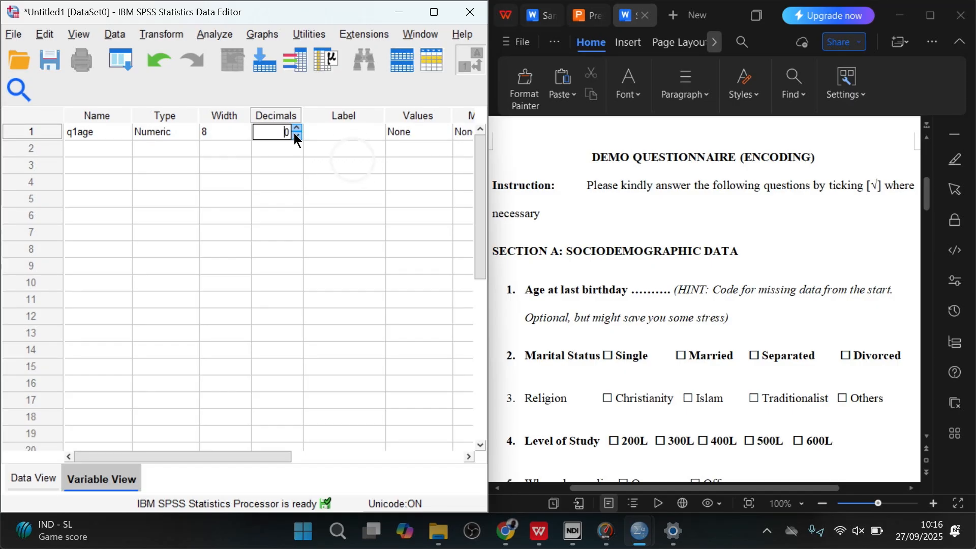
click(310, 132)
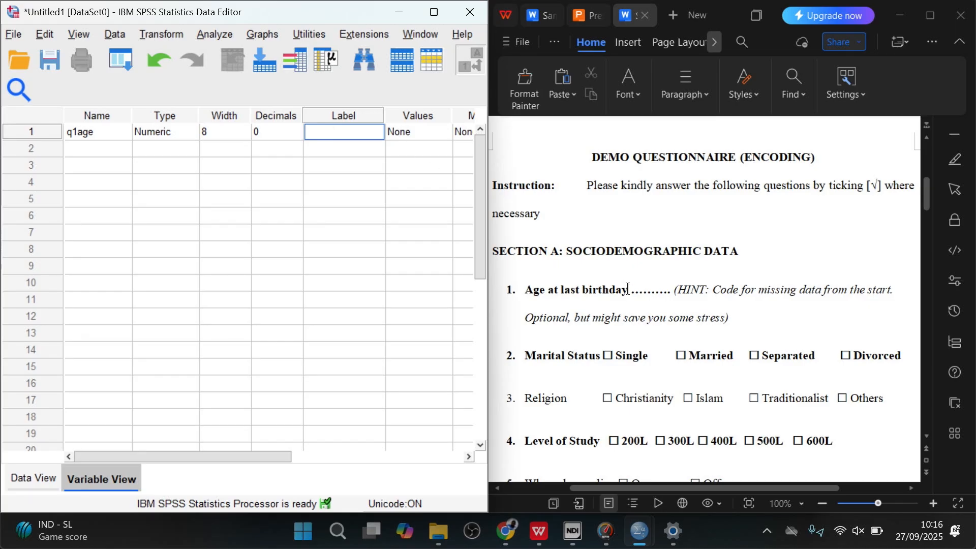
- Copy the question text "Age at last birthday" from the questionnaire into the label of q1age
drag(629, 289, 524, 290)
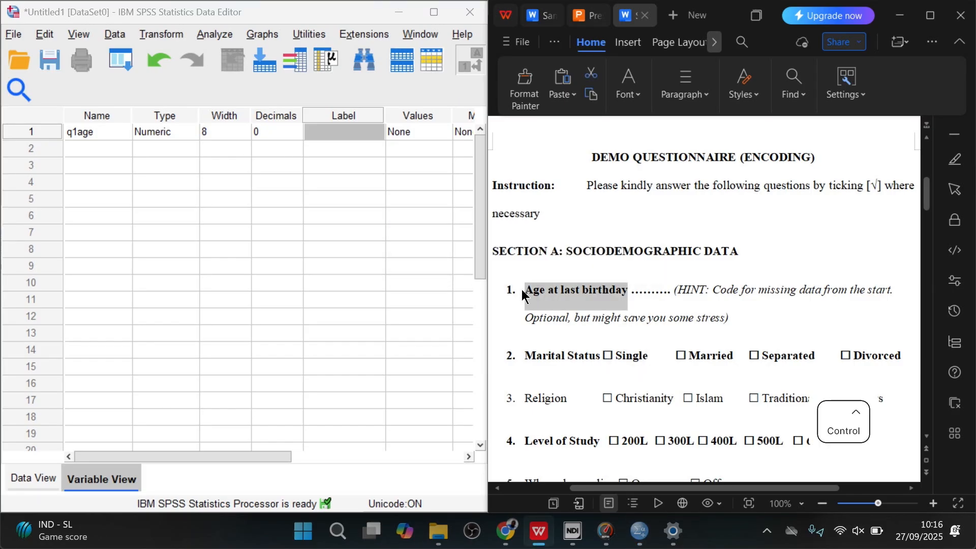
key(ctrl+c)
click(325, 125)
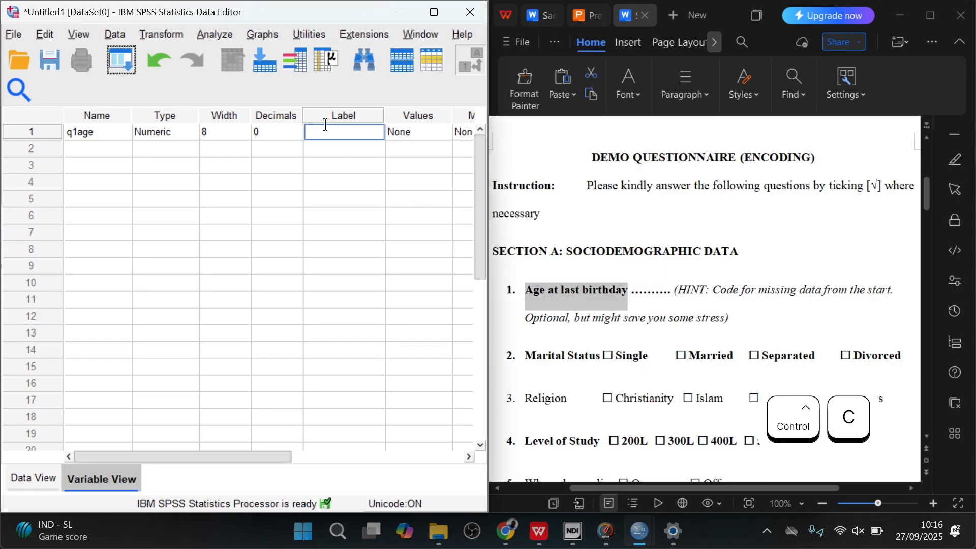
key(ctrl+v)
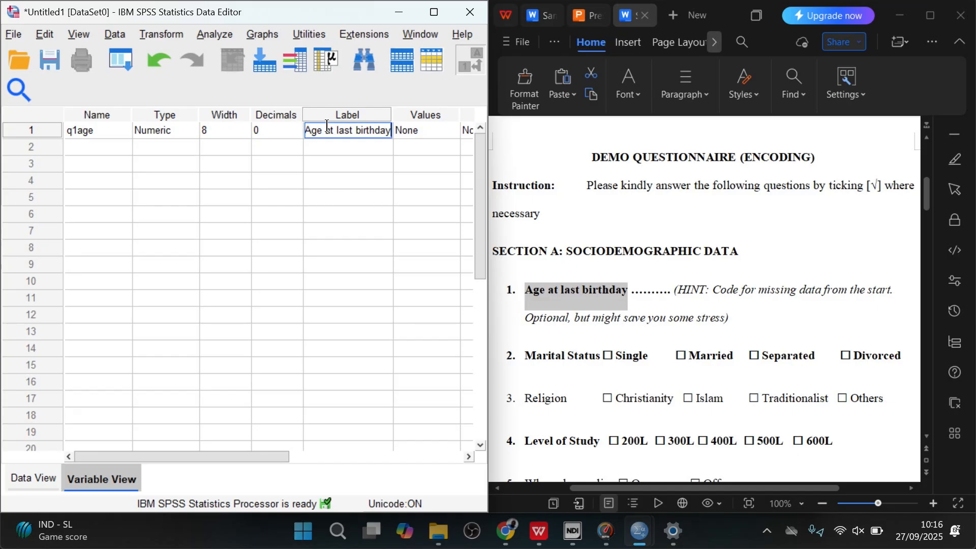
click(419, 133)
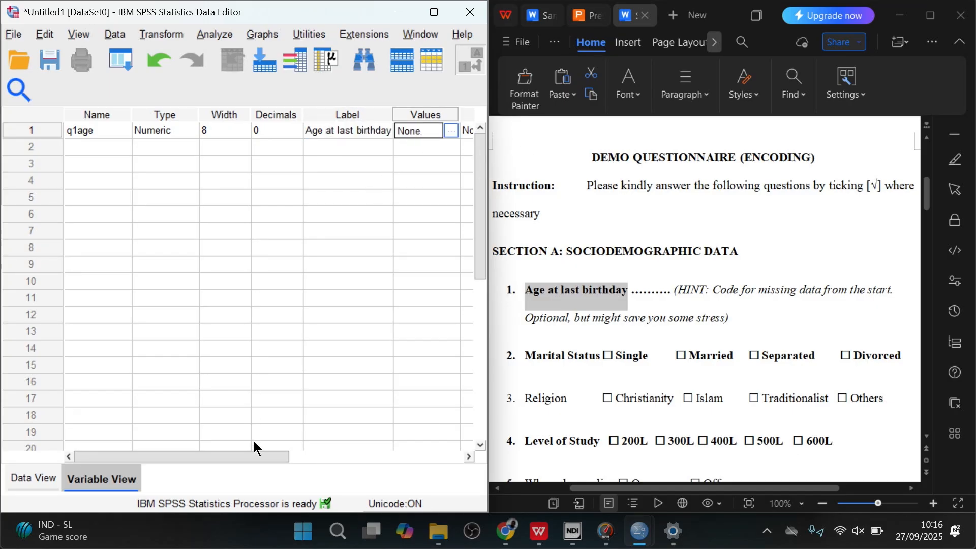
- Set the alignment of q1age to Left and its measurement level to Scale
drag(255, 455, 398, 443)
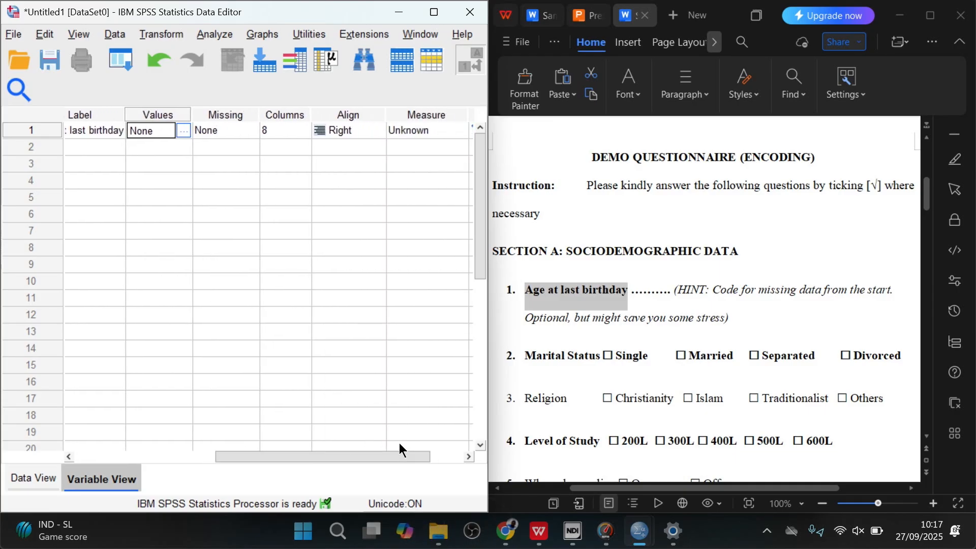
click(348, 131)
click(352, 150)
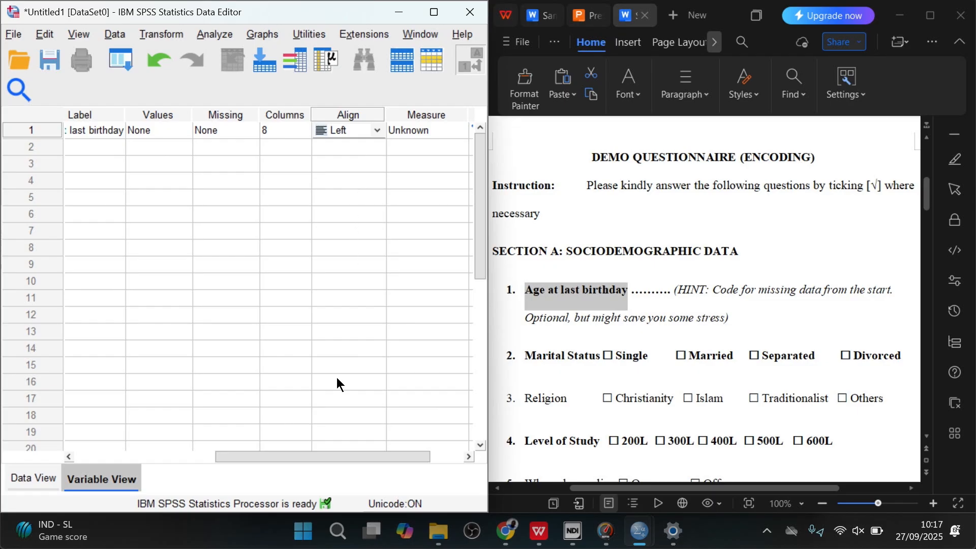
drag(317, 451, 401, 452)
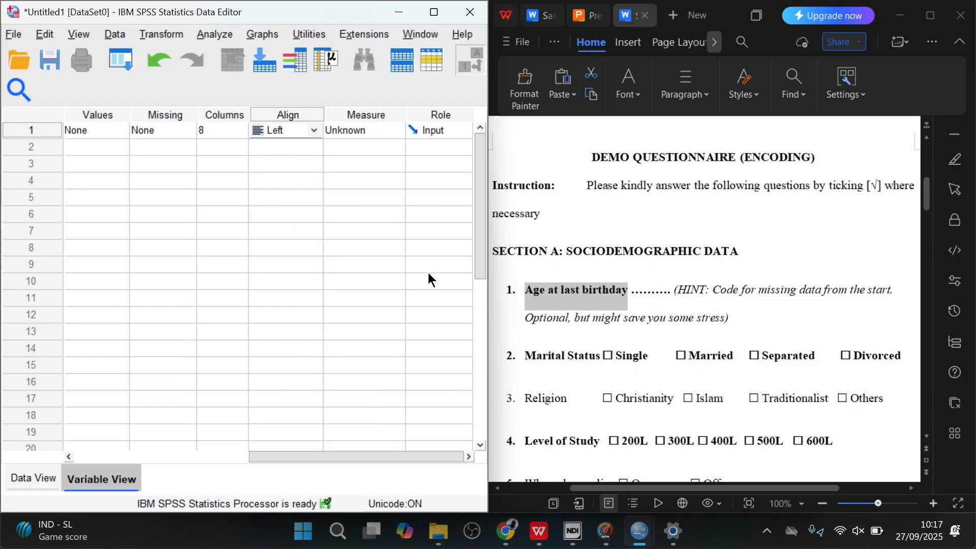
click(391, 132)
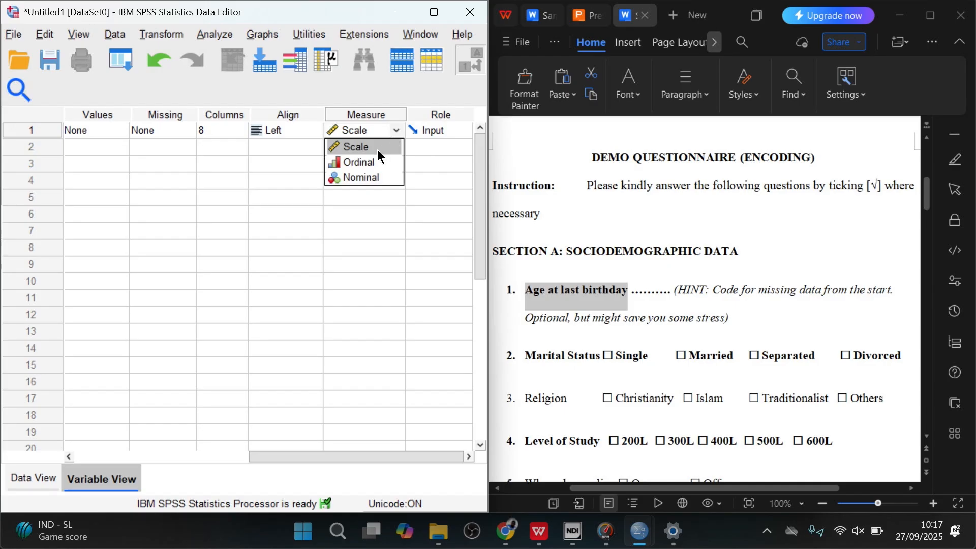
click(378, 151)
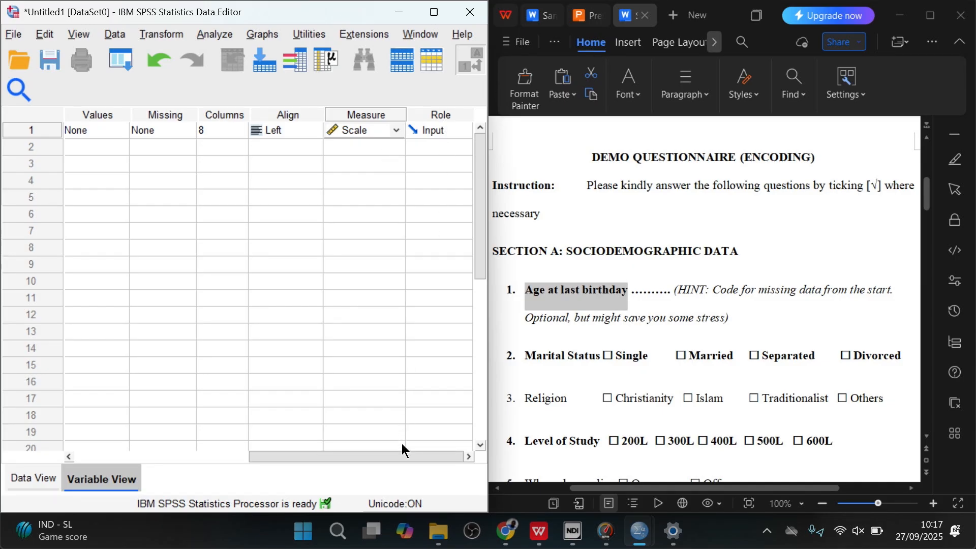
drag(405, 460, 145, 436)
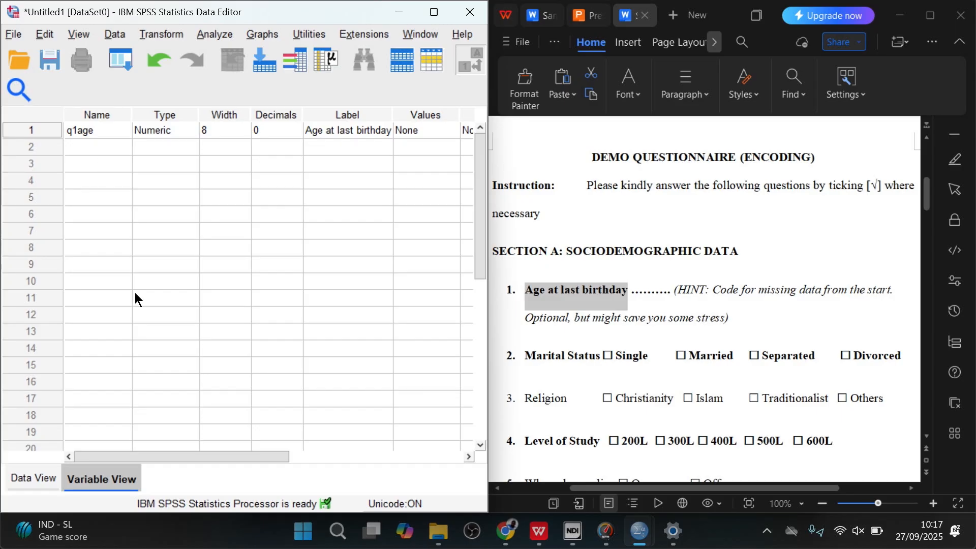
- Open the Missing Values settings for q1age
drag(169, 457, 340, 455)
click(727, 295)
click(730, 294)
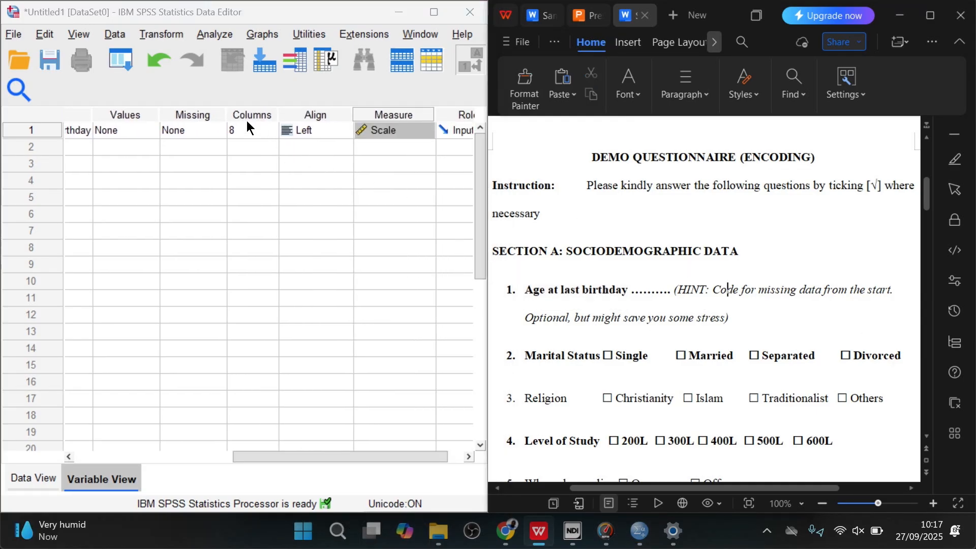
click(215, 123)
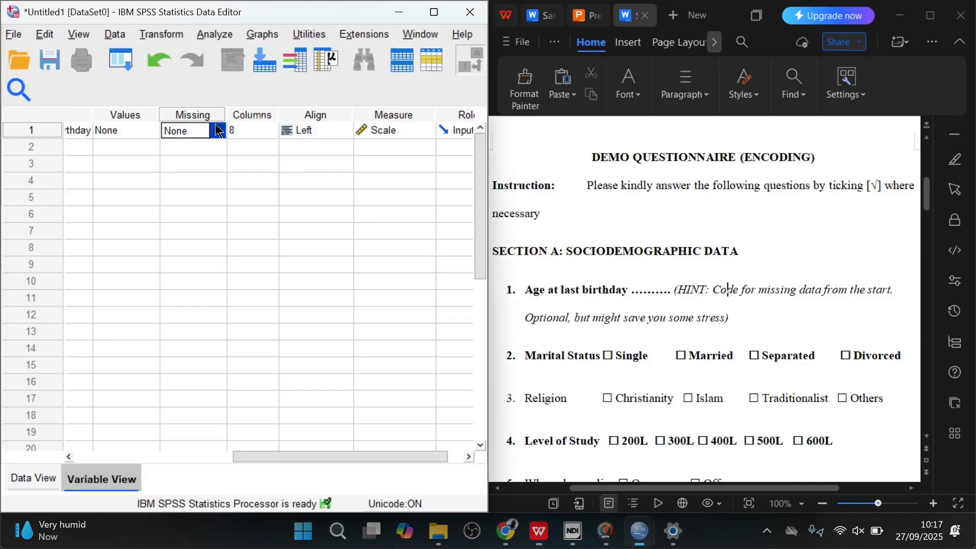
click(215, 123)
click(354, 173)
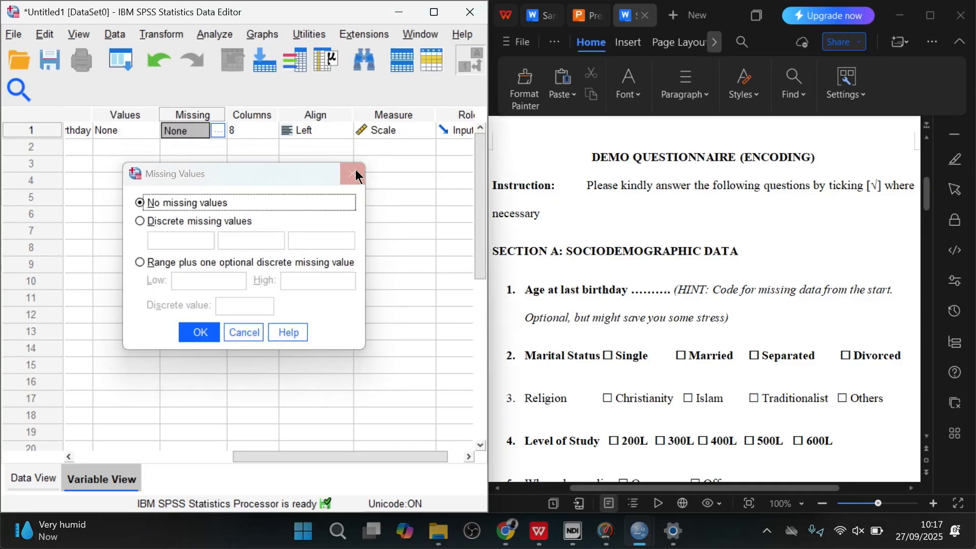
click(216, 129)
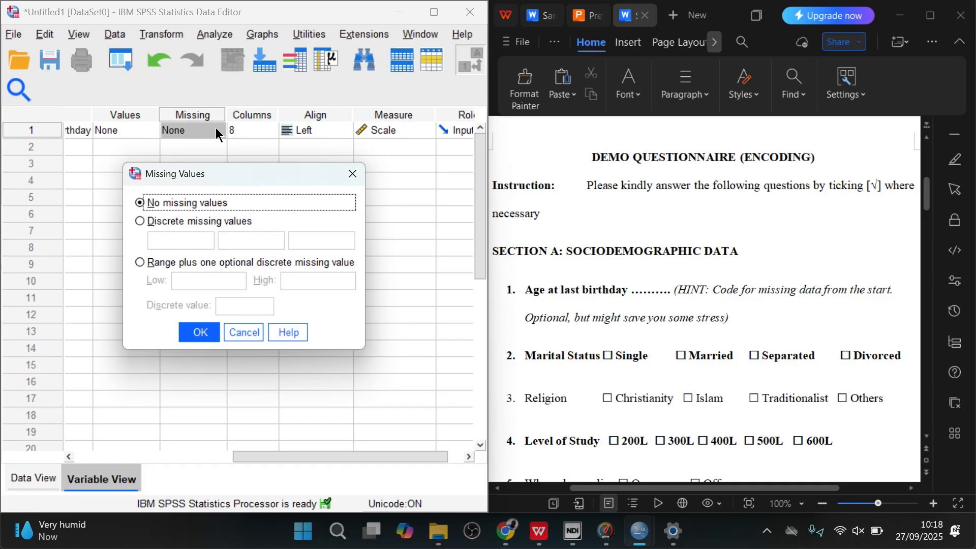
- Try the word "something" inside quotation marks on a new line below the questionnaire's instruction, and clear the word
click(599, 215)
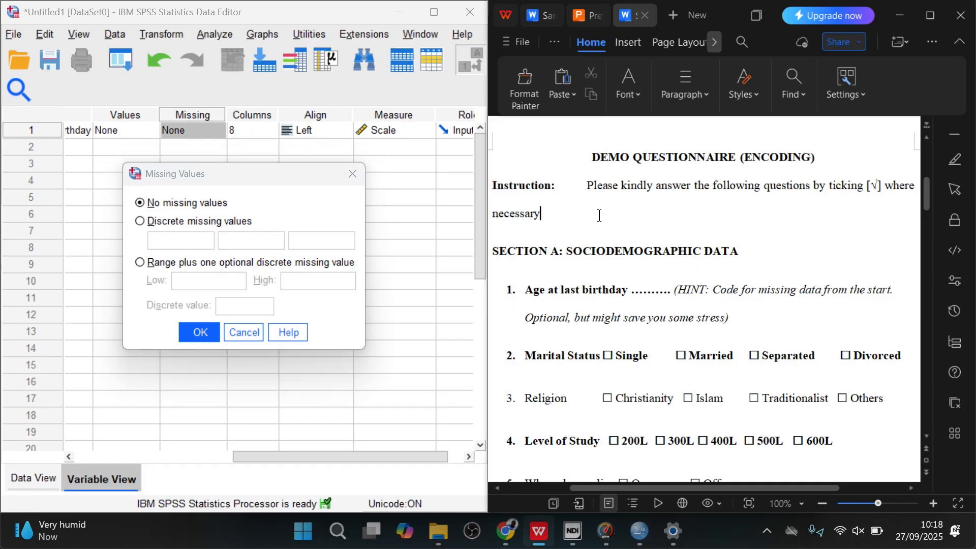
key(Return)
key(Return)
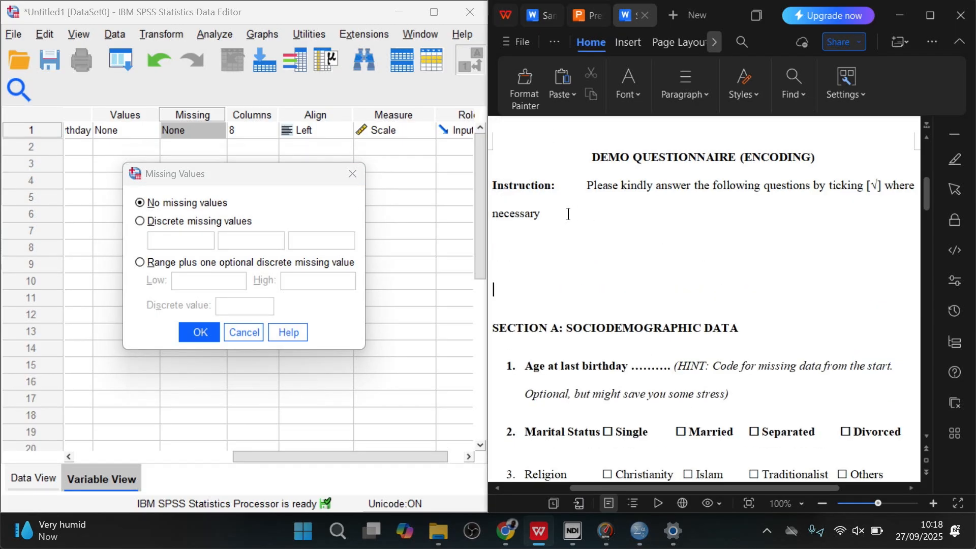
text(“”)
key(Left)
text(someh)
key(BackSpace)
text(thing)
key(BackSpace)
key(BackSpace)
key(BackSpace)
key(BackSpace)
key(BackSpace)
key(BackSpace)
key(BackSpace)
key(BackSpace)
key(BackSpace)
- Remove the quotation marks and the text between them from the line below the questionnaire's instruction
drag(503, 289, 493, 290)
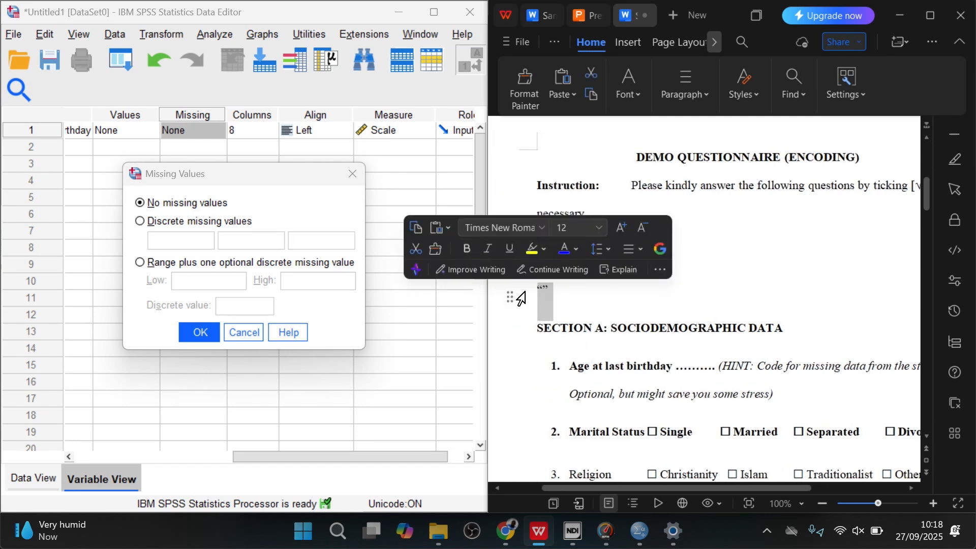
click(574, 287)
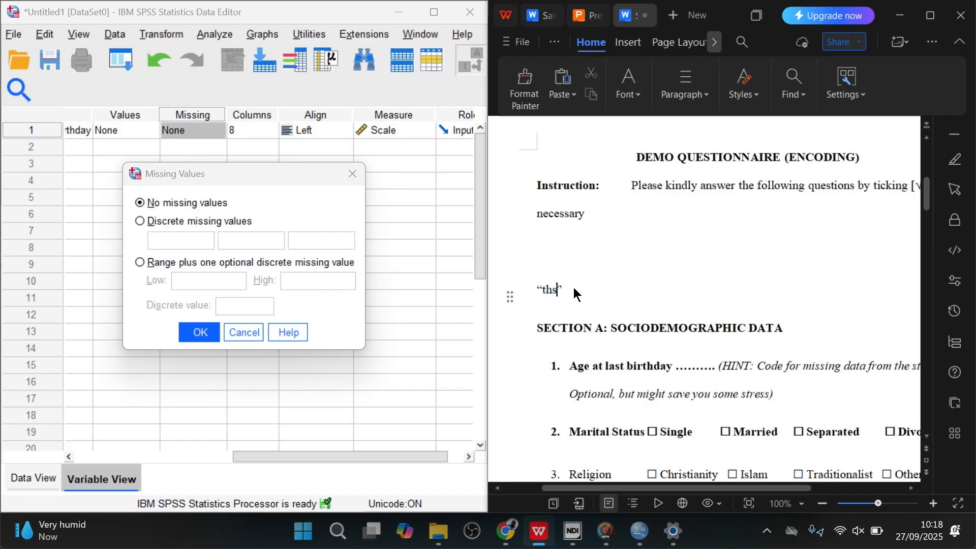
key(BackSpace)
key(BackSpace)
key(BackSpace)
key(BackSpace)
key(BackSpace)
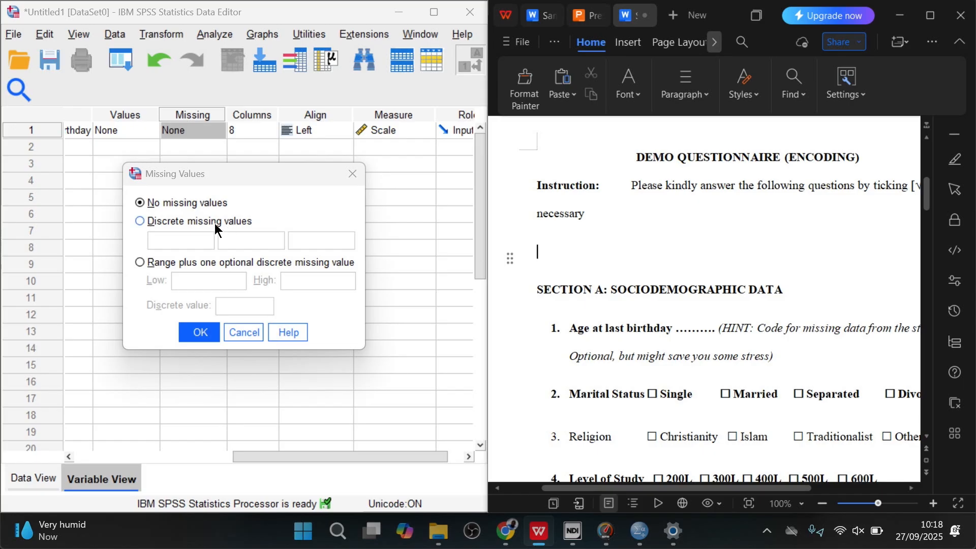
- Define 99 as the discrete missing value for q1age, replacing the trial entry 111
click(180, 222)
click(180, 240)
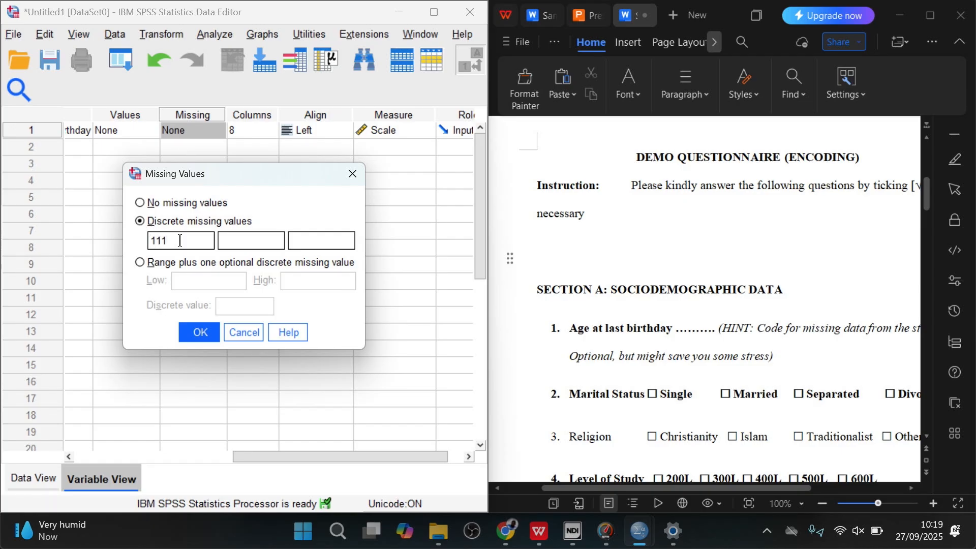
key(BackSpace)
key(BackSpace)
key(BackSpace)
text(99)
key(Return)
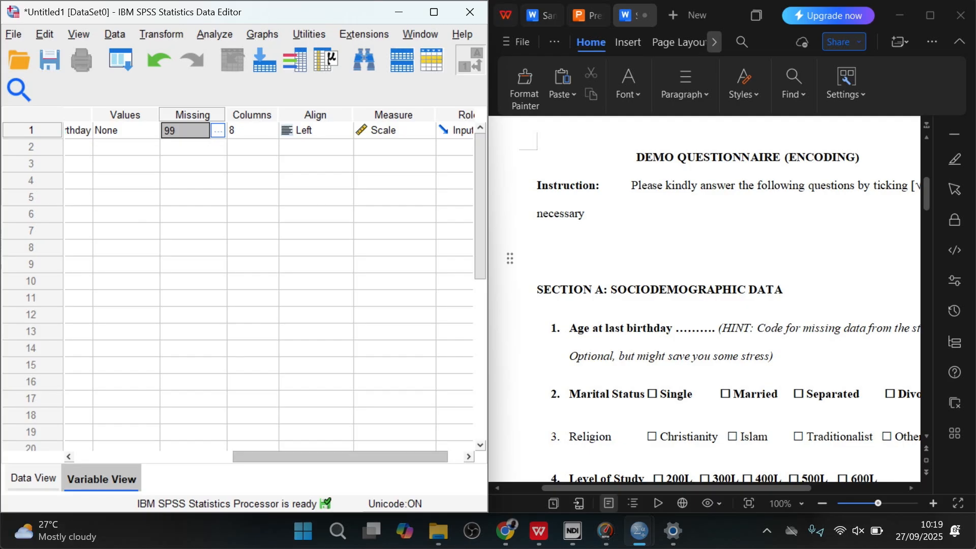
- Add a second variable named q2maritalStatus in the row below q1age
scroll(269, 285, left, 6)
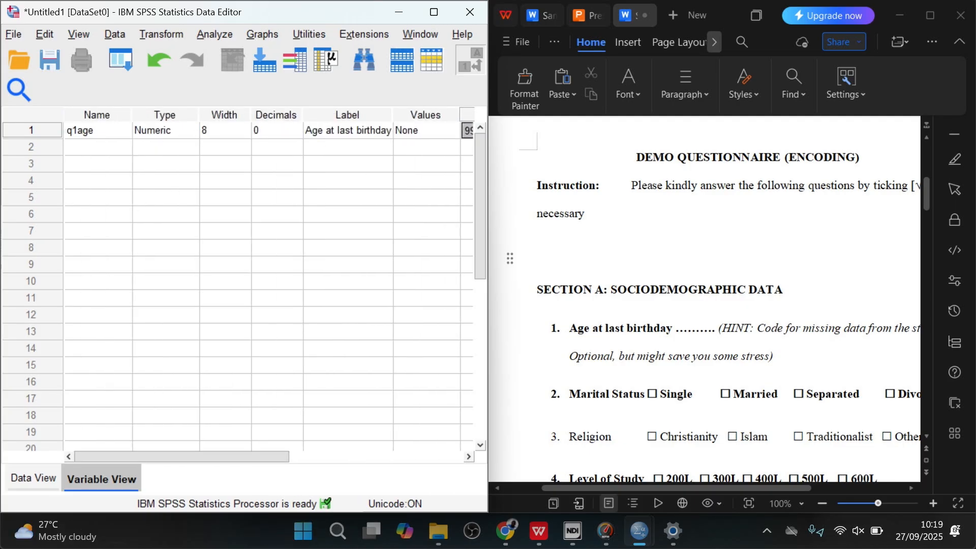
double_click(98, 147)
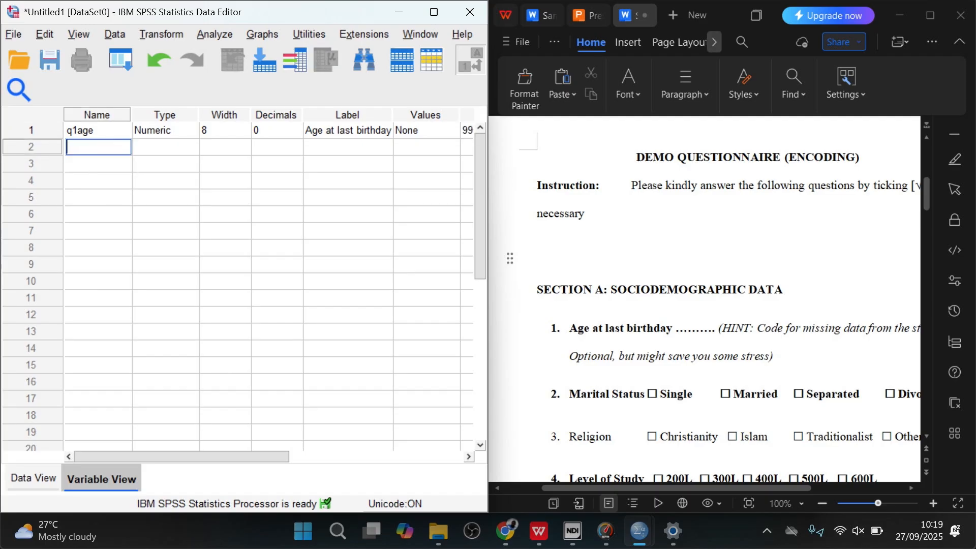
text(q2maritalStatus)
key(Tab)
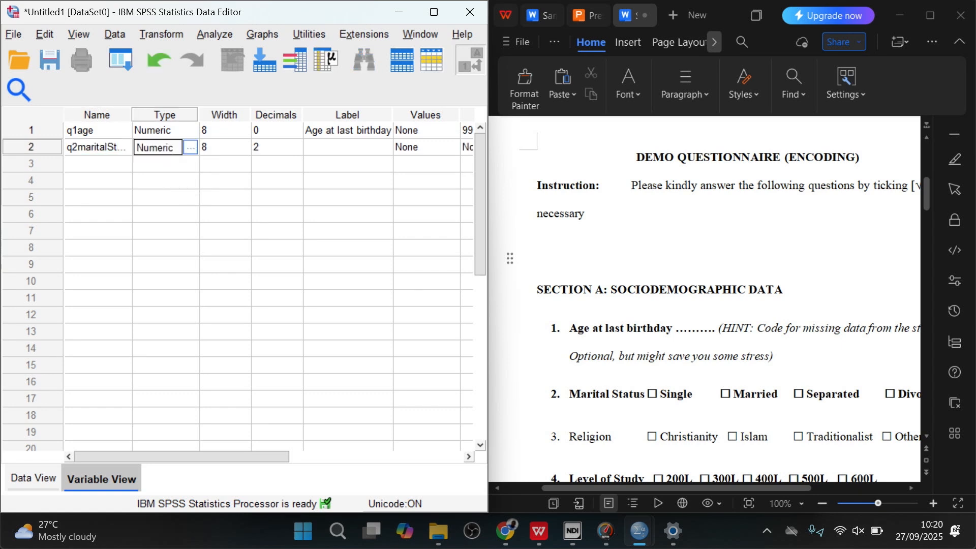
- Set the variable type of q2maritalStatus to String
click(190, 147)
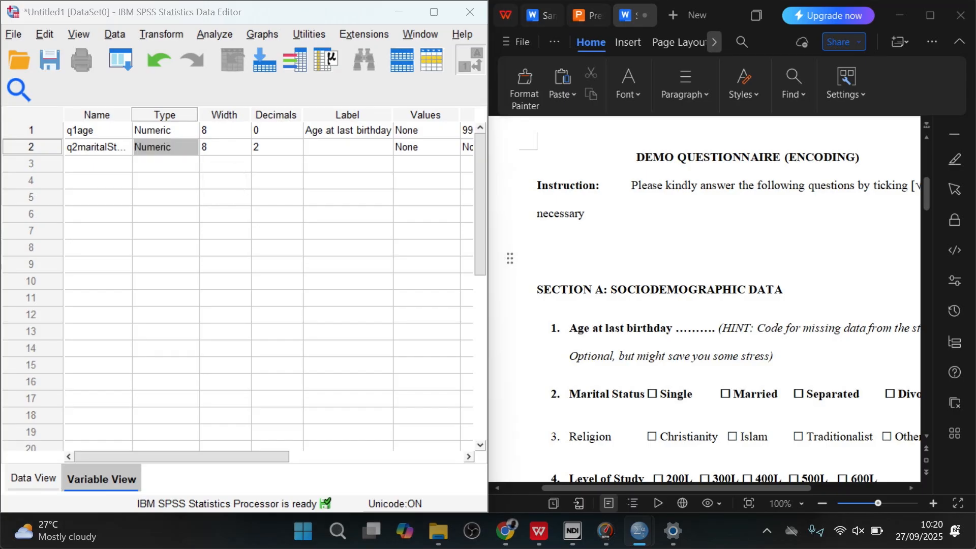
click(65, 287)
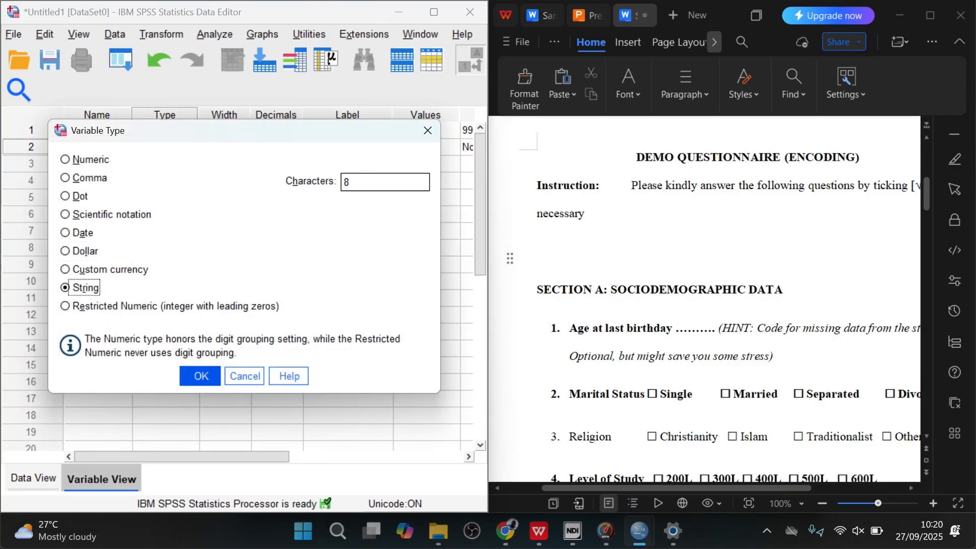
click(200, 376)
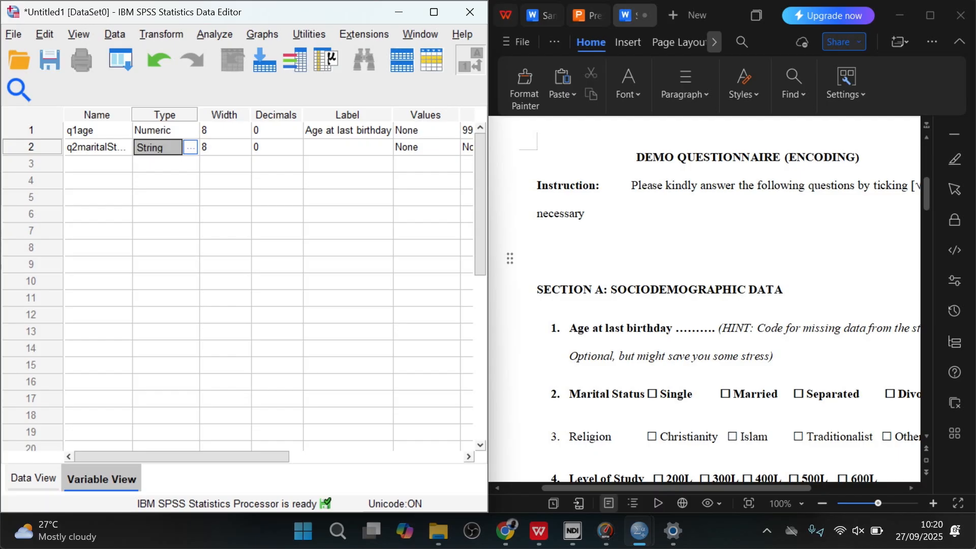
click(190, 147)
- Check the Marital Status question and its answer options in the questionnaire, and label q2maritalStatus as "Marital status"
click(348, 147)
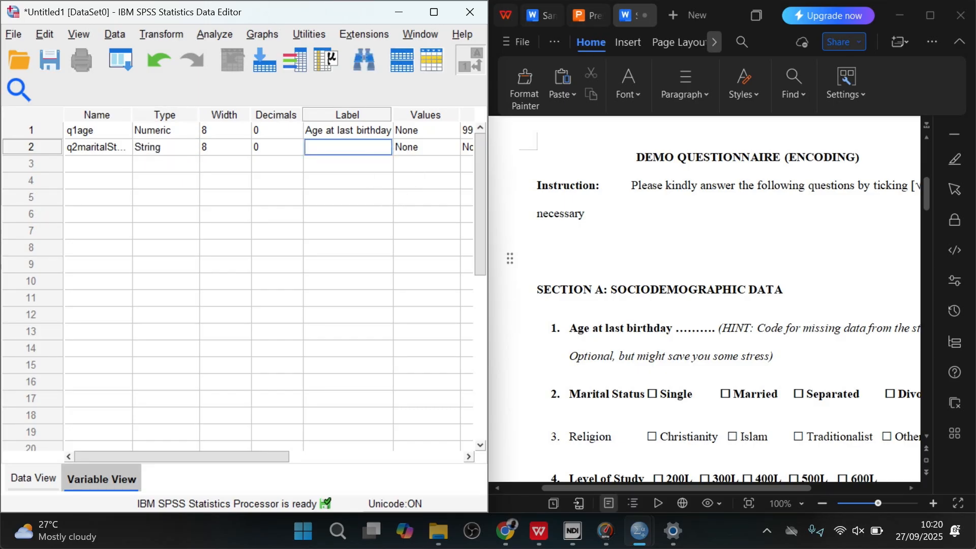
click(867, 488)
scroll(709, 312, right, 2)
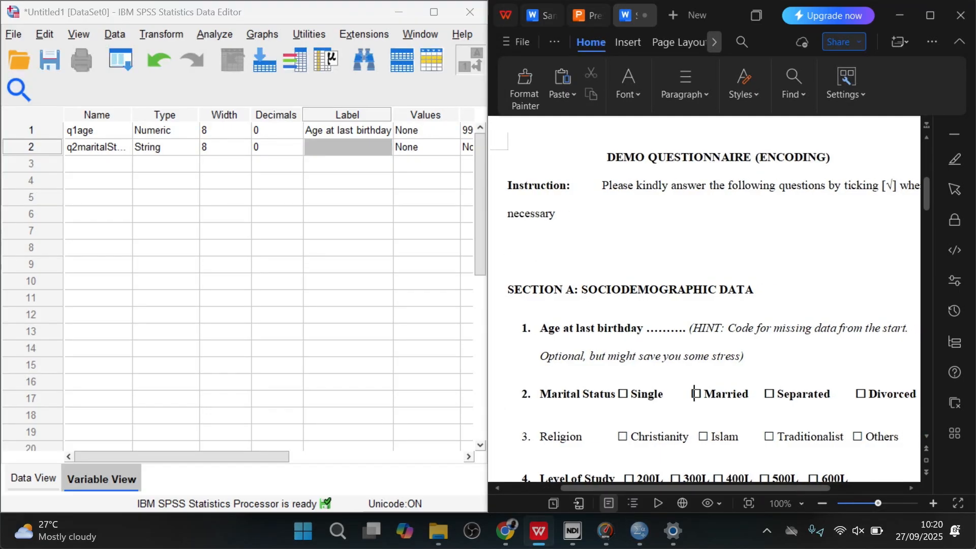
drag(643, 394, 608, 395)
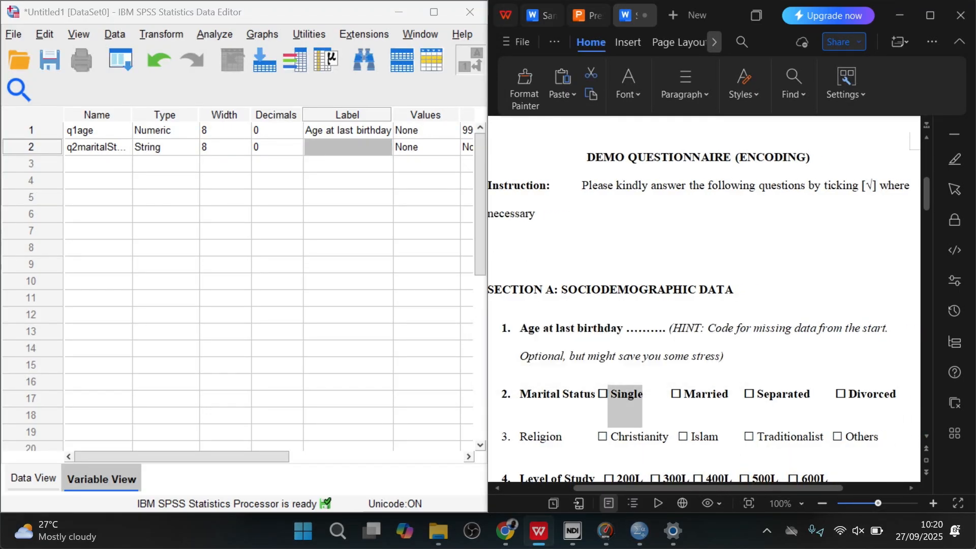
click(729, 395)
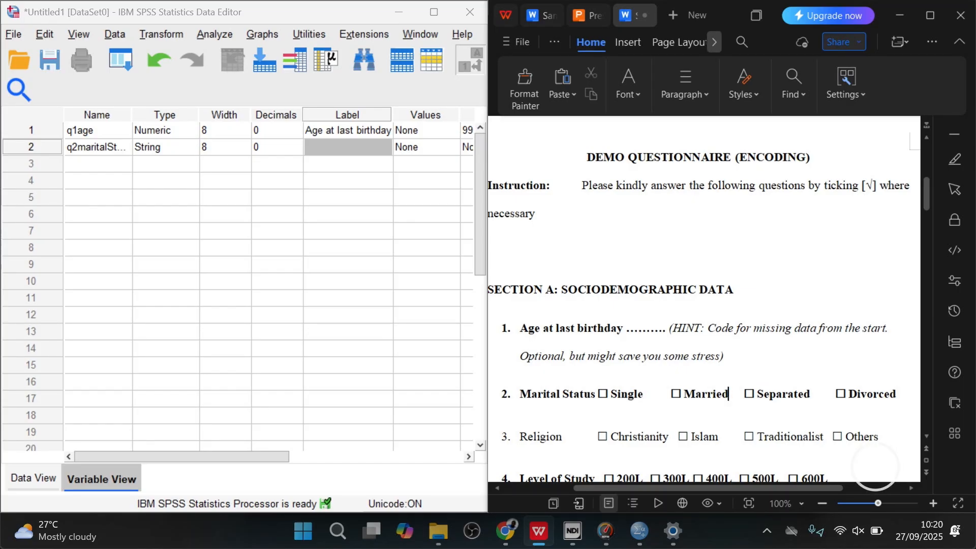
drag(728, 394, 683, 394)
click(695, 394)
click(348, 147)
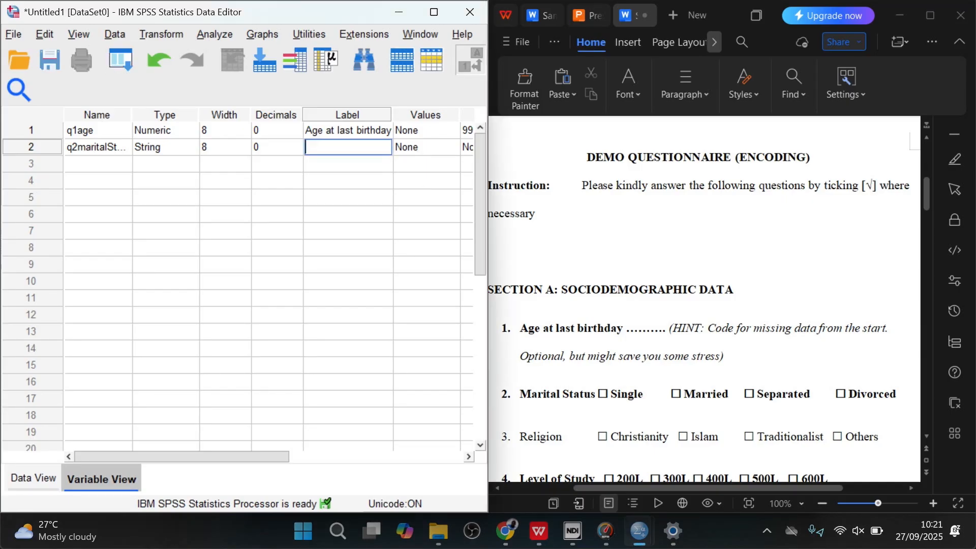
text(Marital status)
- Add the value label 1 = "Single" to q2maritalStatus
click(228, 447)
drag(232, 437, 255, 456)
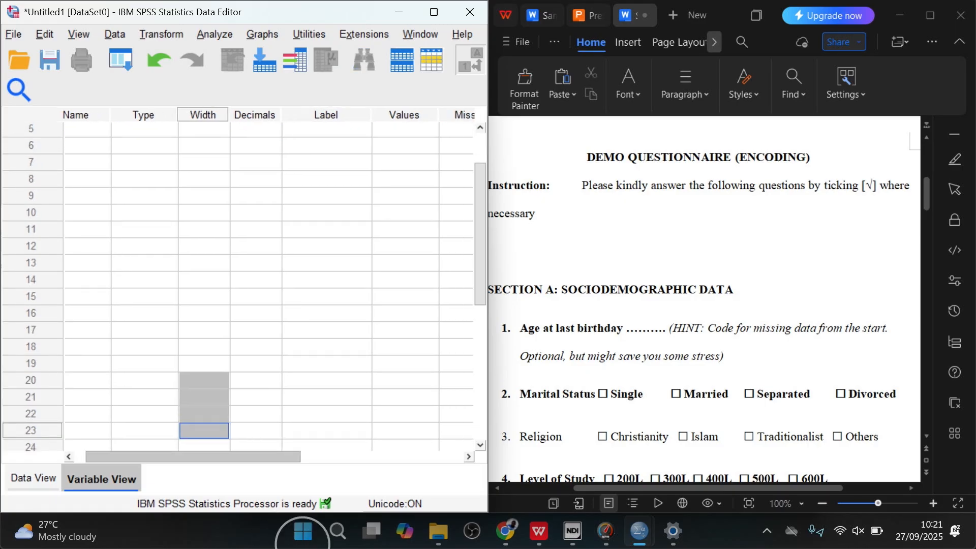
scroll(254, 432, up, 2)
scroll(239, 285, up, 1)
click(398, 148)
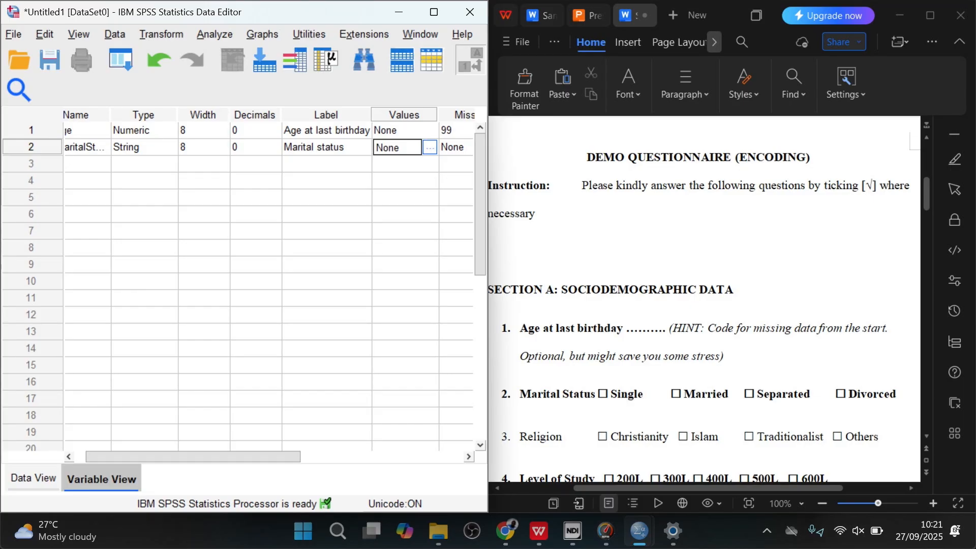
click(430, 148)
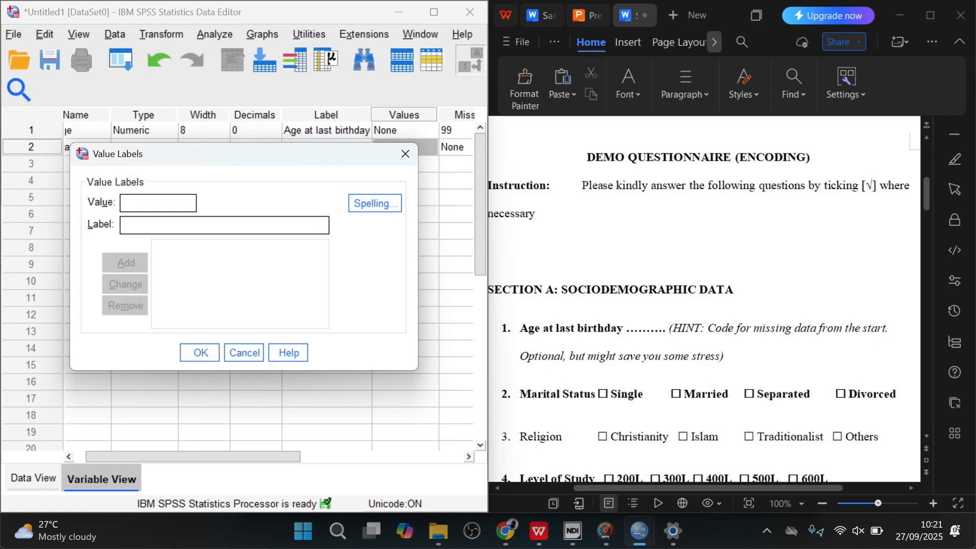
text(1)
text(Single)
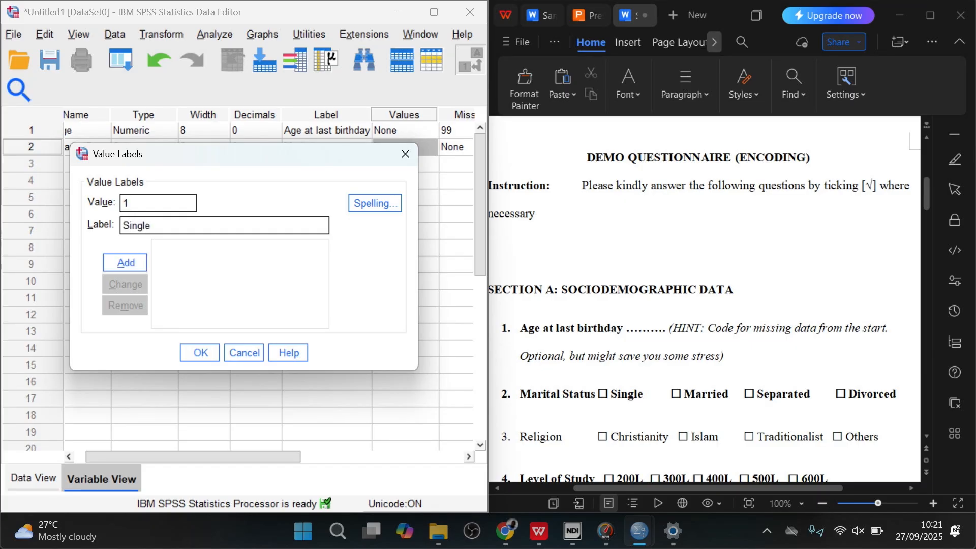
drag(130, 203, 122, 226)
click(152, 226)
drag(152, 204, 117, 243)
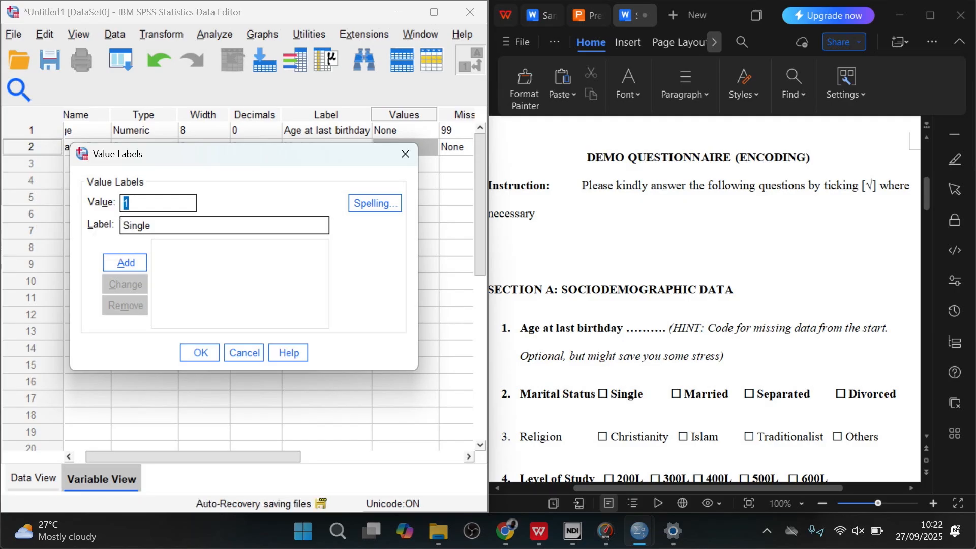
click(187, 226)
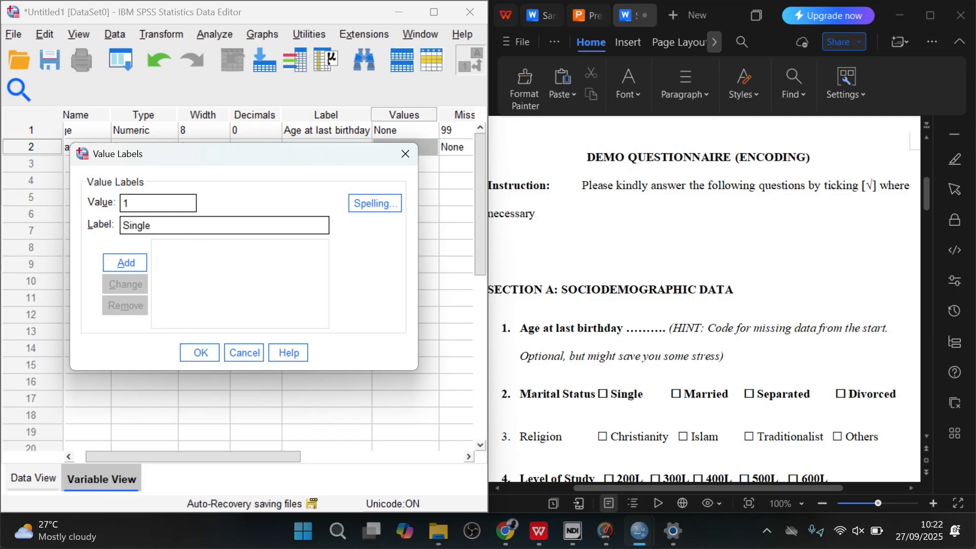
click(126, 263)
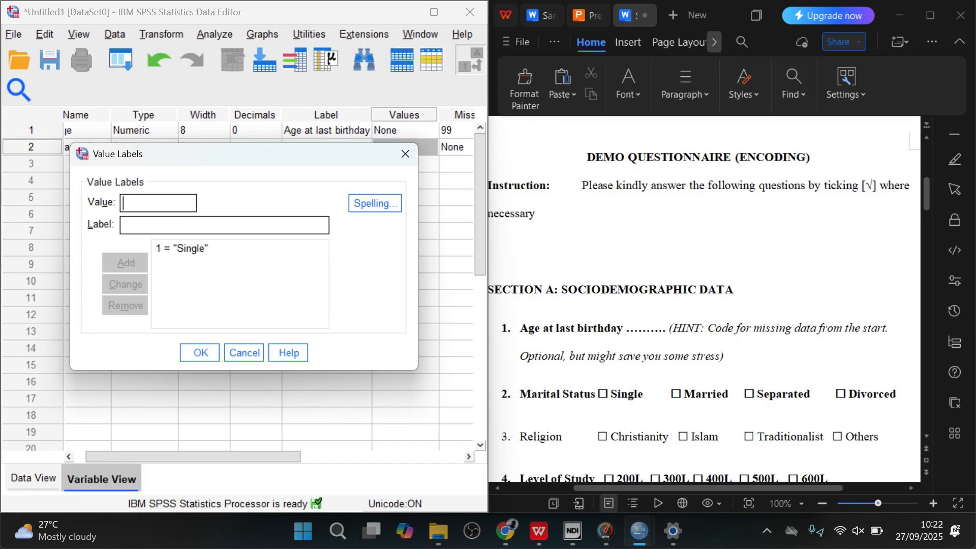
- Add the value label 2 = "Married" to the marital status variable
text(2)
key(Tab)
text(Married)
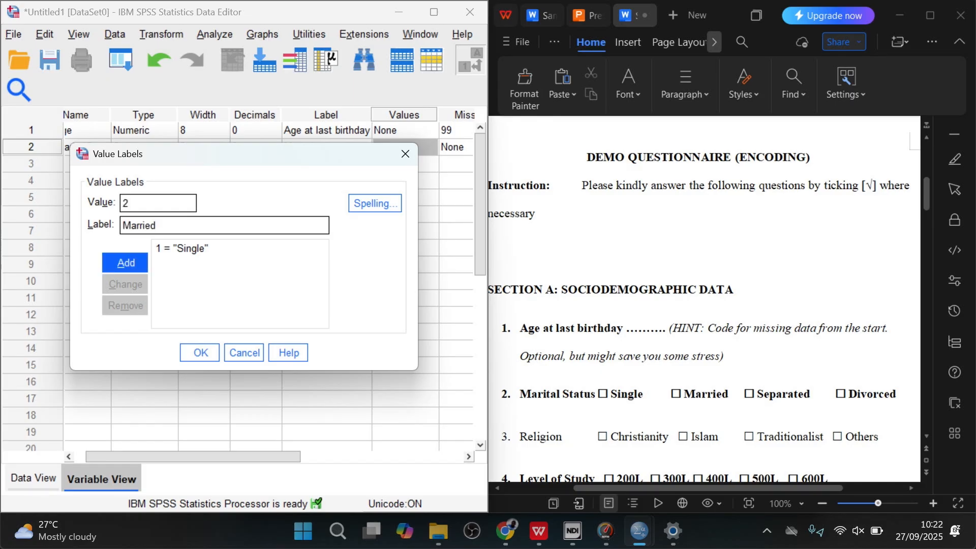
key(Return)
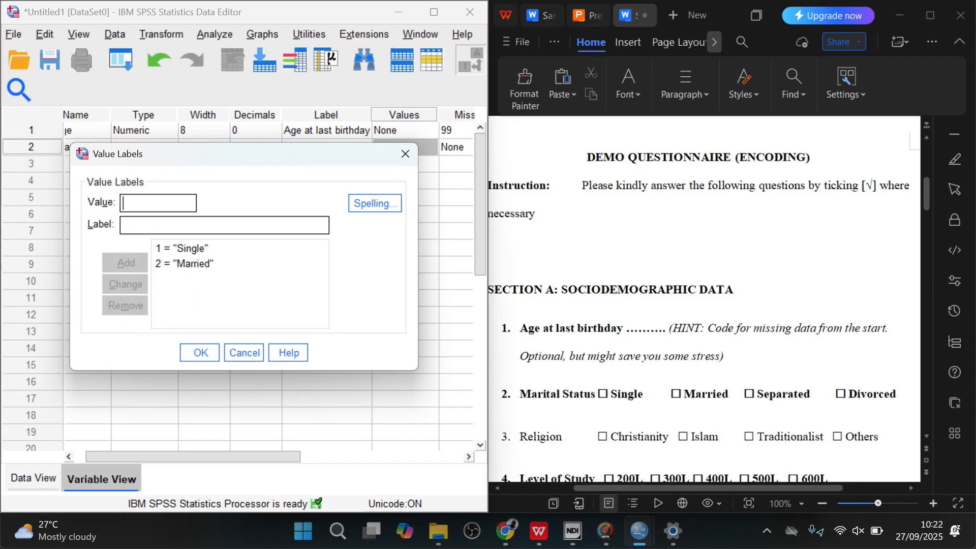
- Add the value label 3 = "Separated" to the marital status variable, correcting the misspelled label text before adding it
text(3)
key(Tab)
text(Se[arated)
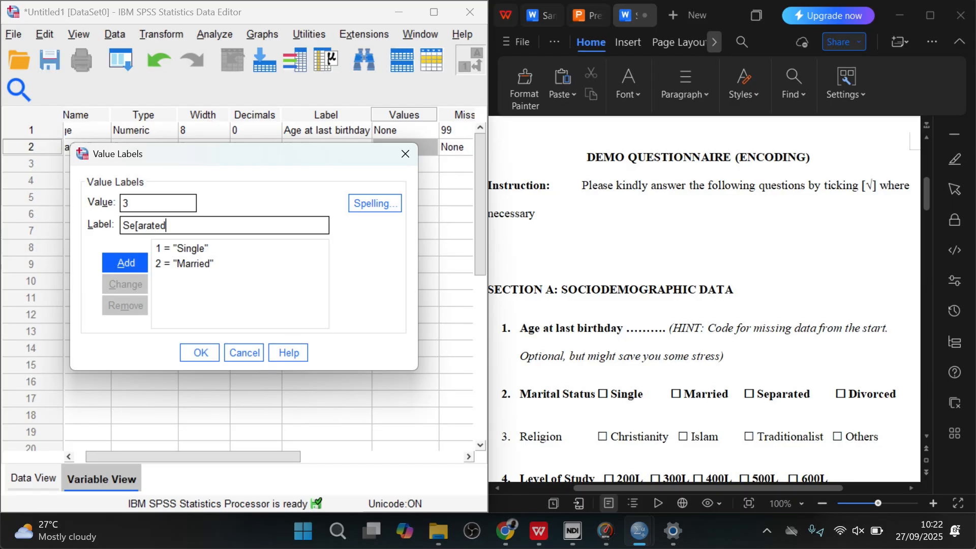
click(138, 225)
key(BackSpace)
text(p)
click(125, 262)
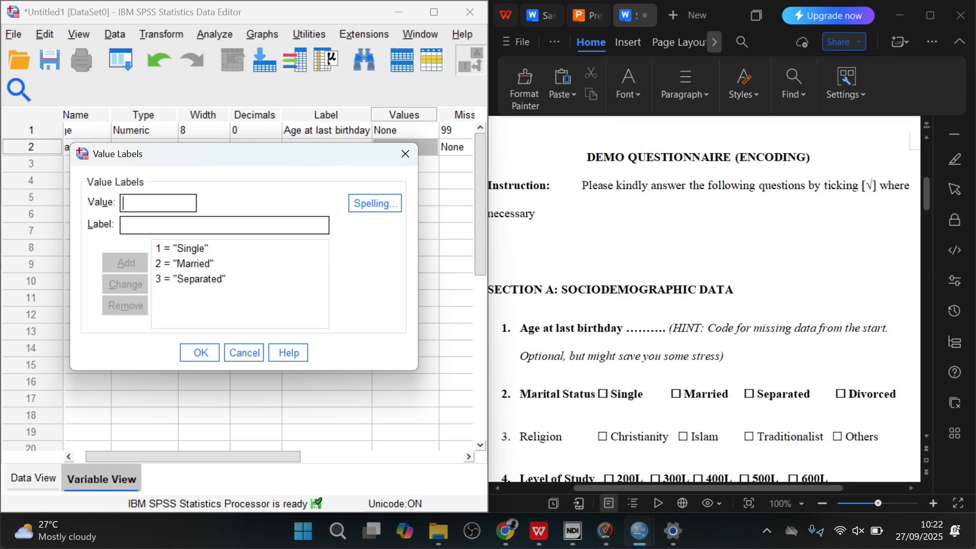
- Add the value label 4 = "Divorced" and apply the marital status value labels
text(4)
key(Tab)
text(Divorced)
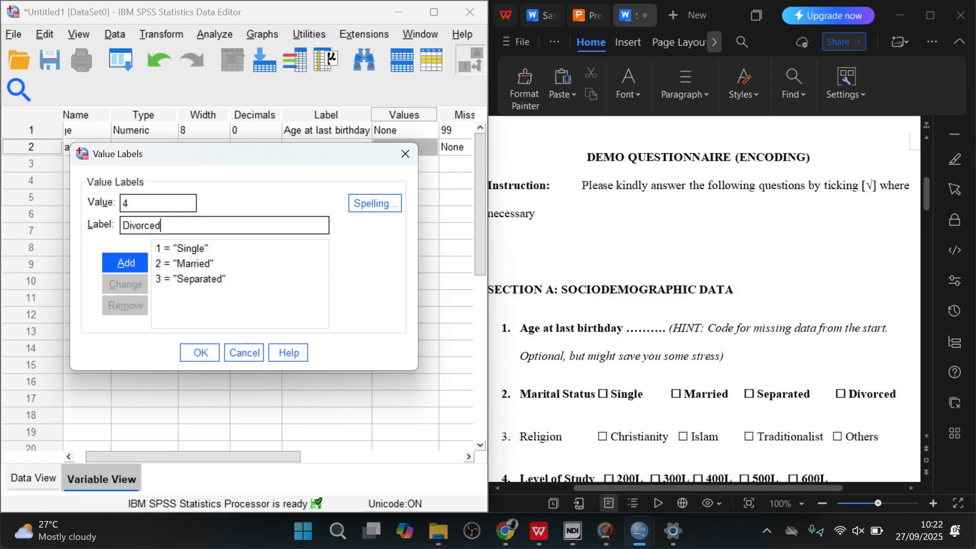
key(Return)
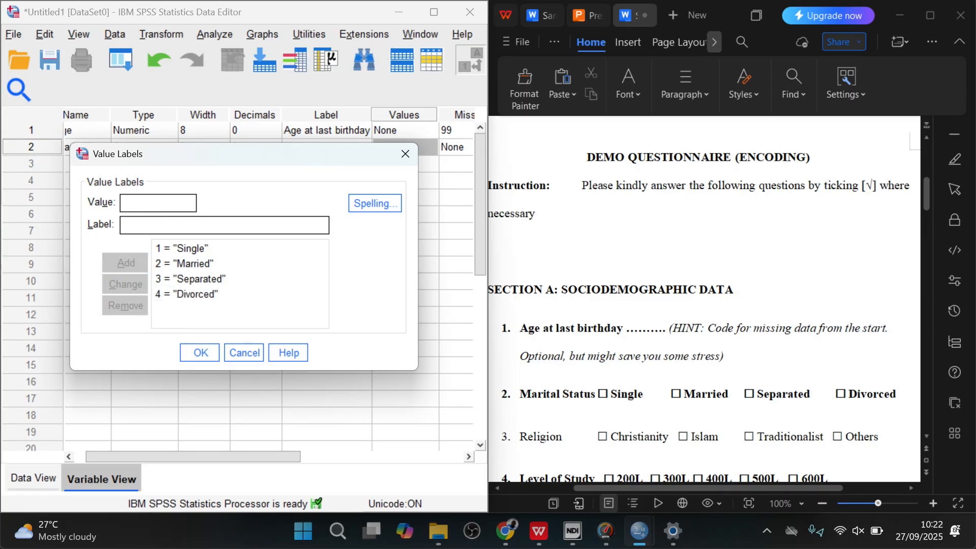
key(Return)
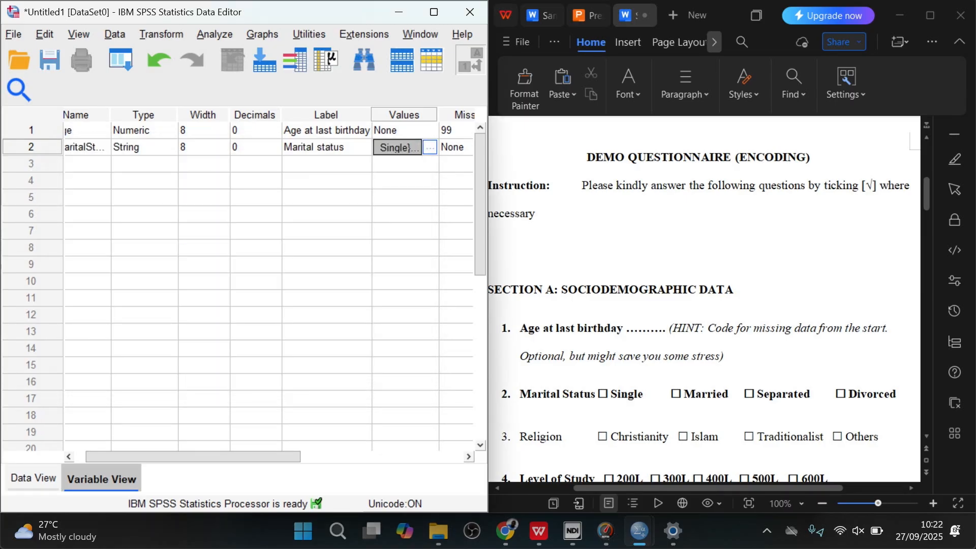
- Switch from the Google Meet call back to the side-by-side SPSS Data Editor and questionnaire windows
mouse_move(639, 531)
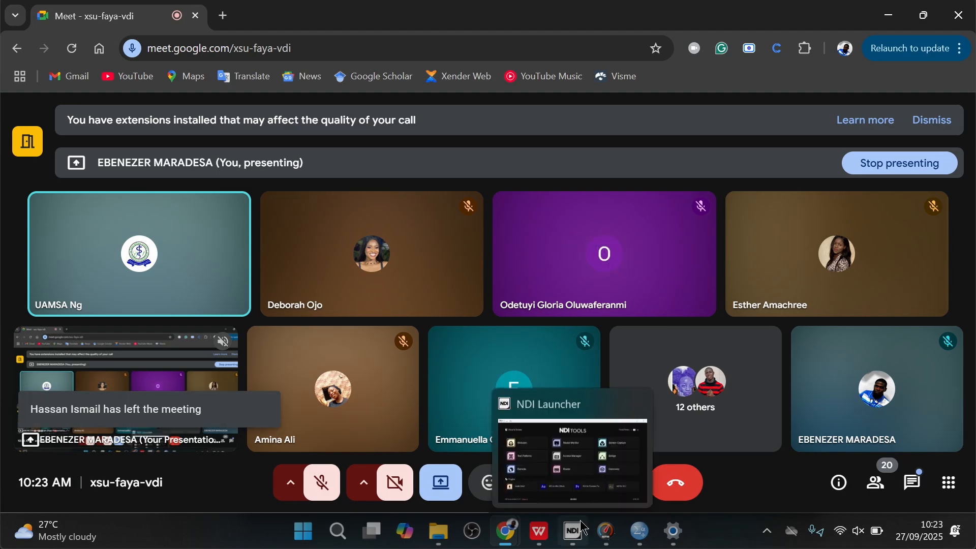
mouse_move(645, 533)
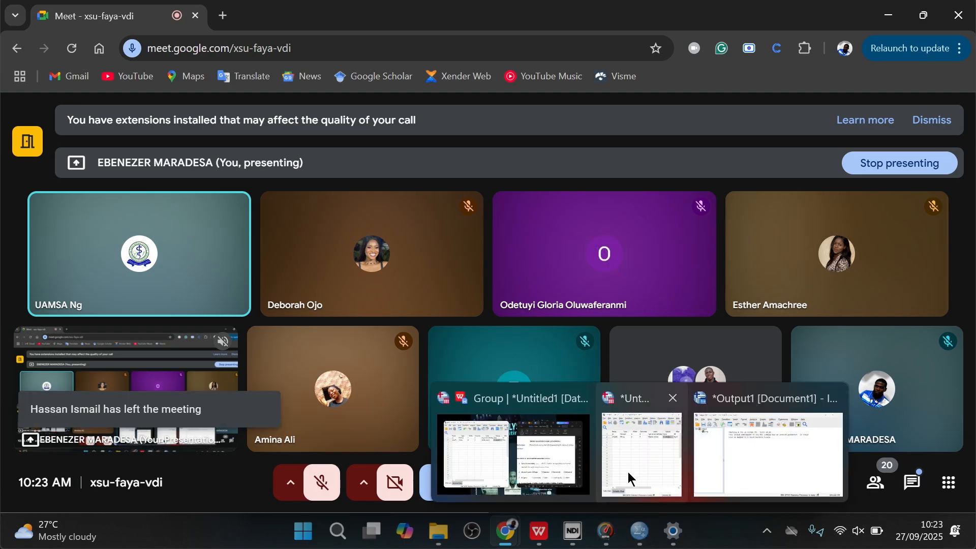
mouse_move(600, 463)
click(551, 461)
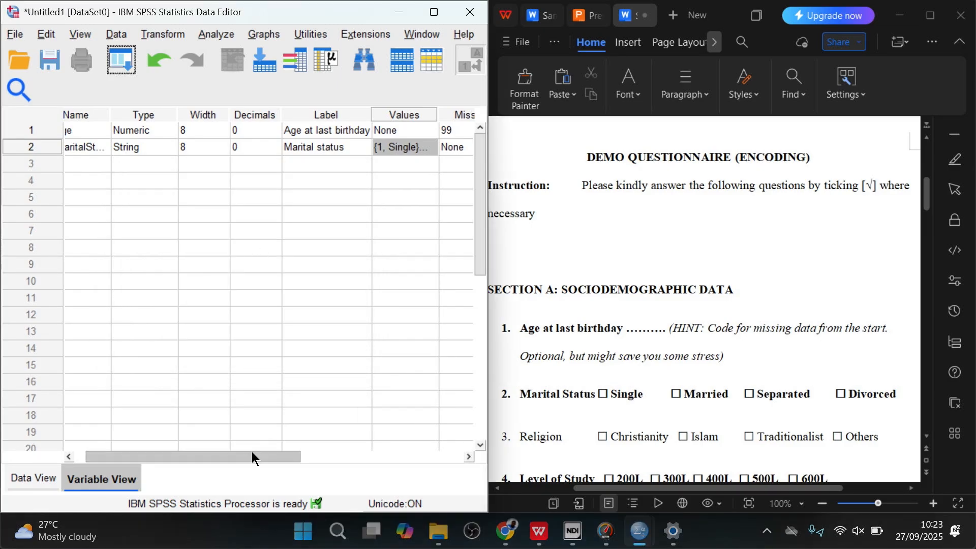
- Define 99 as the discrete missing value for q2maritalStatus
drag(252, 451, 273, 455)
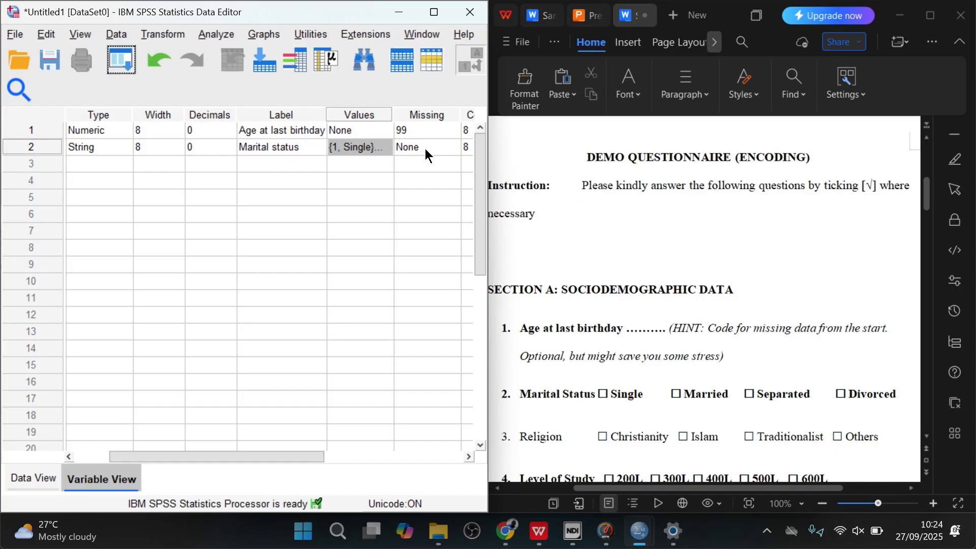
click(443, 150)
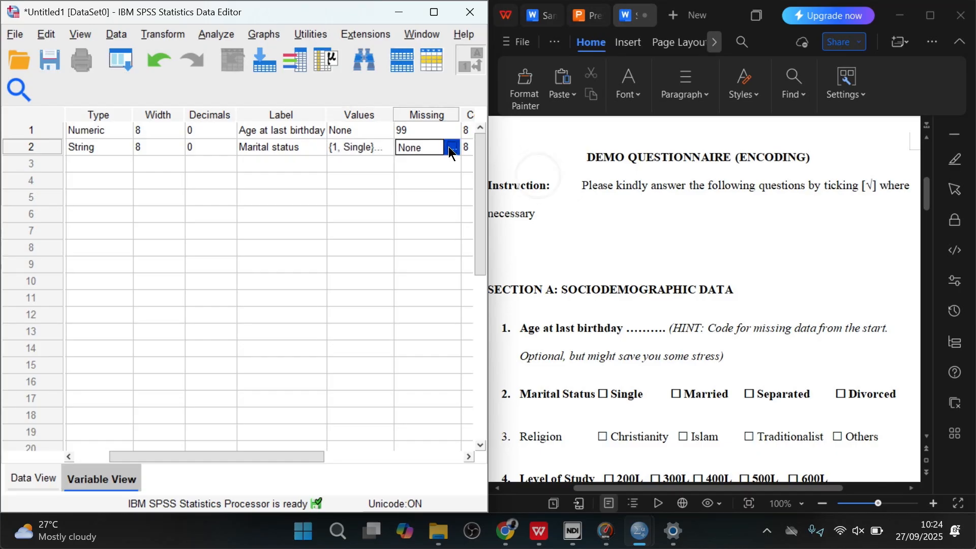
click(450, 147)
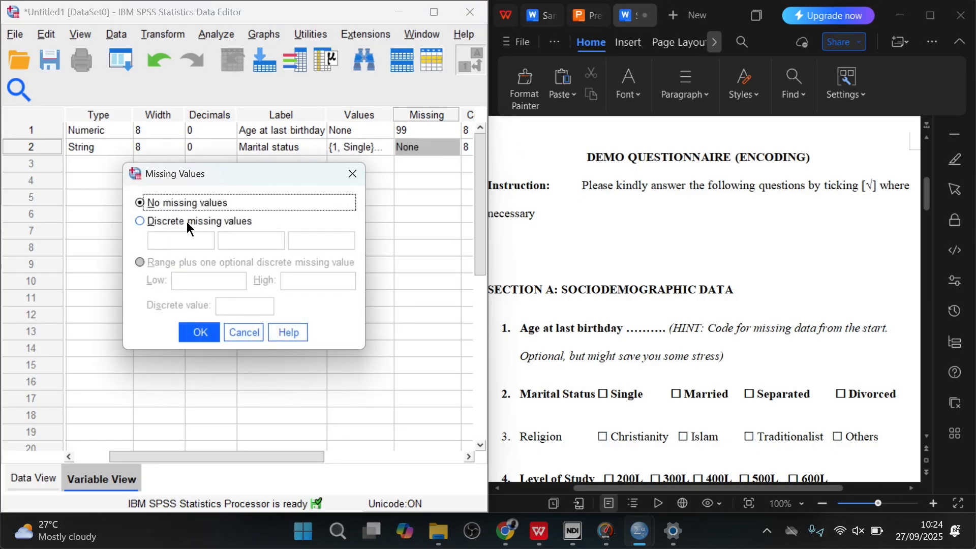
click(186, 222)
click(177, 240)
text(99)
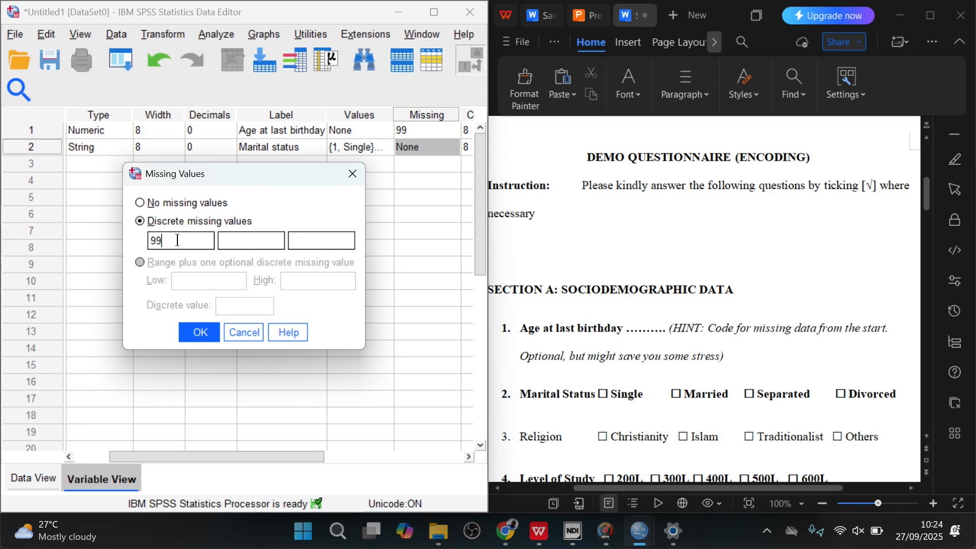
click(201, 335)
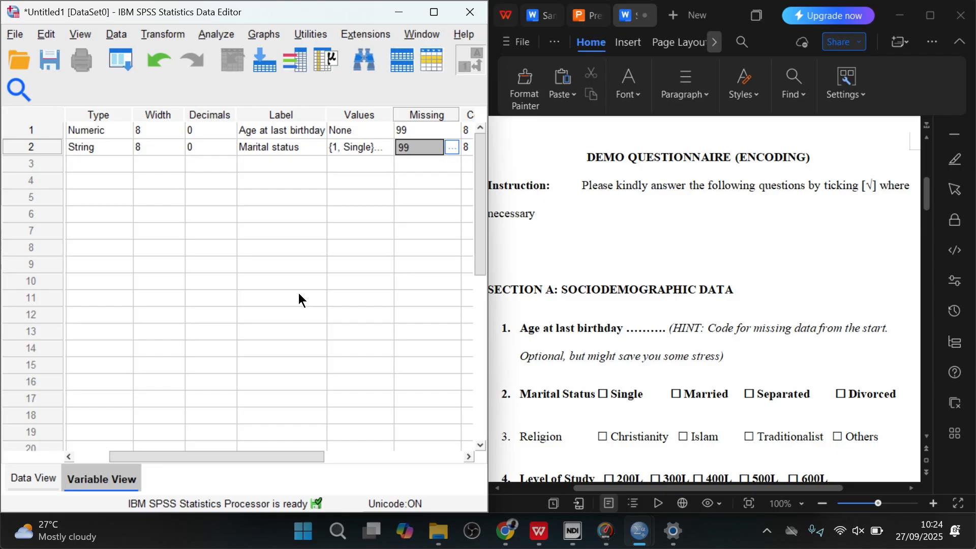
- Choose Nominal as the measurement level of q2maritalStatus
drag(253, 452, 356, 455)
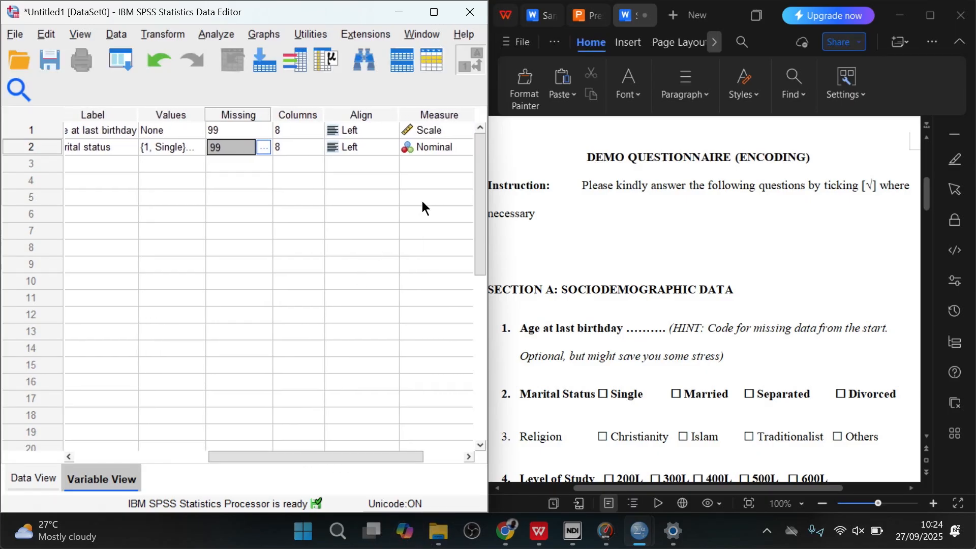
click(461, 148)
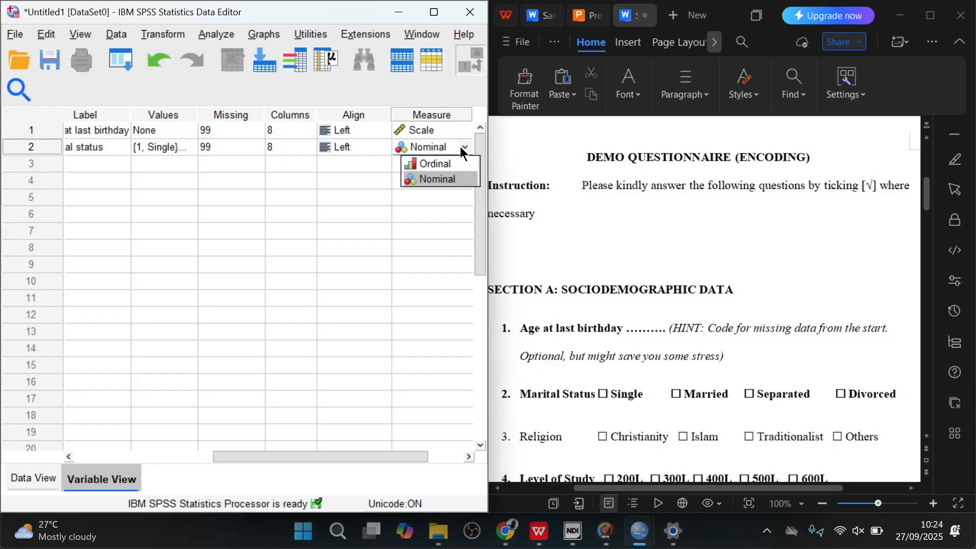
click(442, 175)
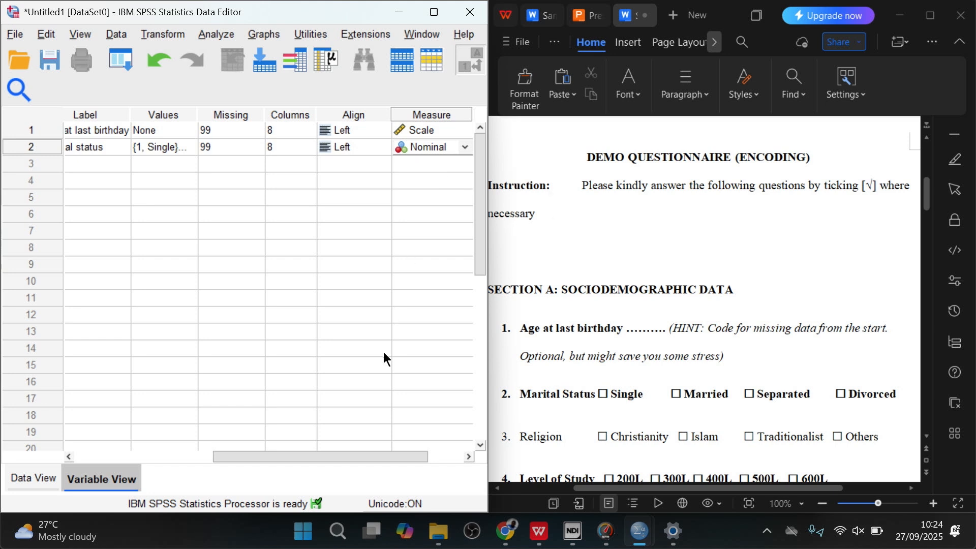
- Check the next questions in the questionnaire and add a third variable named q4level in the row below q2maritalStatus
drag(380, 453, 173, 451)
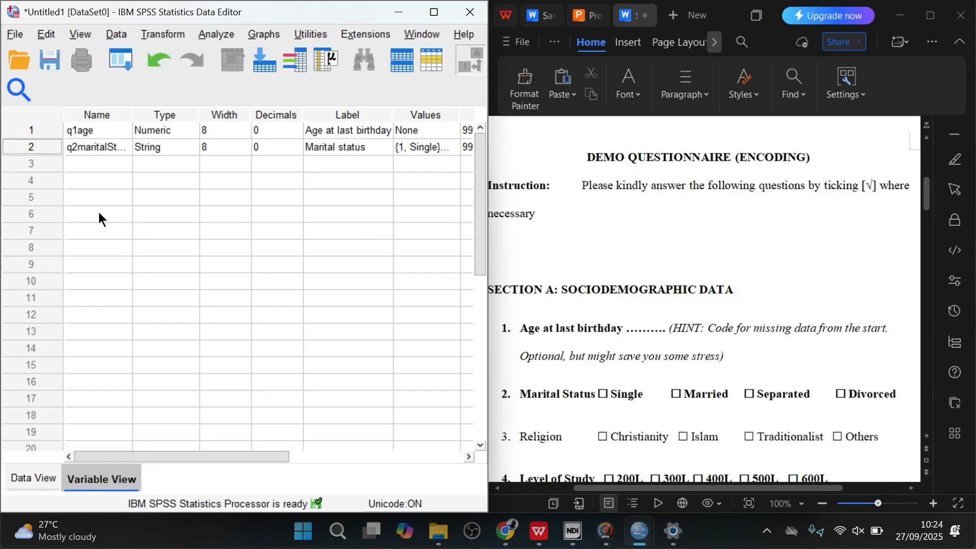
click(590, 333)
scroll(590, 333, down, 1)
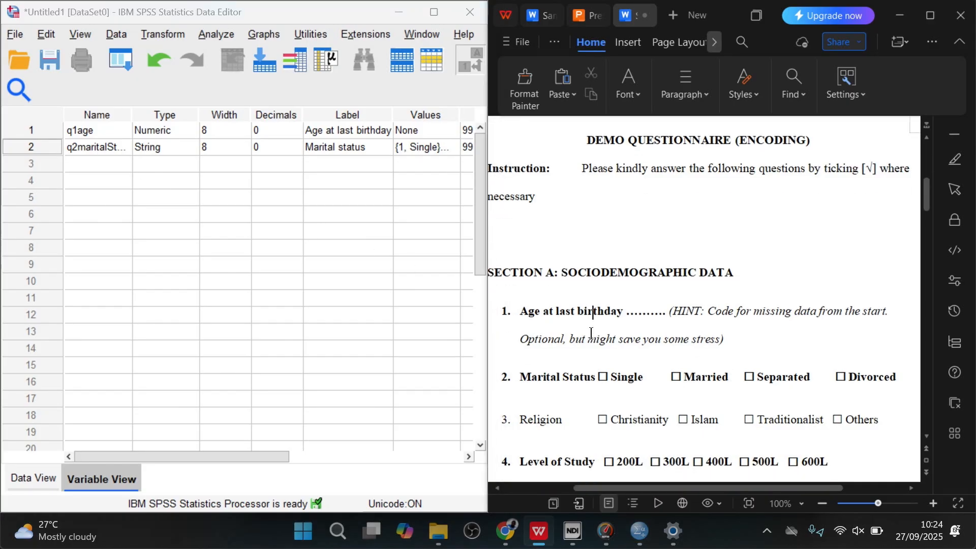
scroll(590, 333, down, 3)
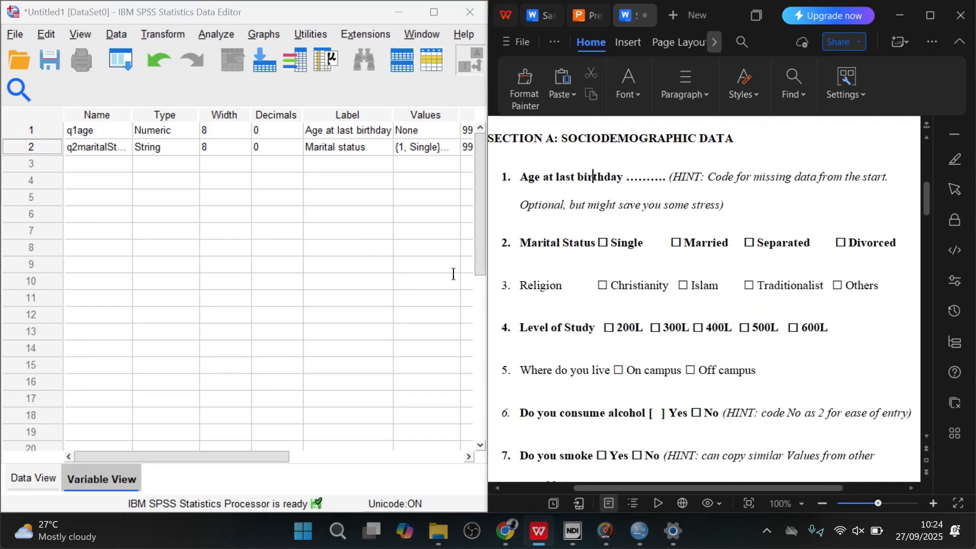
click(99, 161)
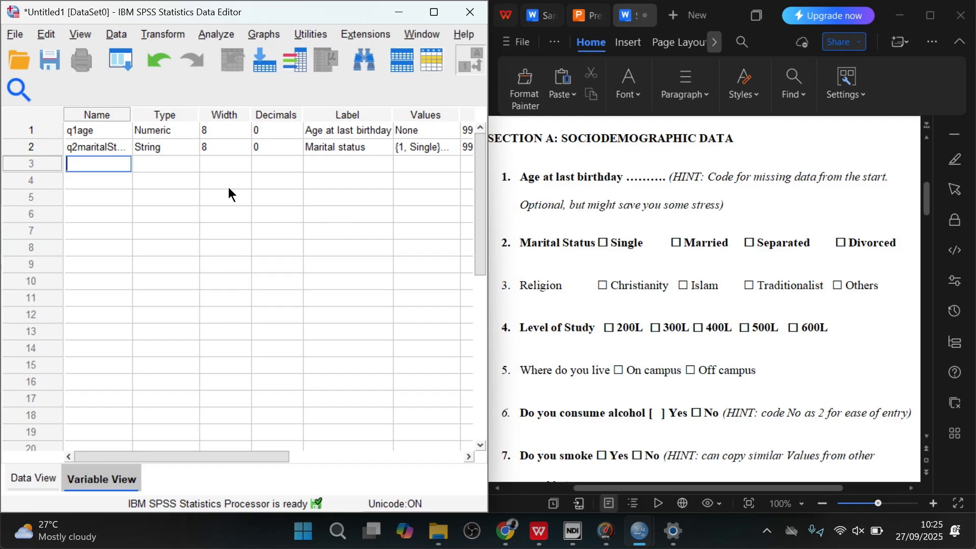
text(q4level)
- Set the variable type of q4level to String and label the variable "Level of Study"
click(172, 163)
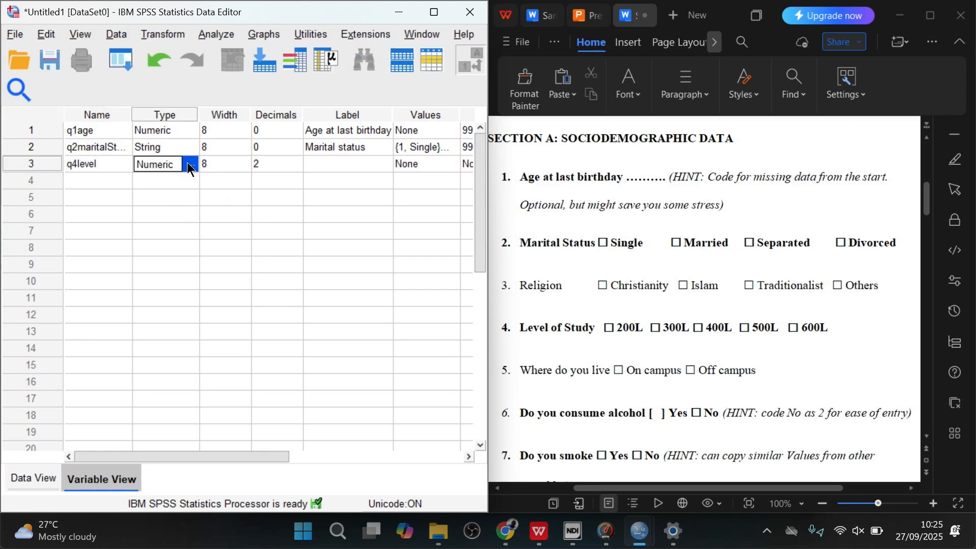
click(187, 164)
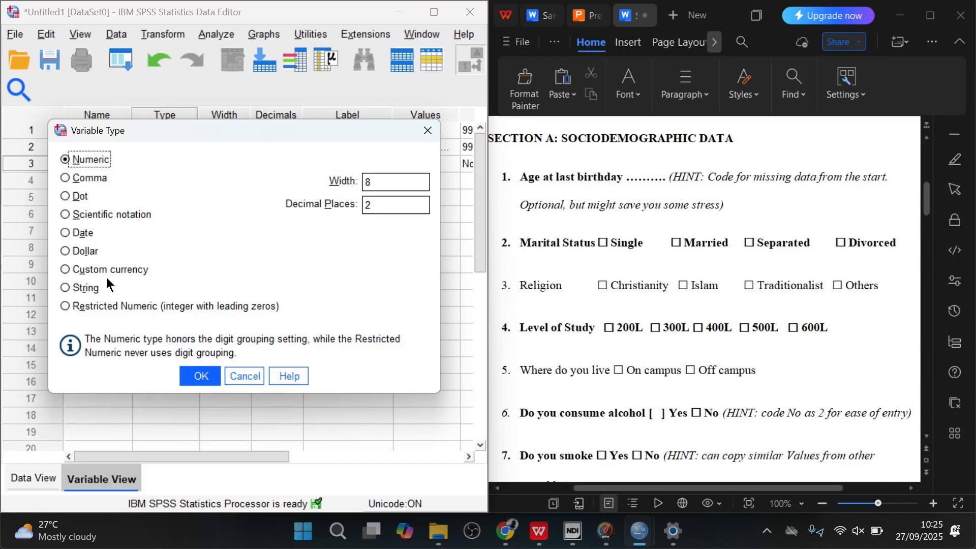
click(74, 292)
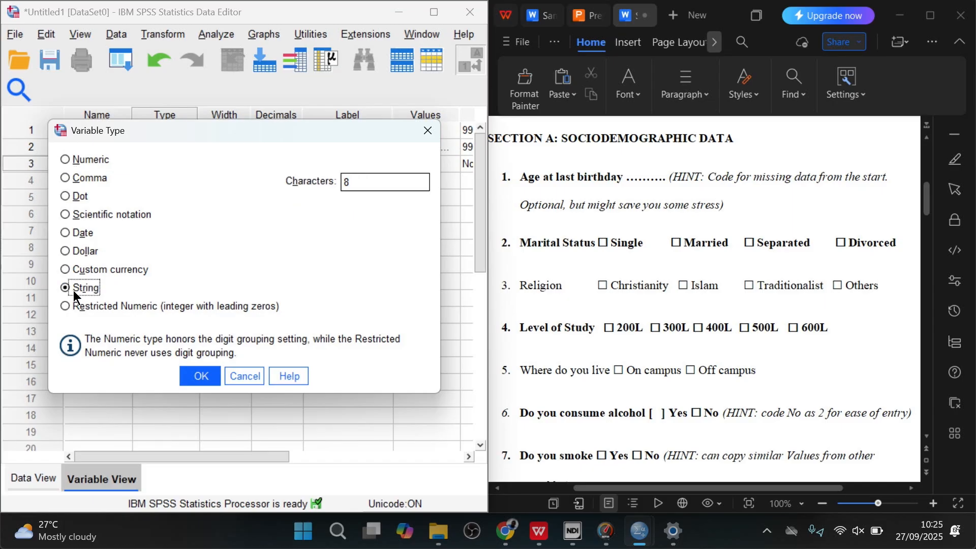
click(201, 377)
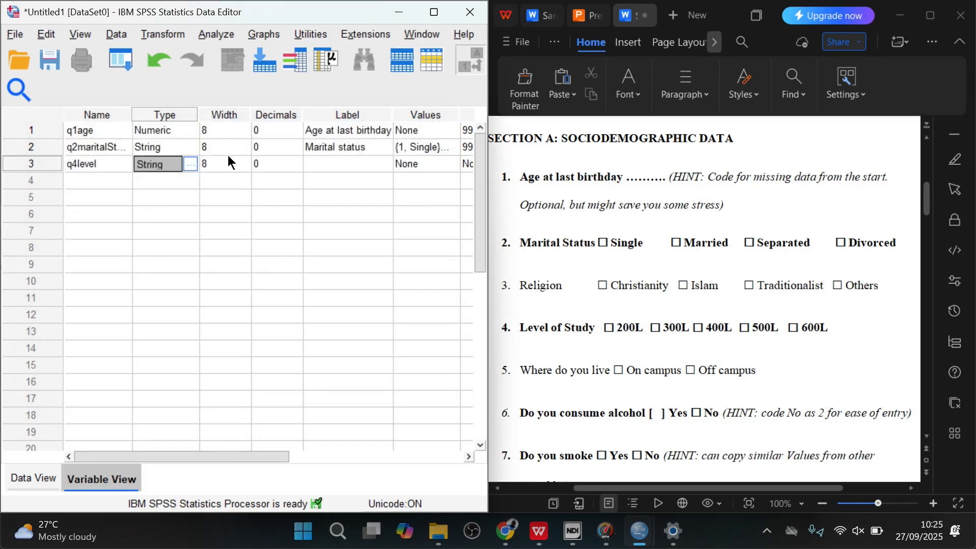
click(321, 164)
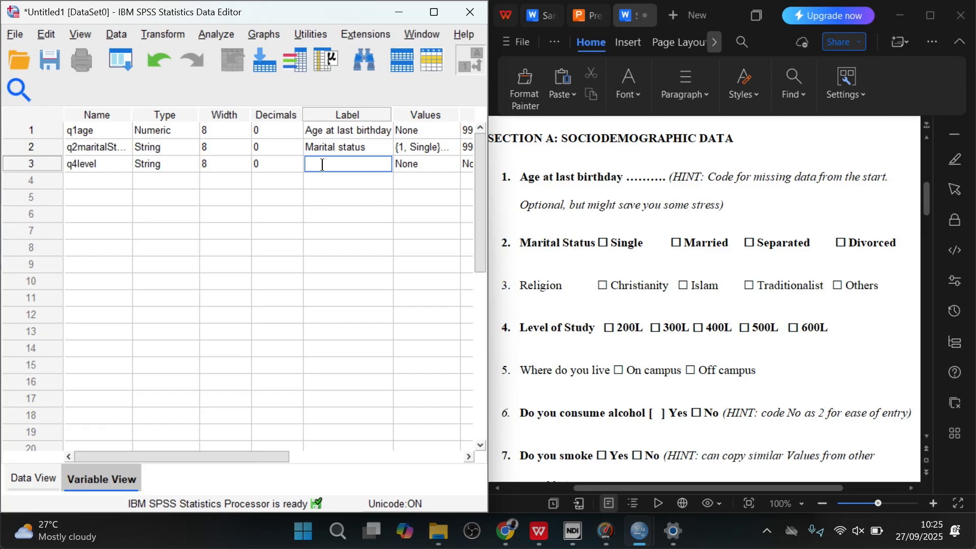
text(Level of Study)
- Open the value labels of q4level for editing
click(445, 163)
click(445, 164)
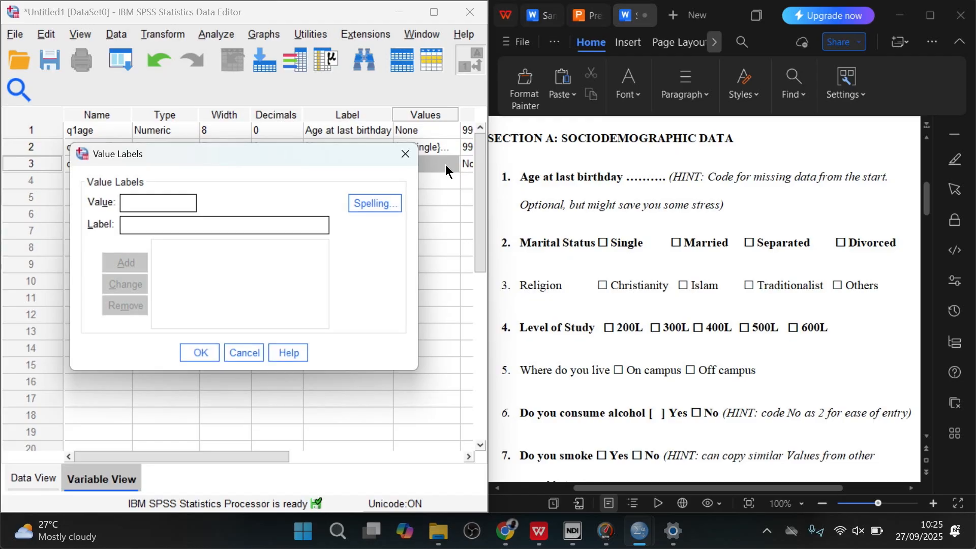
- Try coding level of study with 1 as 100L and 2 as 200L, and remove the 100L entry
key(Tab)
text(100L)
key(Return)
text(2)
key(Tab)
text(200L)
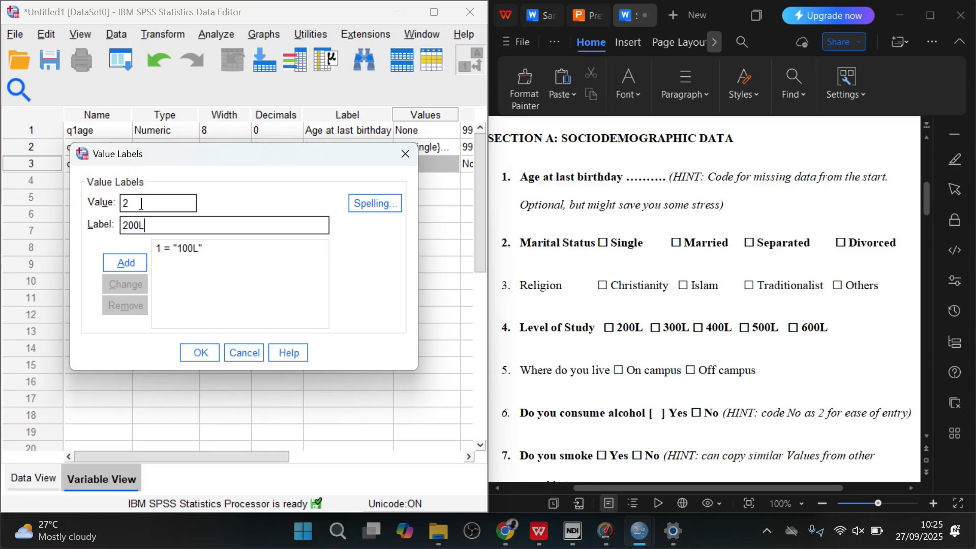
key(Return)
text(3)
key(Tab)
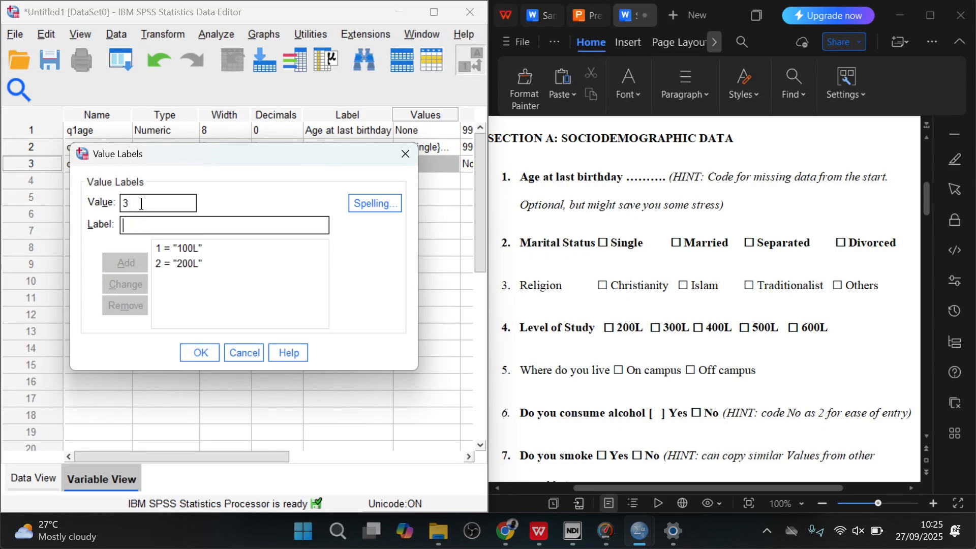
text(300L)
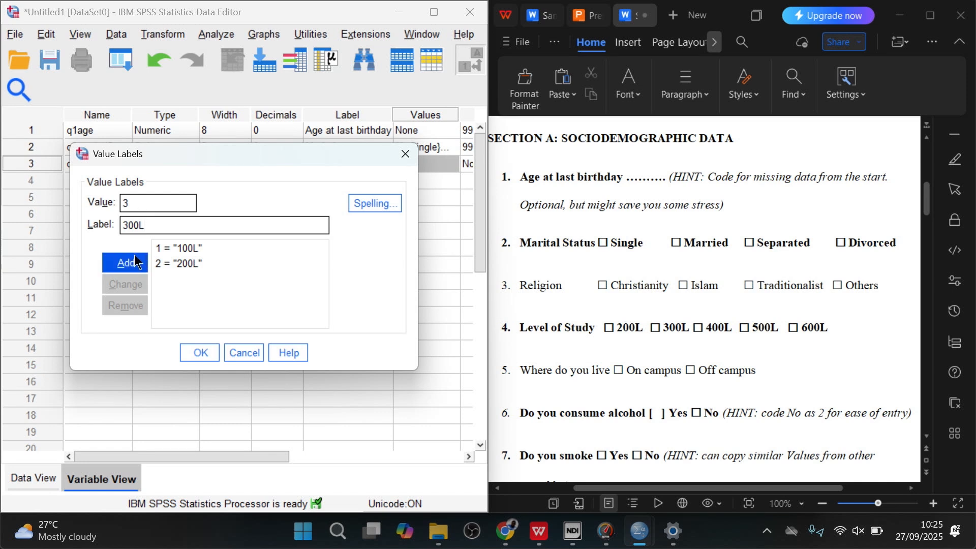
click(180, 247)
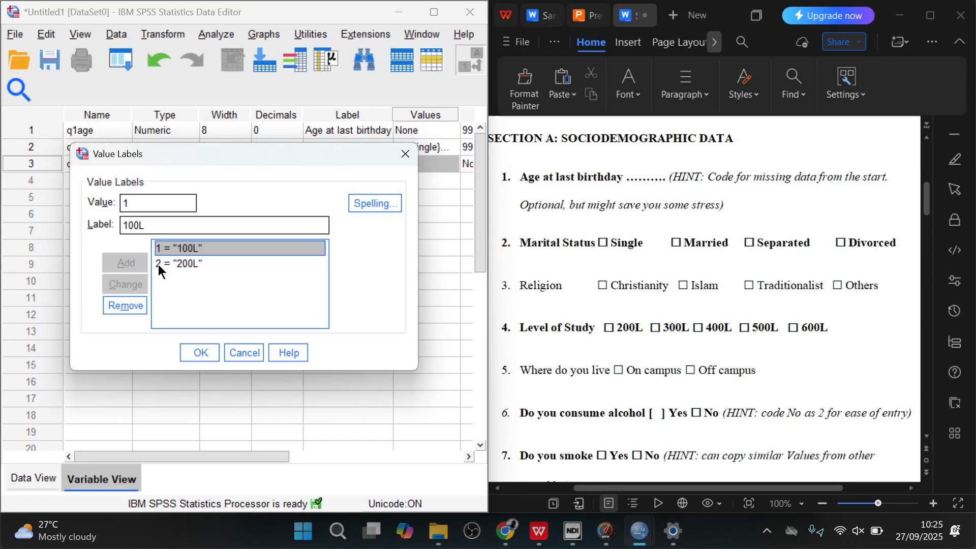
click(124, 306)
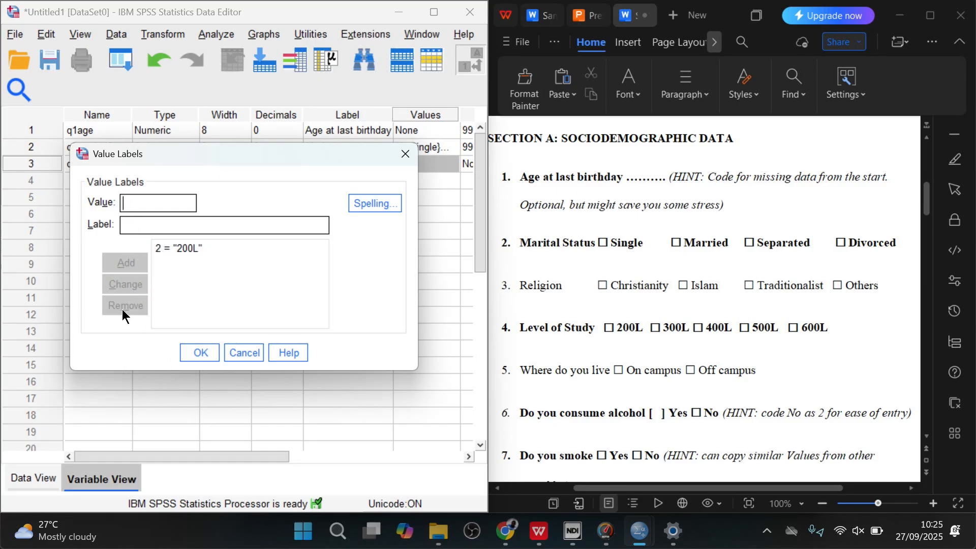
- Change the 200L value label to 3 = 300L and remove that entry from the list
click(179, 247)
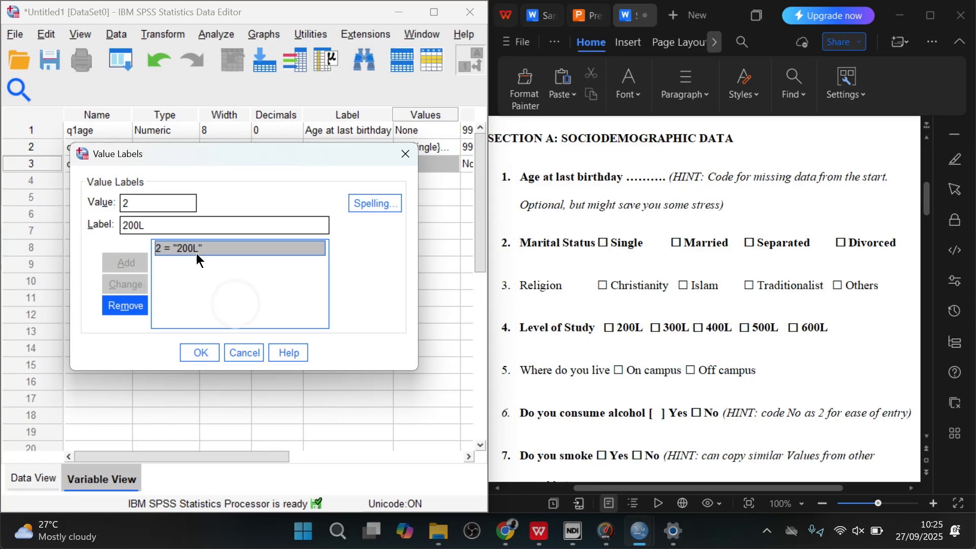
click(152, 217)
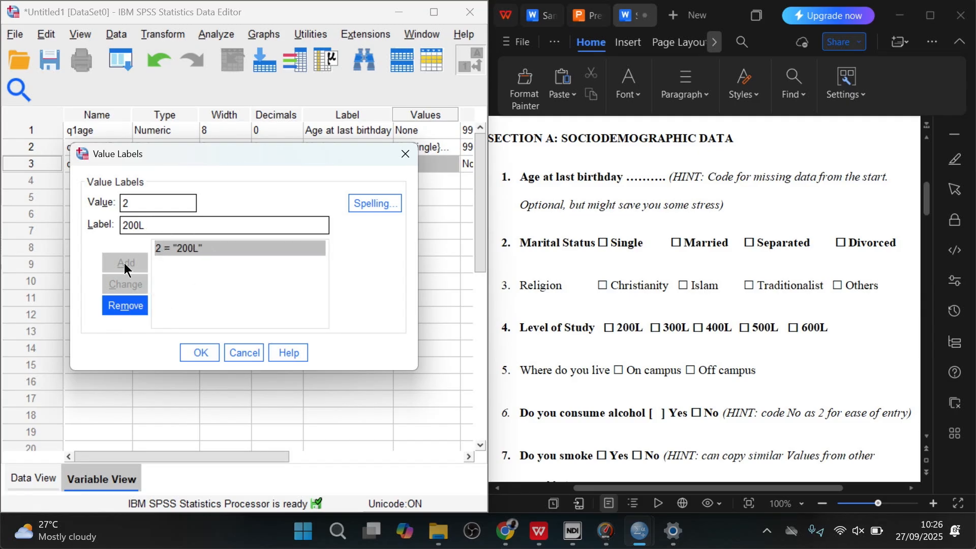
click(232, 273)
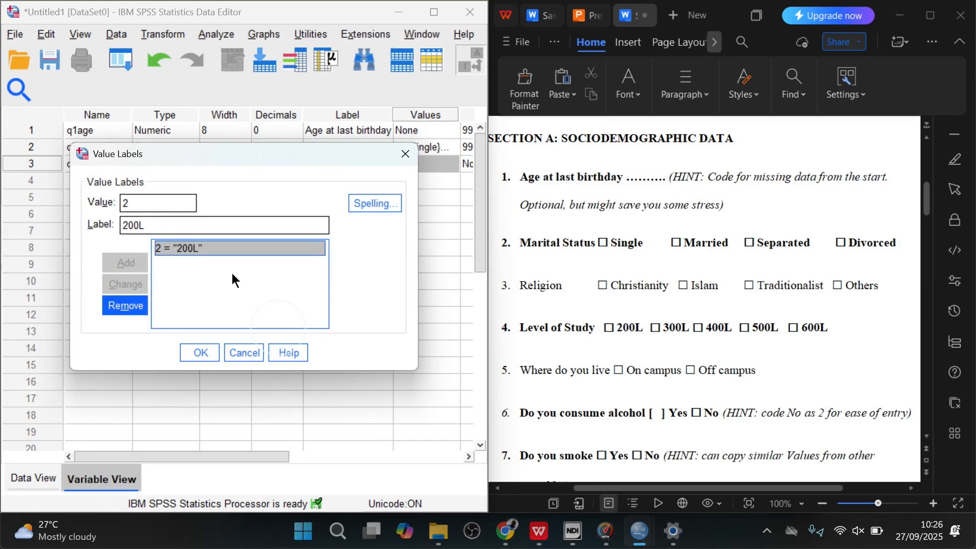
click(147, 198)
key(BackSpace)
text(3)
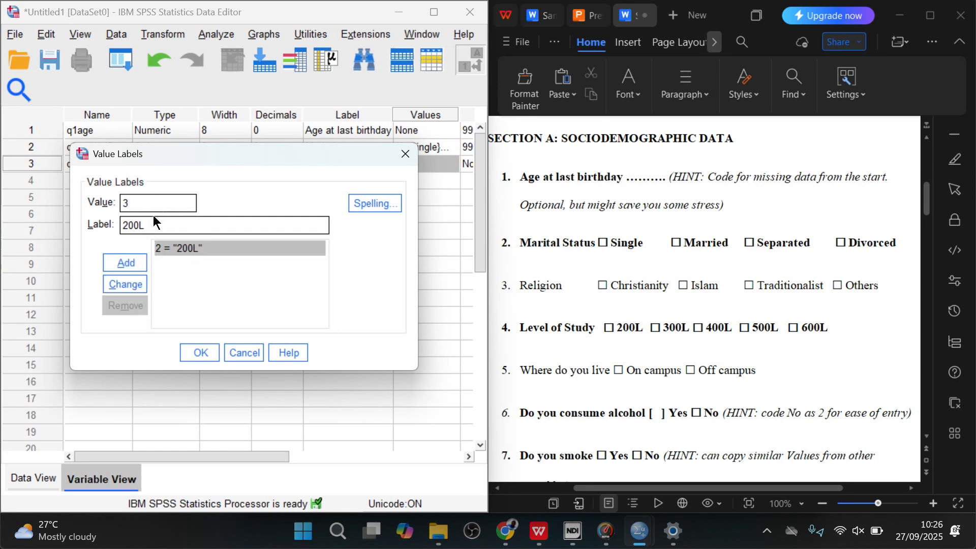
click(128, 225)
key(BackSpace)
text(3)
click(125, 284)
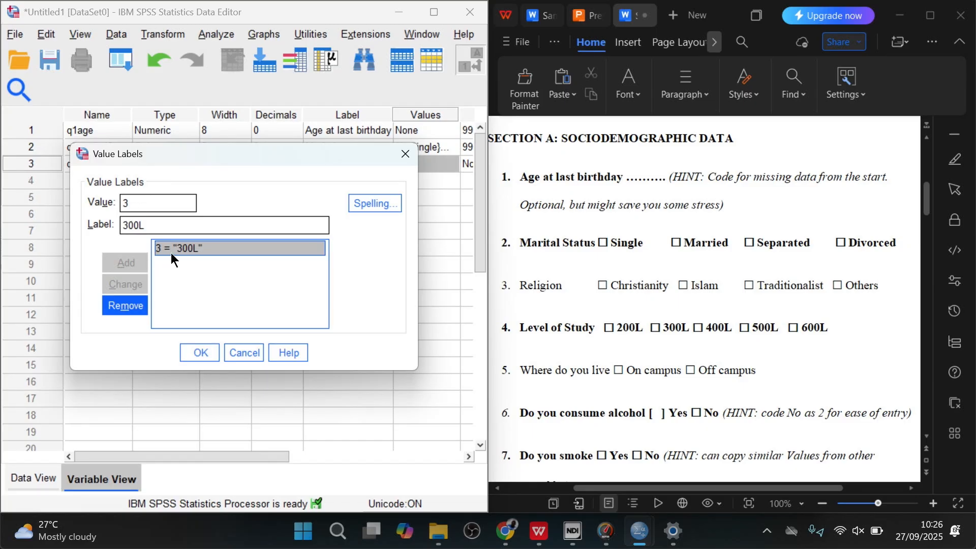
click(128, 305)
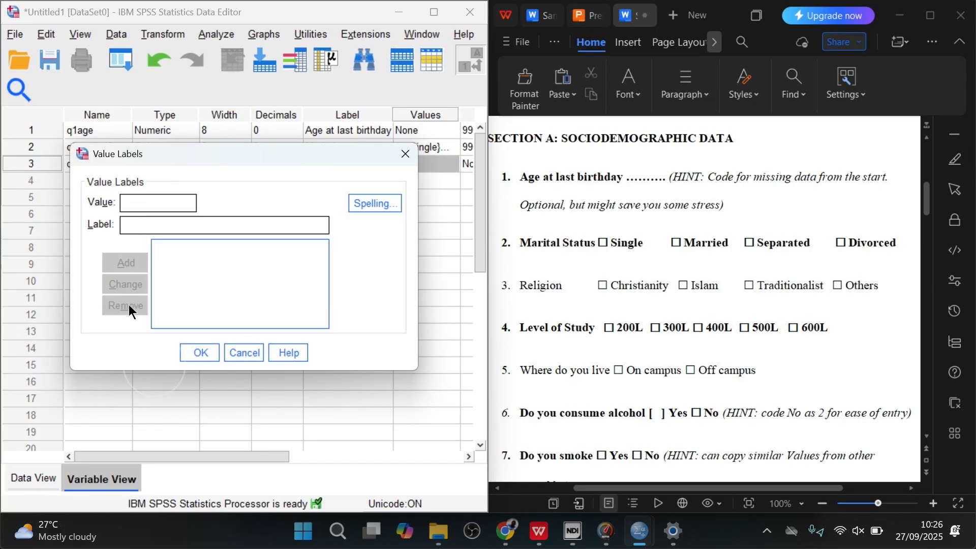
- Add the q4level value labels 2 = 200L and 3 = 300L
text(2)
key(Tab)
text(200L)
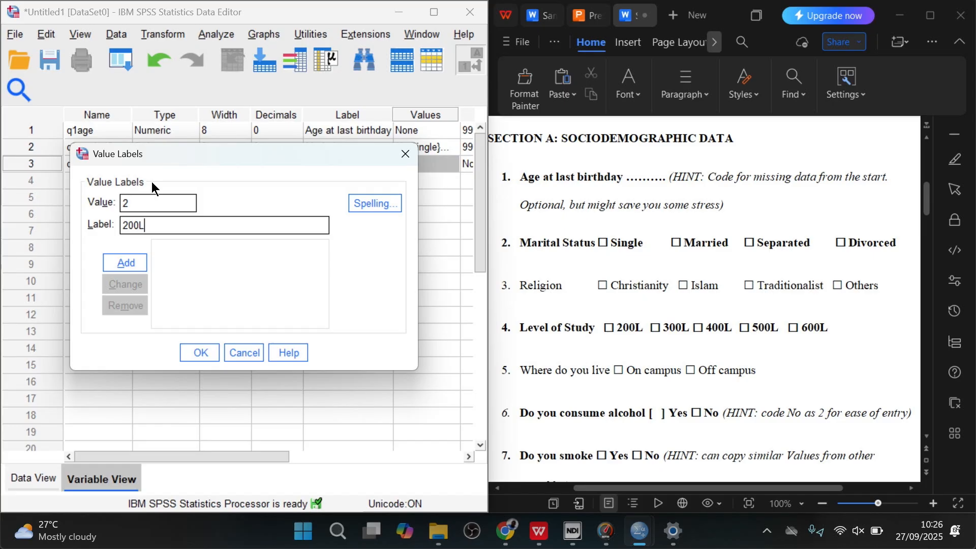
key(Return)
text(3)
key(Tab)
text(300L)
key(Return)
- Add the q4level value labels 4 = 400L and 5 = 500L
text(4)
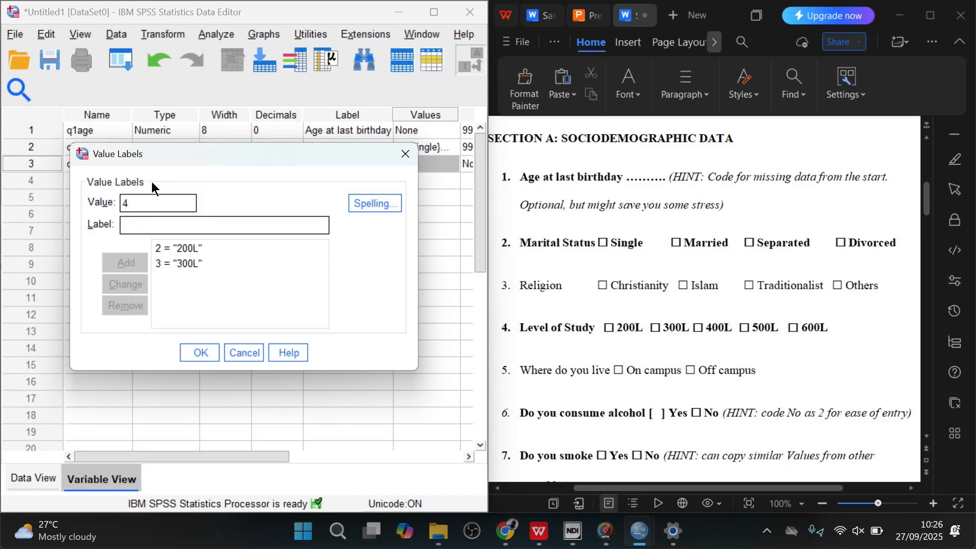
key(Tab)
text(400)
key(BackSpace)
key(BackSpace)
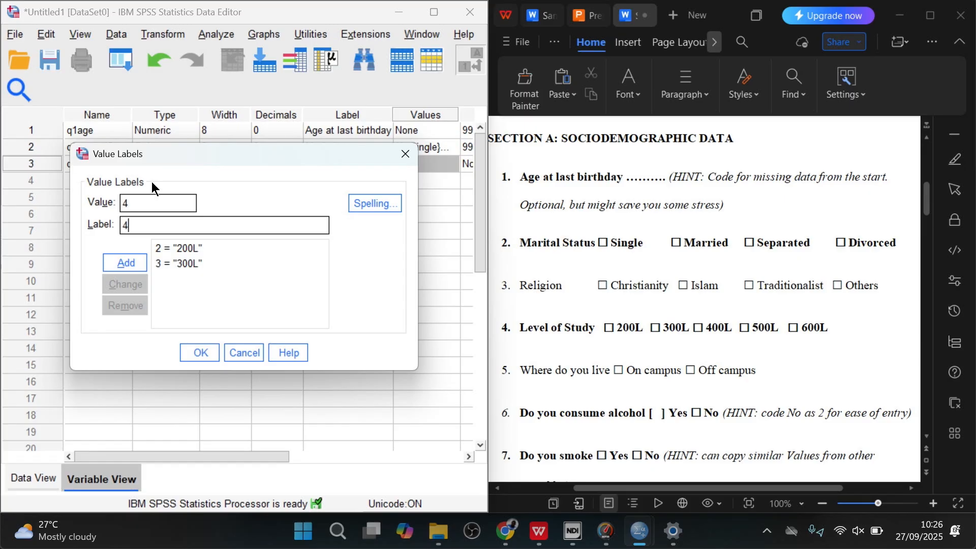
text(00L)
key(Return)
text(5)
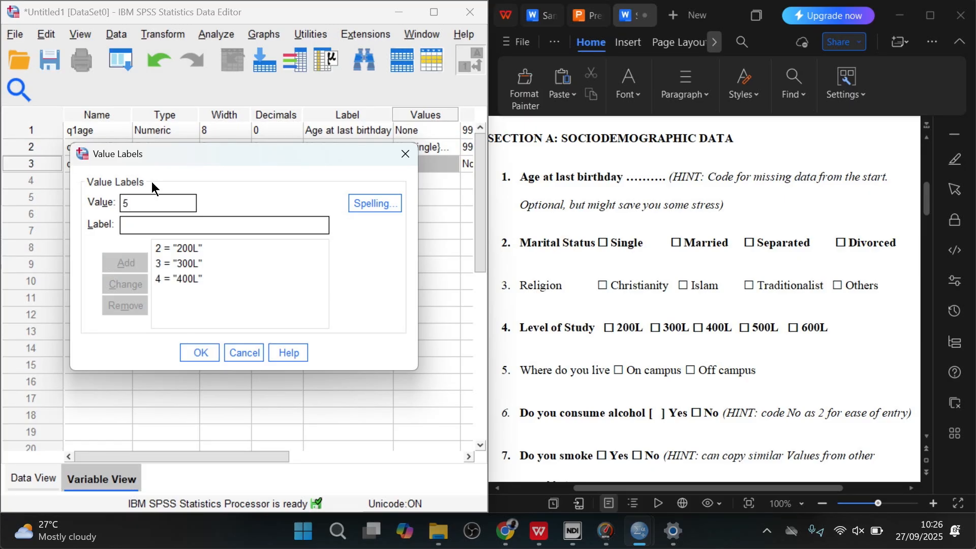
key(Tab)
text(500L)
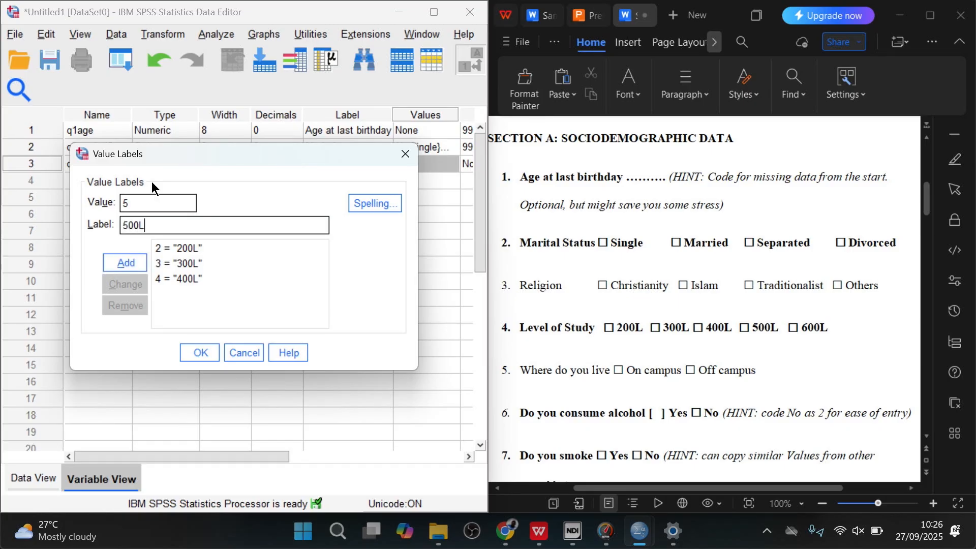
key(Return)
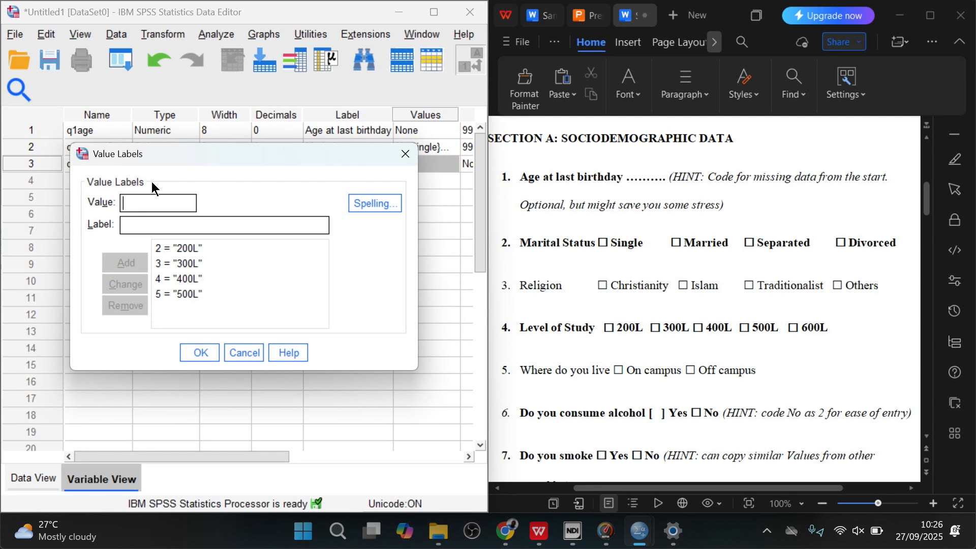
- Add the value label 6 = 600L and apply the value labels to q4level
text(6)
key(Tab)
text(600L)
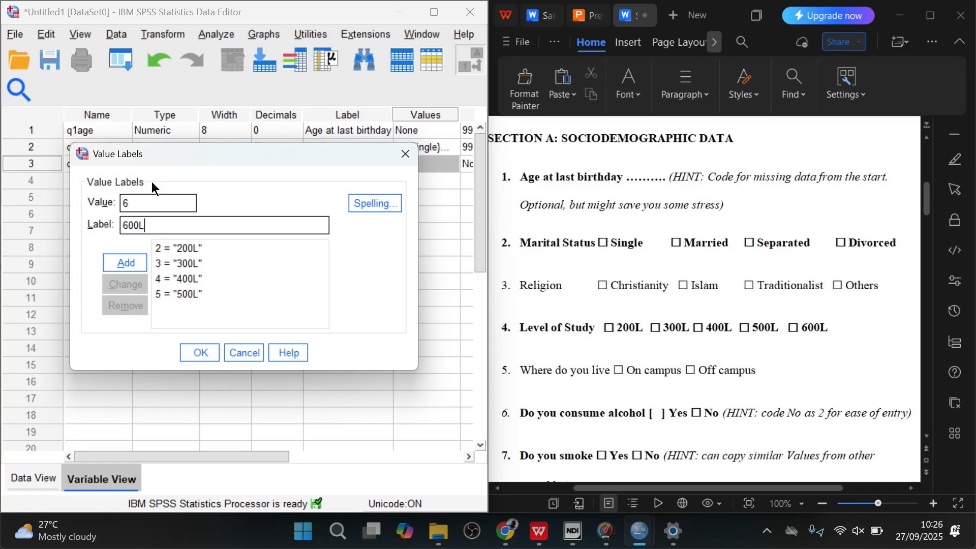
key(Return)
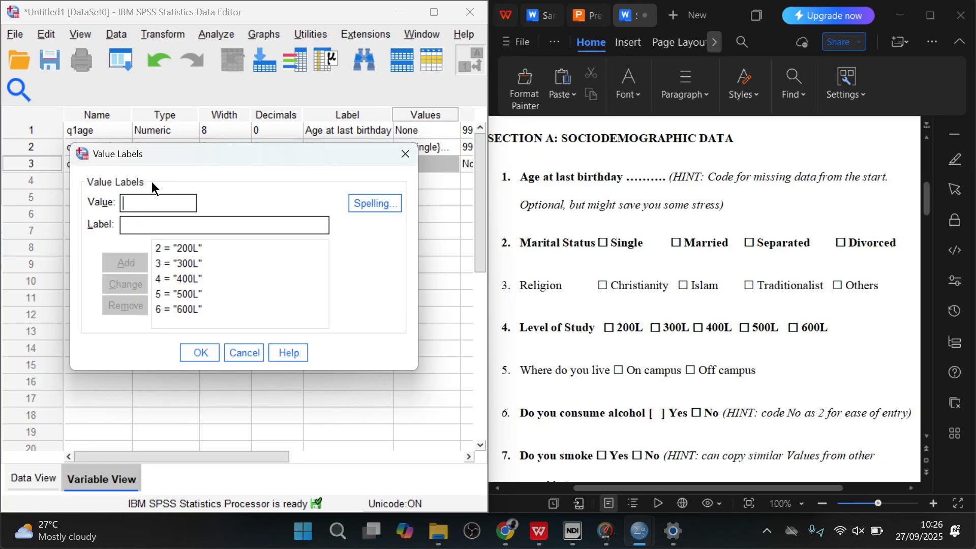
click(191, 350)
- Define 99 as the discrete missing value for q4level
drag(228, 451, 334, 457)
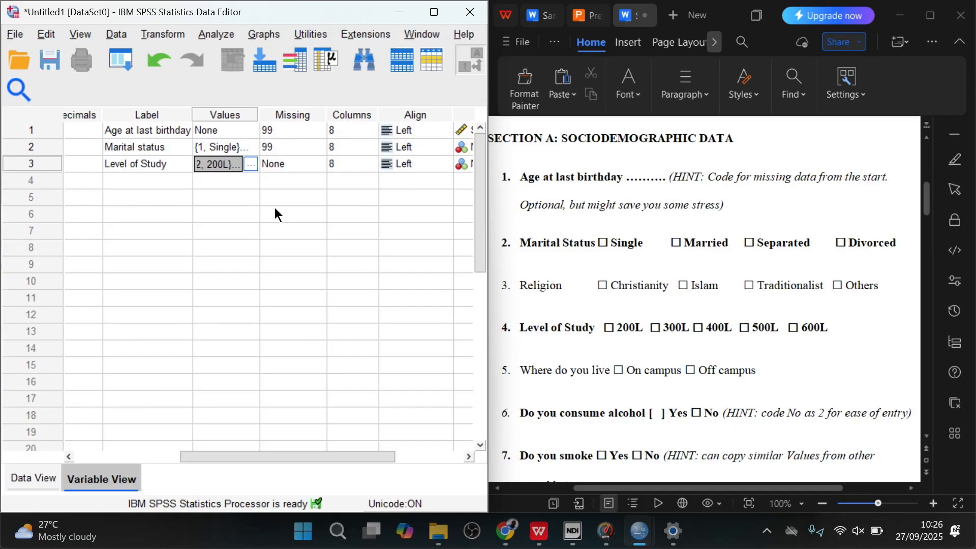
click(317, 164)
click(317, 164)
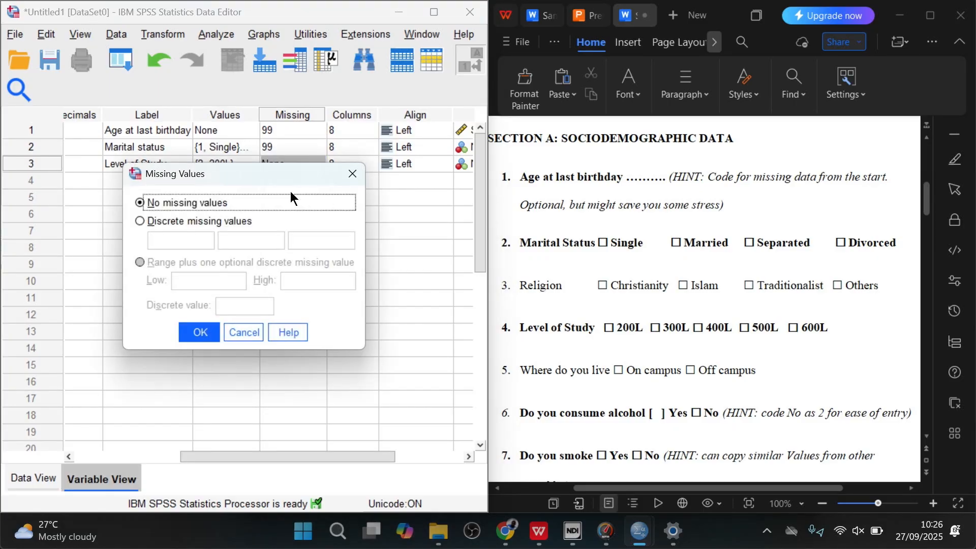
click(193, 220)
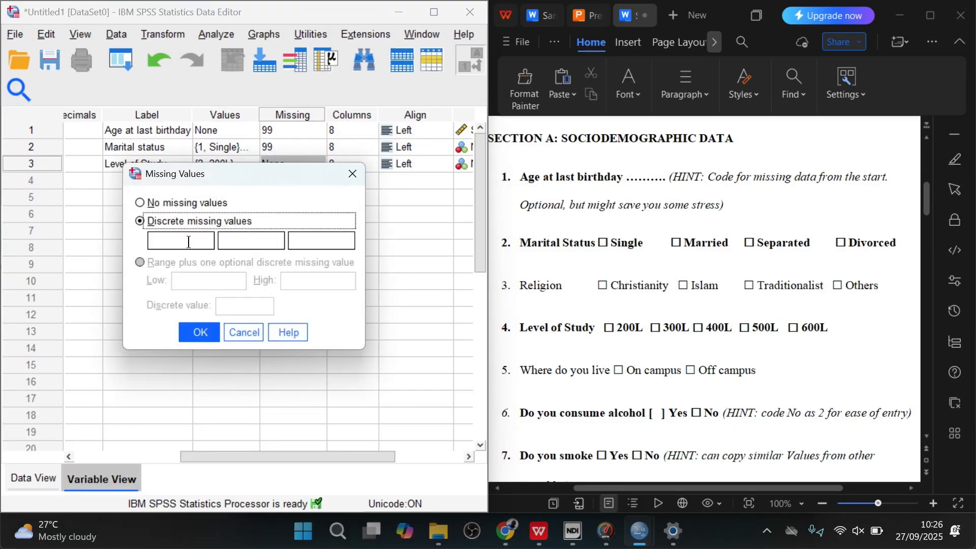
click(188, 241)
text(99)
key(Return)
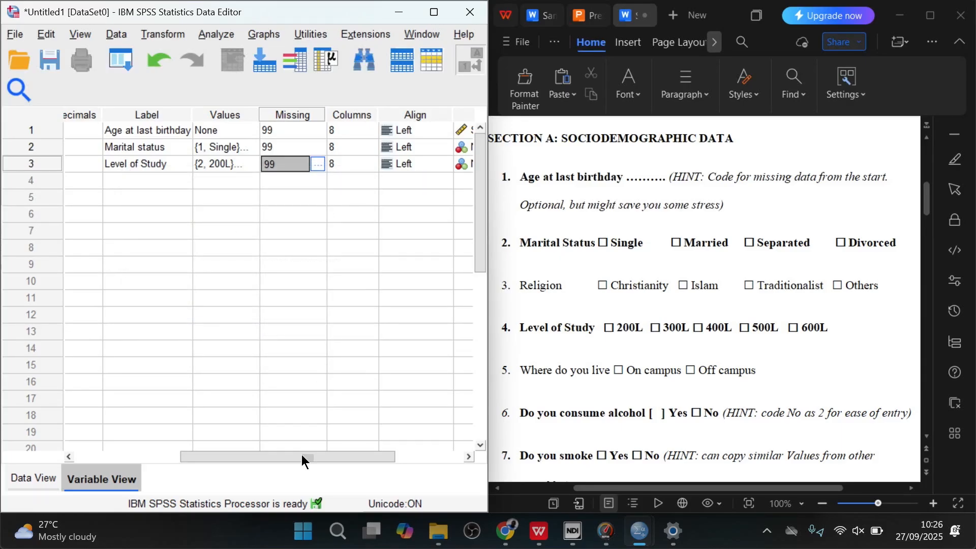
- Choose Ordinal as the measurement level of q4level
drag(302, 456, 372, 457)
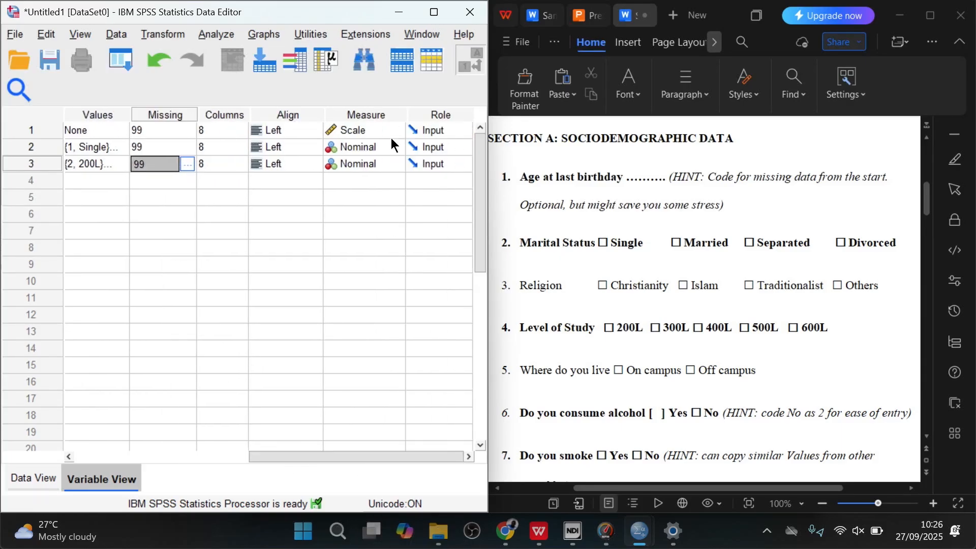
click(395, 157)
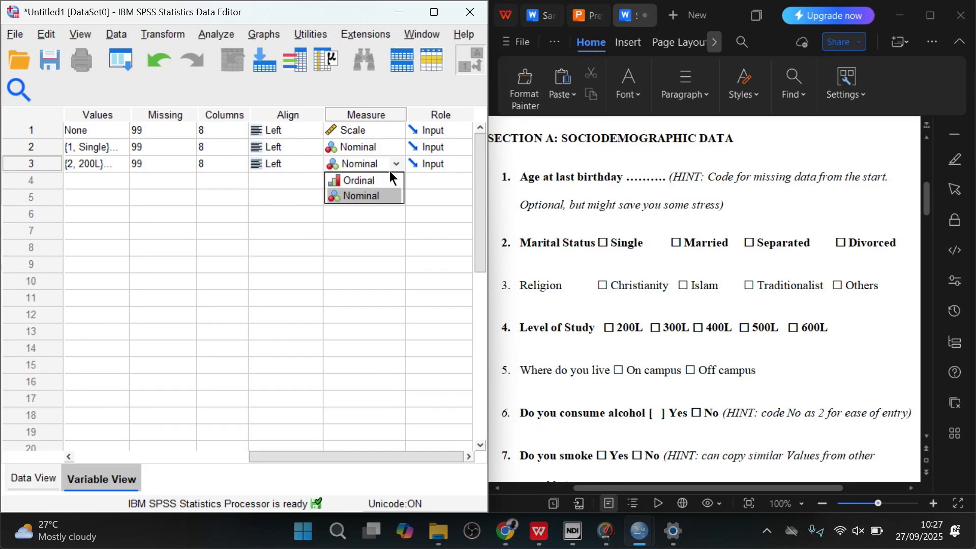
click(373, 176)
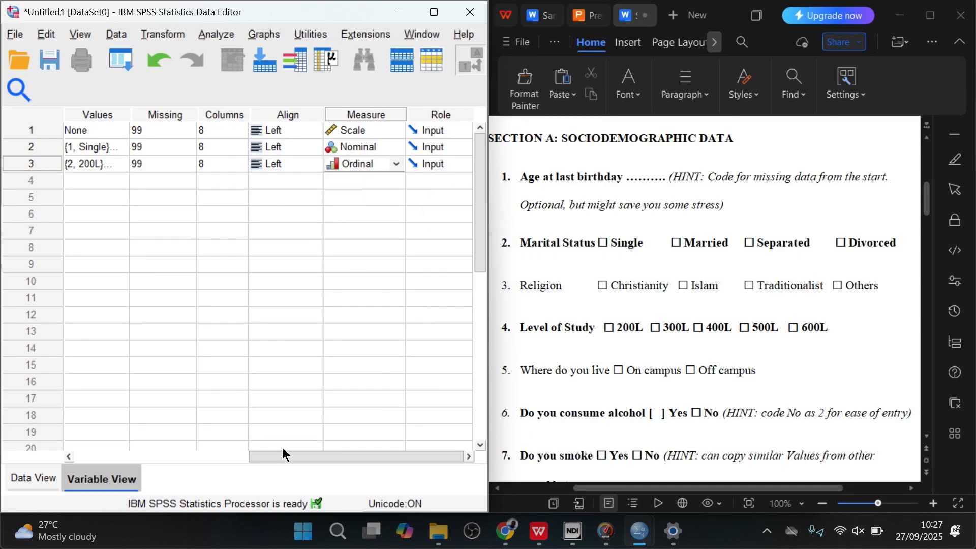
- Check the alcohol question in the questionnaire and add a fourth variable named q5alcoholConsumption in the row below q4level
drag(292, 454, 91, 454)
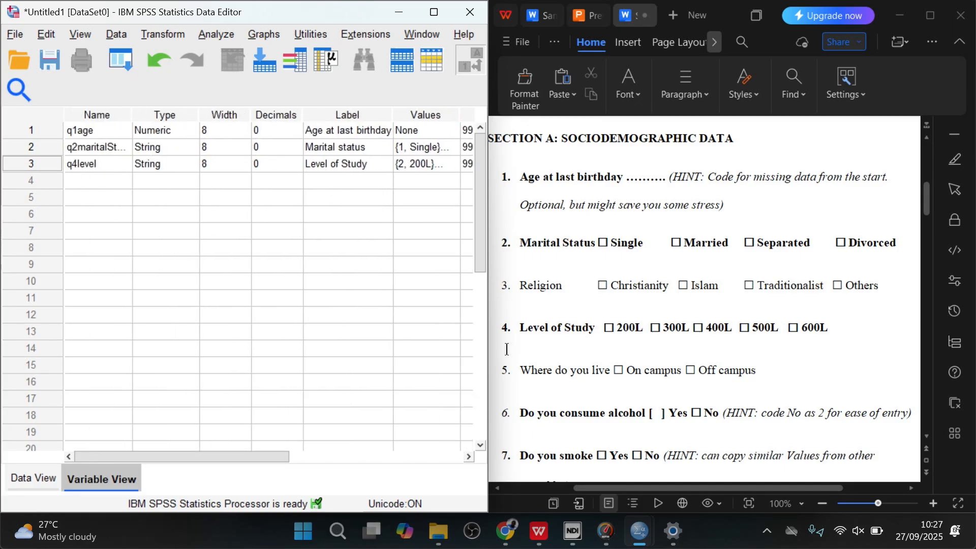
click(745, 352)
scroll(749, 356, down, 1)
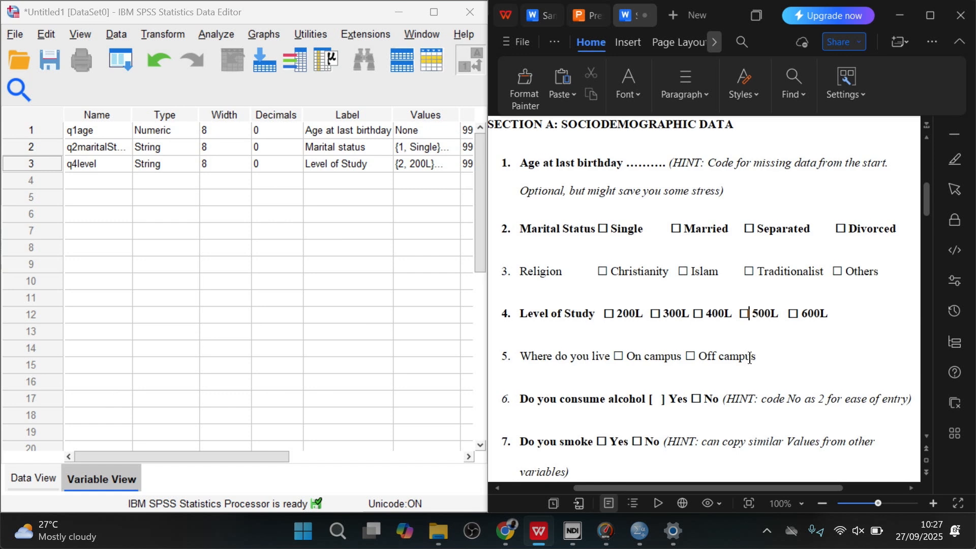
scroll(749, 357, down, 1)
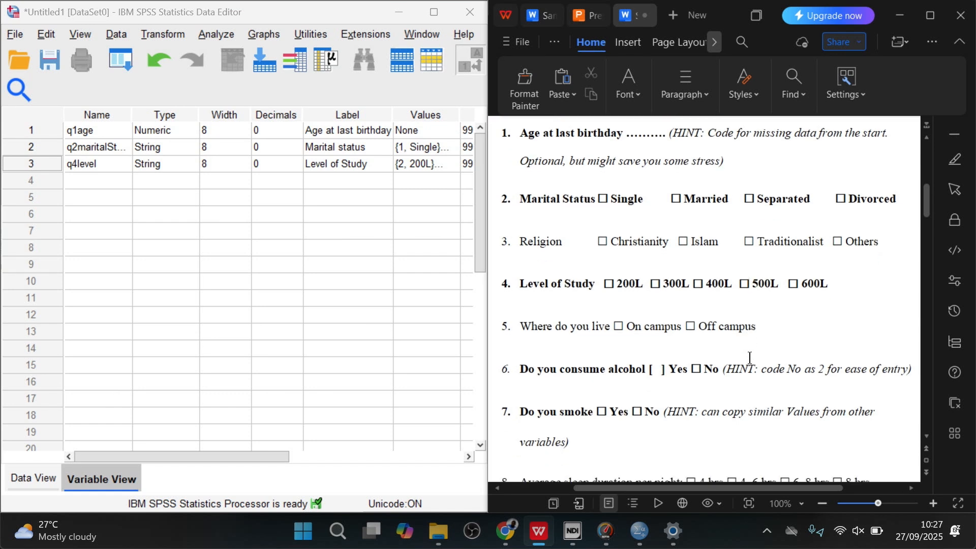
scroll(749, 357, down, 1)
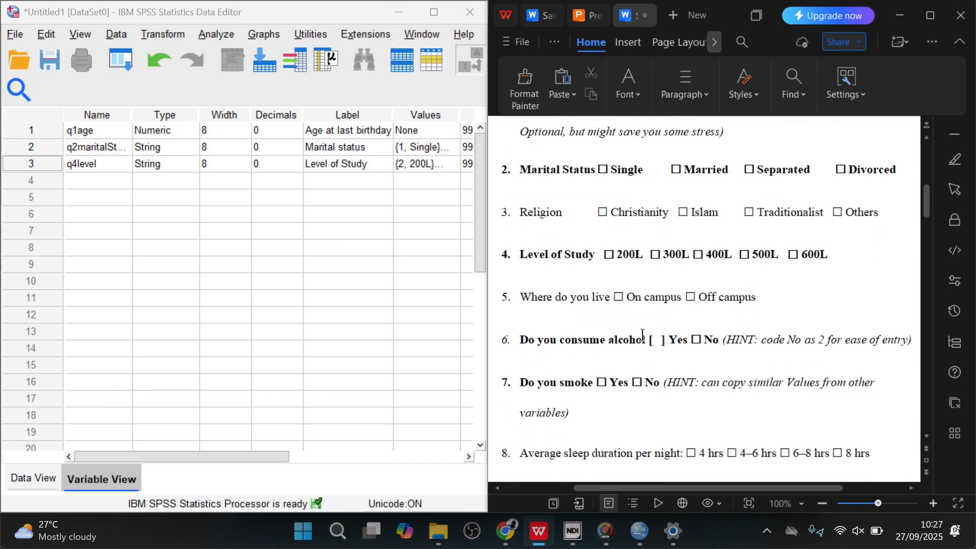
click(590, 340)
click(105, 181)
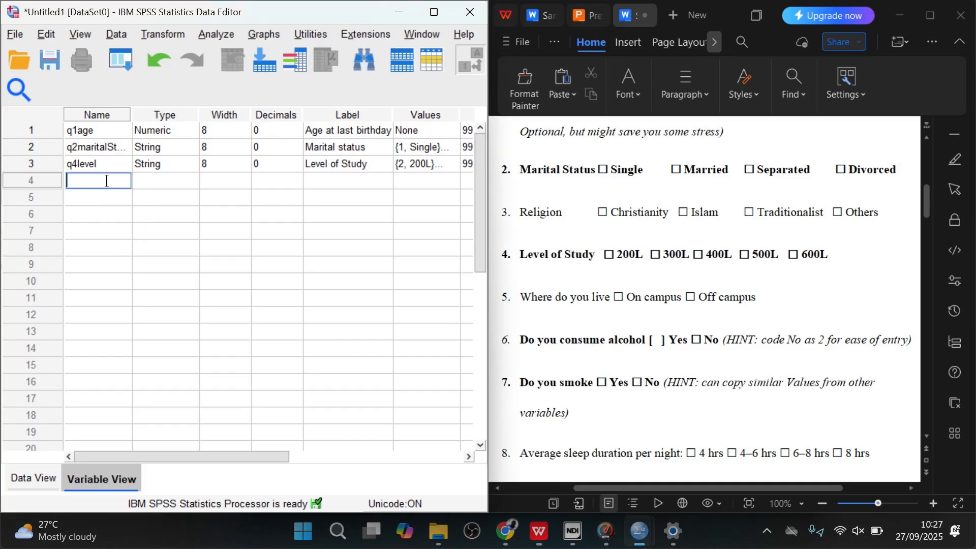
text(q5alcoholConsumption)
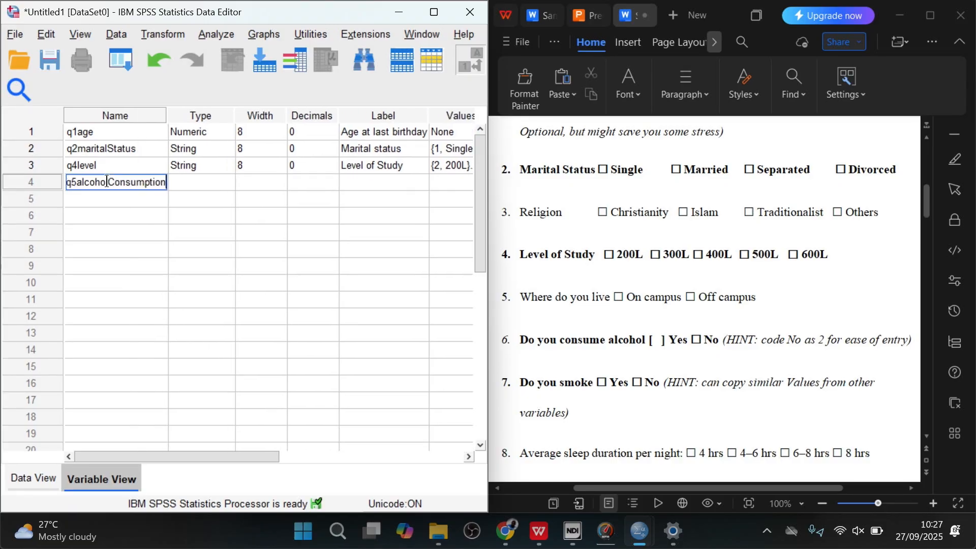
key(Tab)
- Set the variable type of q5alcoholConsumption to String
click(206, 182)
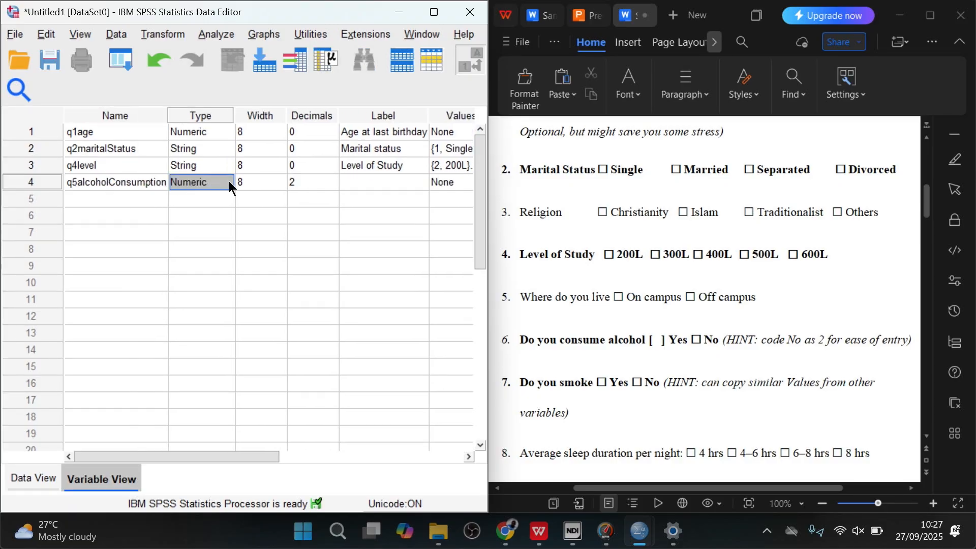
click(228, 181)
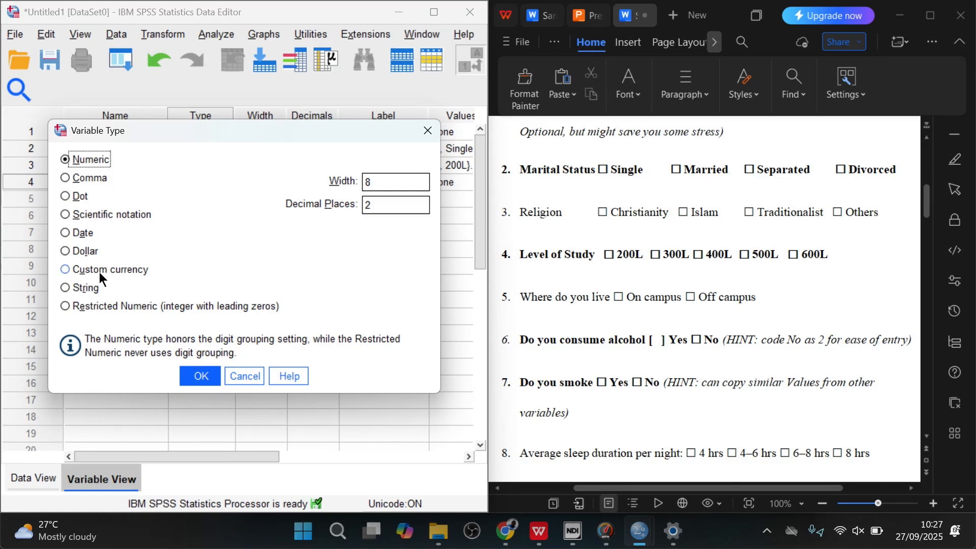
click(90, 287)
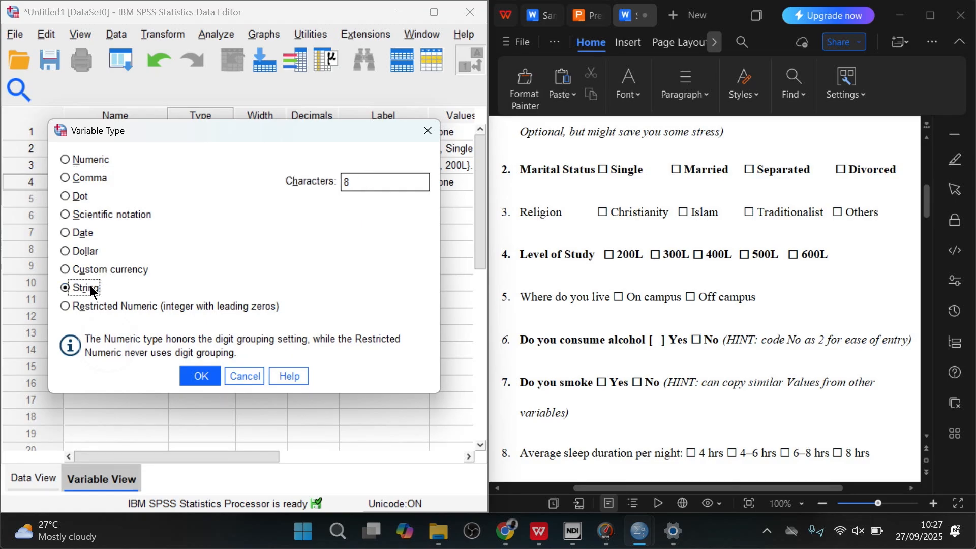
click(208, 376)
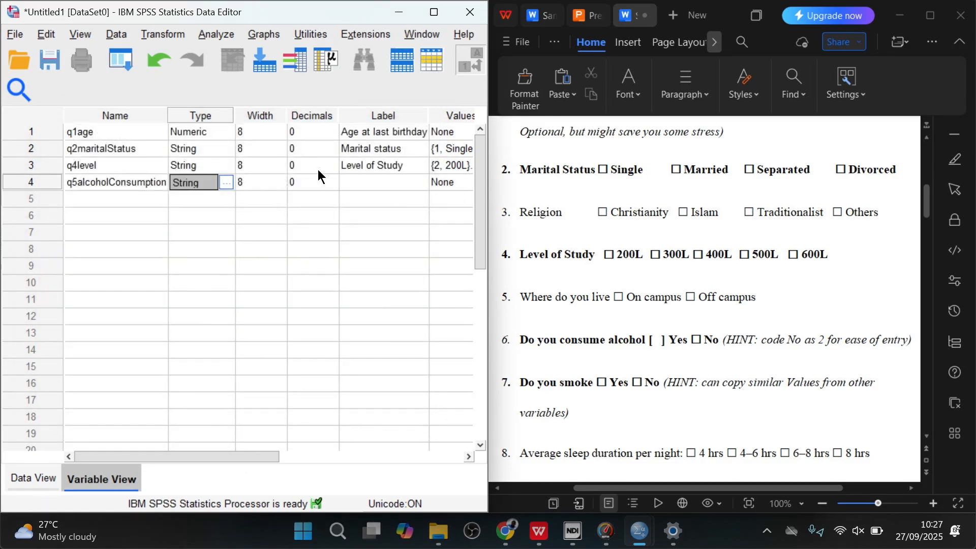
- Copy the question text "Do you consume alcohol" from the questionnaire into the label of q5alcoholConsumption
click(367, 181)
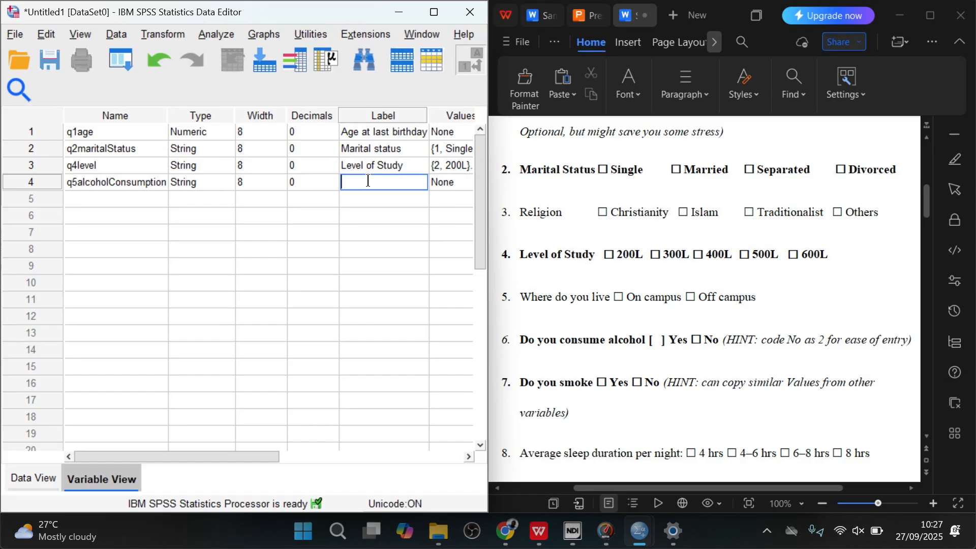
click(647, 340)
drag(647, 340, 522, 340)
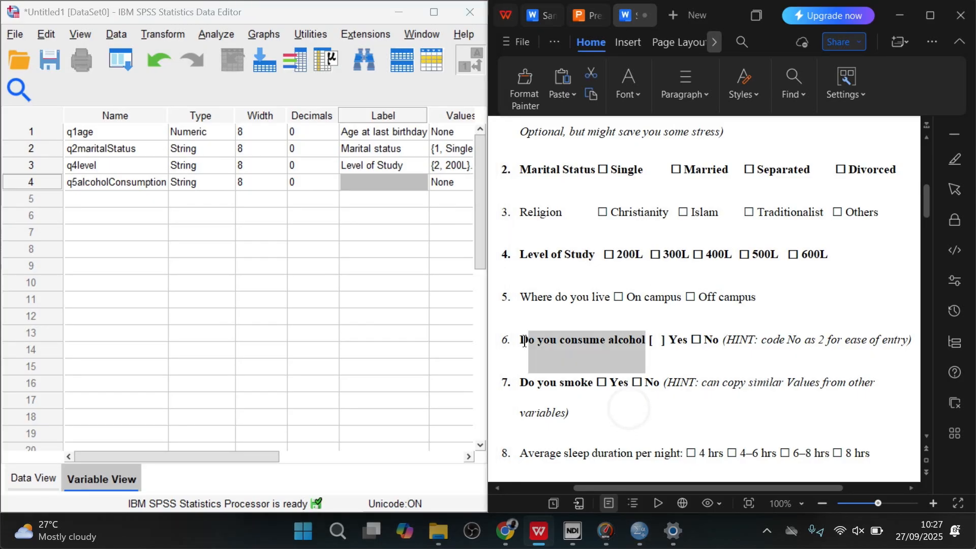
key(ctrl+c)
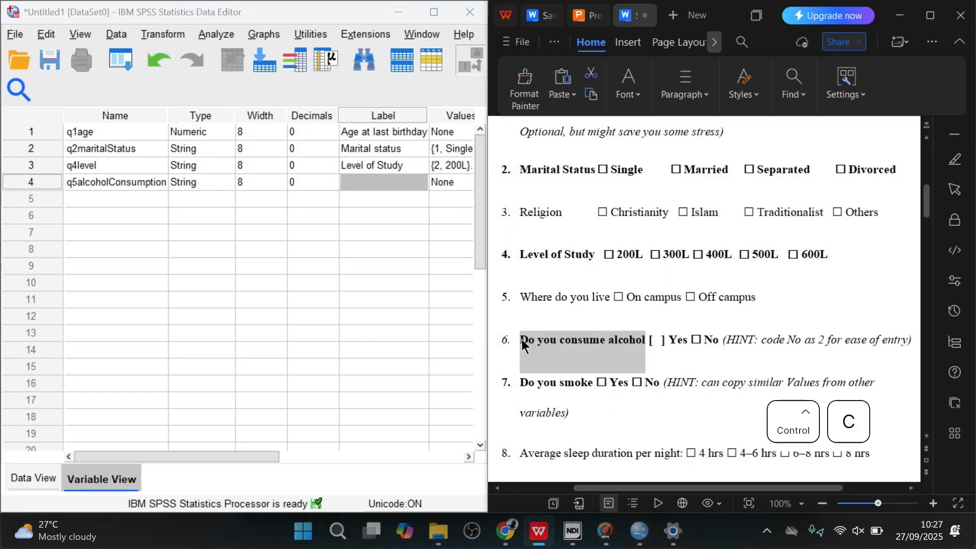
click(359, 184)
key(ctrl+v)
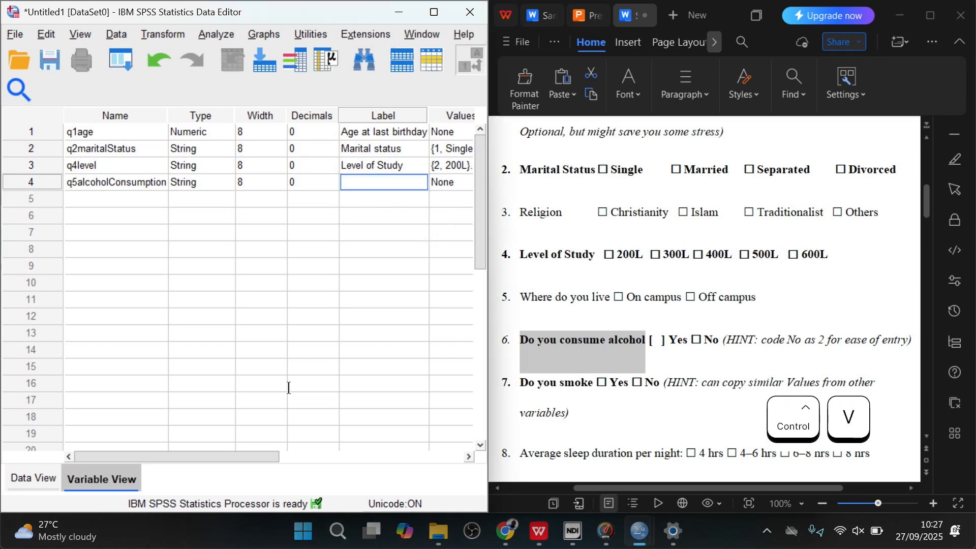
- Define the value labels 1 = Yes and 2 = No for q5alcoholConsumption and apply them
drag(229, 453, 318, 453)
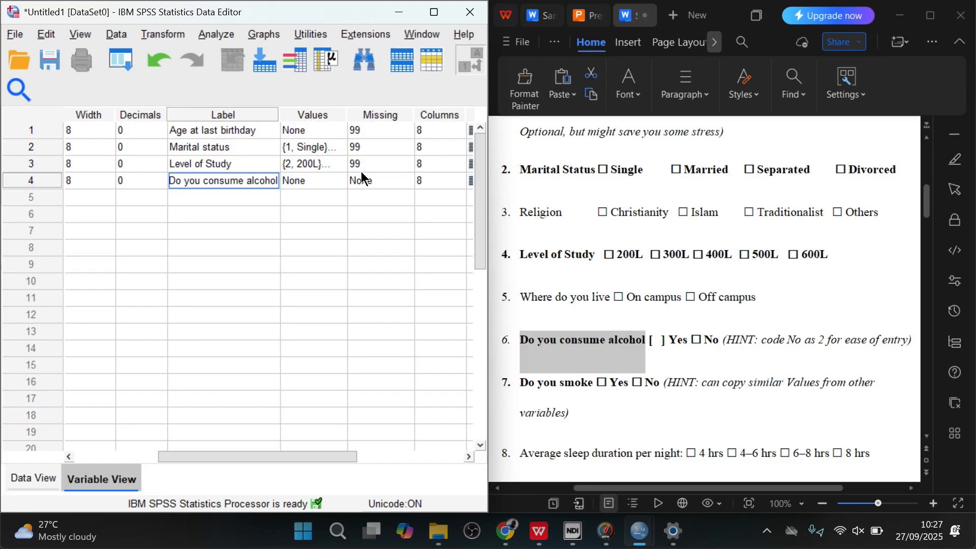
click(340, 181)
click(340, 181)
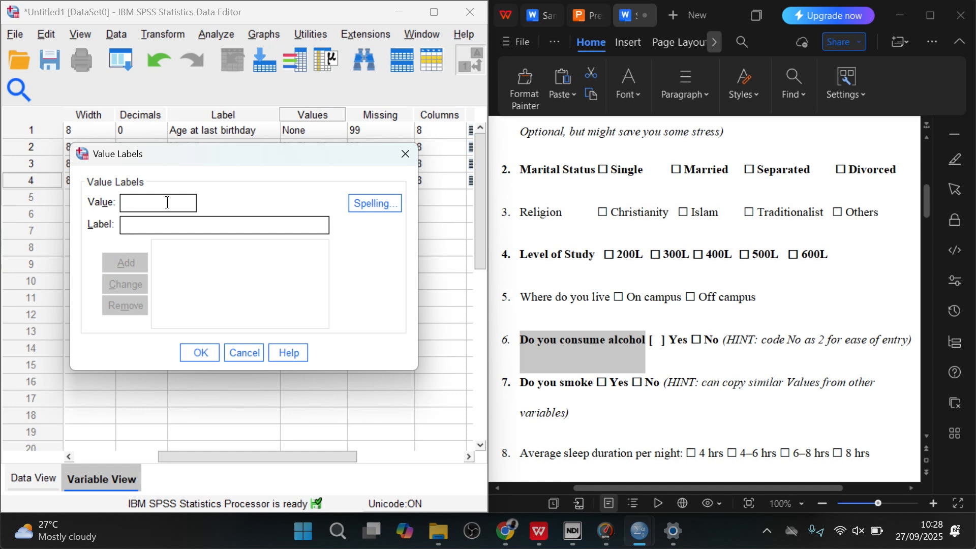
text(1)
key(Tab)
text(Yes)
key(Return)
text(2)
key(Tab)
text(No)
key(Return)
click(196, 350)
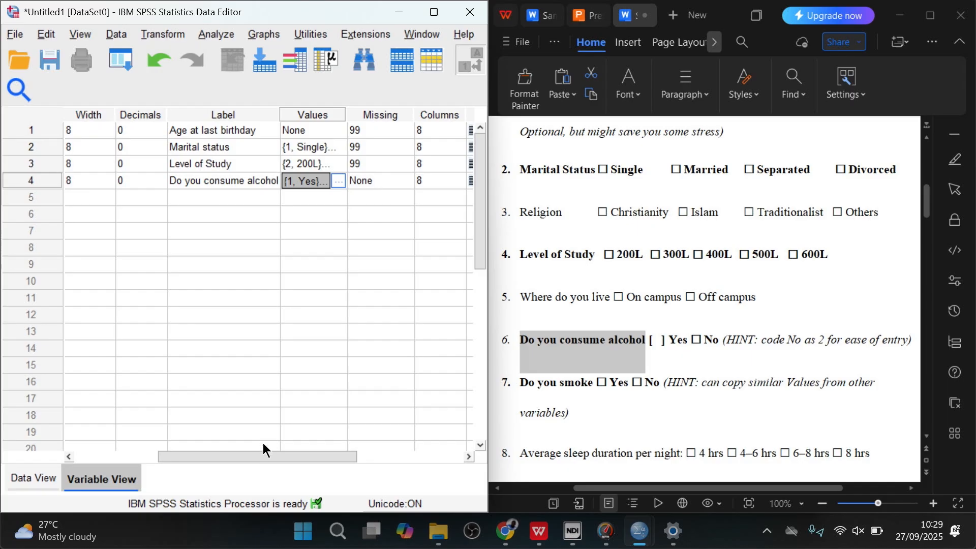
- Define 99 as the discrete missing value for q5alcoholConsumption
drag(310, 457, 411, 458)
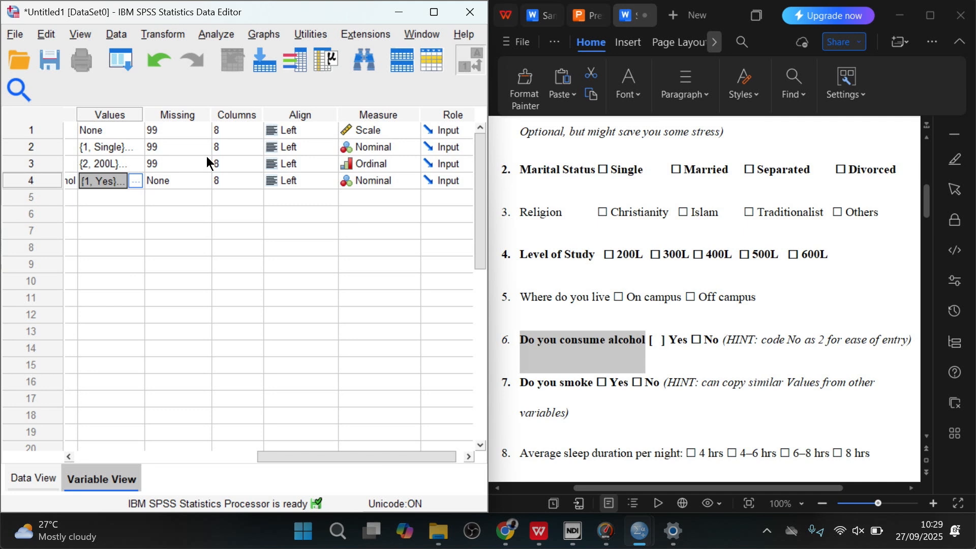
click(203, 175)
click(202, 176)
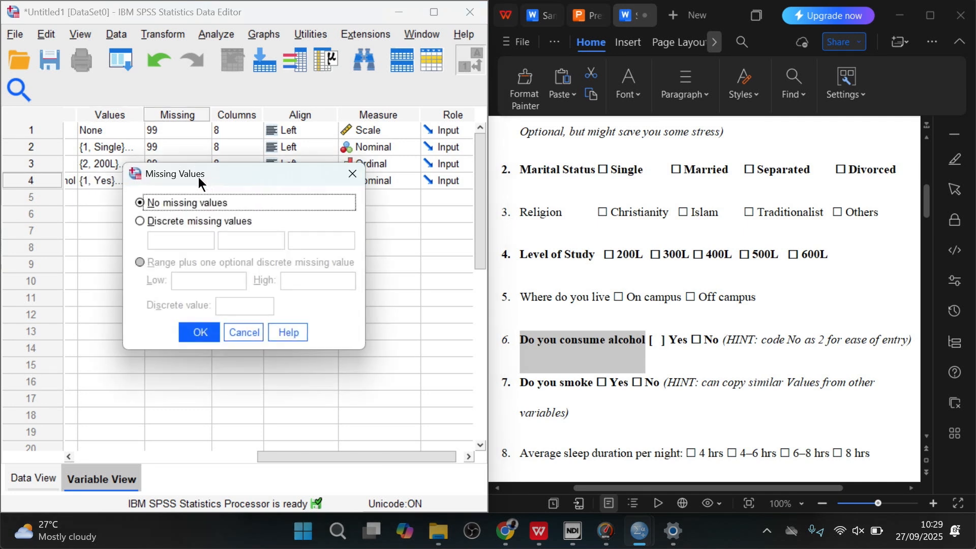
click(185, 221)
click(180, 242)
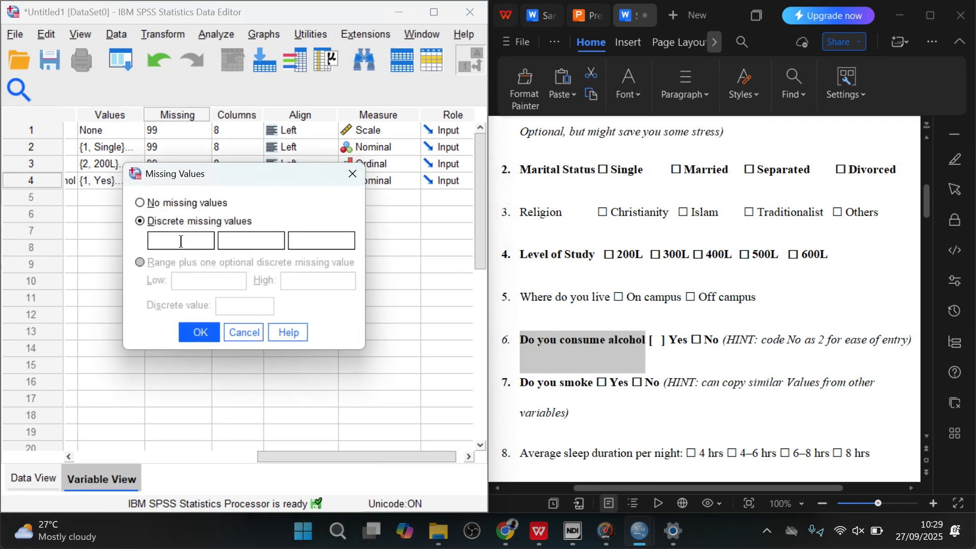
text(99)
click(202, 333)
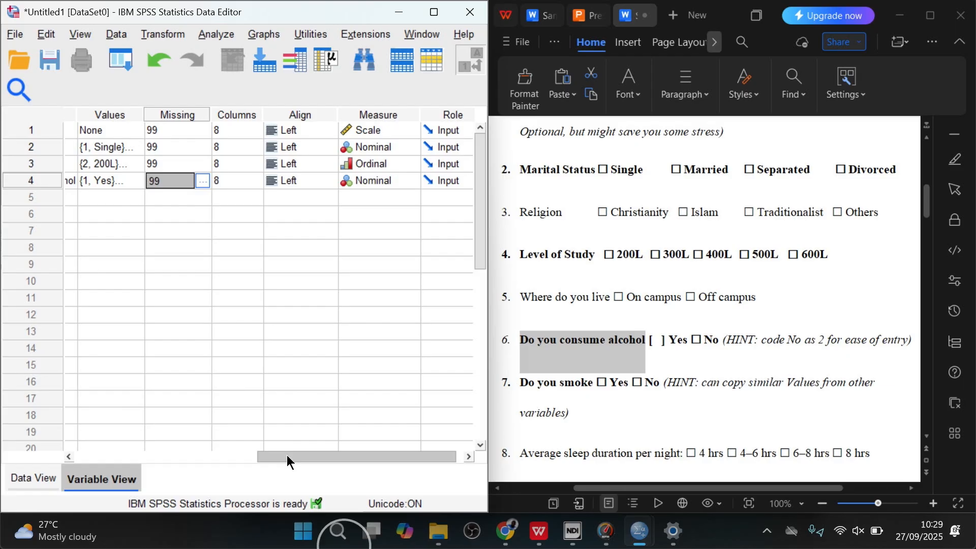
- Find the chronic illness question in the questionnaire and add a fifth variable named q9chronicIllnness below q5alcoholConsumption
drag(287, 455, 3, 465)
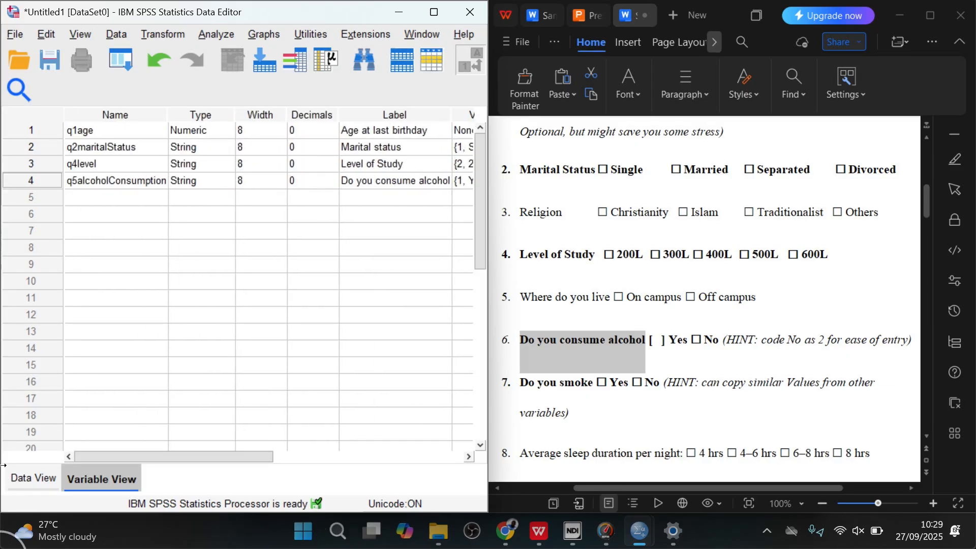
click(596, 378)
scroll(597, 378, down, 1)
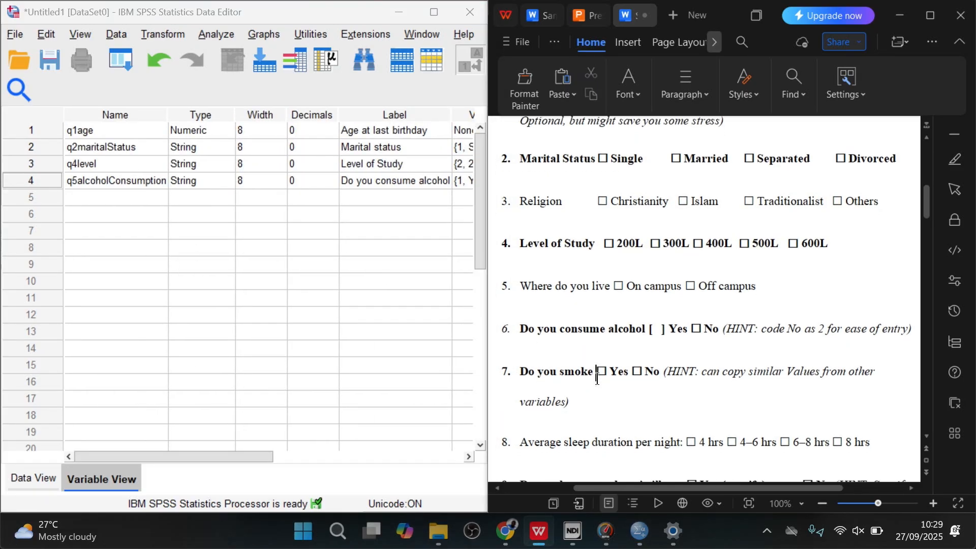
scroll(597, 378, down, 1)
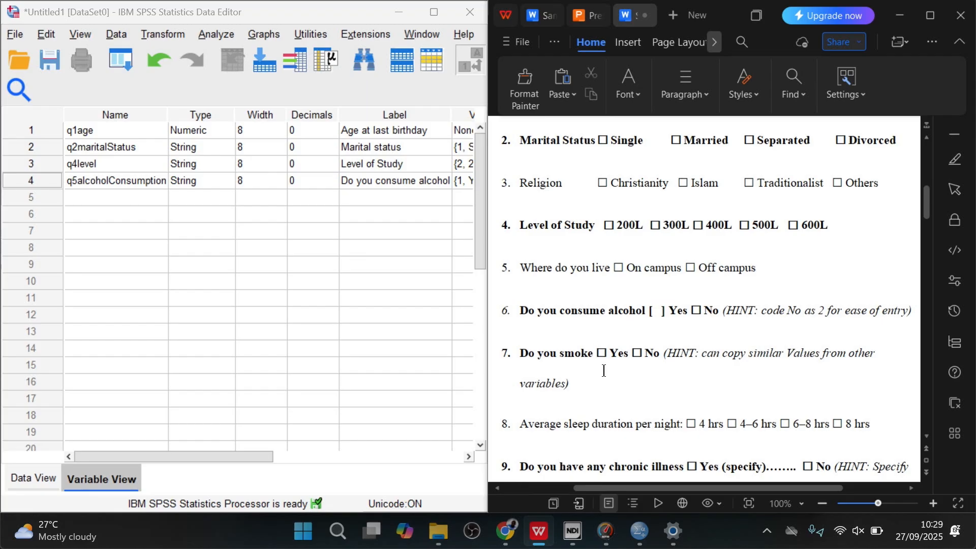
scroll(603, 371, down, 2)
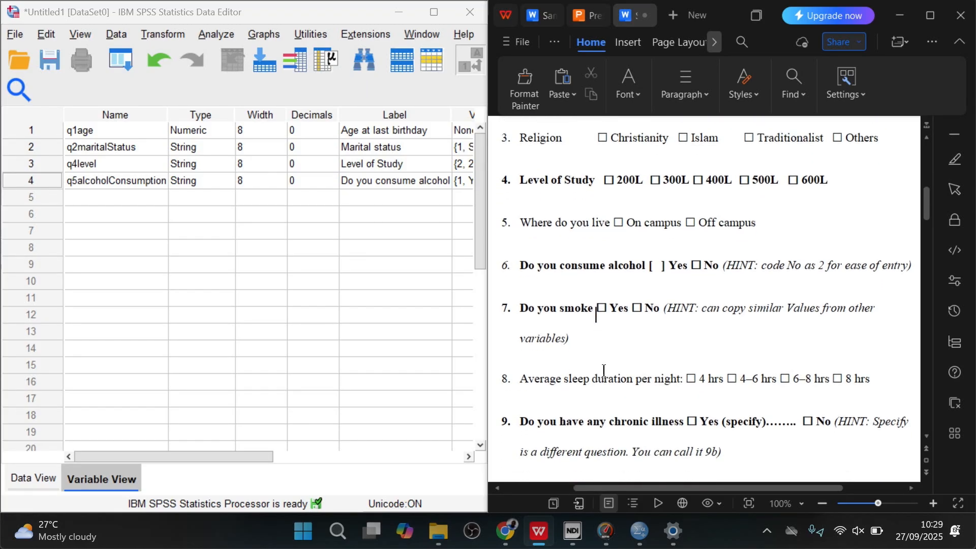
scroll(614, 399, down, 1)
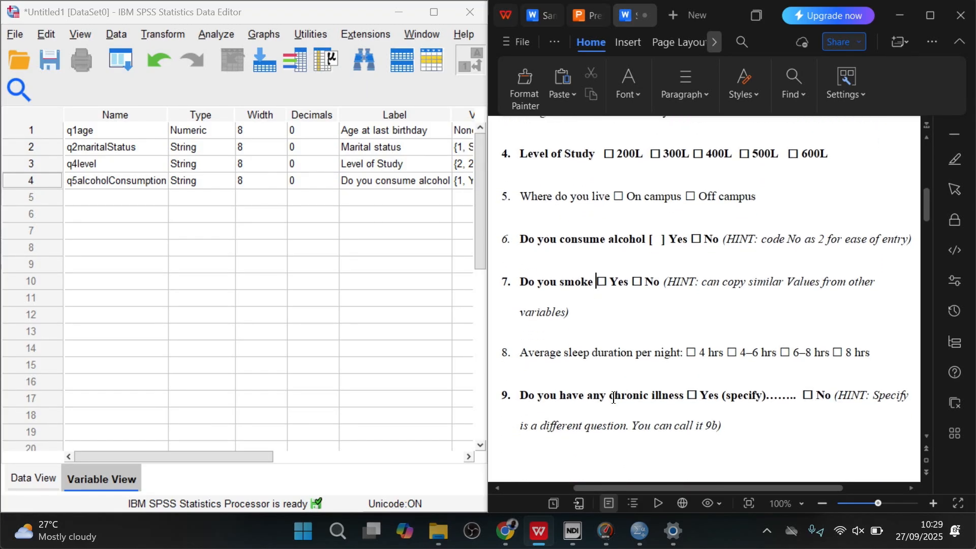
click(78, 194)
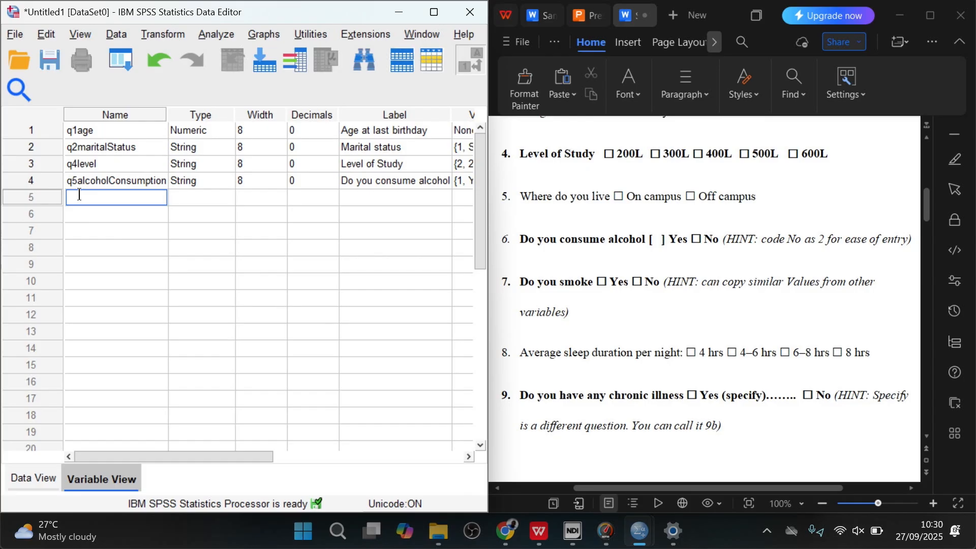
text(q9chronicIllness)
click(111, 196)
text(l)
- Set the variable type of the chronic illness variable to String
click(206, 203)
click(227, 200)
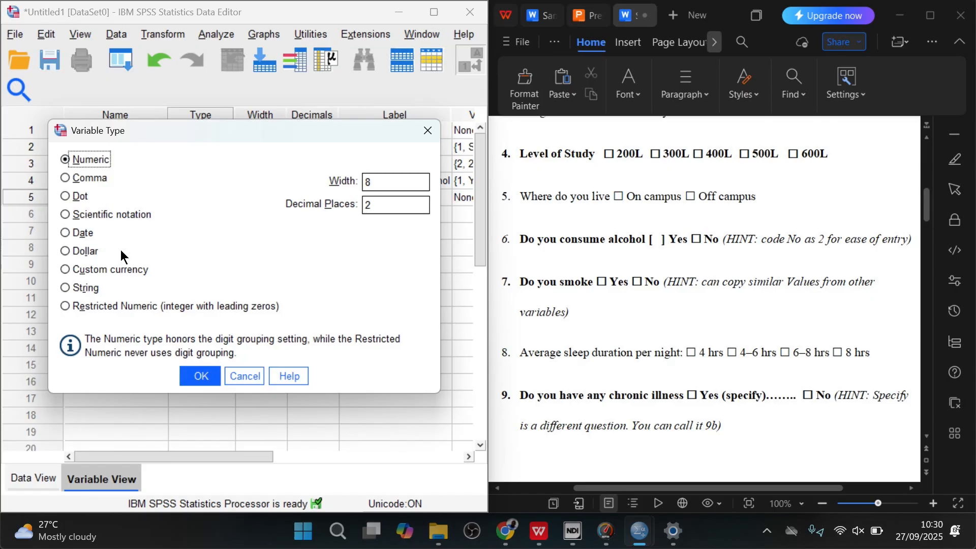
click(89, 282)
key(Return)
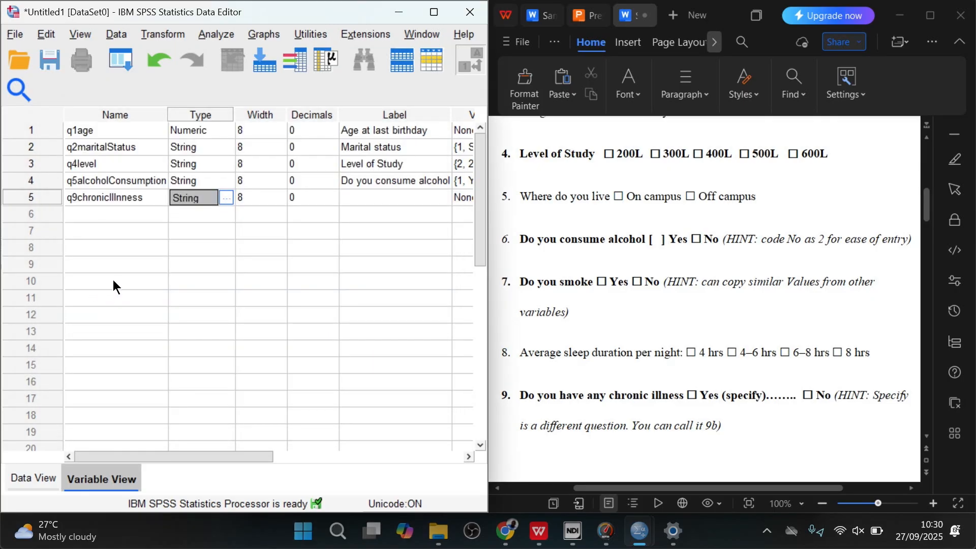
- Copy the question text "Do you have any chronic illness" from the questionnaire into the label of the fifth variable
double_click(585, 402)
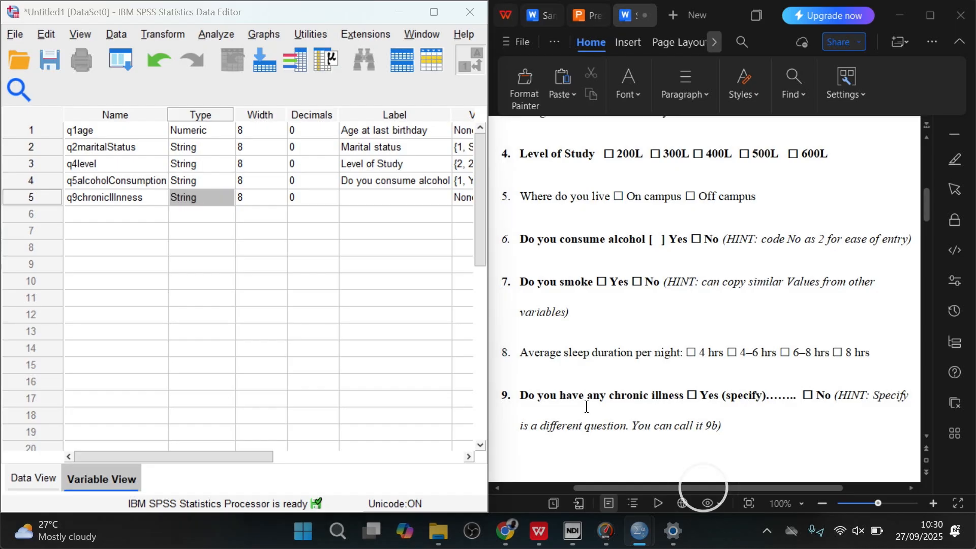
click(570, 404)
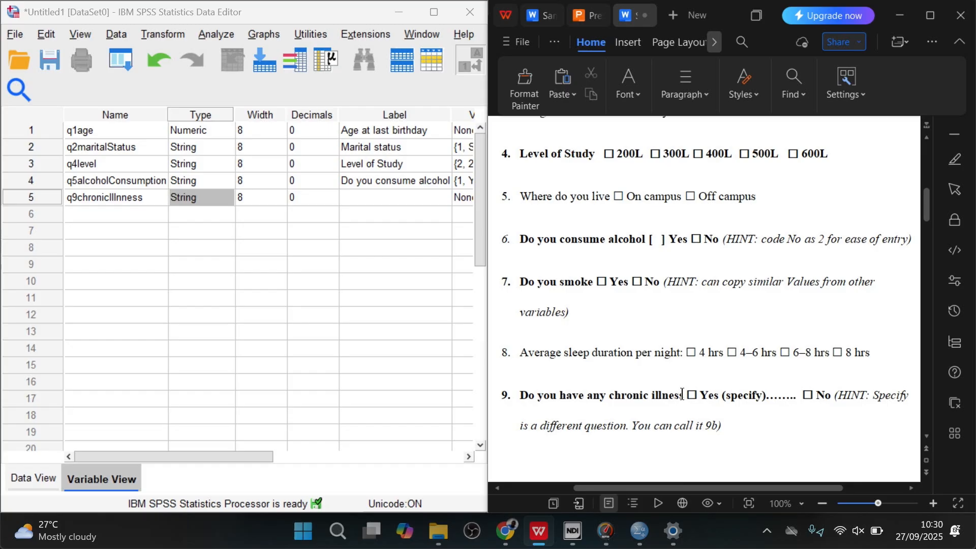
drag(684, 396, 518, 399)
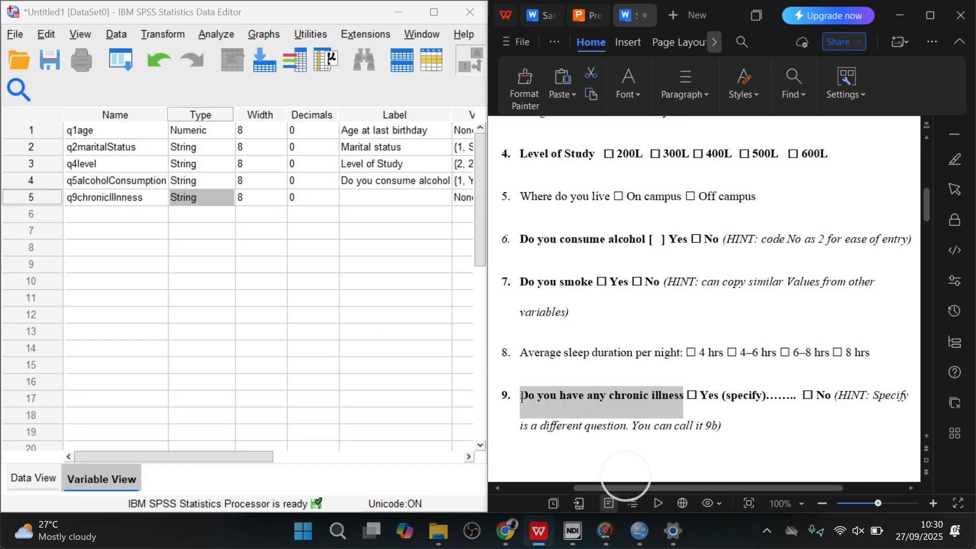
key(ctrl+c)
click(367, 201)
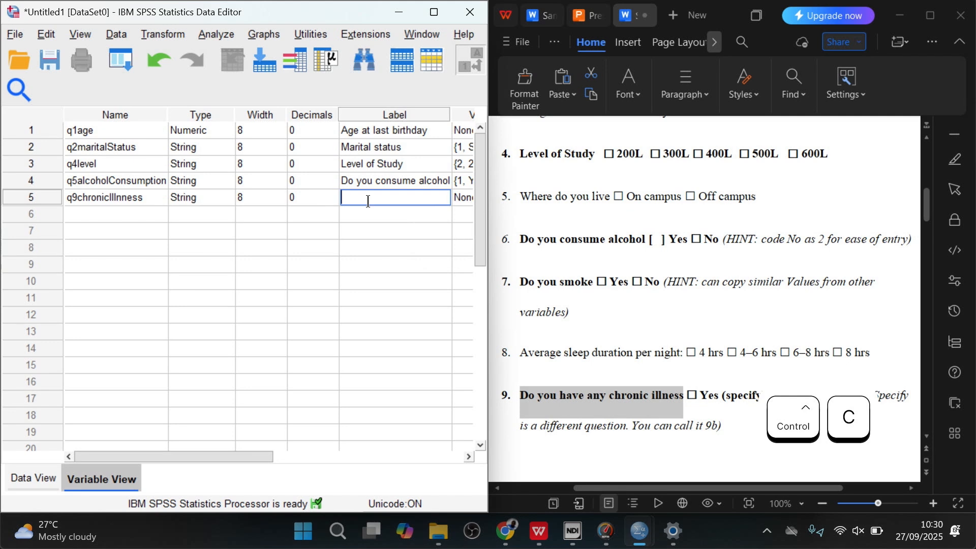
key(ctrl+v)
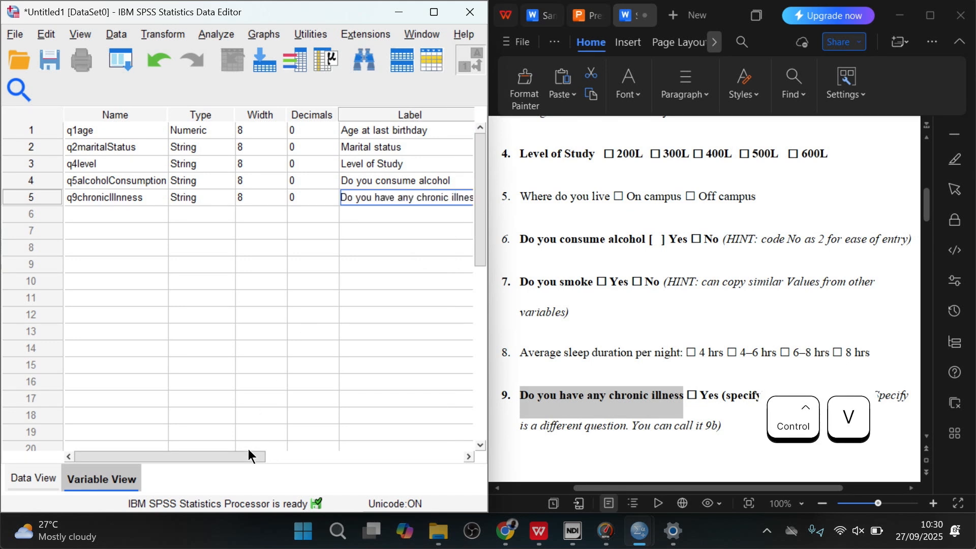
- Copy the Yes/No value labels of the alcohol variable and paste them into the values of the chronic illness variable
drag(242, 450, 302, 453)
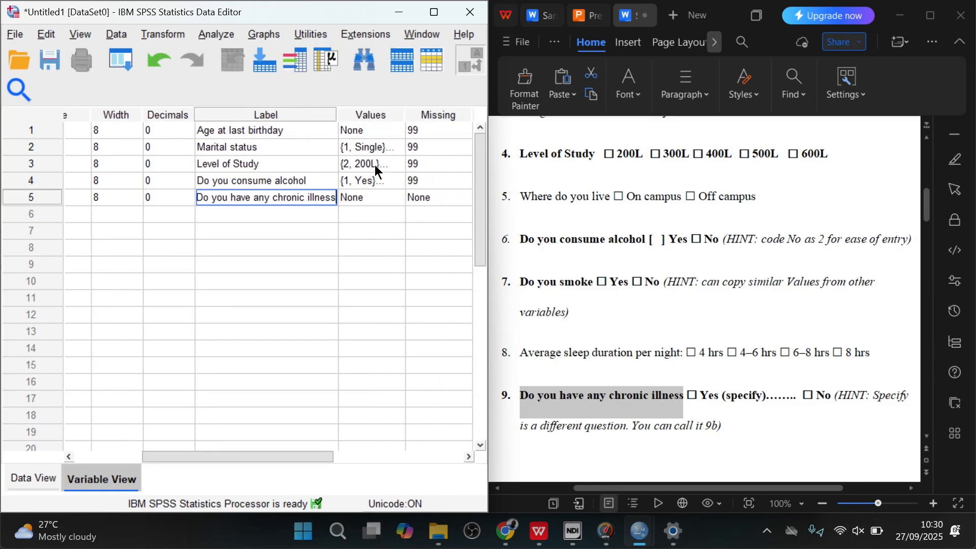
click(367, 179)
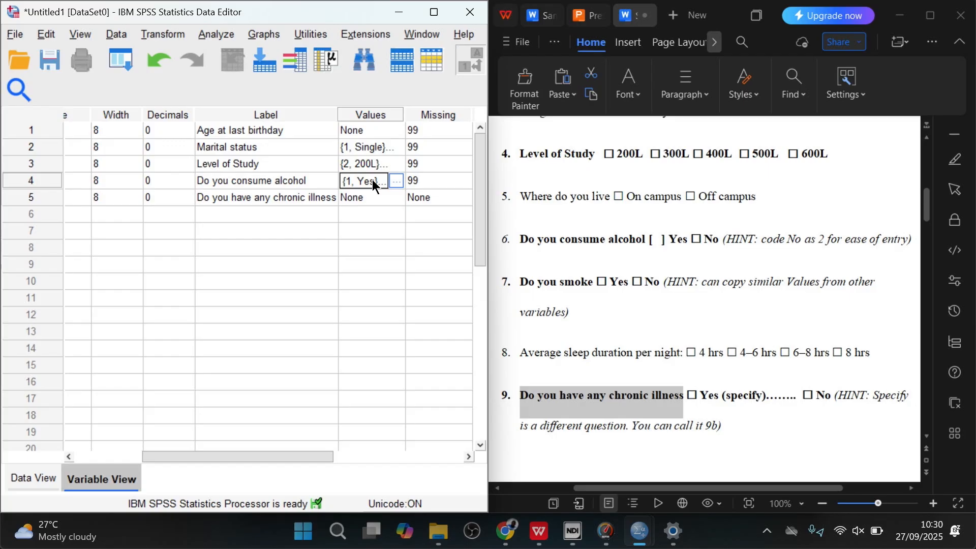
right_click(366, 180)
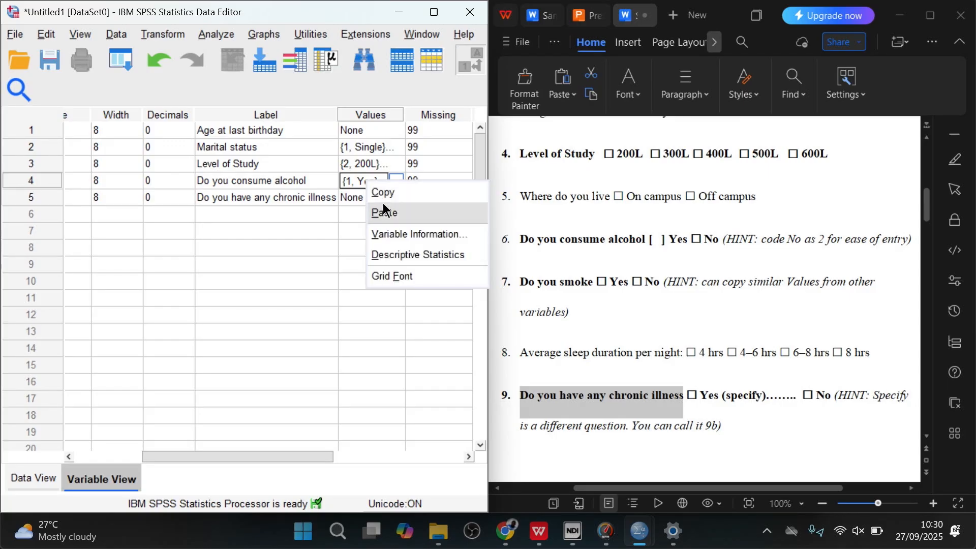
click(382, 197)
click(365, 197)
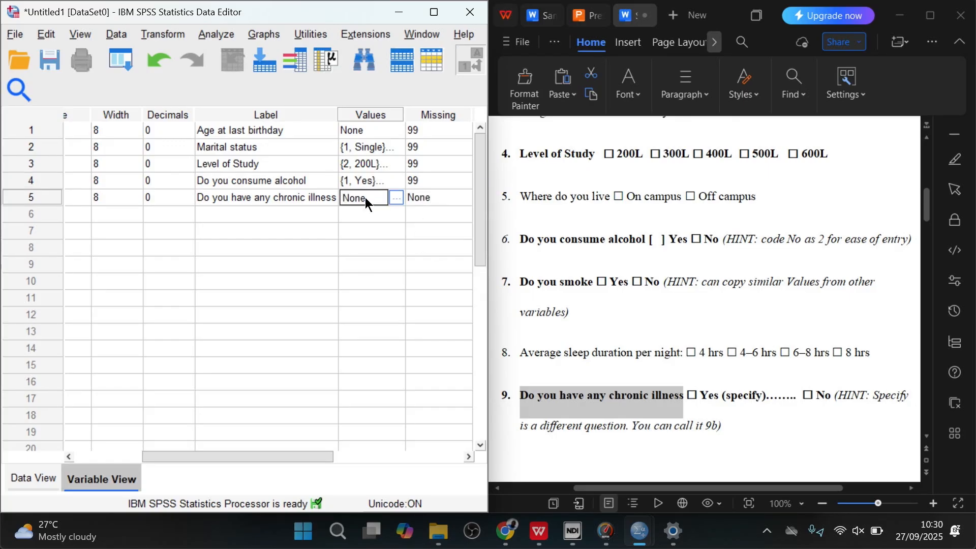
right_click(365, 197)
click(383, 223)
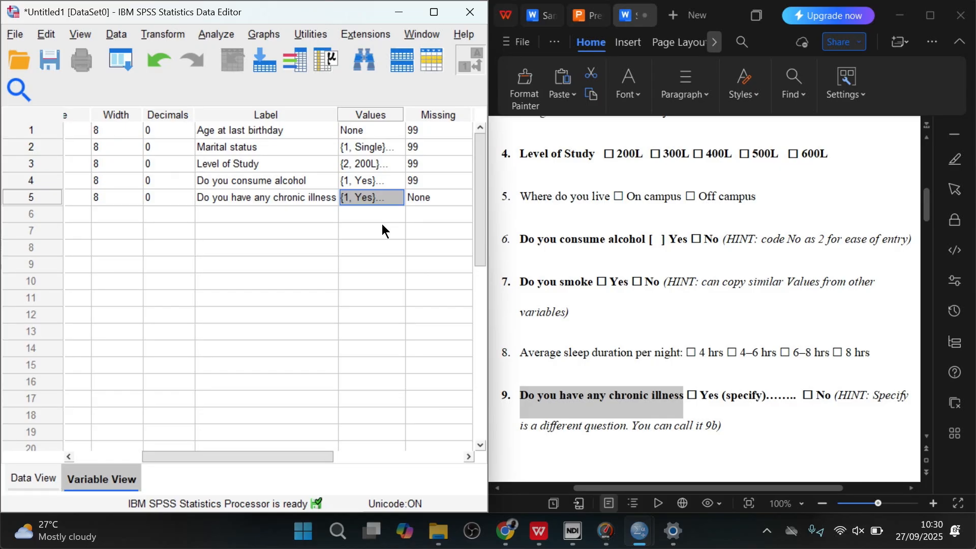
click(432, 197)
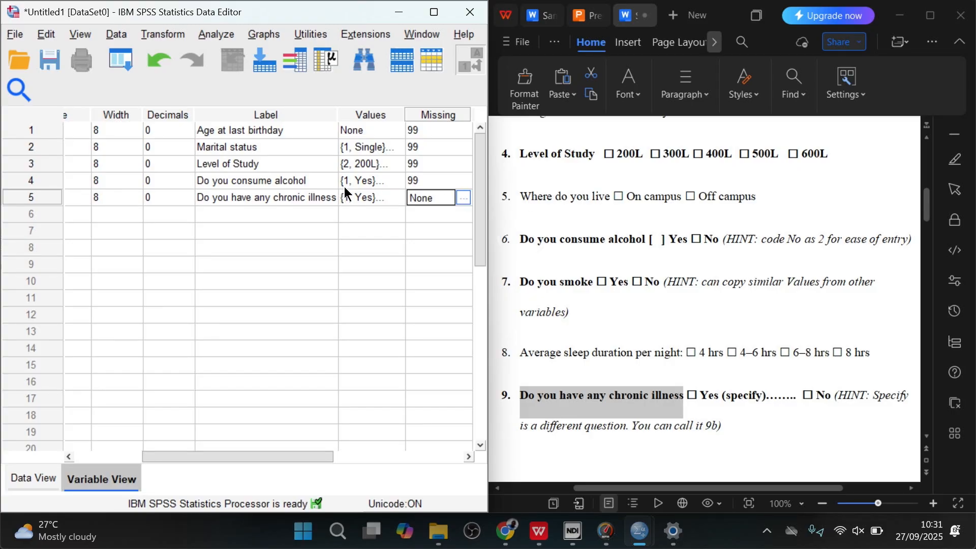
click(358, 182)
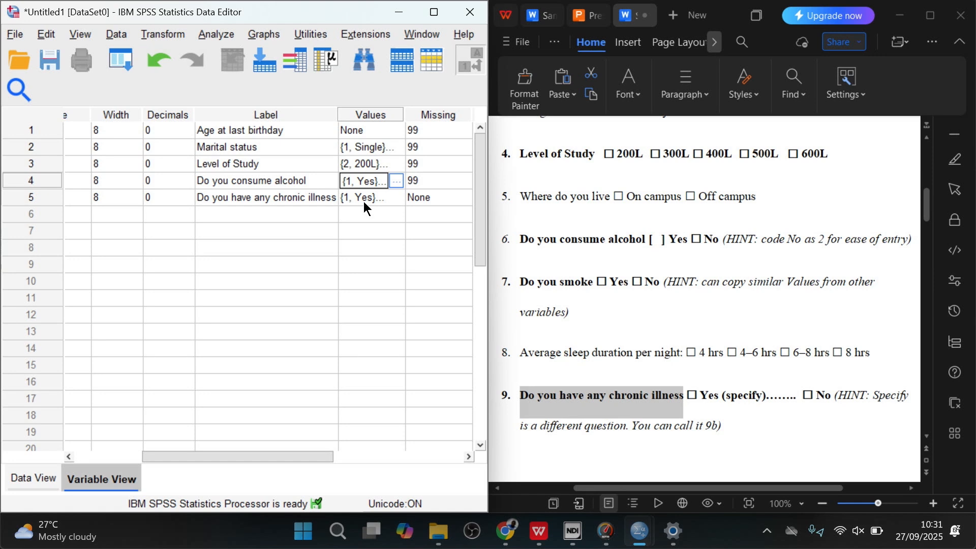
- Repeat the copy of the alcohol variable's Yes/No value labels into the values of the chronic illness variable
click(364, 200)
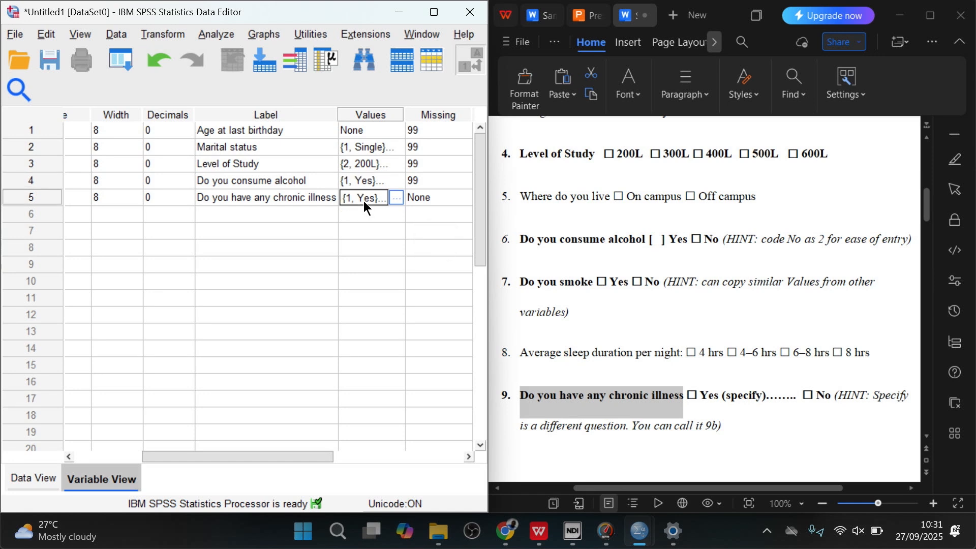
click(380, 175)
right_click(380, 175)
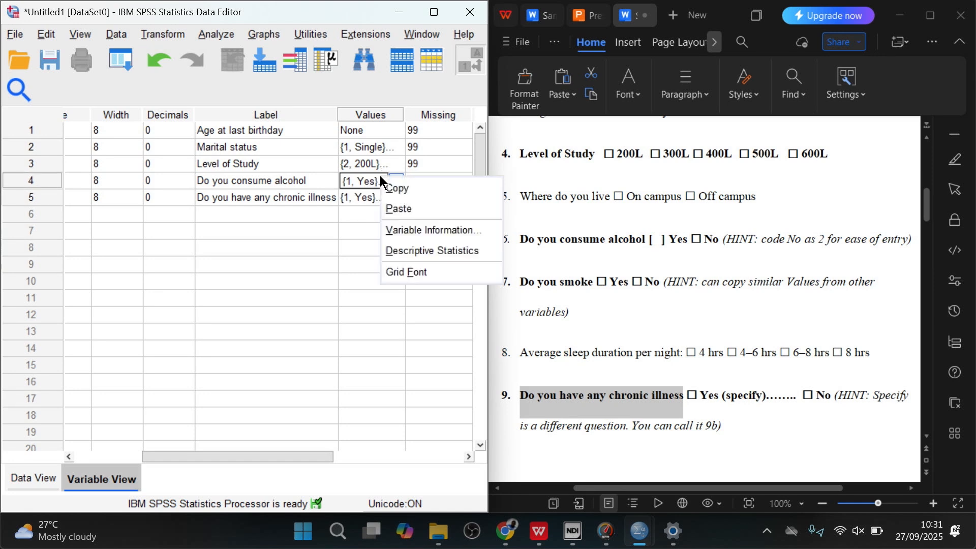
click(391, 189)
click(378, 196)
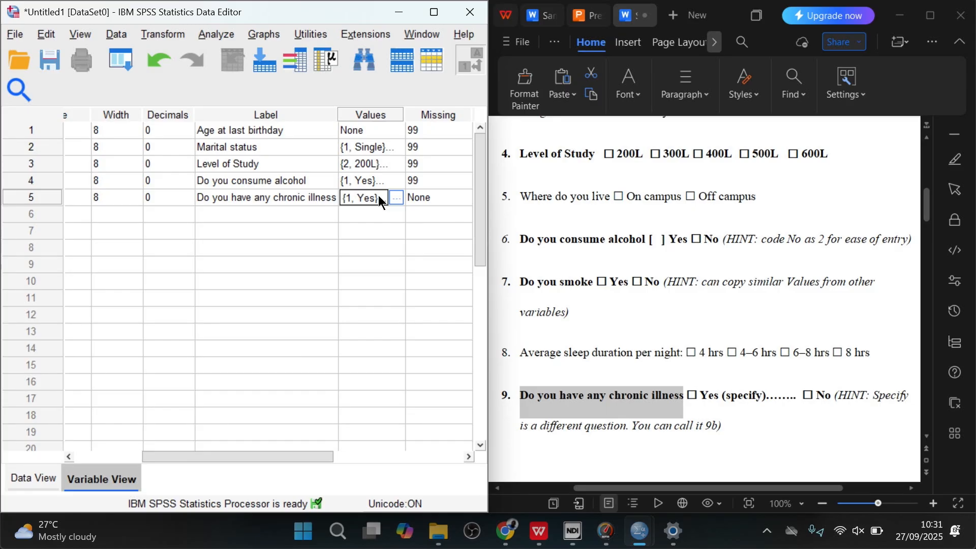
right_click(378, 196)
click(388, 224)
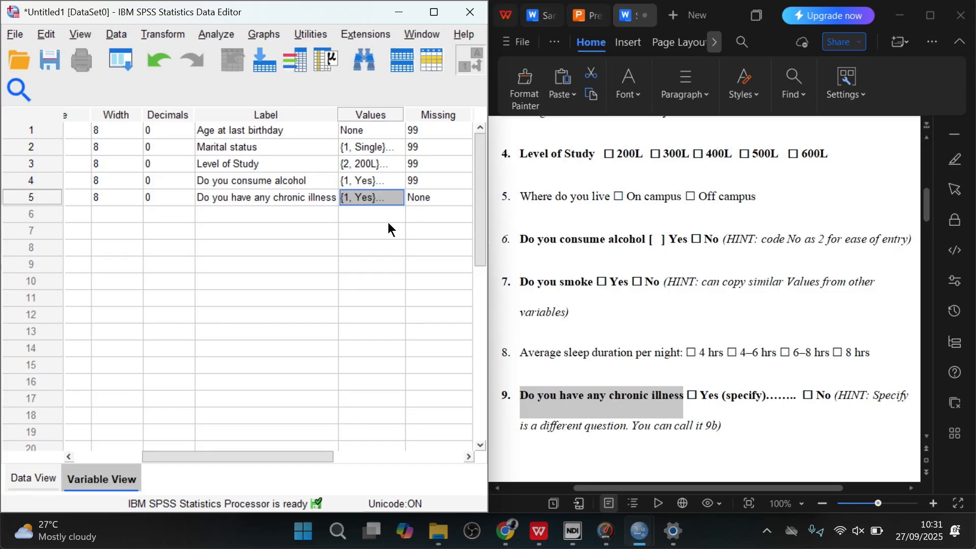
- Define 99 as a discrete missing value for the chronic illness variable
click(449, 200)
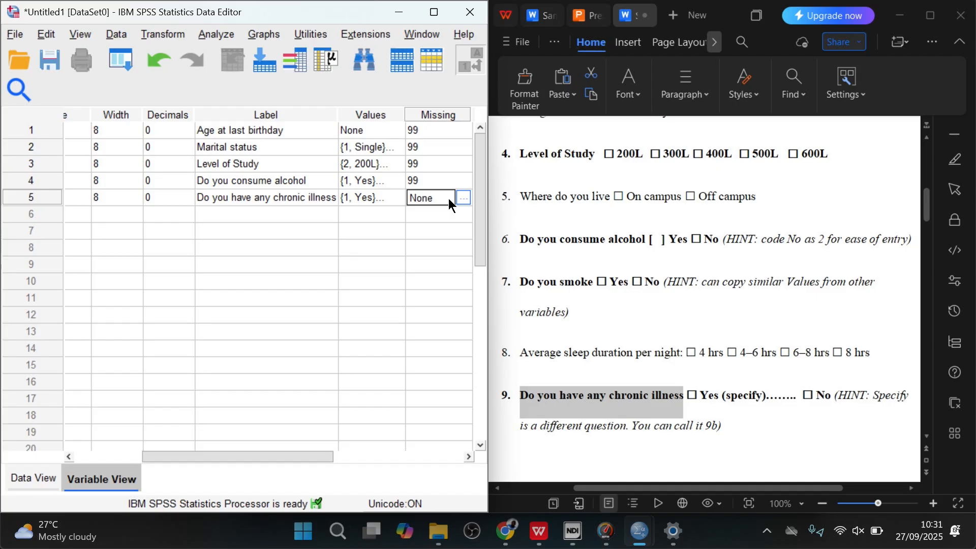
click(463, 197)
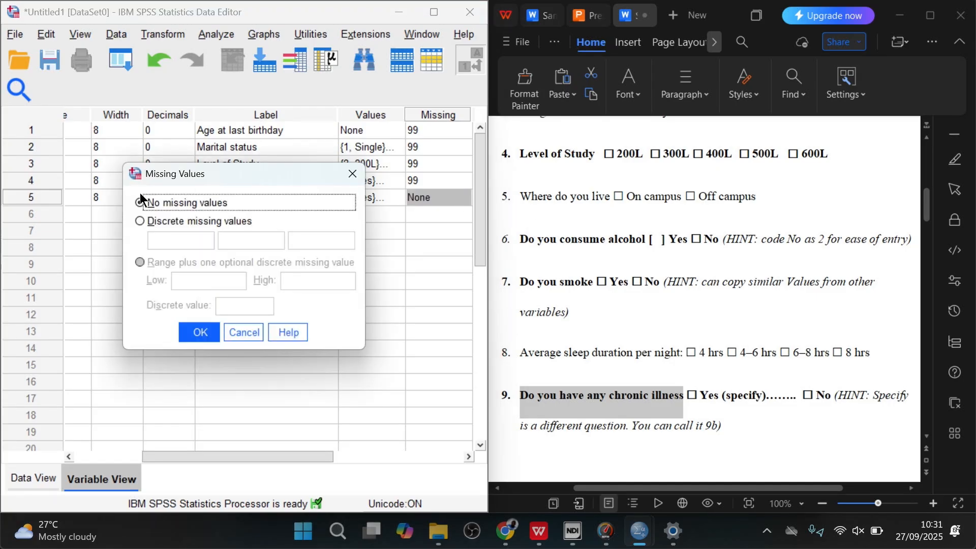
click(150, 216)
click(162, 242)
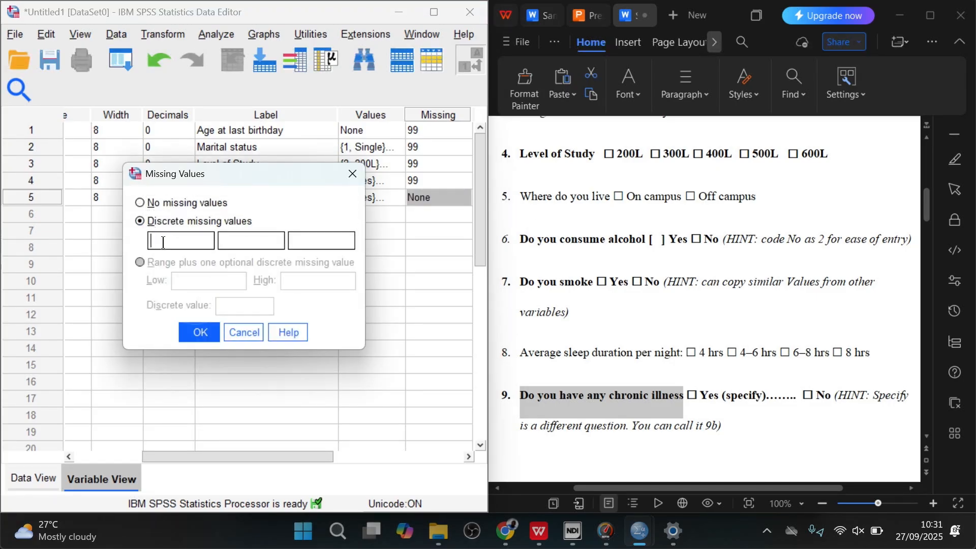
text(99)
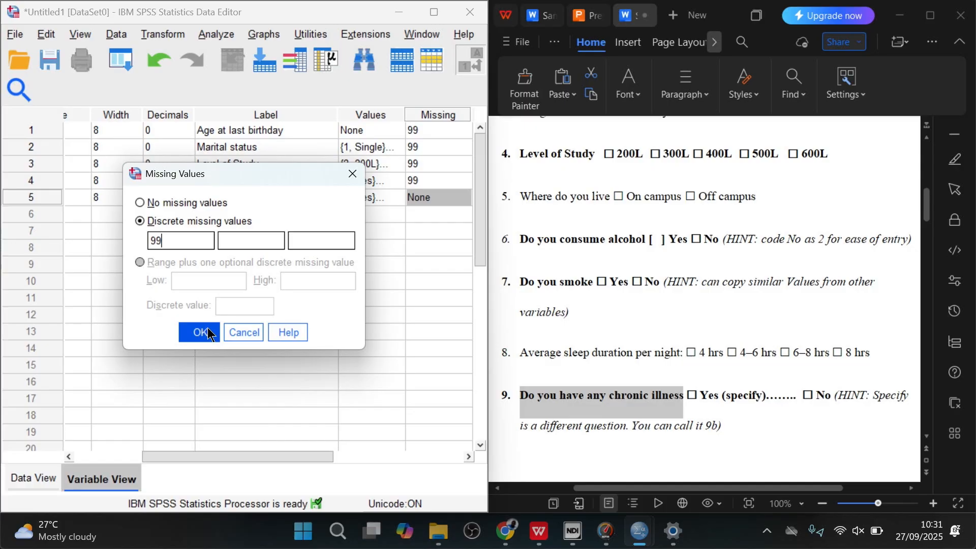
click(208, 334)
- Check the hint for question 9 in the questionnaire and add a sixth variable named q9b_specify below the chronic illness variable
drag(233, 453, 170, 455)
click(563, 421)
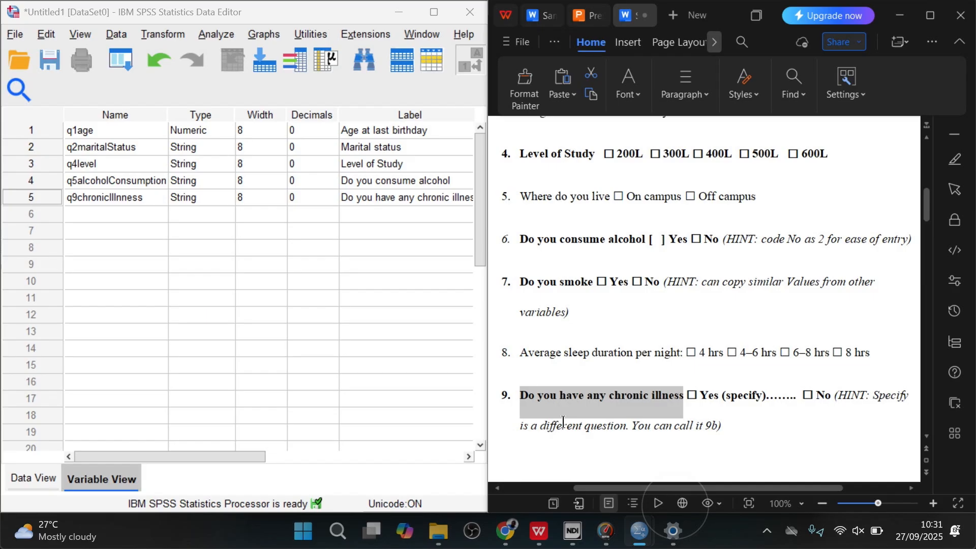
scroll(561, 411, down, 1)
scroll(617, 382, down, 2)
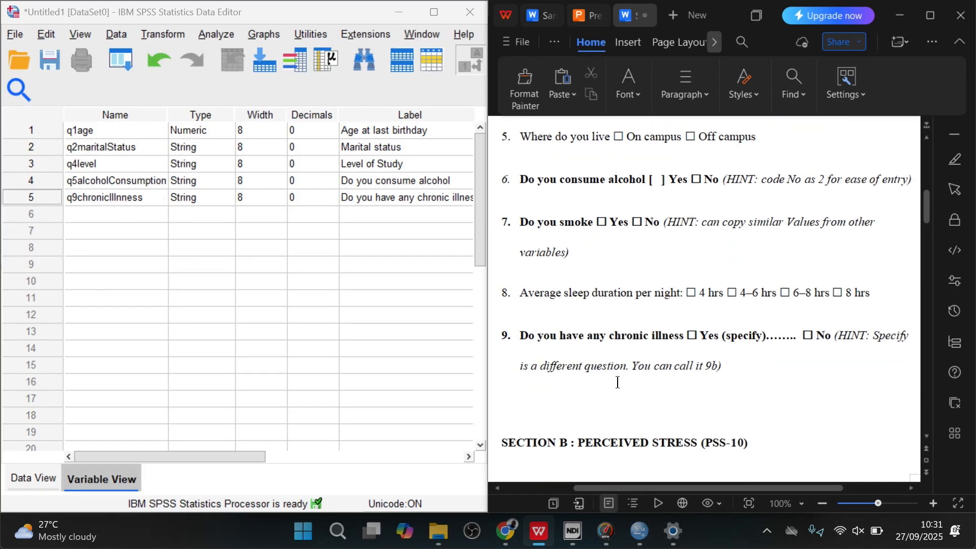
click(561, 364)
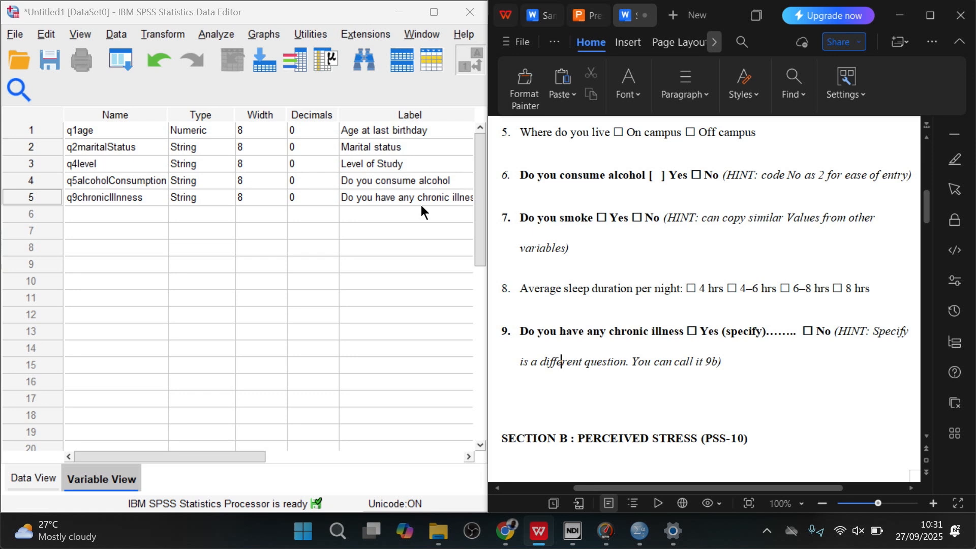
click(87, 195)
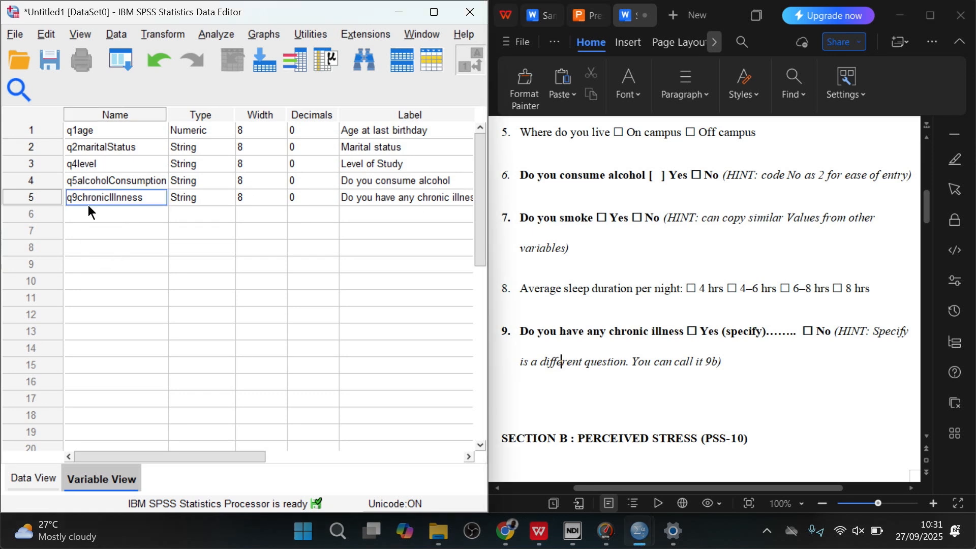
click(87, 210)
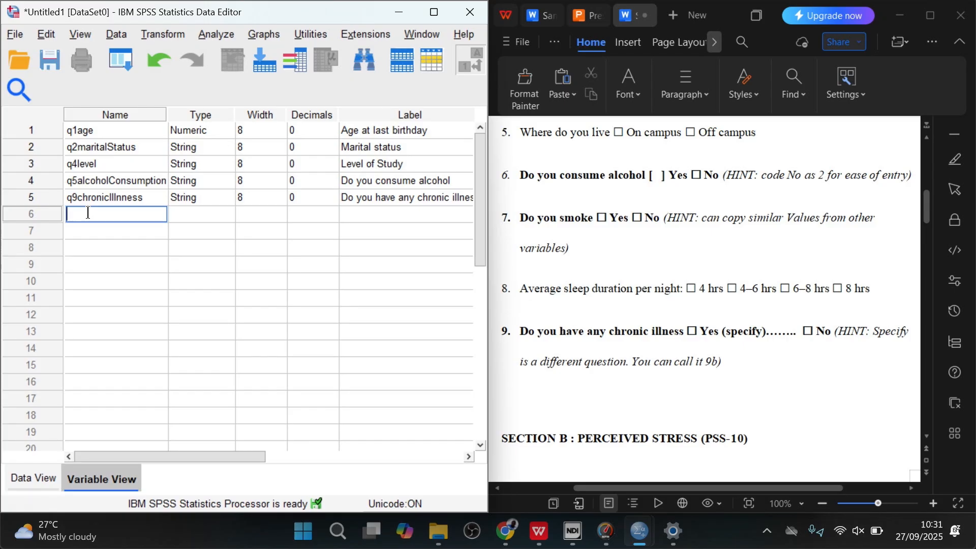
text(q9b_specify)
- Set the variable type of q9b_specify to String
click(224, 218)
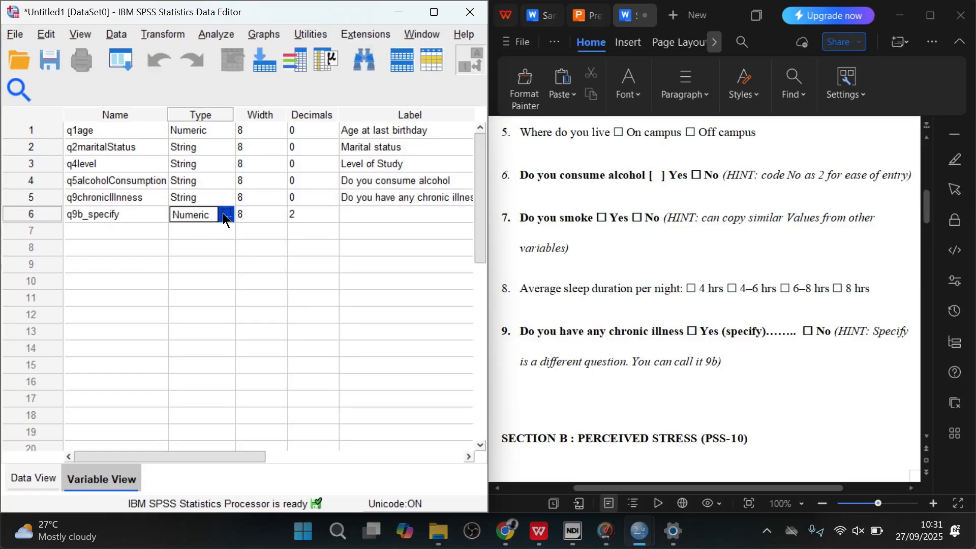
click(223, 219)
click(80, 286)
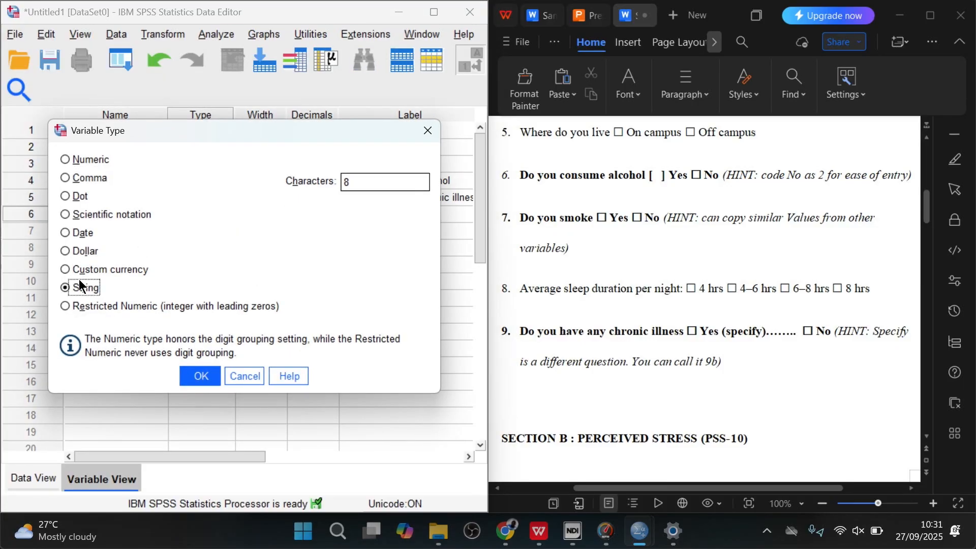
click(197, 376)
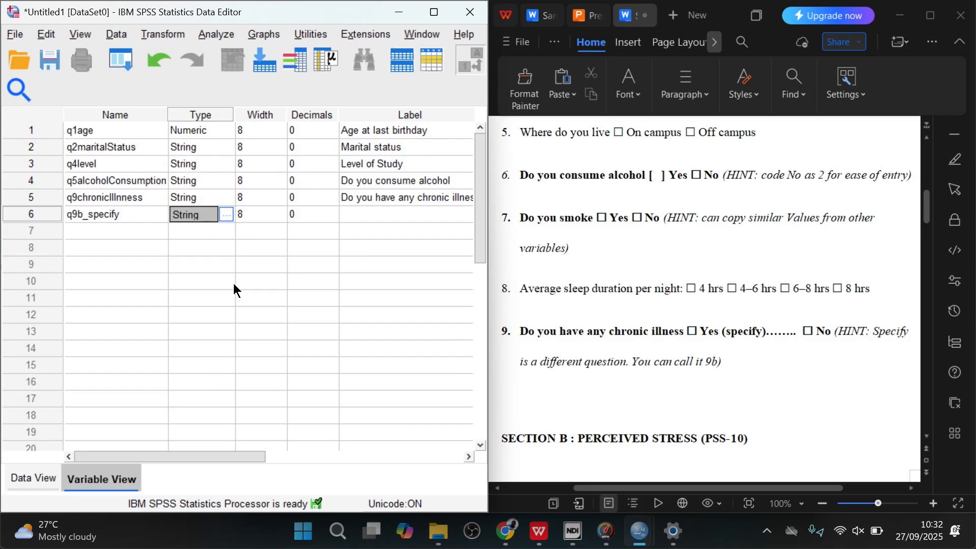
- Set the width of q9b_specify to 50 characters
click(276, 215)
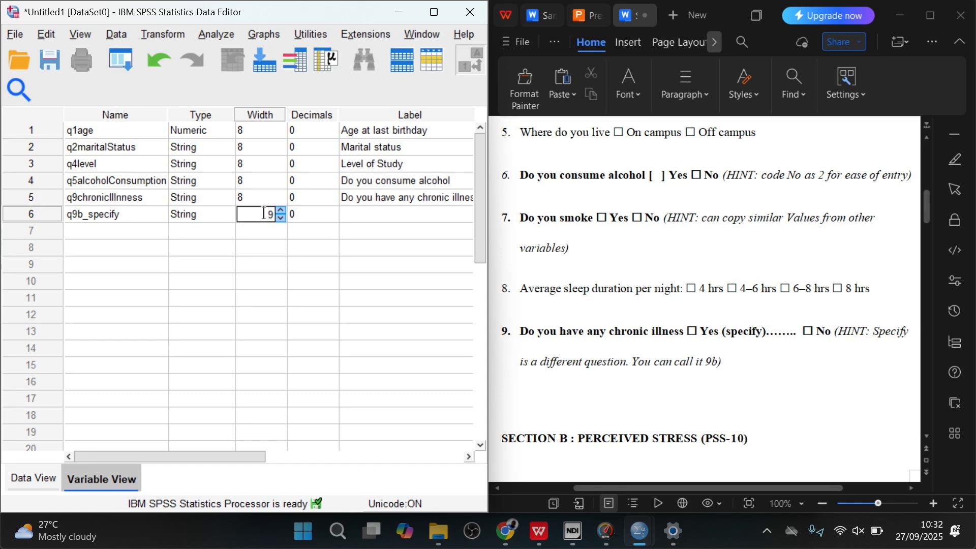
click(281, 214)
click(335, 213)
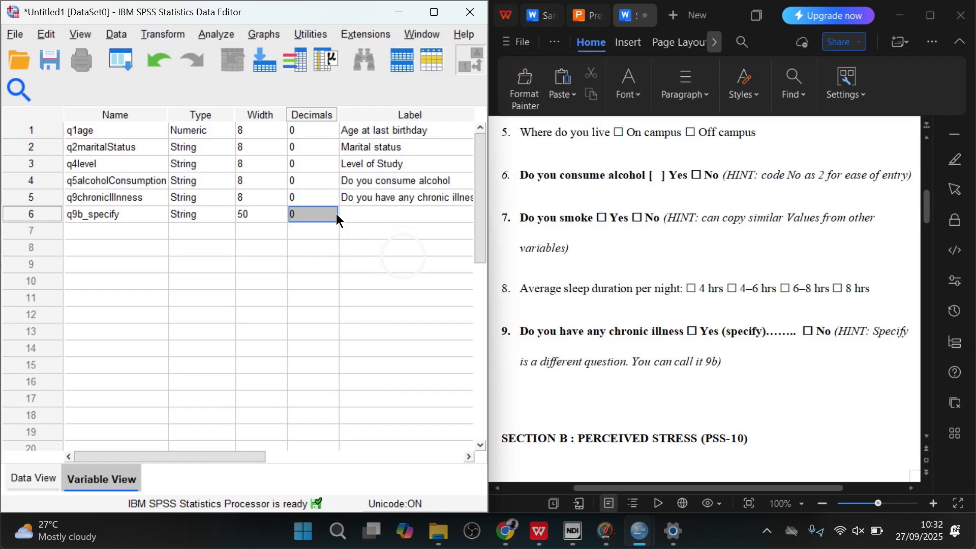
- Label q9b_specify as "Specify chronic illness" and dismiss the Typing Meter training window
double_click(348, 214)
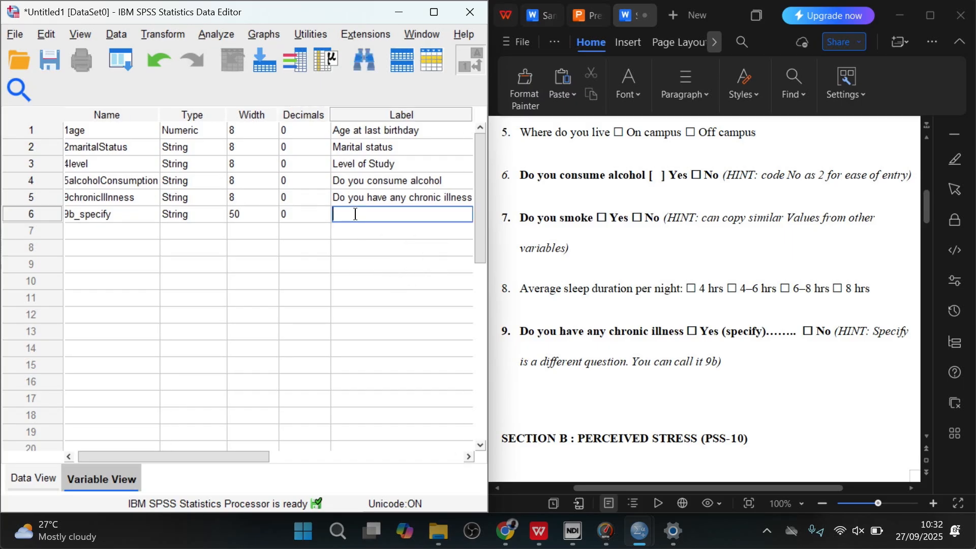
text(Specify chornic illness)
key(Left)
key(Left)
key(Left)
key(Left)
key(Left)
key(Left)
key(Left)
key(BackSpace)
key(BackSpace)
text(ro)
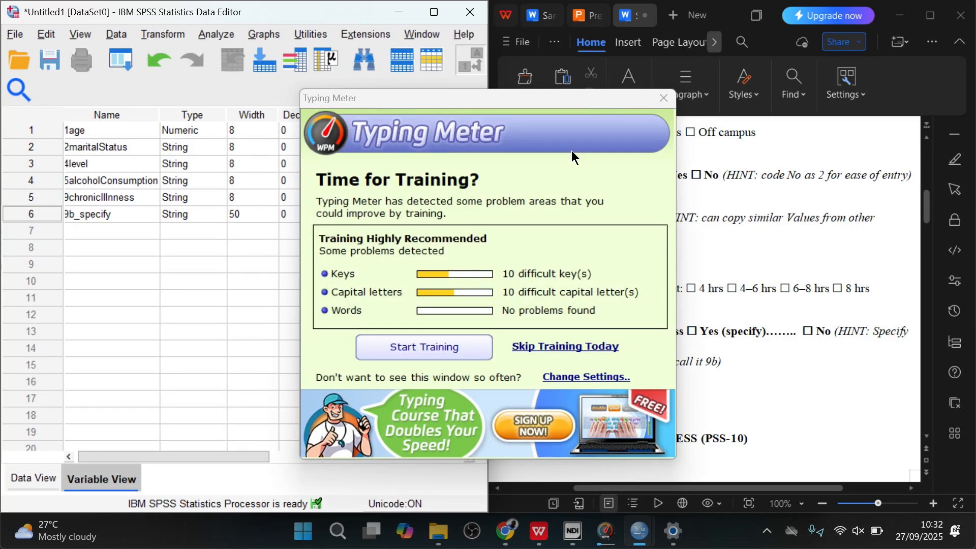
click(663, 97)
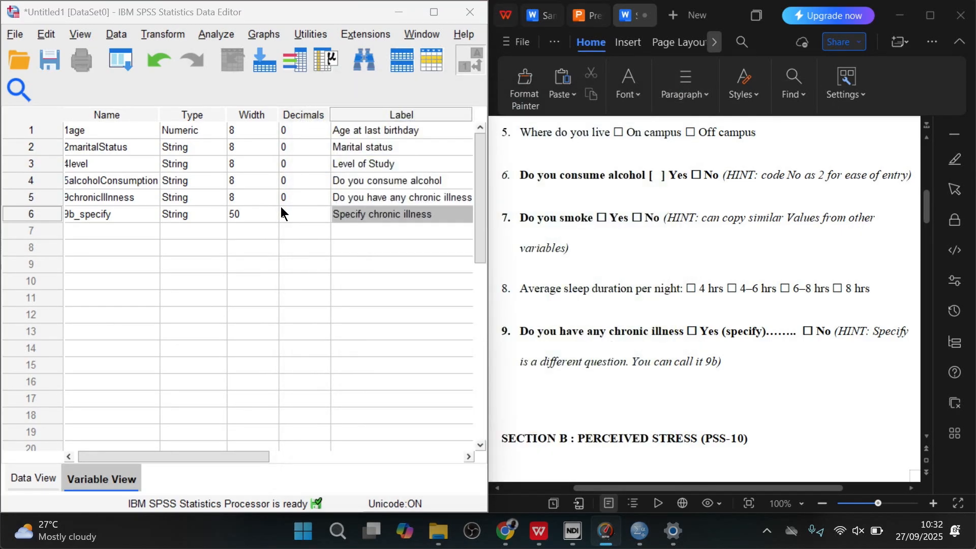
- Review the values, missing values and remaining attributes of q9b_specify
drag(248, 452, 322, 451)
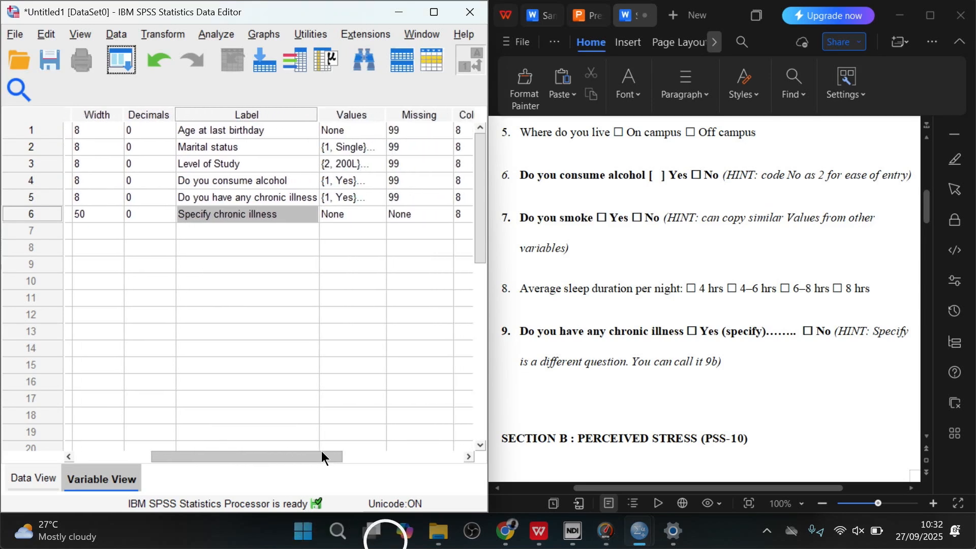
drag(321, 451, 368, 441)
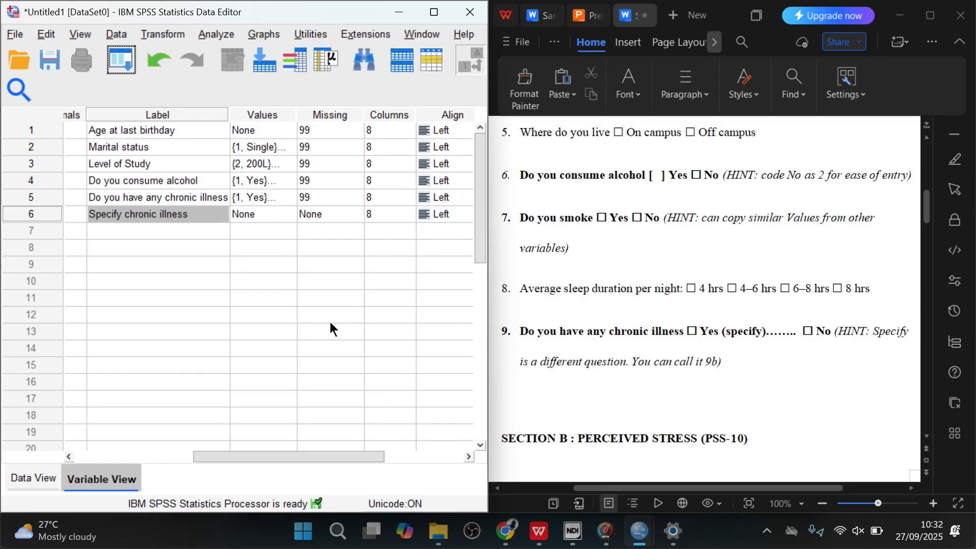
click(336, 211)
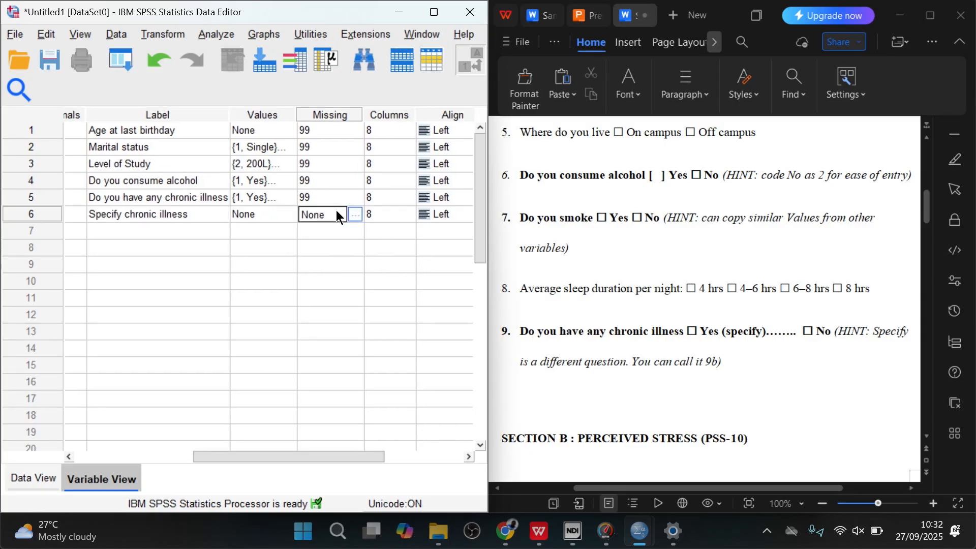
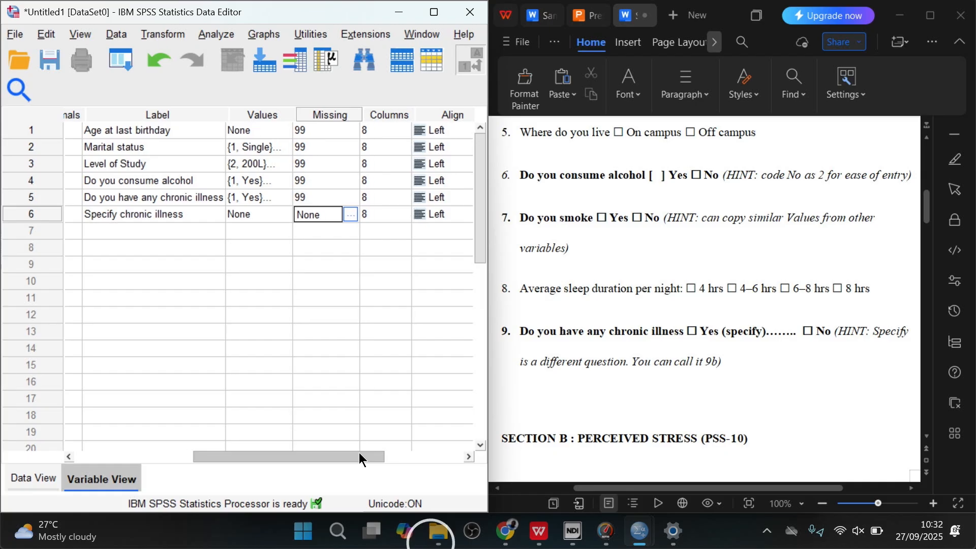
click(463, 452)
click(467, 452)
drag(455, 453, 85, 447)
- Find the Likert scale table in Section B of the questionnaire, starting at statement 10
click(547, 409)
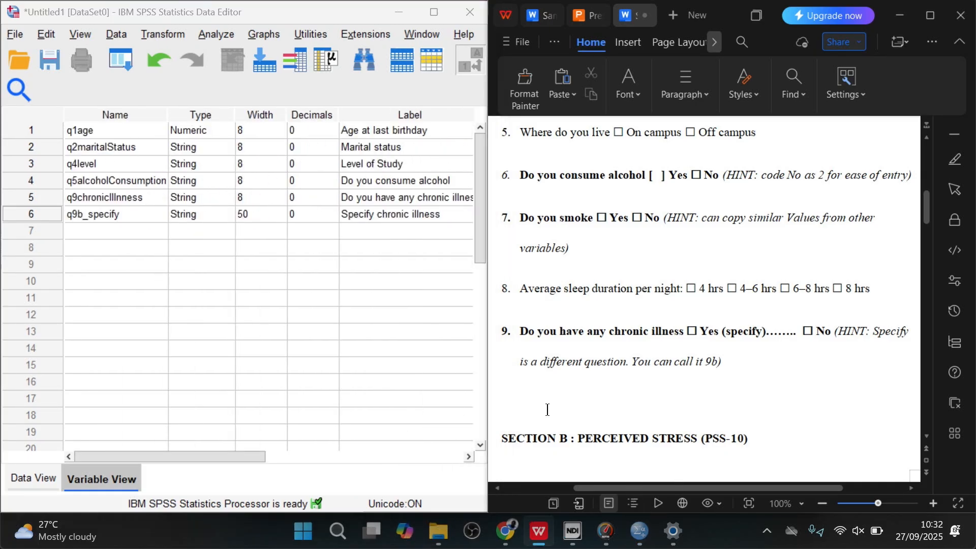
scroll(547, 409, down, 3)
scroll(547, 409, down, 10)
scroll(547, 409, up, 2)
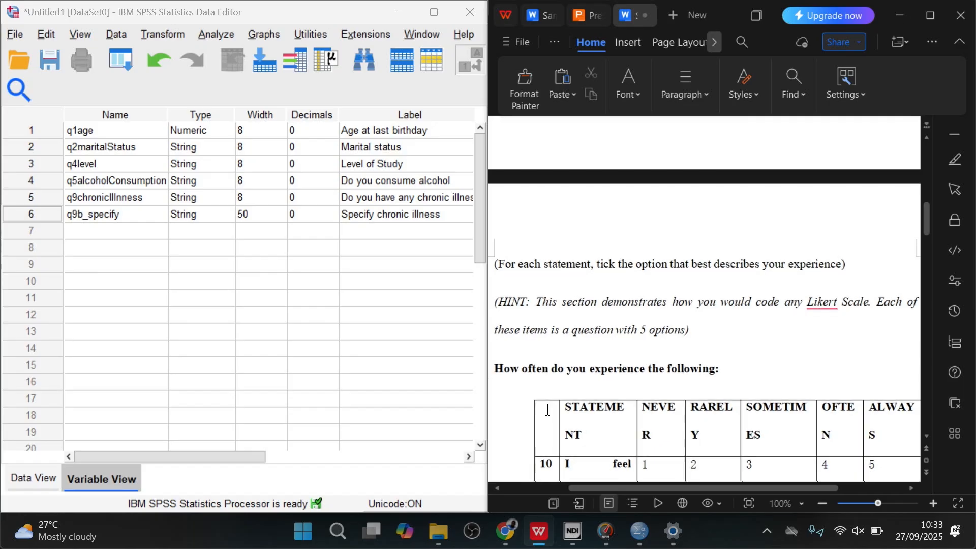
scroll(546, 409, down, 4)
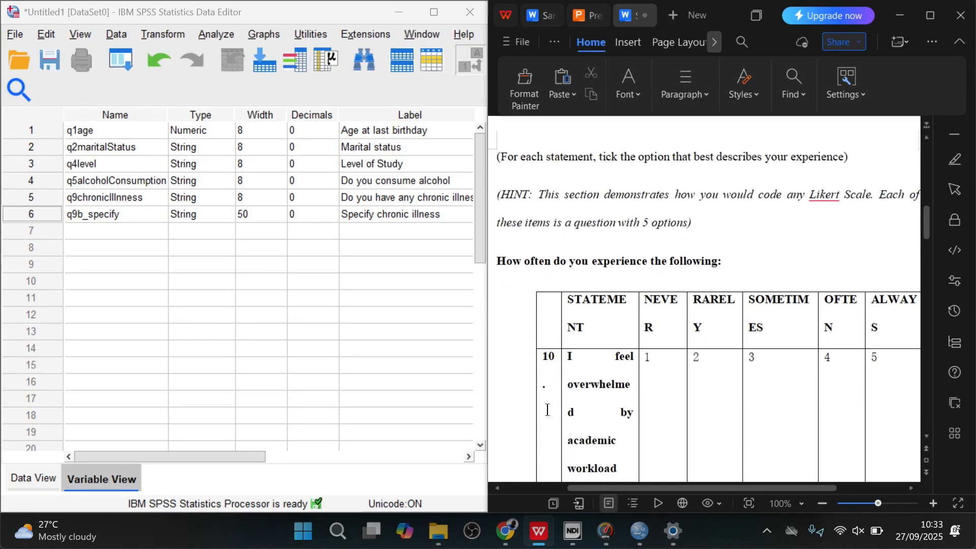
- Examine the Likert scale table in the questionnaire, including statement 10 and its five response options
scroll(547, 409, down, 2)
scroll(547, 409, right, 1)
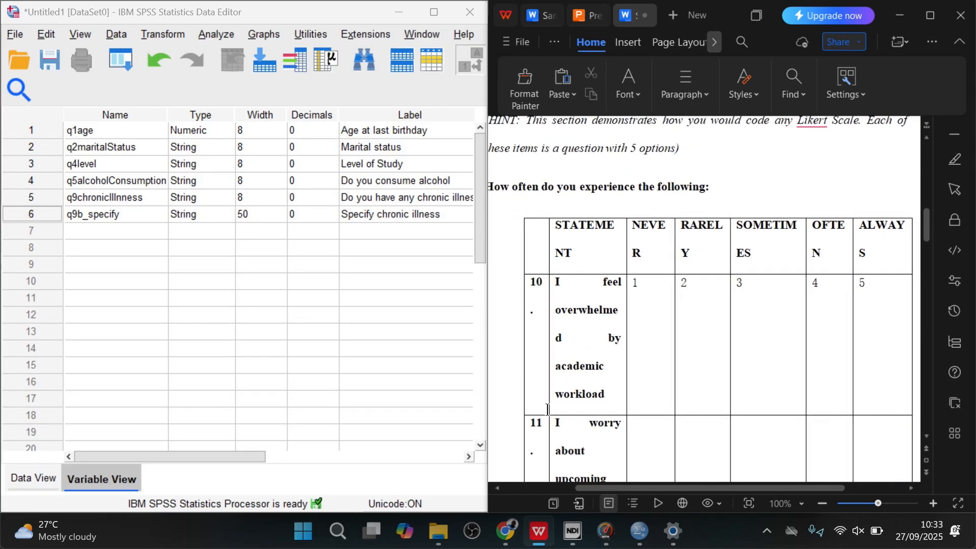
scroll(547, 409, up, 2)
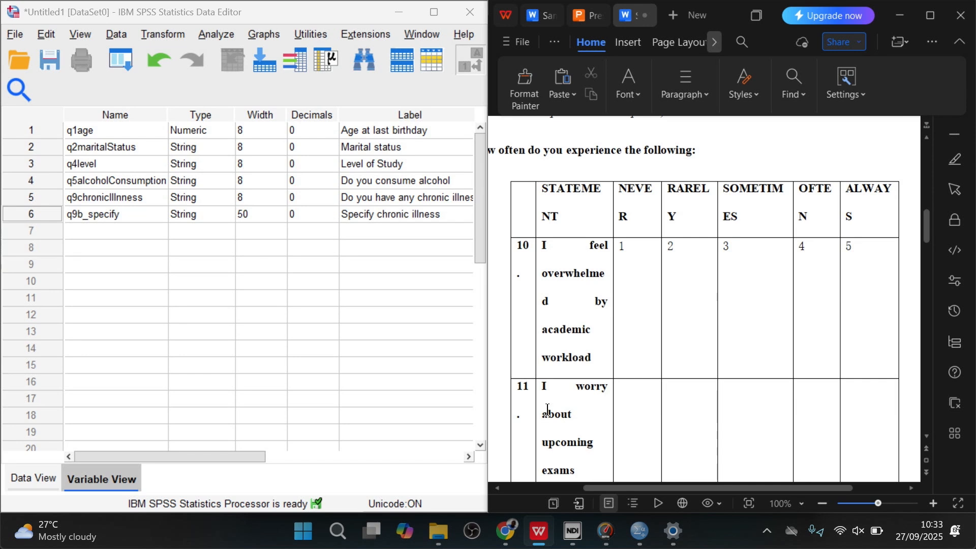
scroll(547, 409, up, 2)
scroll(547, 410, left, 1)
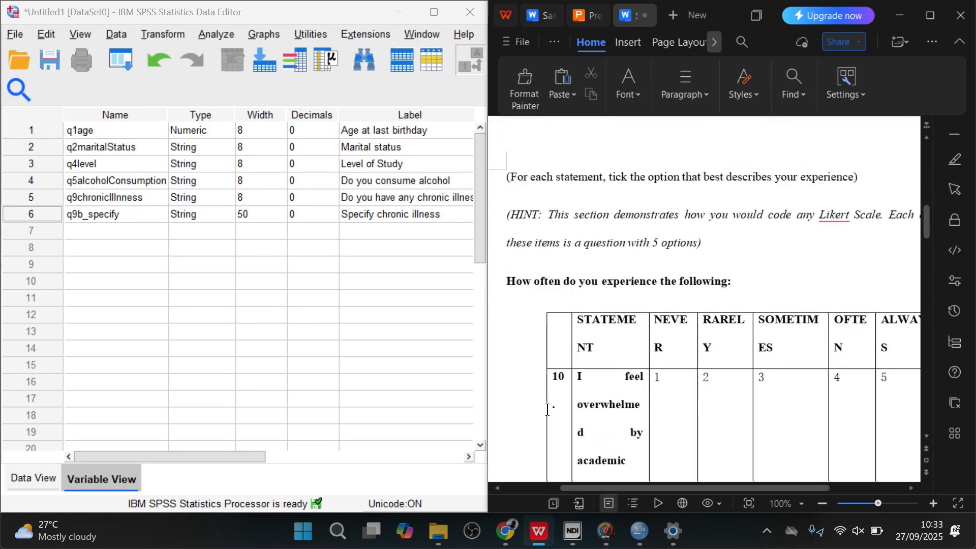
scroll(547, 409, right, 1)
scroll(547, 409, down, 3)
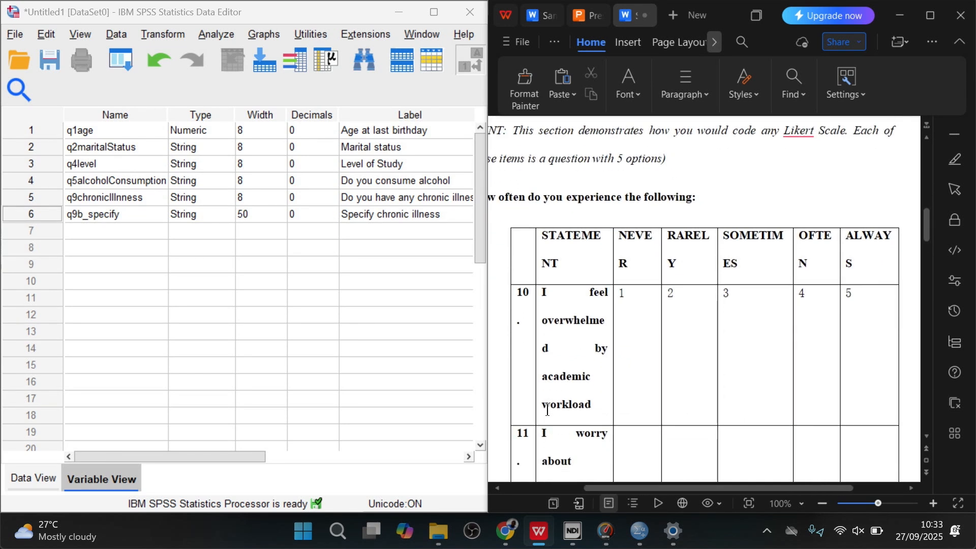
scroll(547, 409, right, 1)
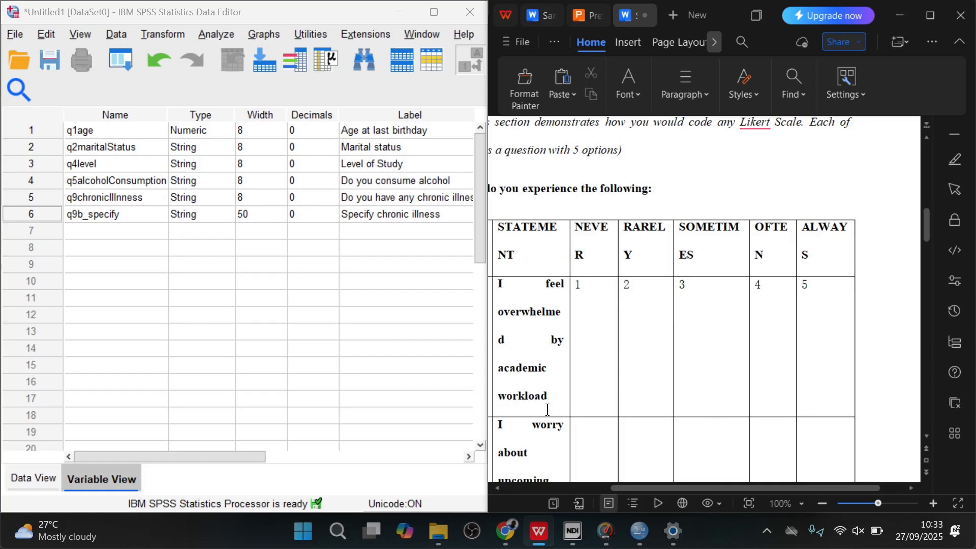
scroll(547, 409, left, 1)
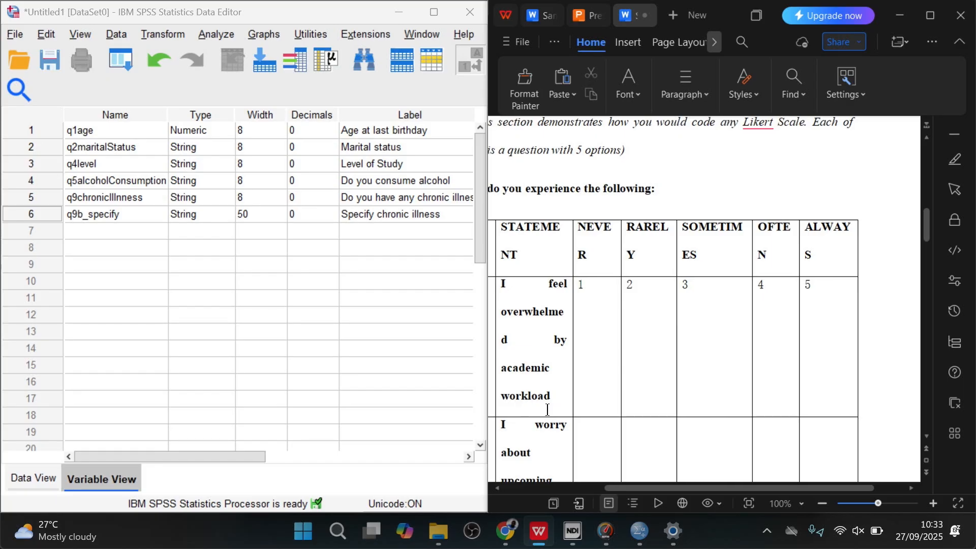
scroll(547, 409, left, 1)
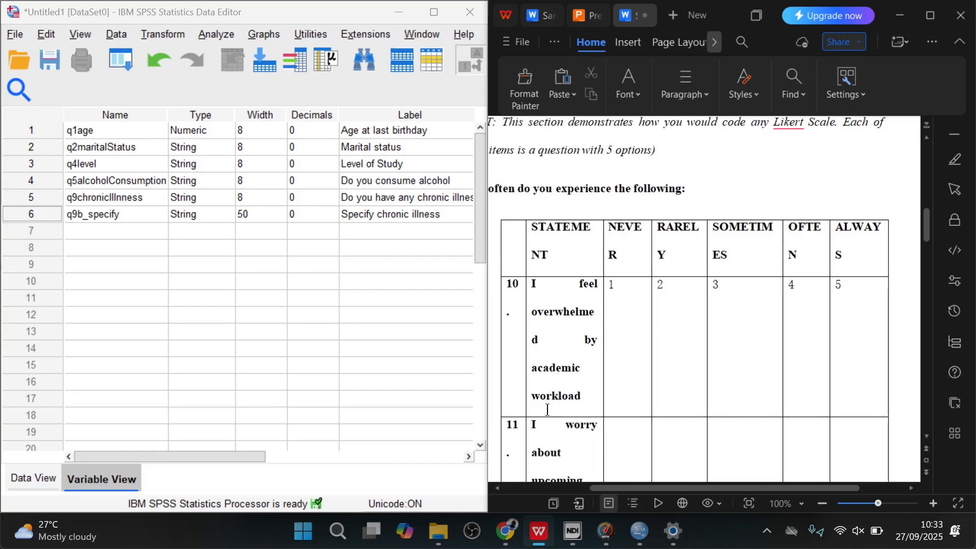
- Add a seventh variable named q10overwhelmed for questionnaire statement 10 in the Perceived Stress section
click(92, 229)
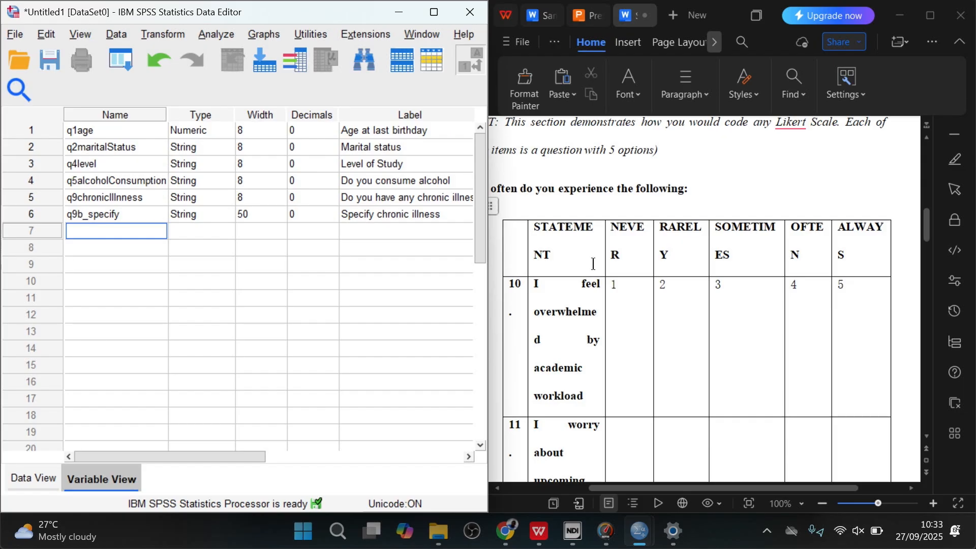
scroll(630, 257, up, 1)
scroll(630, 256, up, 10)
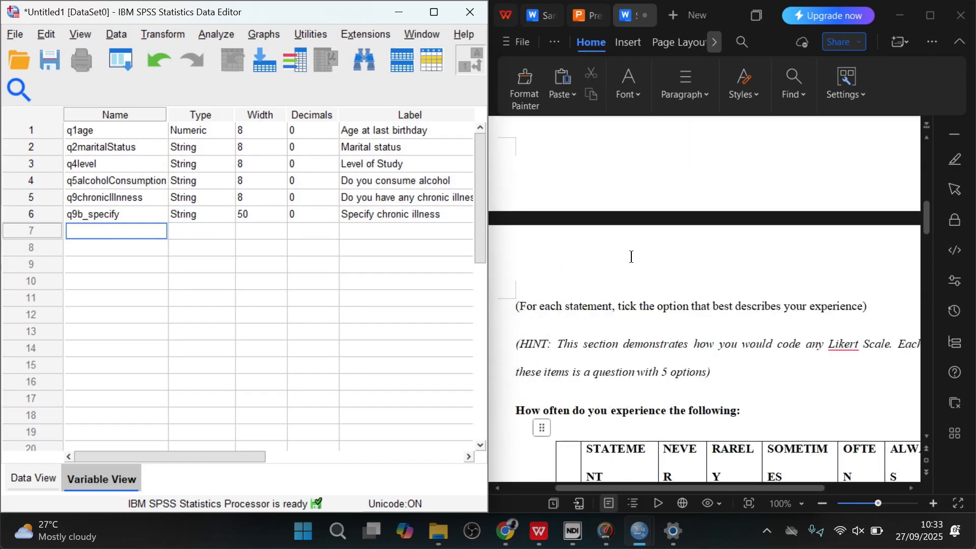
scroll(630, 256, down, 10)
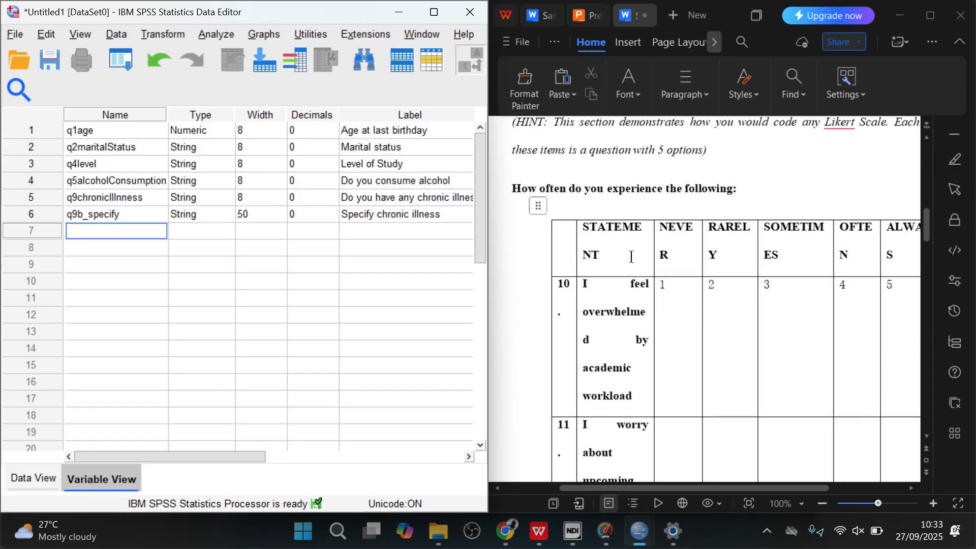
scroll(631, 256, right, 1)
scroll(631, 257, up, 5)
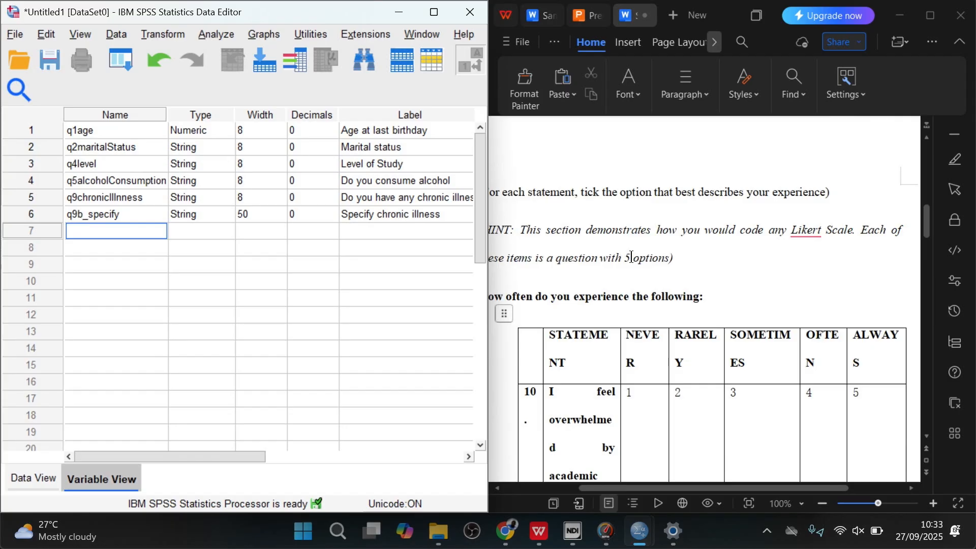
scroll(630, 256, left, 1)
scroll(630, 257, up, 1)
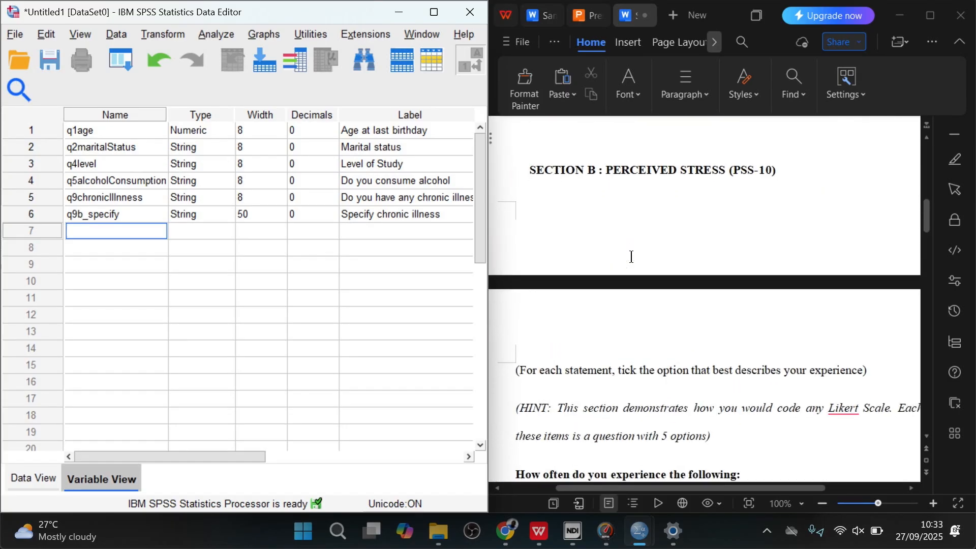
scroll(631, 256, down, 2)
scroll(631, 257, down, 5)
scroll(630, 257, right, 2)
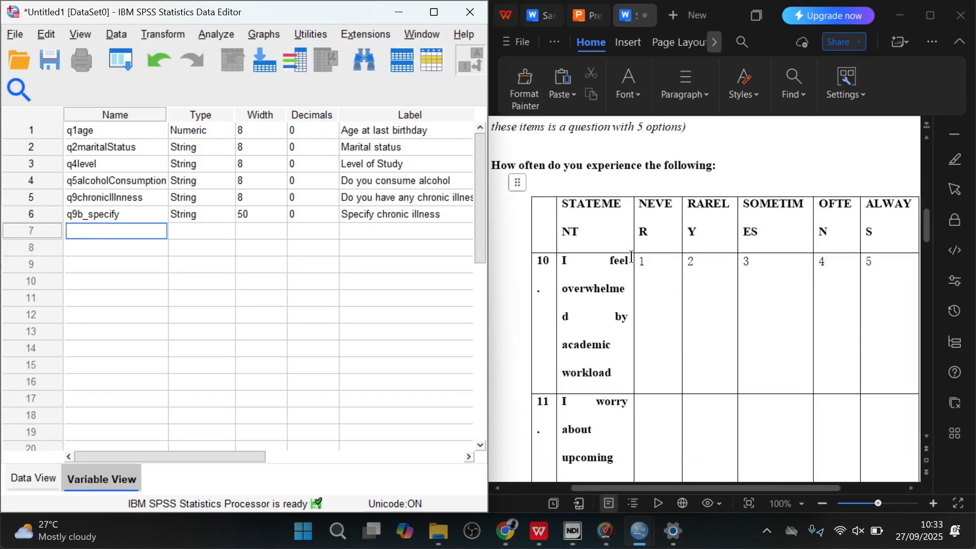
scroll(609, 257, right, 1)
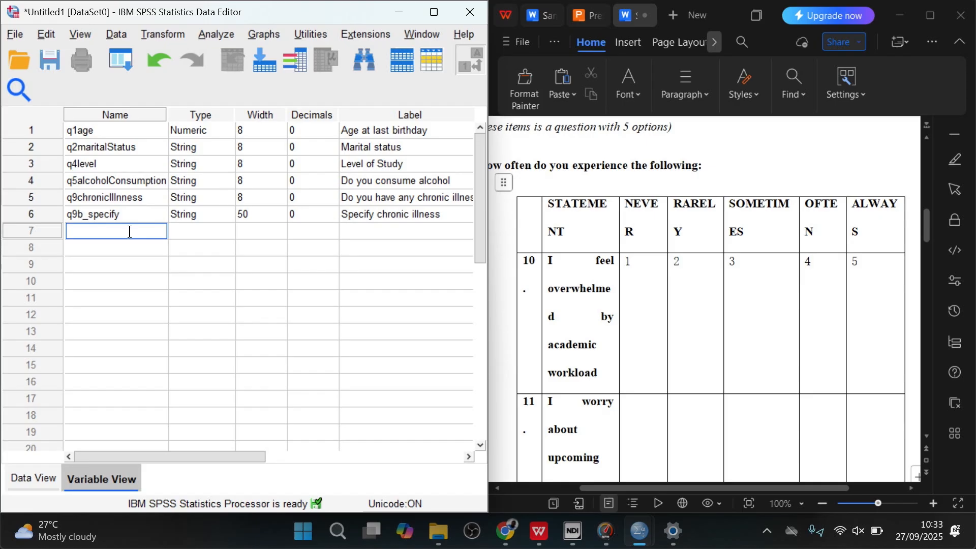
text(q10overwhelmed)
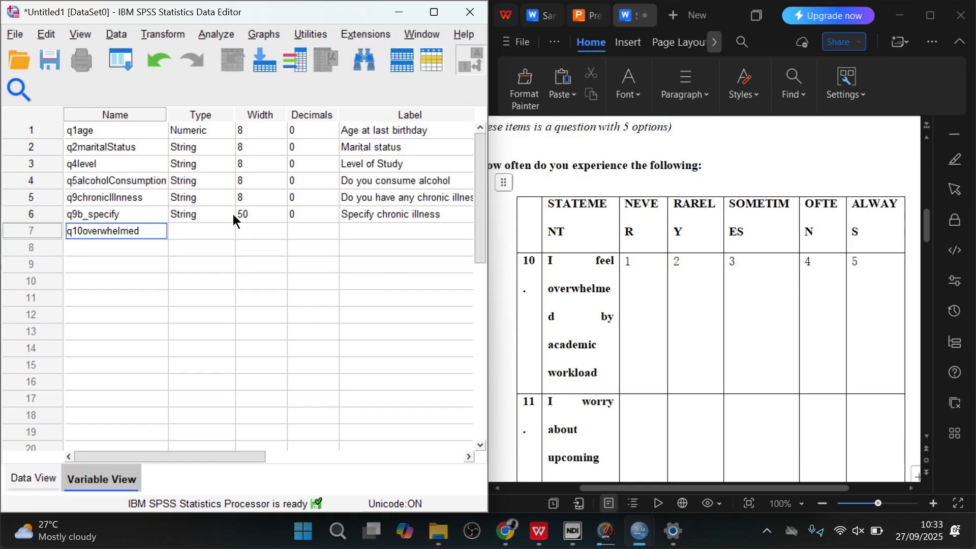
- Set the number of decimals of the q10overwhelmed variable to 0
click(188, 235)
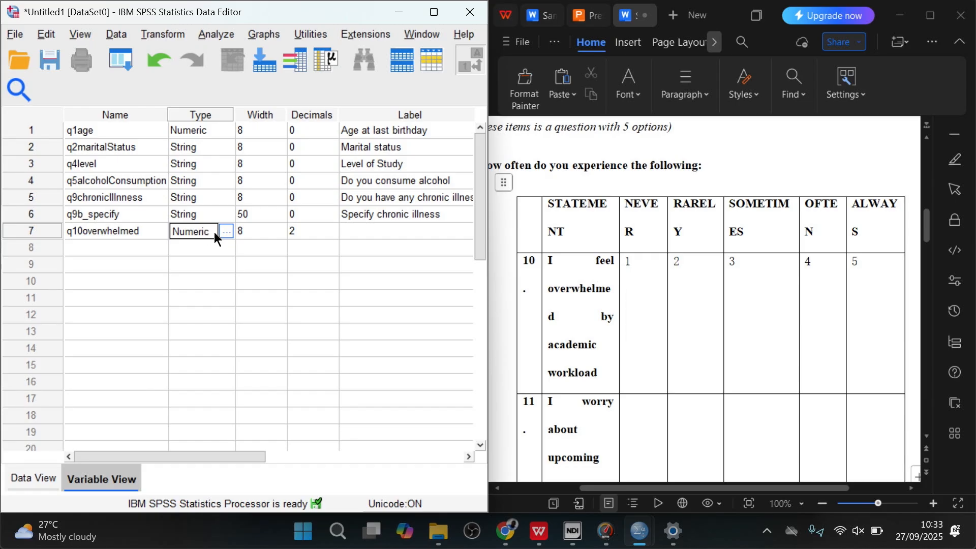
click(225, 231)
click(334, 230)
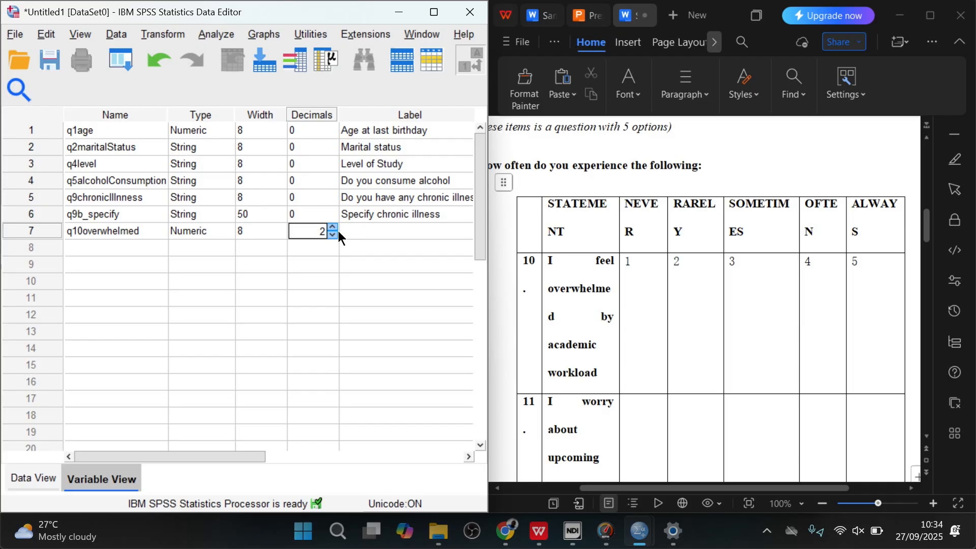
click(365, 230)
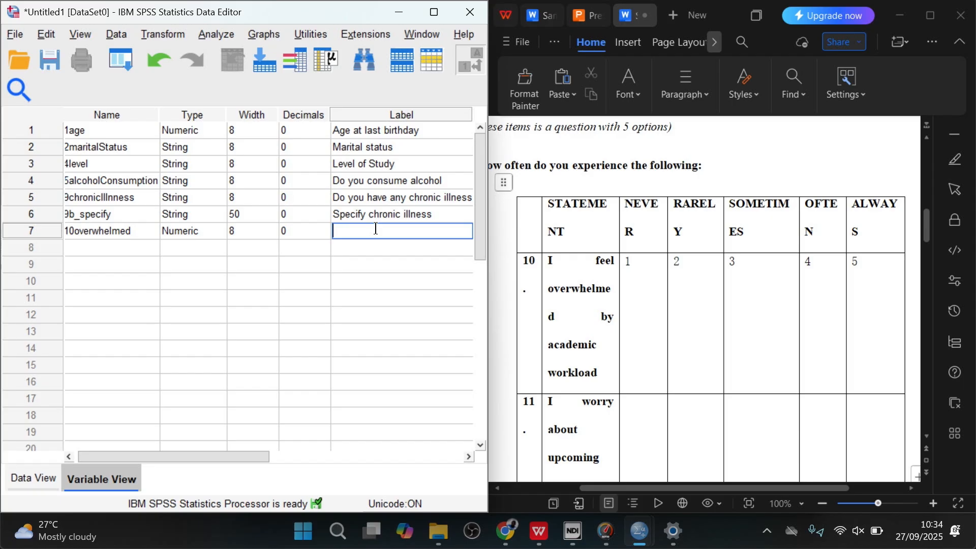
- Set the width of the q10overwhelmed variable to 6
click(205, 232)
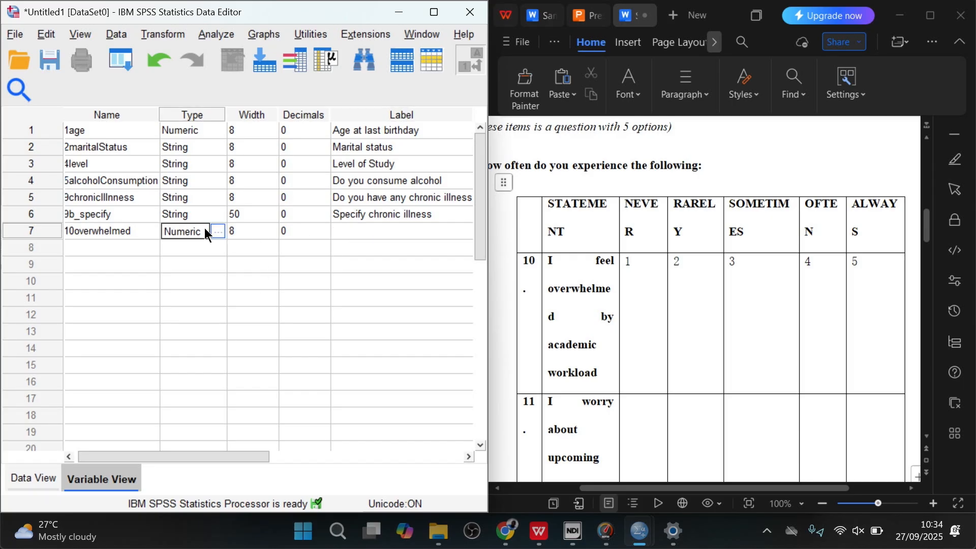
click(268, 231)
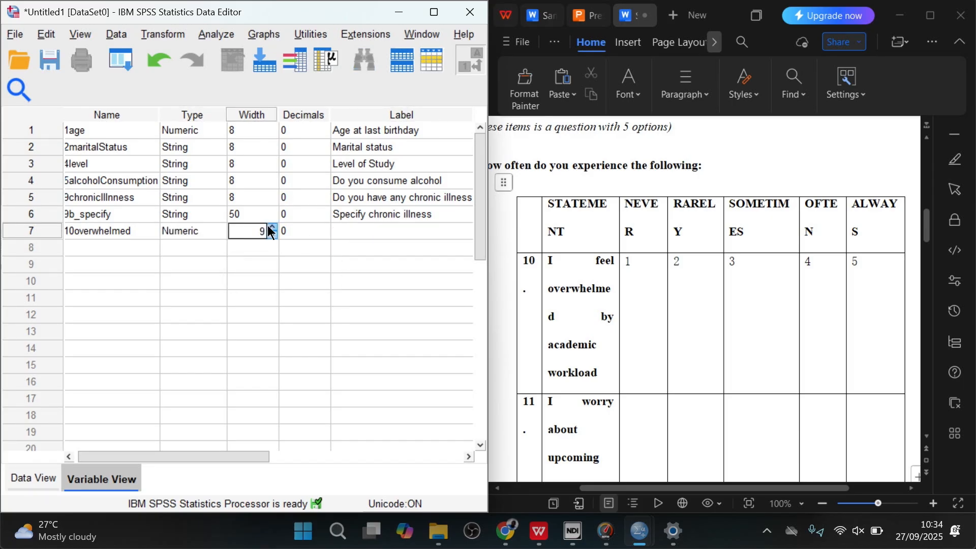
key(Tab)
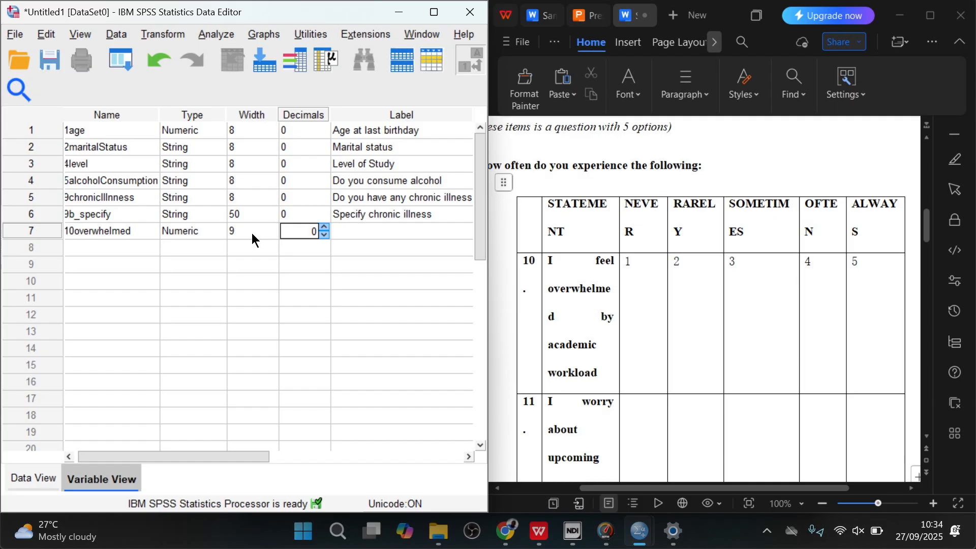
double_click(271, 234)
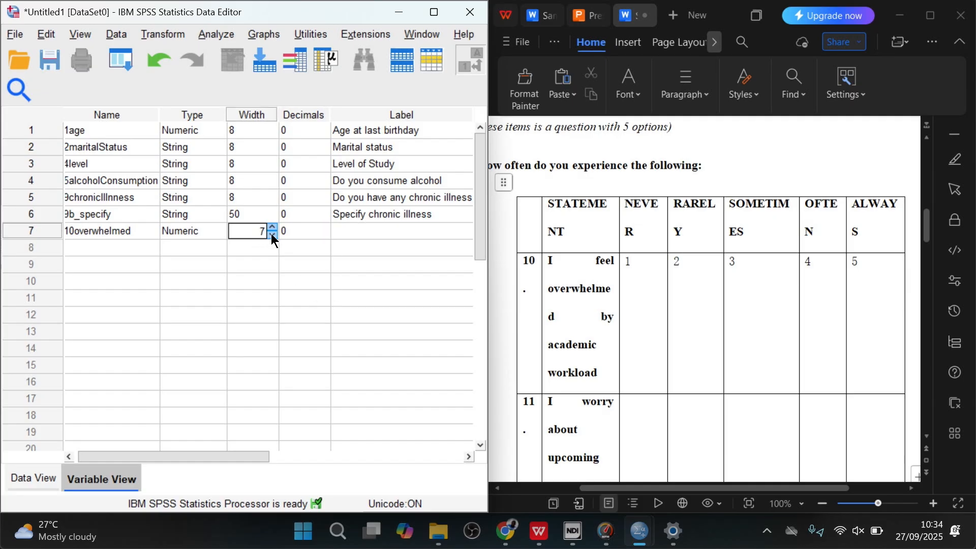
- Label the q10overwhelmed variable "I feel overwhelmed by academic workload"
drag(218, 455, 272, 456)
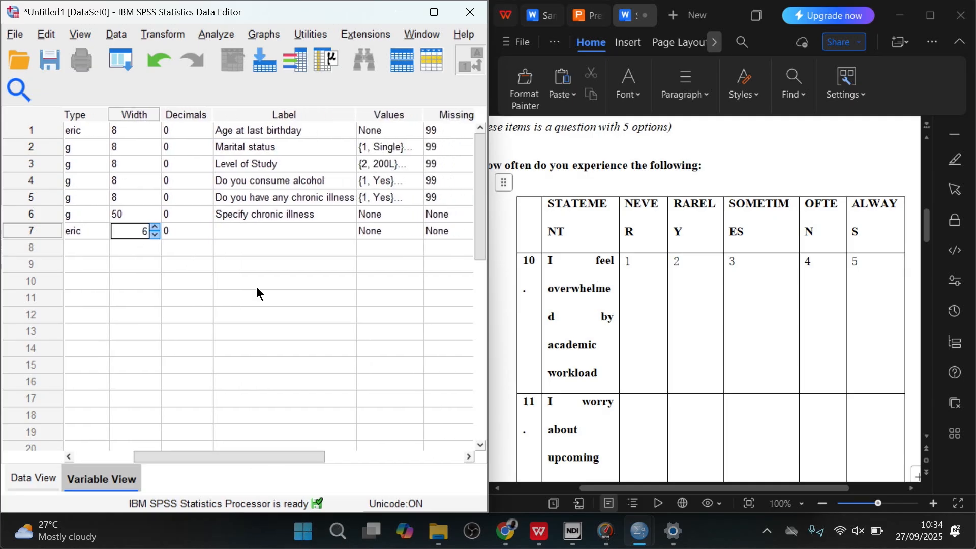
double_click(265, 230)
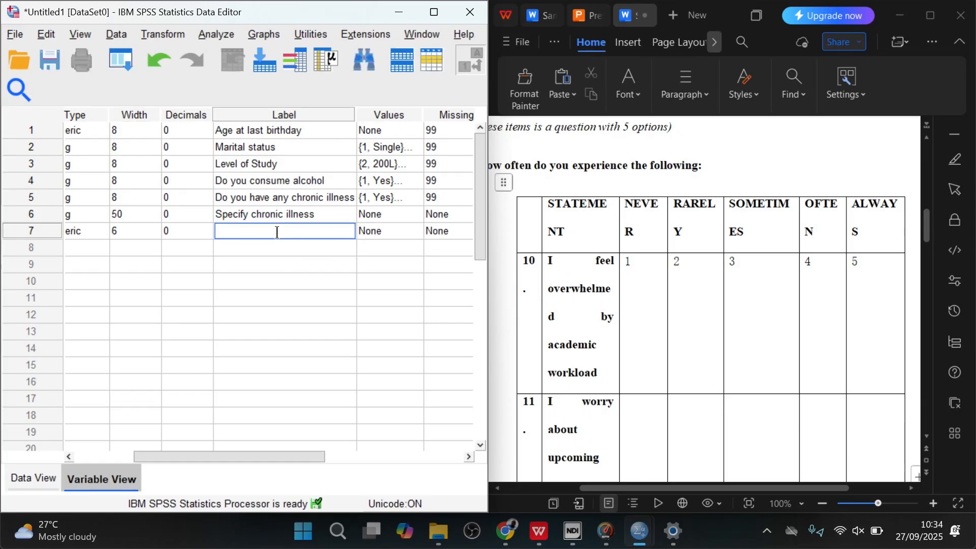
text(I feel overwhelmed by)
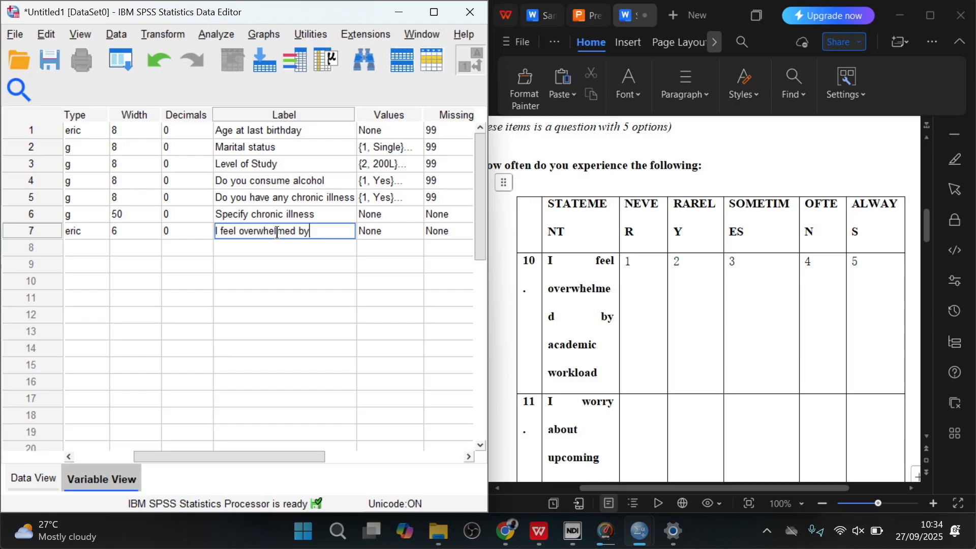
text( academic wo)
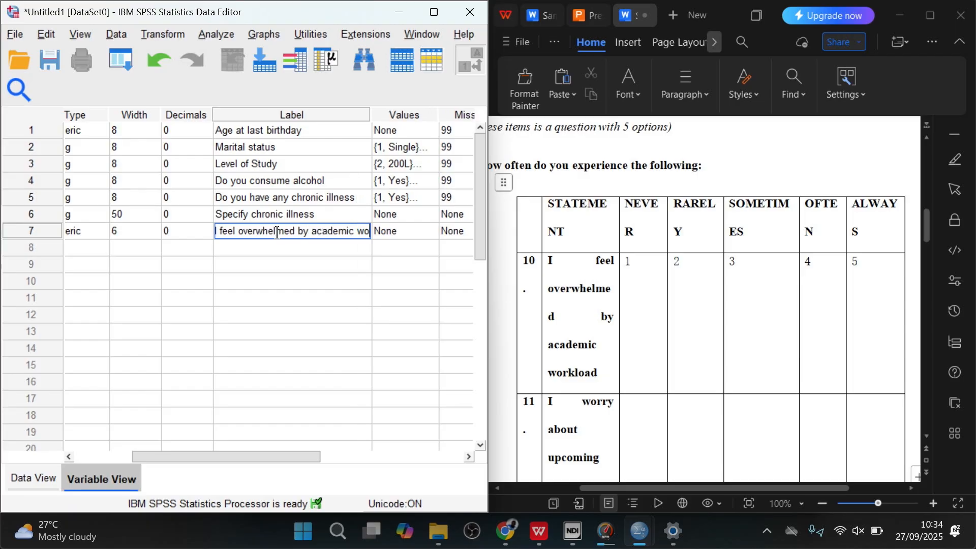
text(rkload)
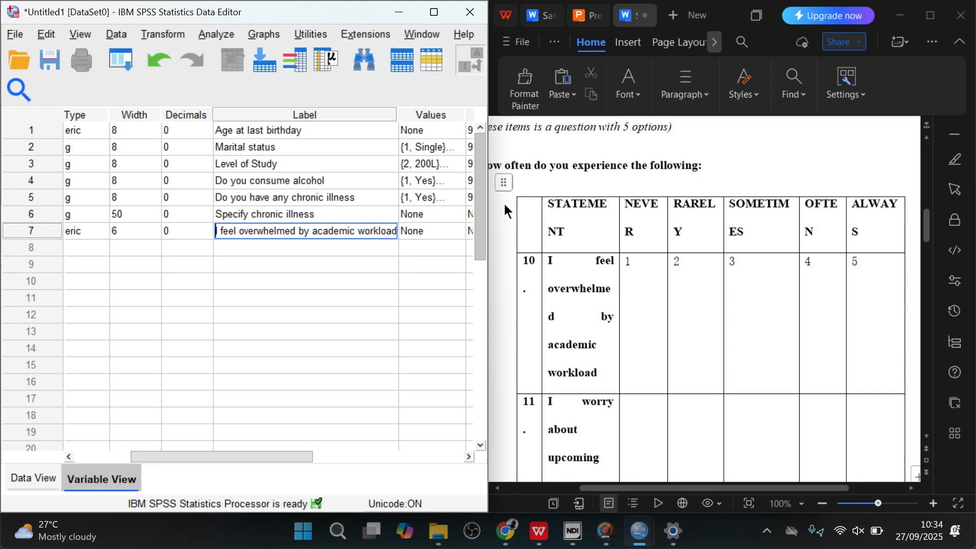
- Prefix the q10overwhelmed label with the questionnaire section name as "Perceived Stress: "
scroll(579, 226, up, 6)
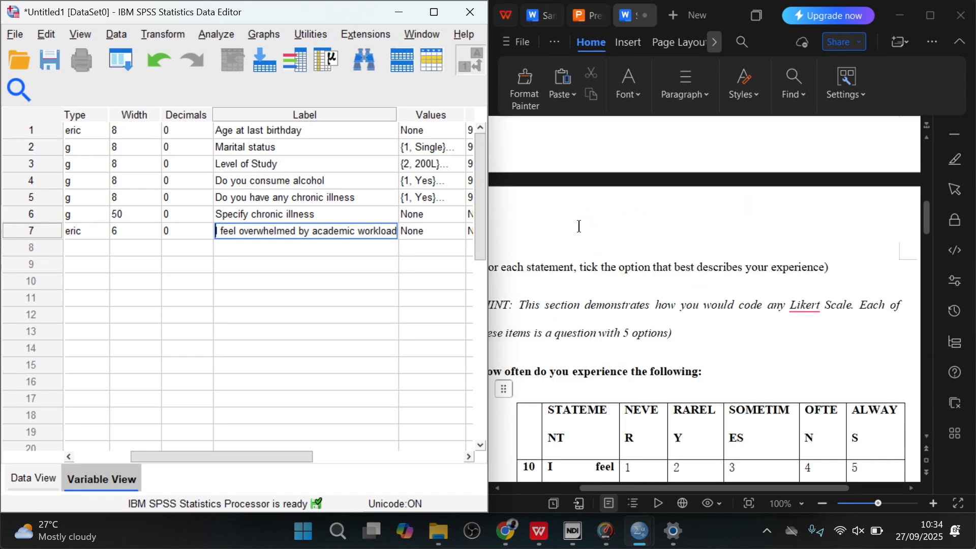
scroll(578, 226, down, 1)
scroll(578, 227, down, 3)
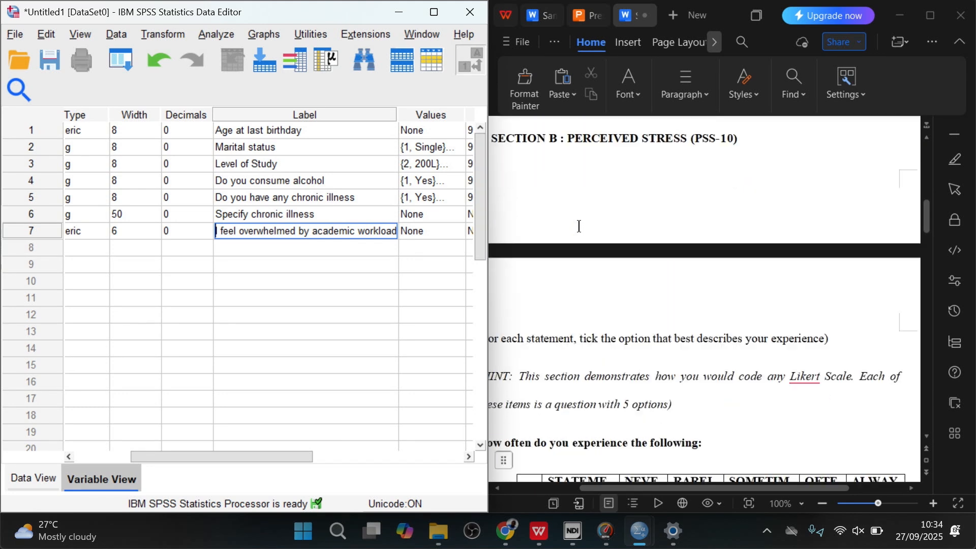
scroll(578, 226, up, 2)
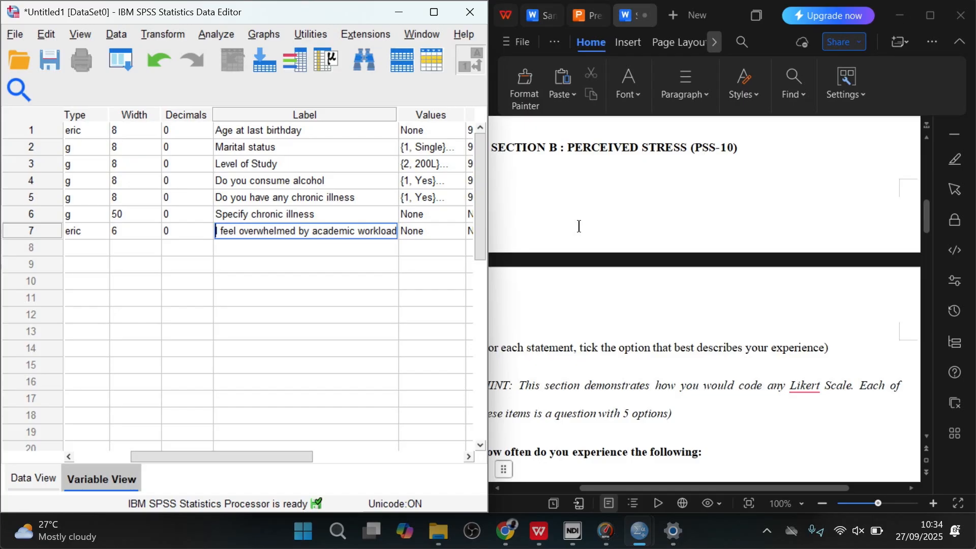
scroll(578, 226, down, 3)
text(Perceived Str)
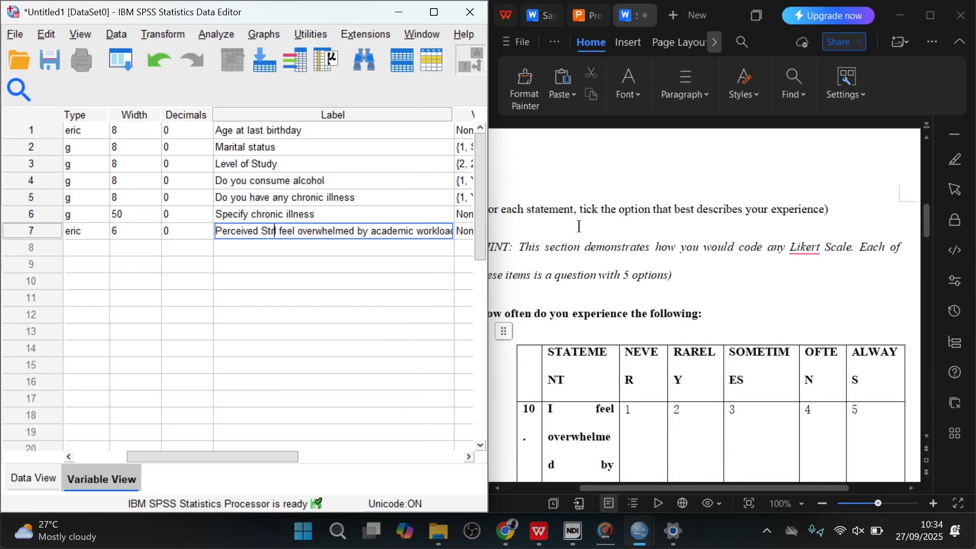
text(ees)
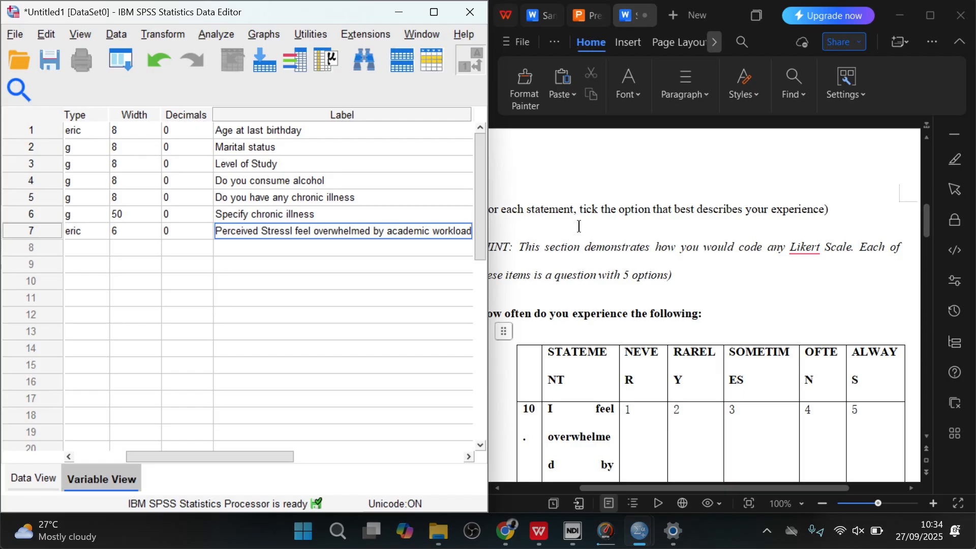
text(:)
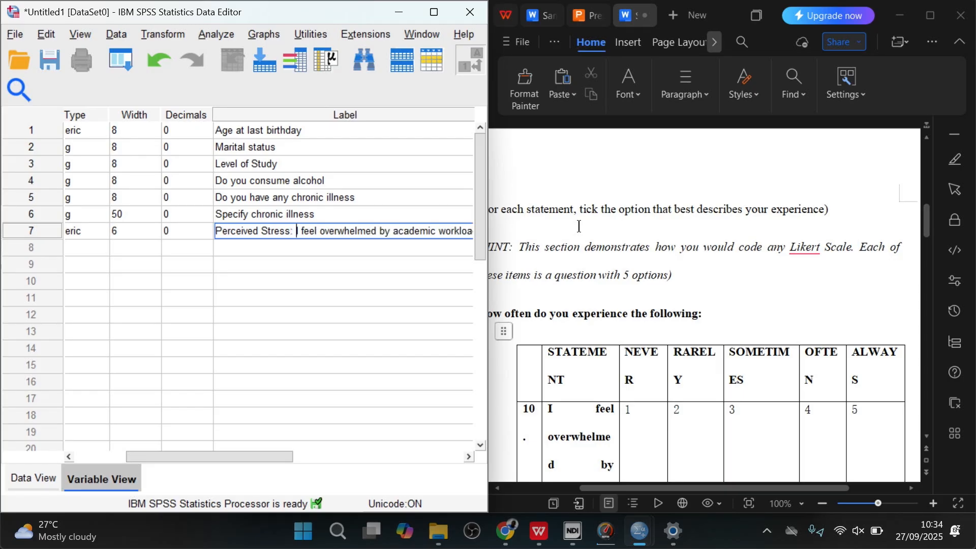
click(578, 226)
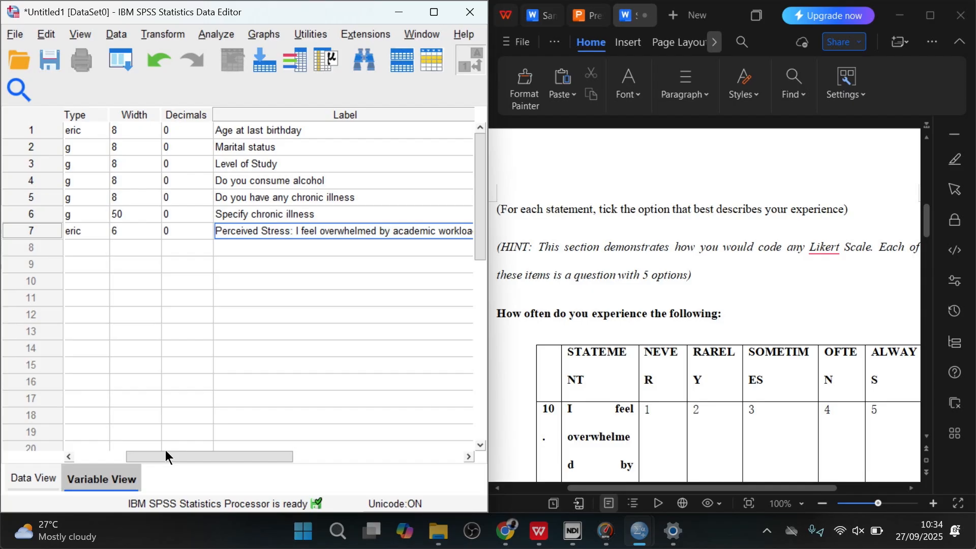
drag(165, 450, 17, 477)
click(73, 380)
scroll(72, 380, up, 3)
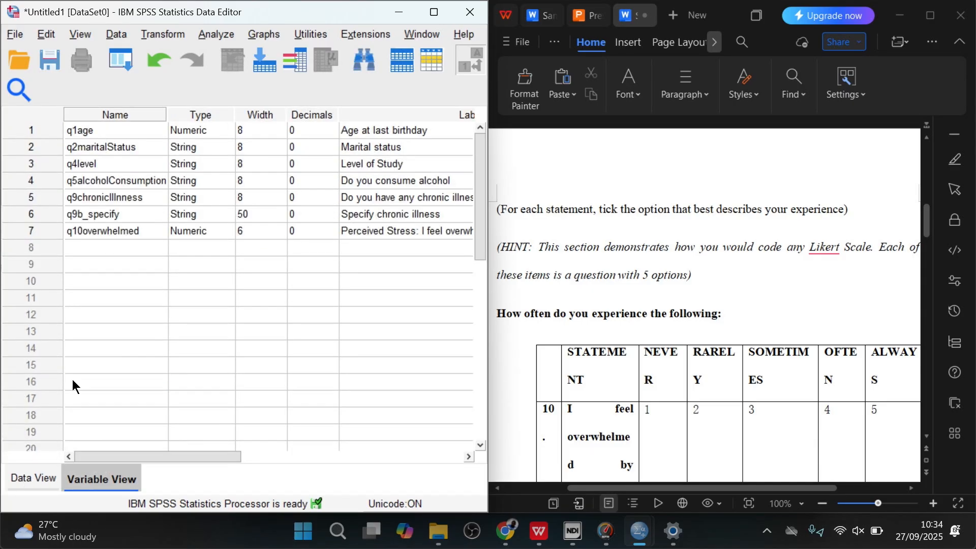
- Rename the q10overwhelmed variable as q10PSoverwhelmed
click(88, 232)
click(84, 229)
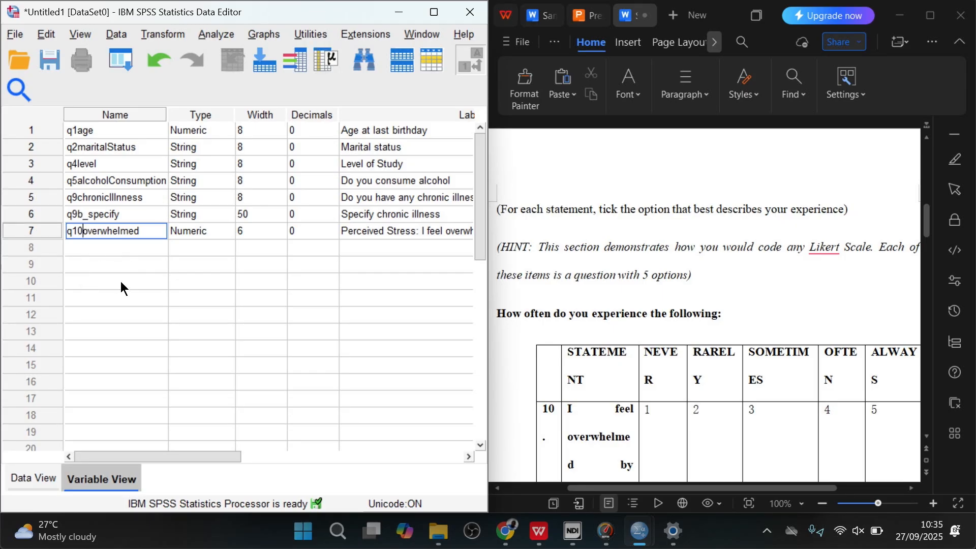
text(PS)
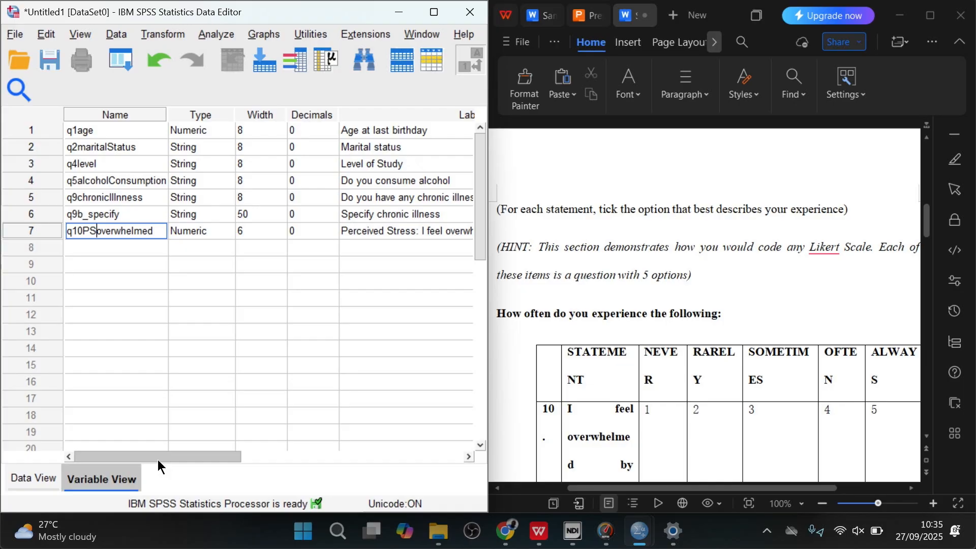
- Define value labels for q10PSoverwhelmed: 1 as "Never", 2 as "Rarely" and 3 as "Sometimes"
drag(159, 454, 303, 465)
scroll(680, 388, down, 2)
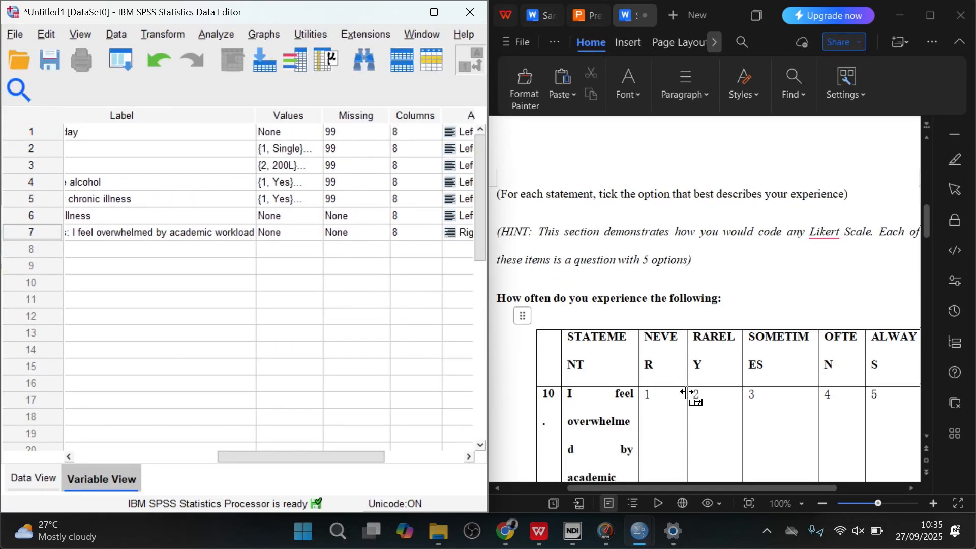
click(319, 229)
click(318, 229)
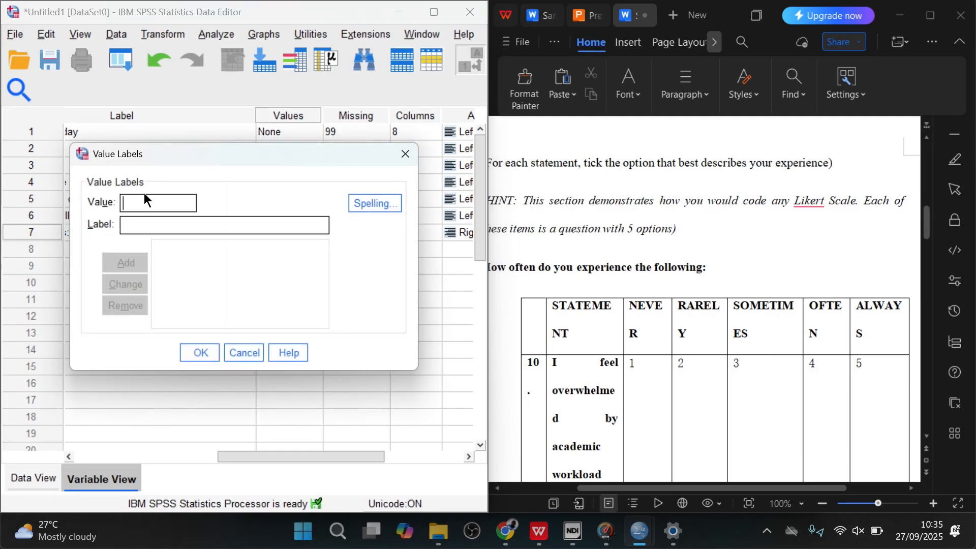
text(1)
key(Tab)
text(Never)
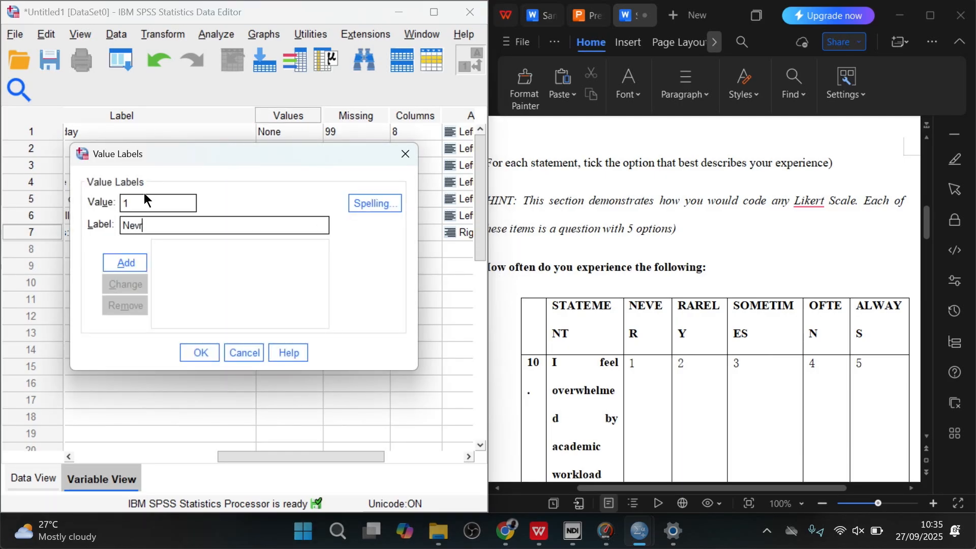
key(Return)
text(Rarely)
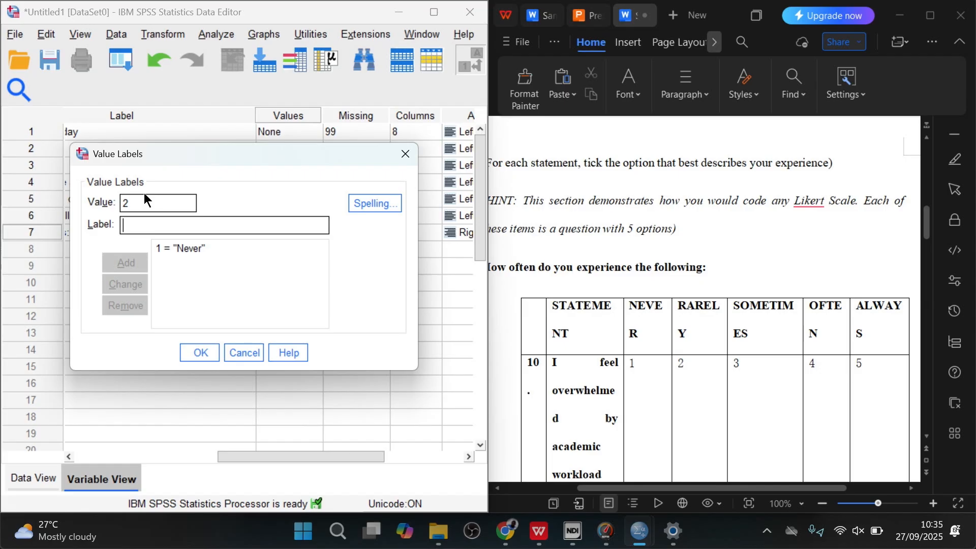
key(Tab)
text(Sometimes)
key(Return)
- Add the value labels 4 as "Often" and 5 as "Always" to q10PSoverwhelmed and confirm the set
text(4)
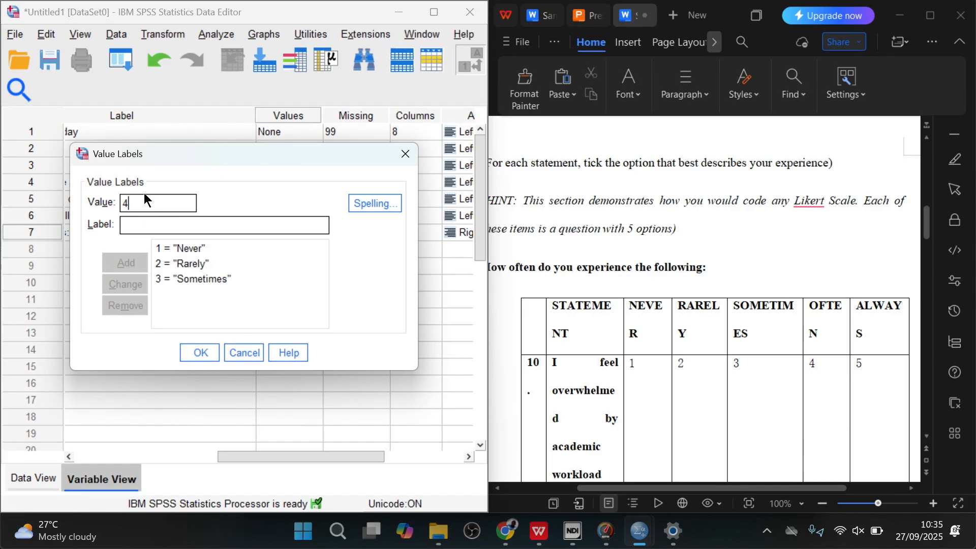
key(Tab)
text(Often)
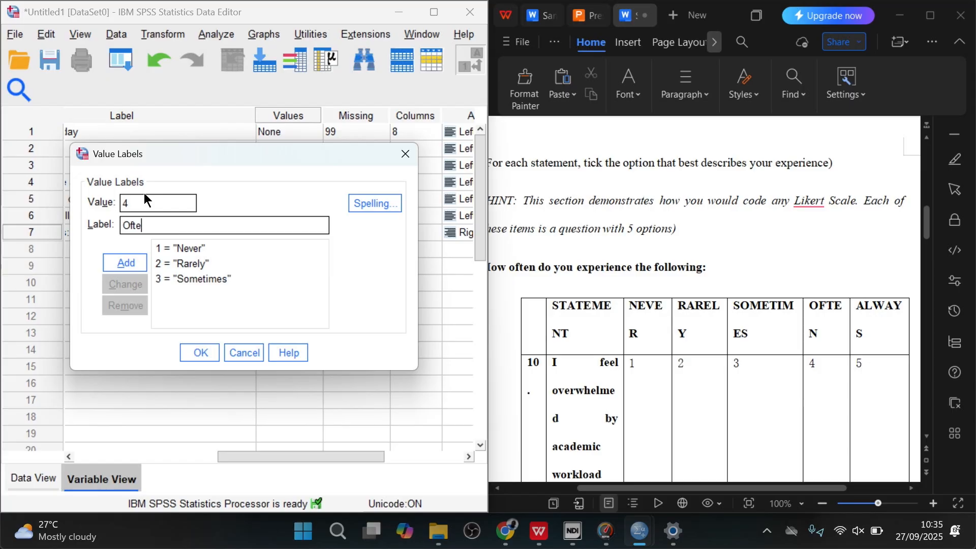
key(Return)
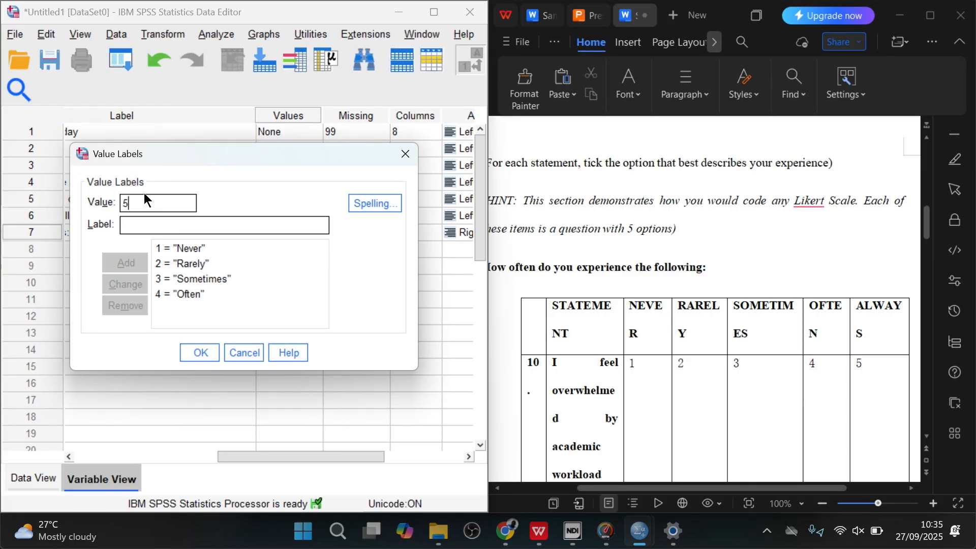
key(Tab)
text(Always)
key(Return)
click(192, 352)
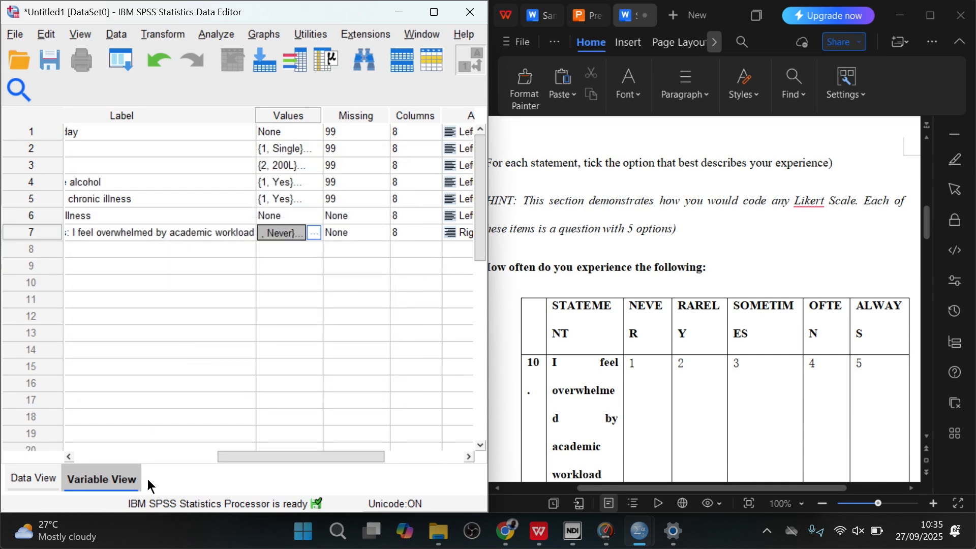
- Duplicate the whole q10PSoverwhelmed variable definition into the empty row 8
drag(232, 456, 2, 447)
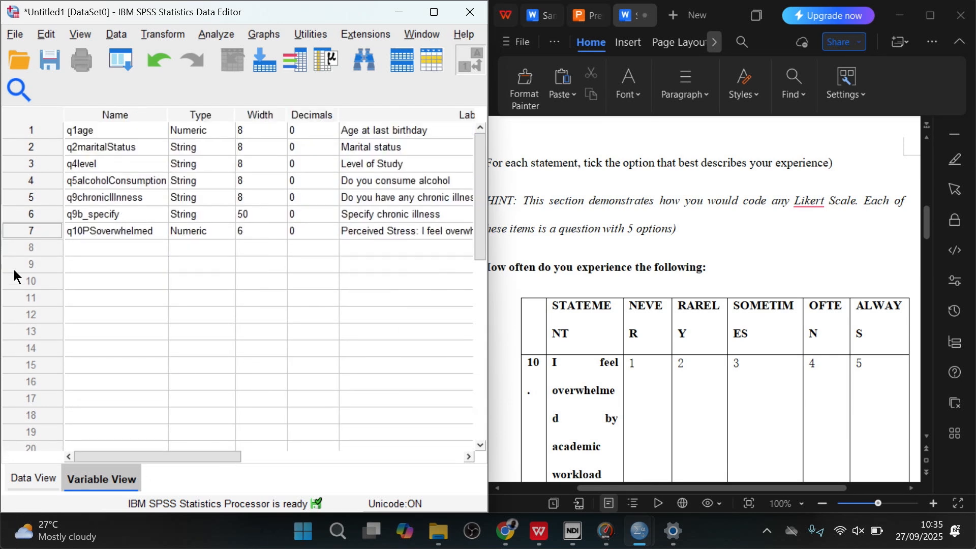
click(37, 230)
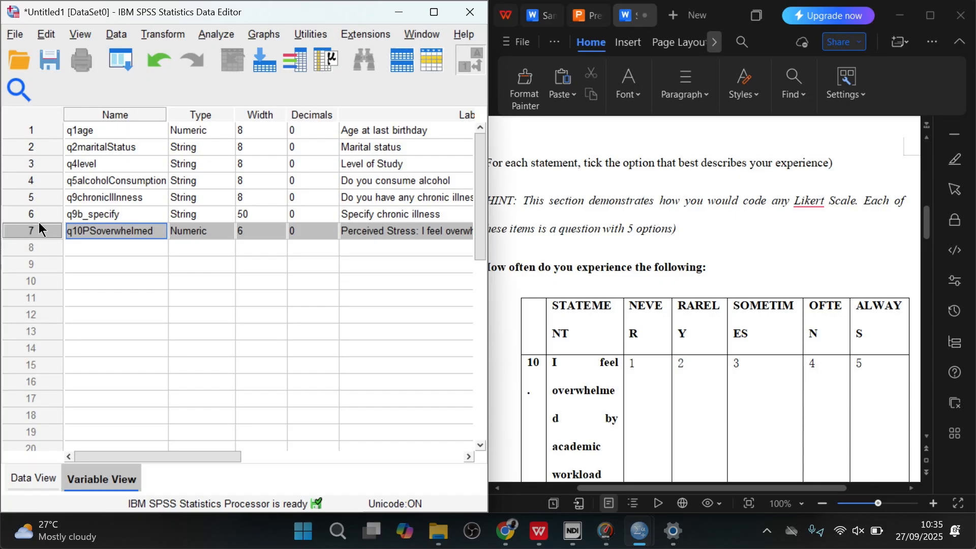
right_click(35, 232)
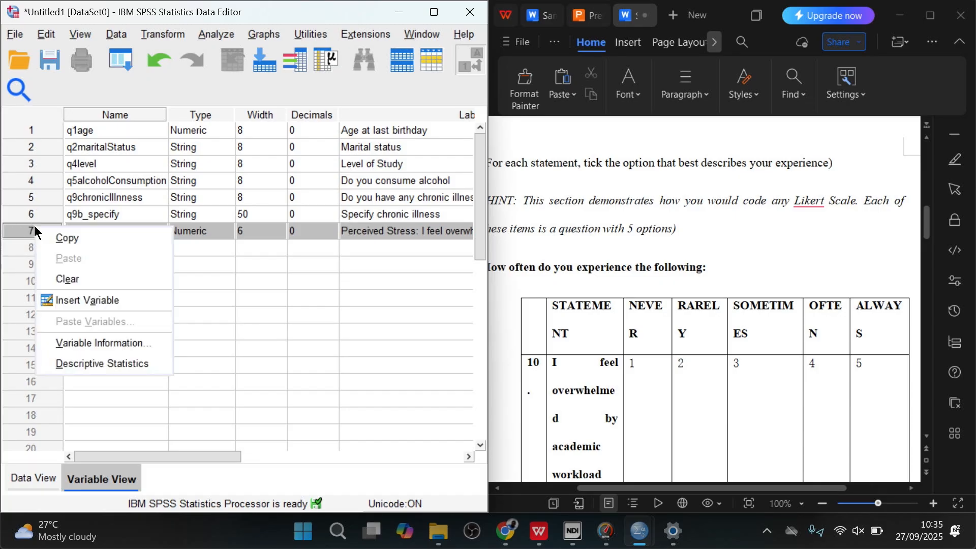
click(65, 243)
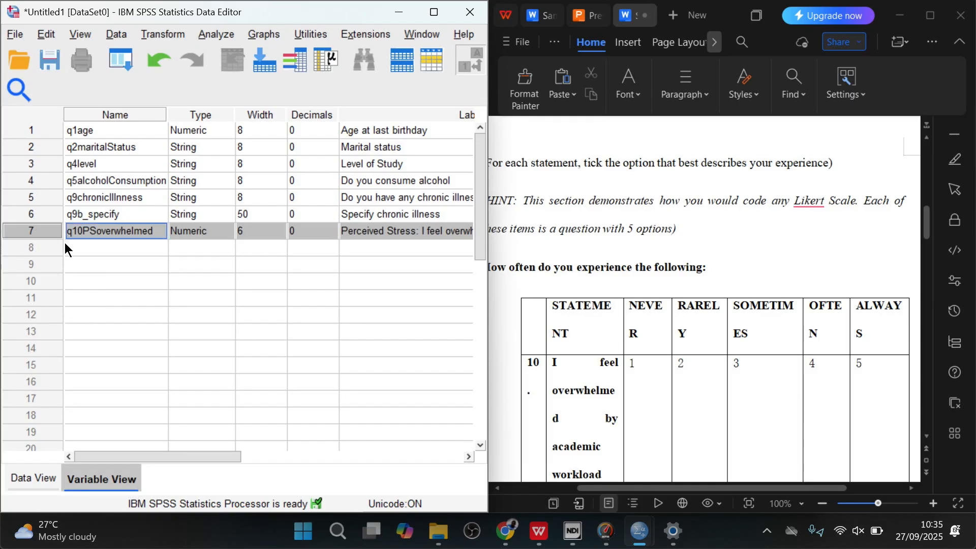
click(51, 245)
right_click(50, 245)
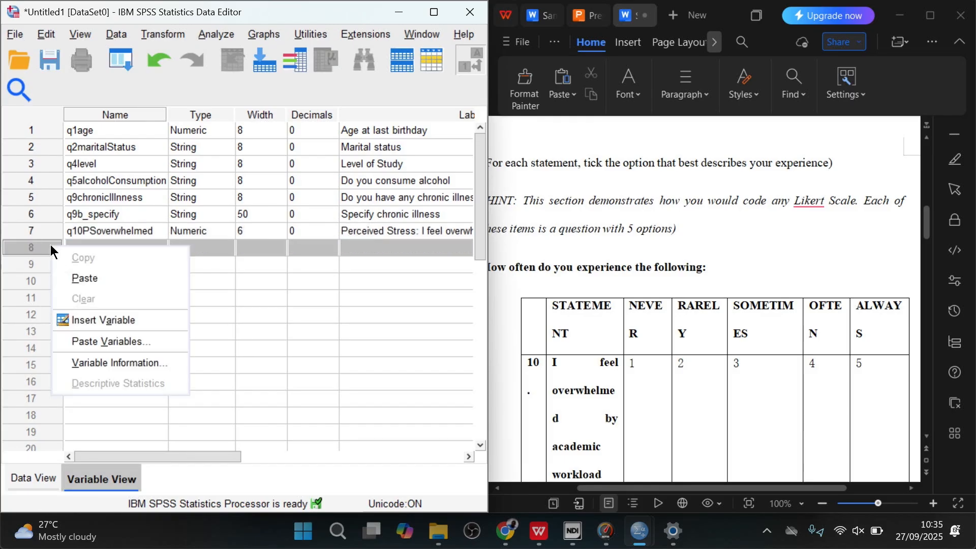
click(81, 277)
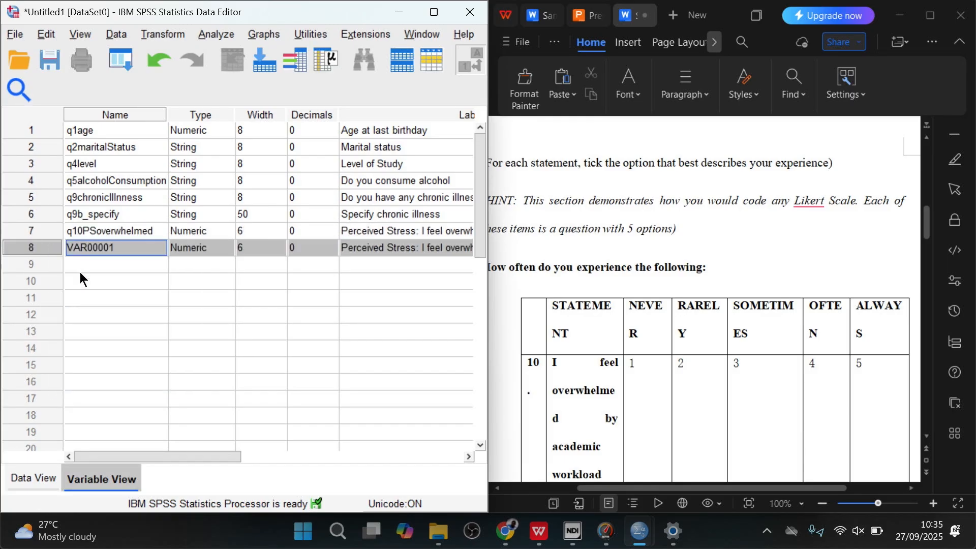
- Rename the duplicated variable in row 8 as q11PSexams, following item 11 of the questionnaire
double_click(122, 248)
drag(129, 246, 40, 246)
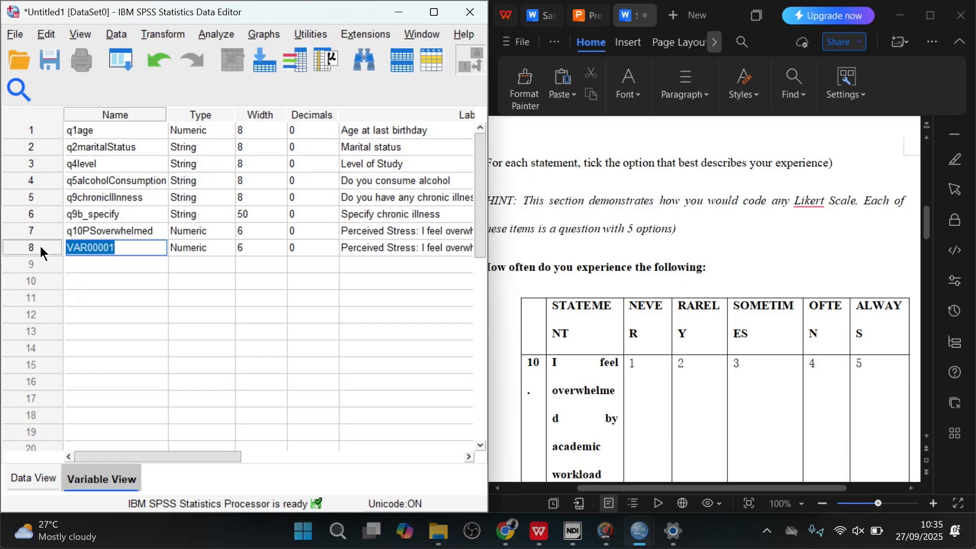
text(q11Ps)
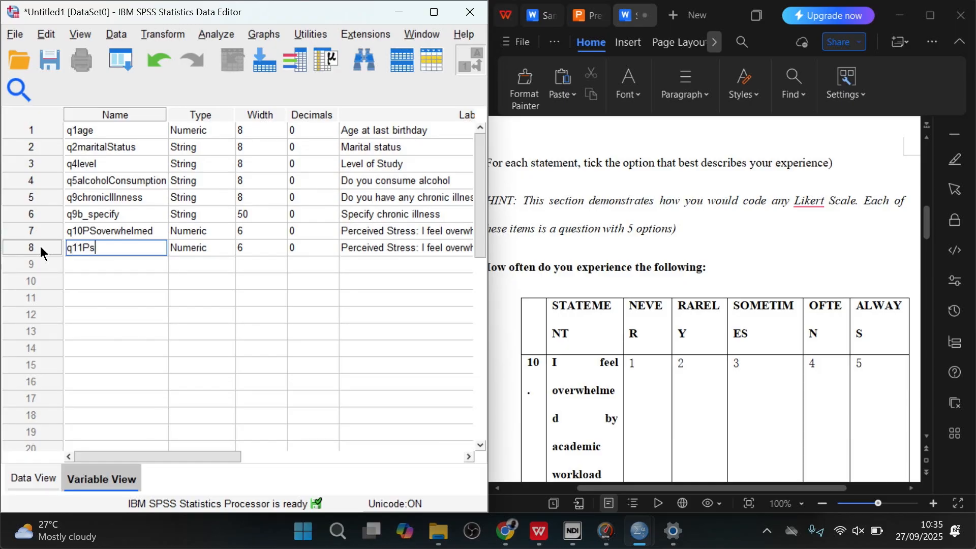
key(BackSpace)
text(S)
scroll(613, 334, down, 4)
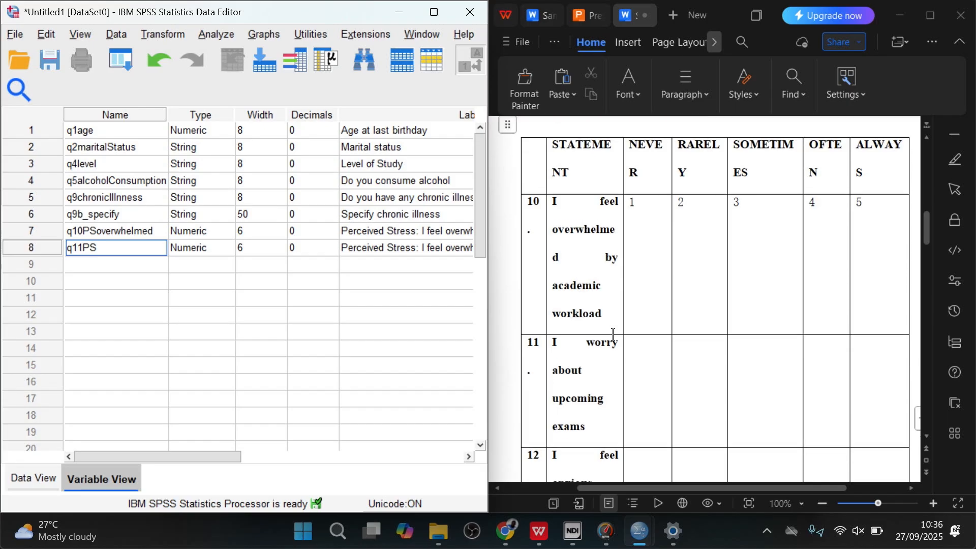
text(ex)
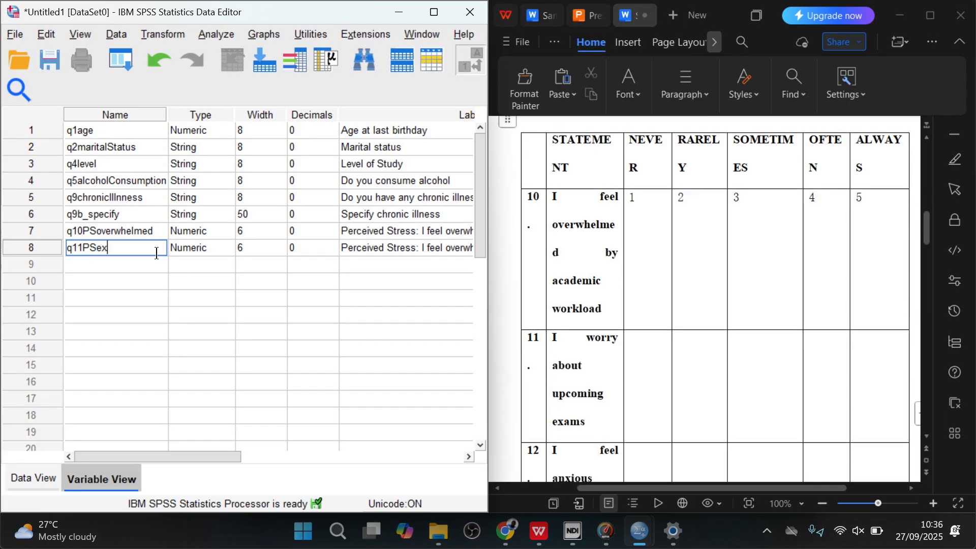
text(ams)
- Replace the statement in the q11PSexams label with item 11's text copied from the questionnaire, giving "Perceived Stress: I worry about upcoming exams"
click(380, 243)
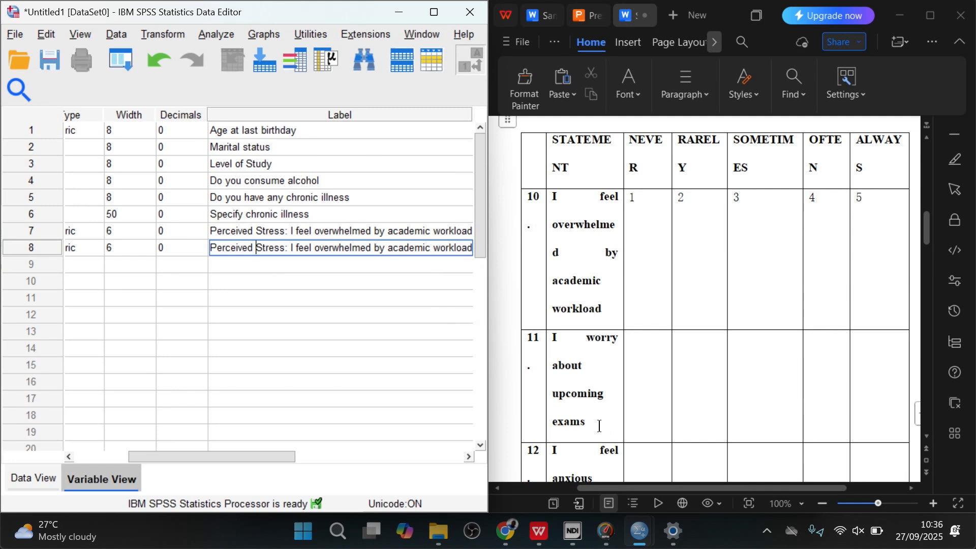
drag(599, 426, 551, 342)
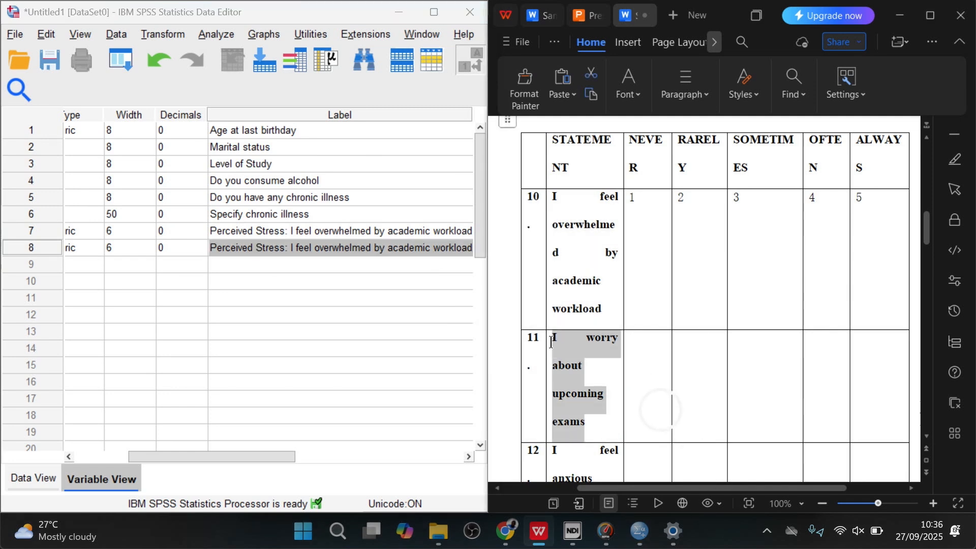
key(ctrl+c)
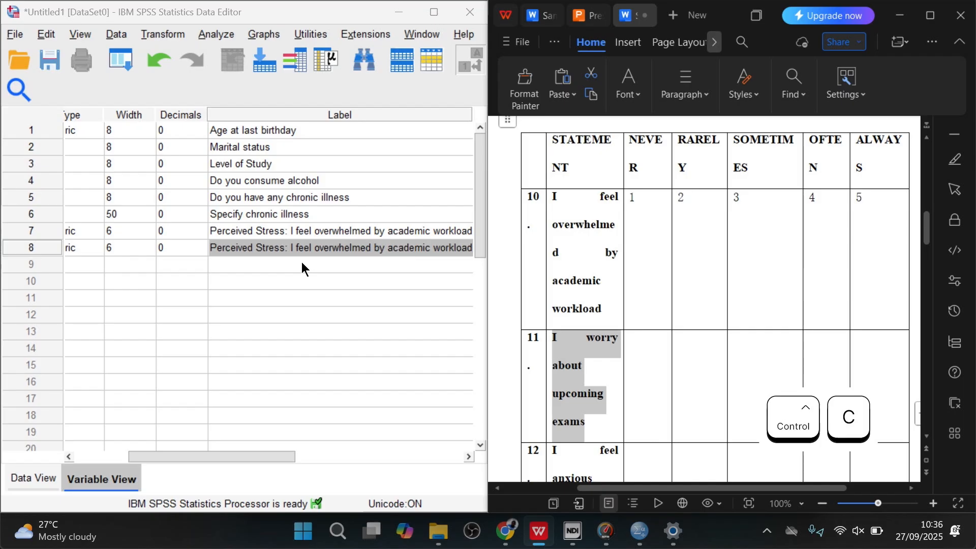
double_click(290, 247)
drag(291, 248, 484, 247)
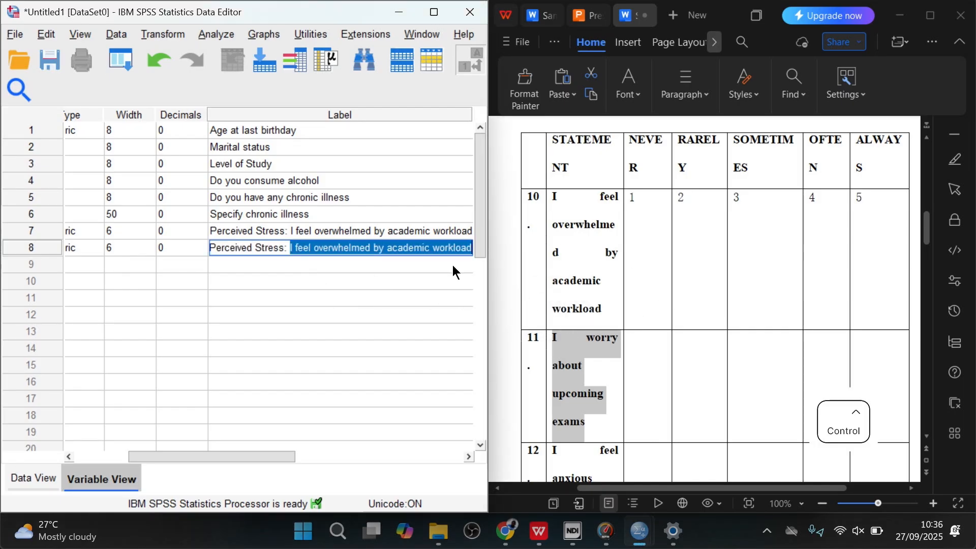
key(ctrl+v)
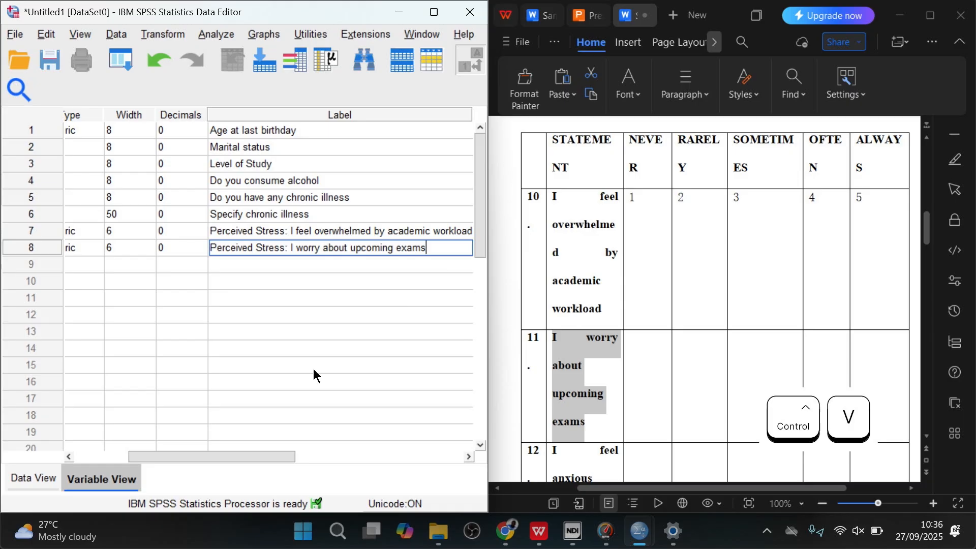
- Set the alignment of both q10PSoverwhelmed and q11PSexams to Left
drag(262, 449, 329, 453)
scroll(310, 194, up, 2)
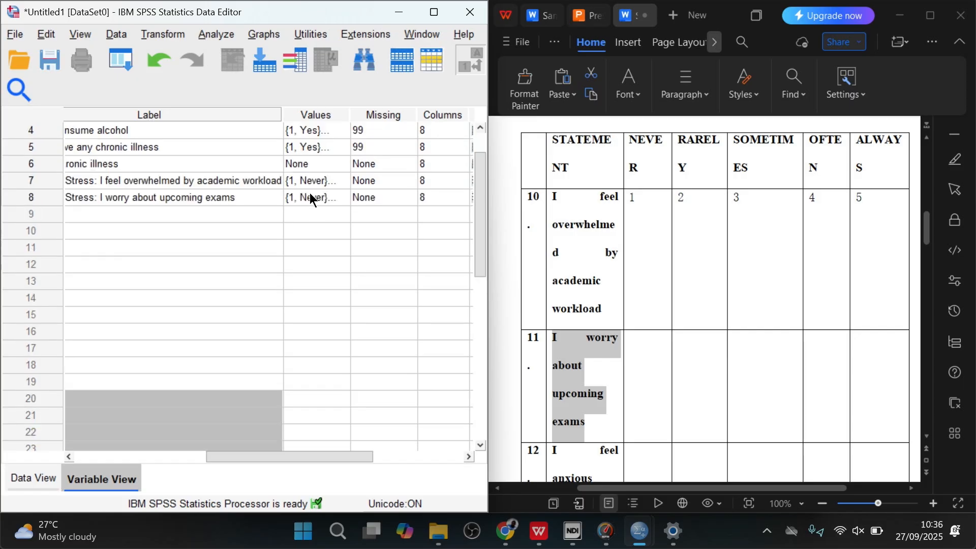
click(318, 248)
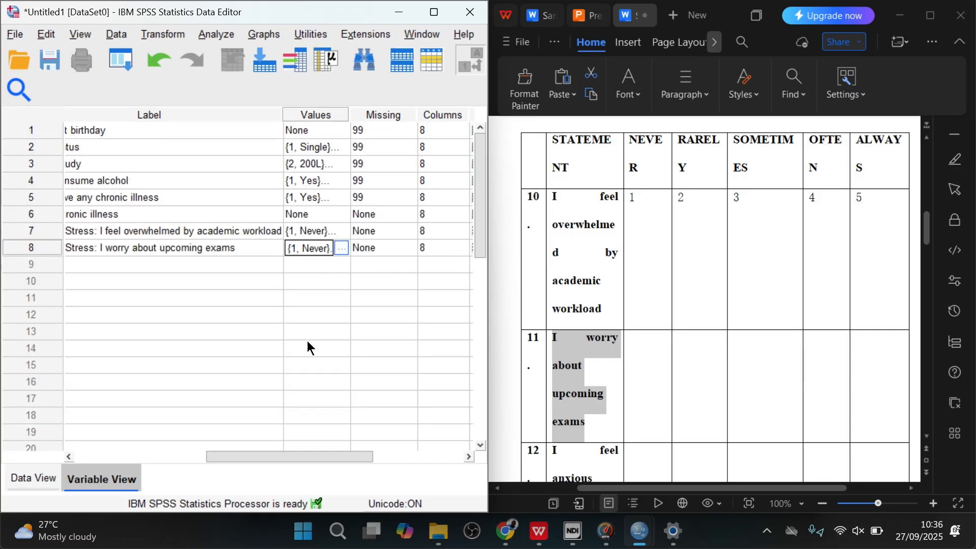
click(303, 449)
drag(303, 449, 373, 447)
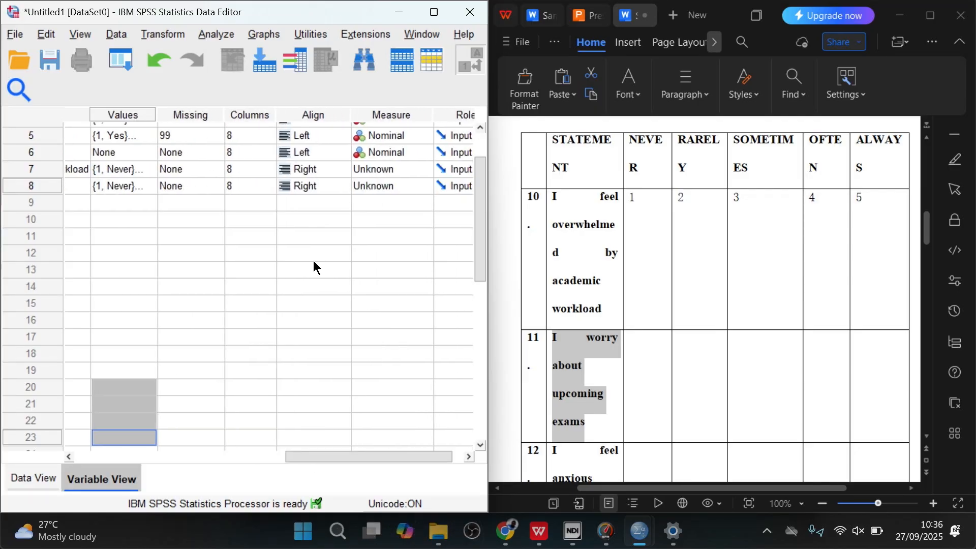
click(304, 172)
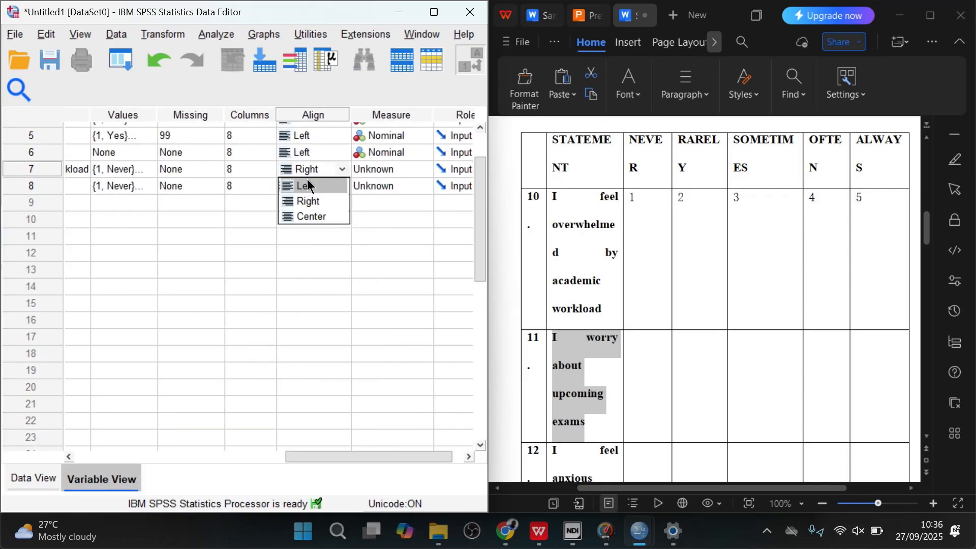
click(307, 185)
click(308, 187)
click(311, 191)
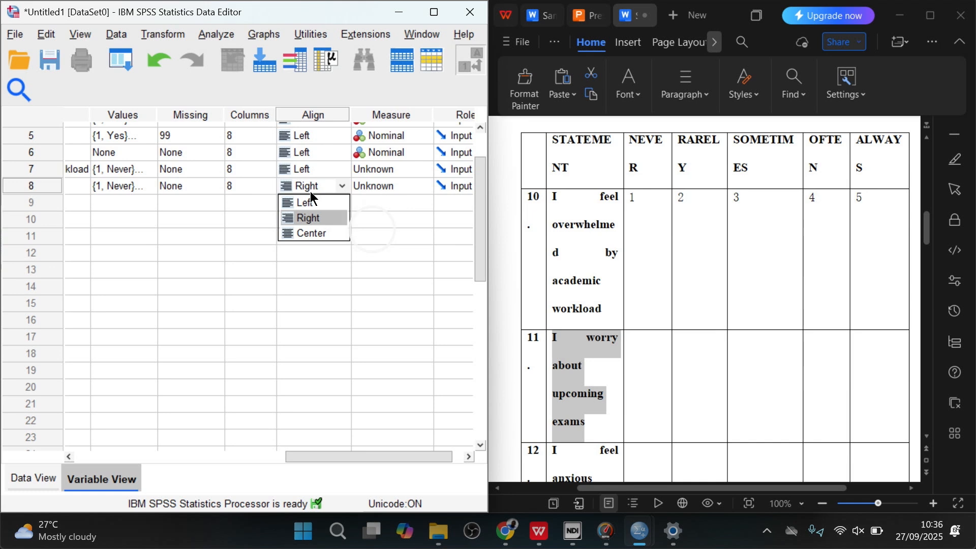
click(298, 201)
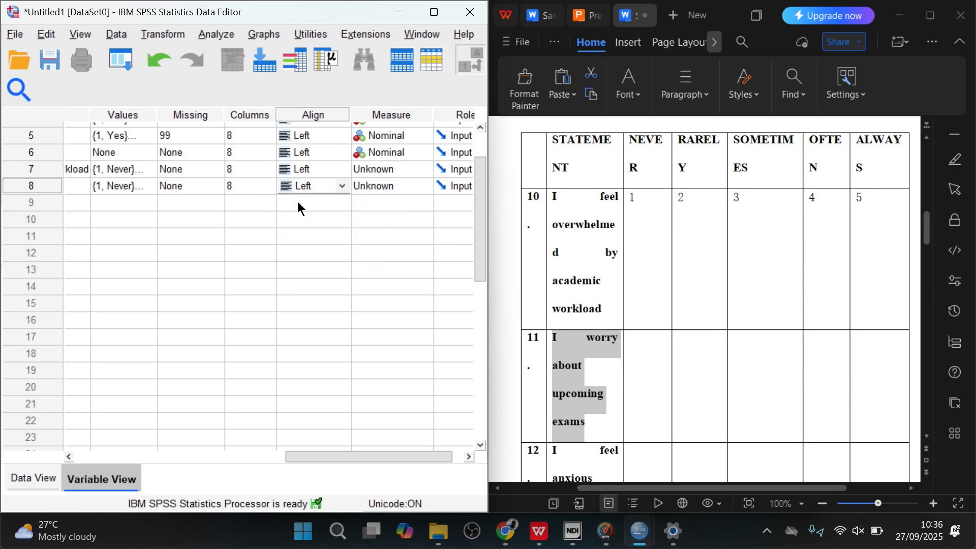
- Set the measurement level of both q10PSoverwhelmed and q11PSexams to Ordinal
click(377, 168)
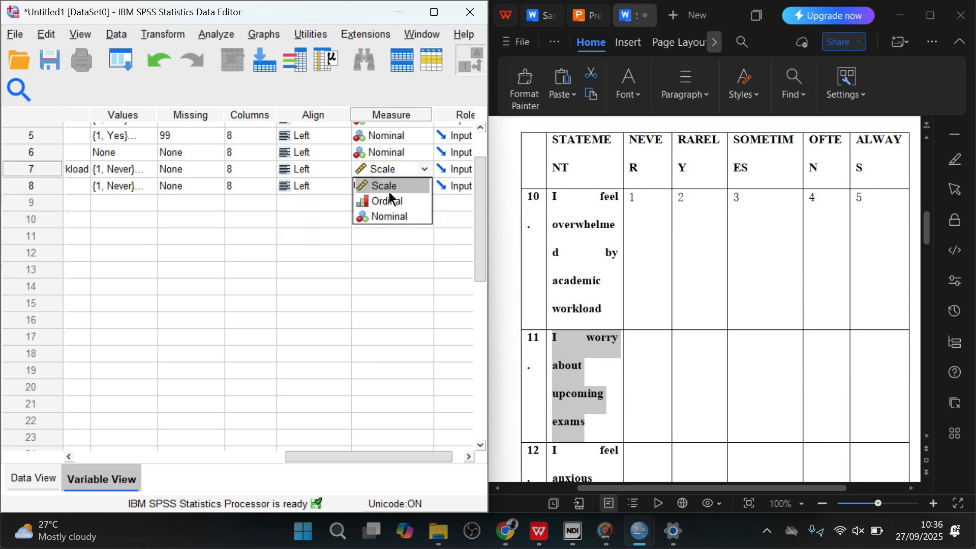
click(391, 201)
click(384, 186)
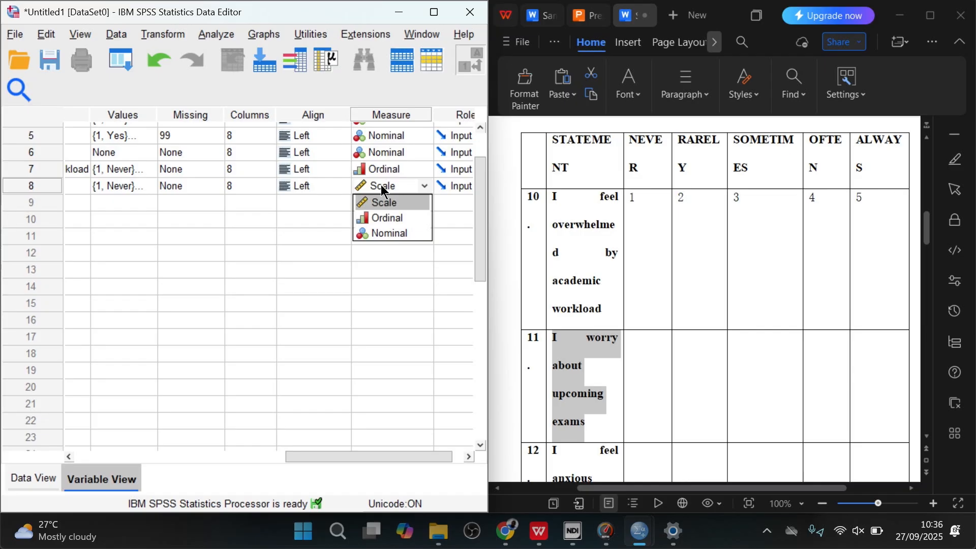
click(391, 218)
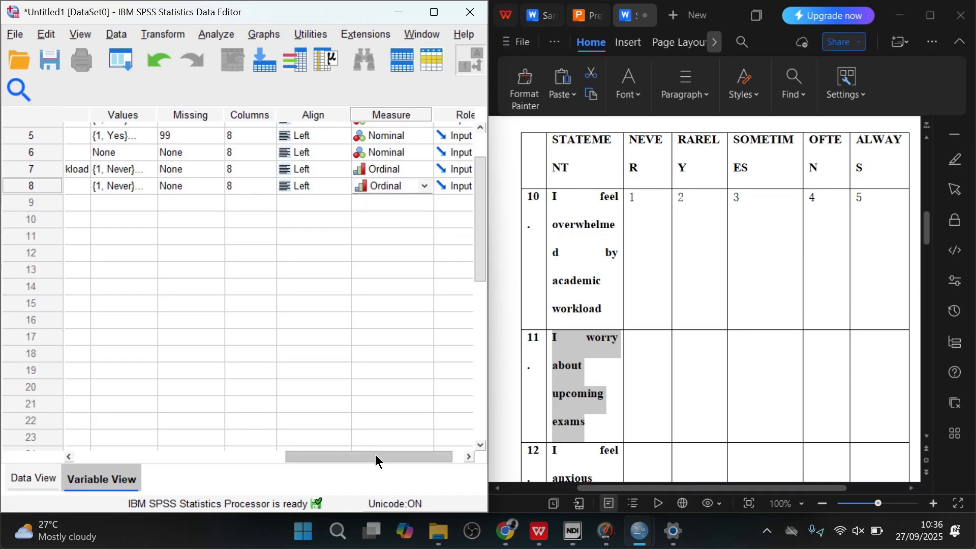
drag(374, 456, 199, 477)
click(711, 305)
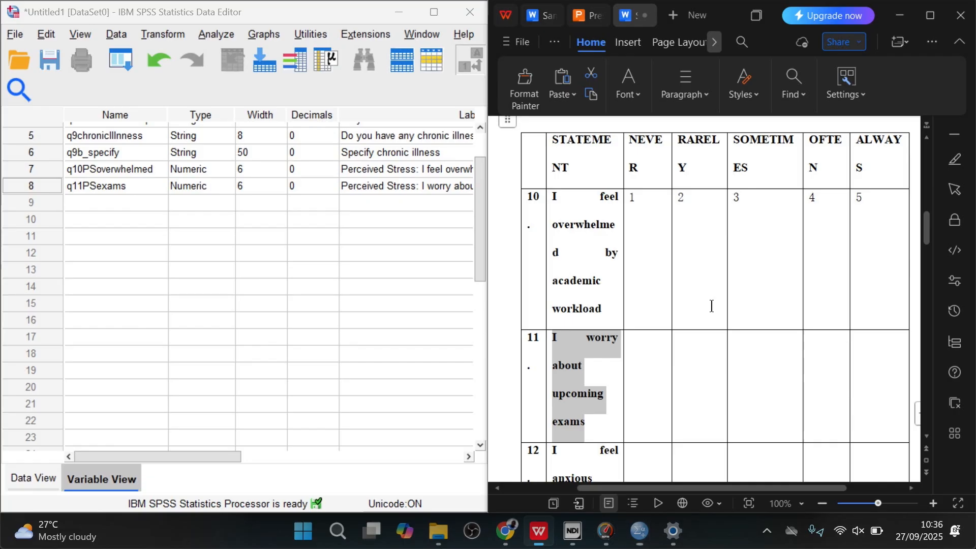
- Look through the questionnaire from the remaining Perceived Stress items through Sections C and D to the Section E questions
scroll(711, 306, down, 5)
scroll(711, 305, down, 12)
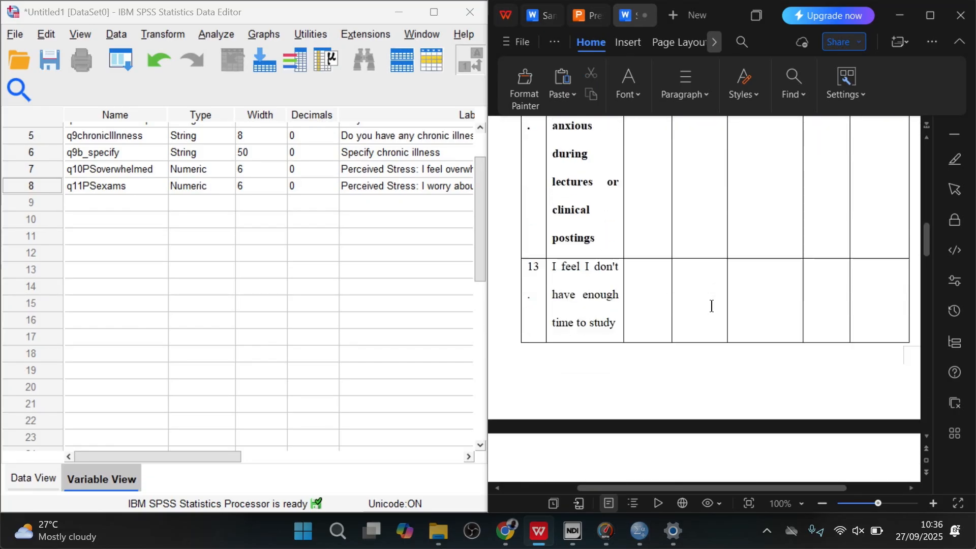
scroll(711, 306, down, 10)
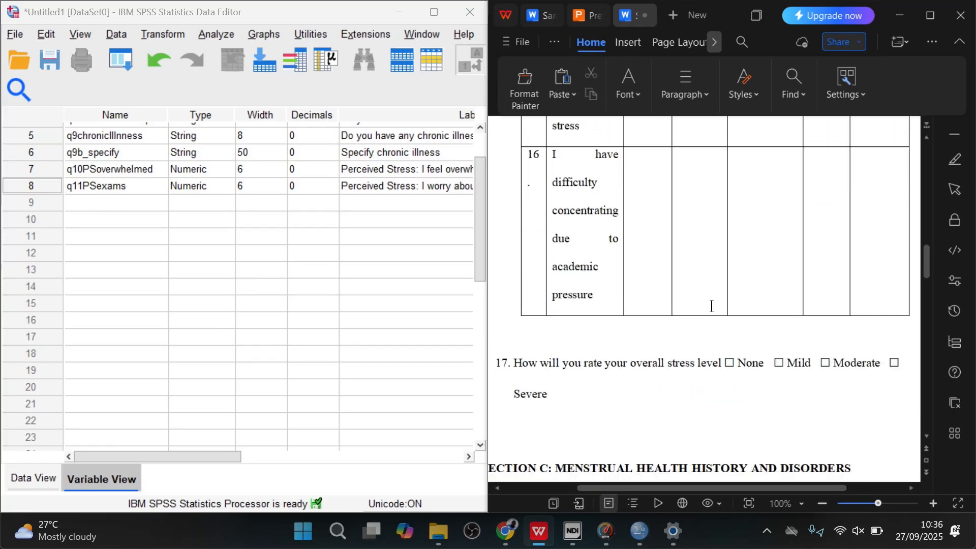
scroll(711, 306, left, 2)
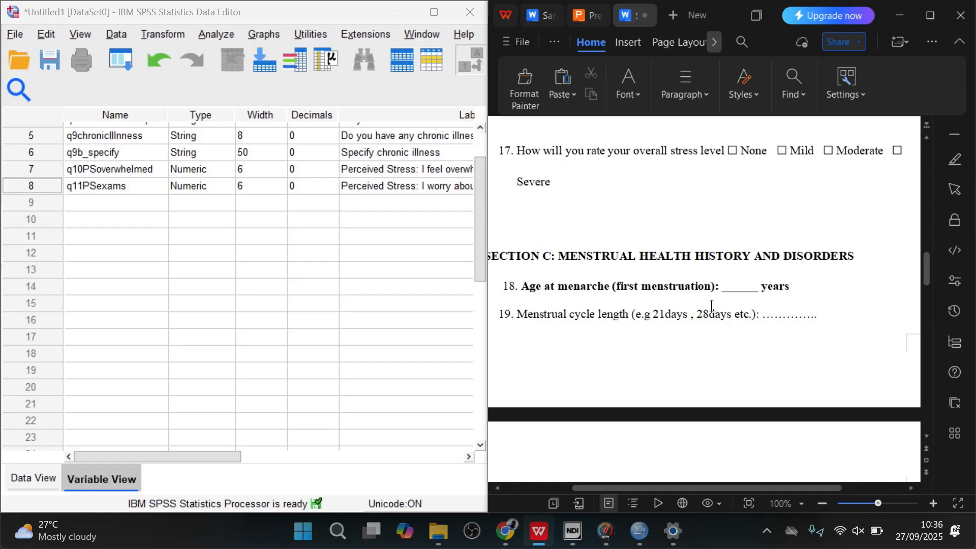
scroll(711, 305, left, 1)
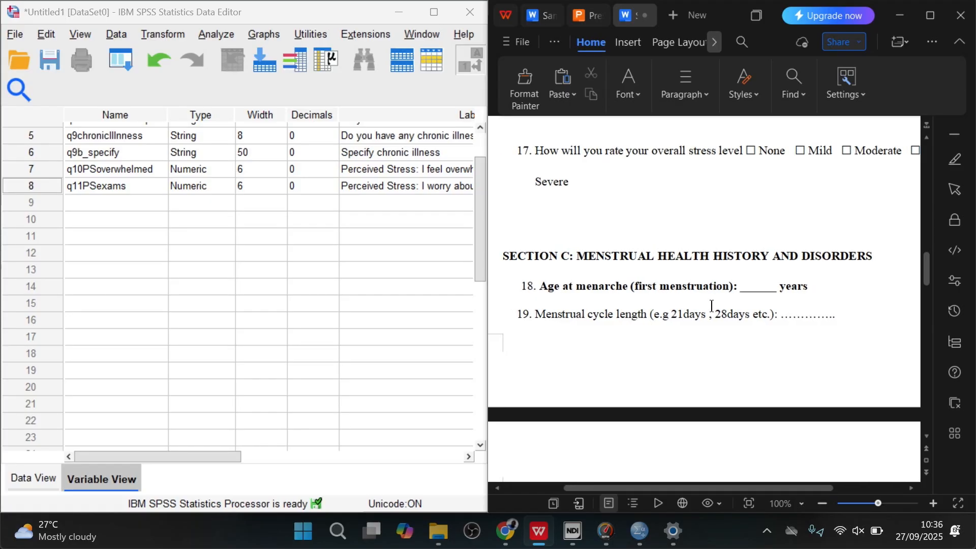
scroll(711, 305, down, 1)
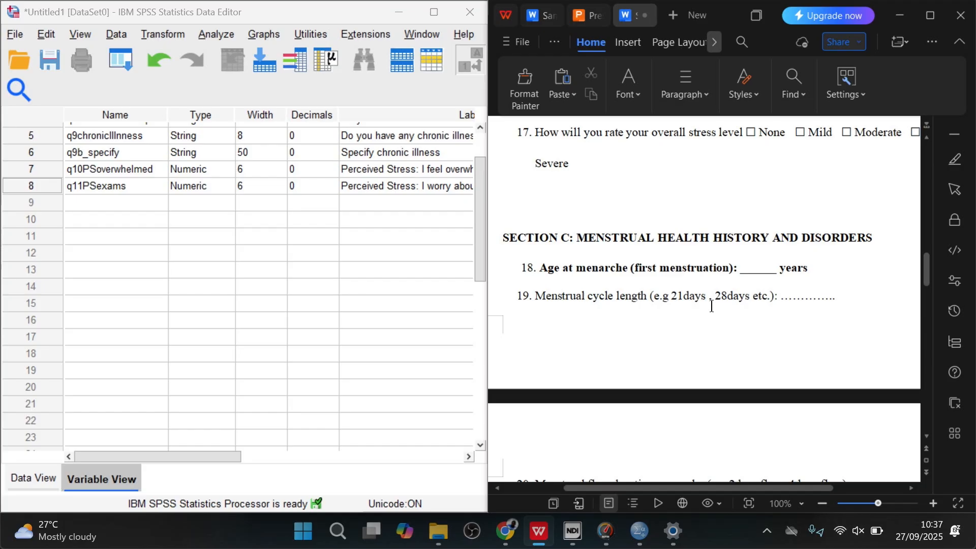
scroll(711, 305, down, 1)
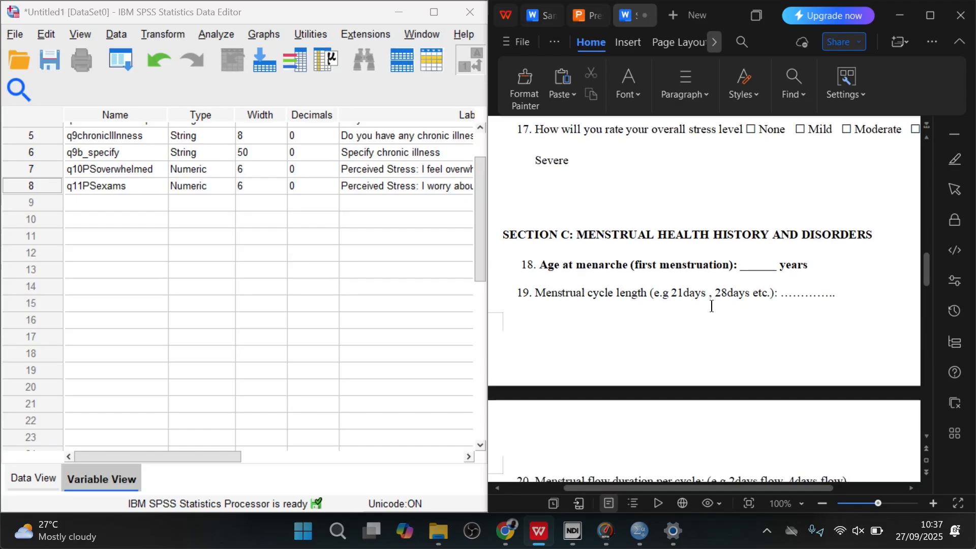
scroll(711, 306, down, 1)
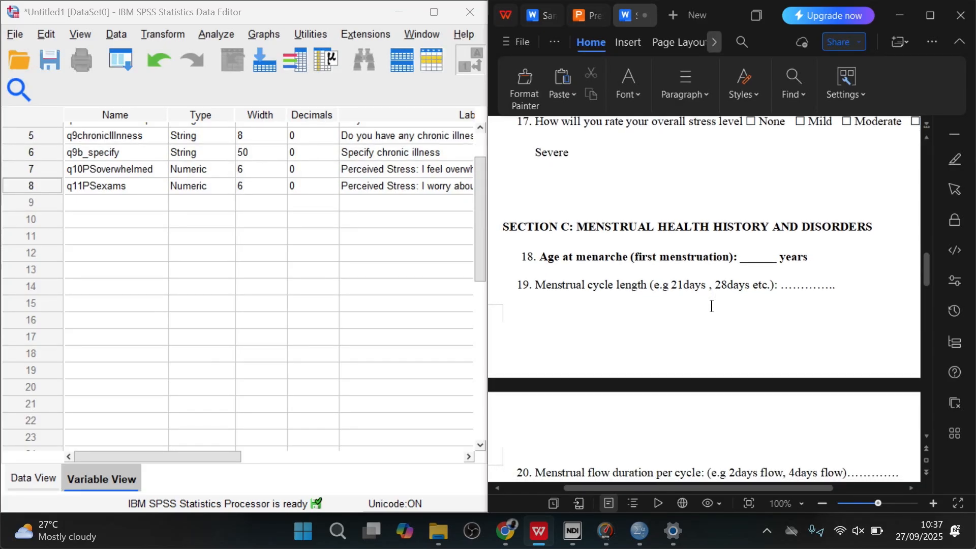
scroll(711, 306, down, 2)
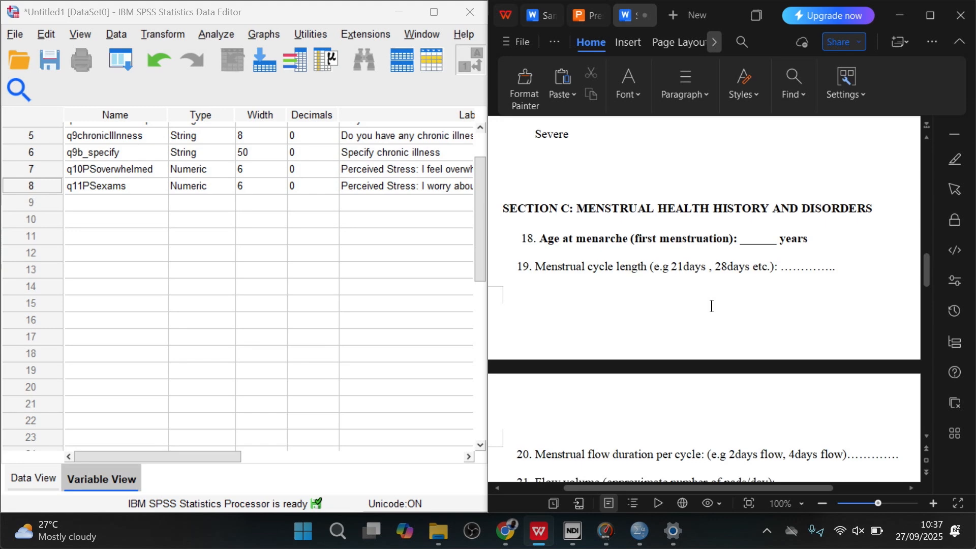
scroll(711, 306, down, 4)
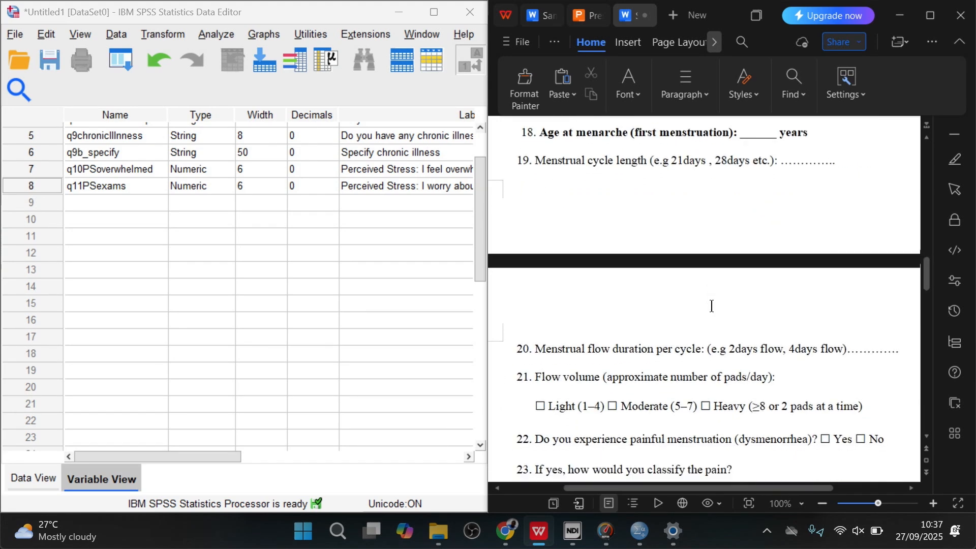
scroll(711, 306, down, 6)
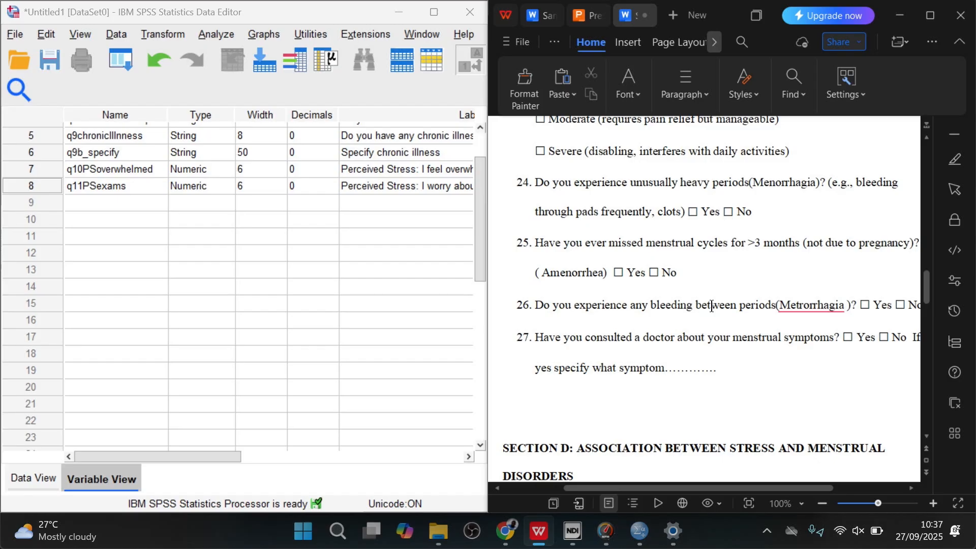
scroll(711, 306, down, 8)
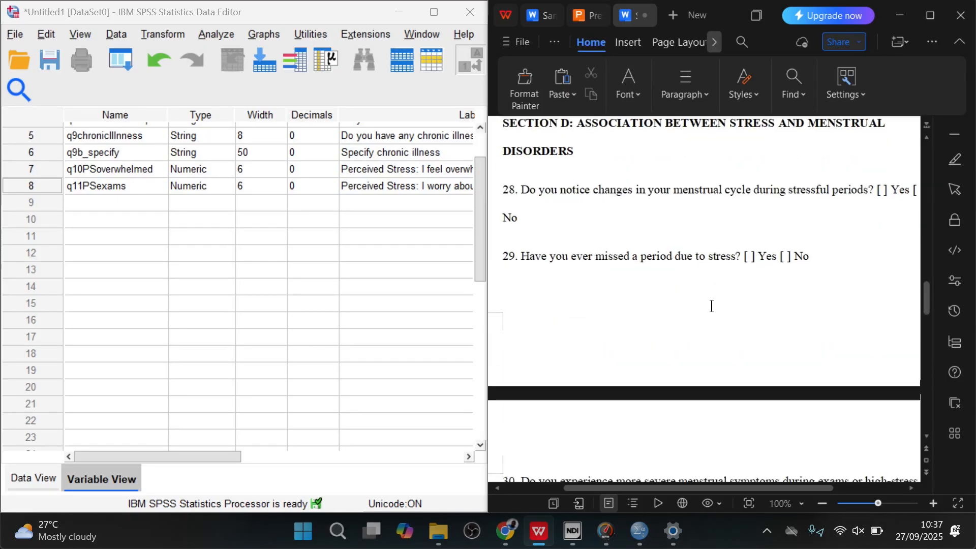
scroll(711, 306, down, 5)
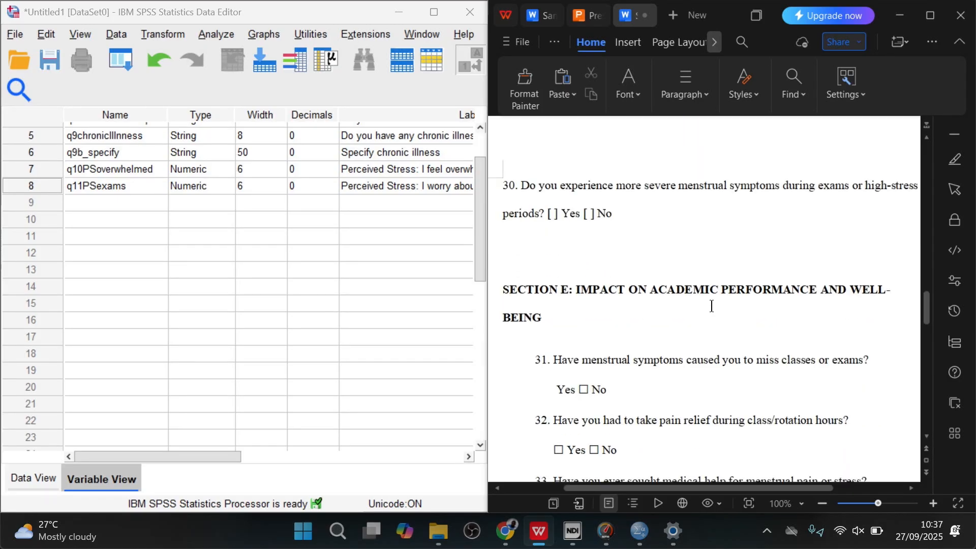
scroll(711, 305, down, 1)
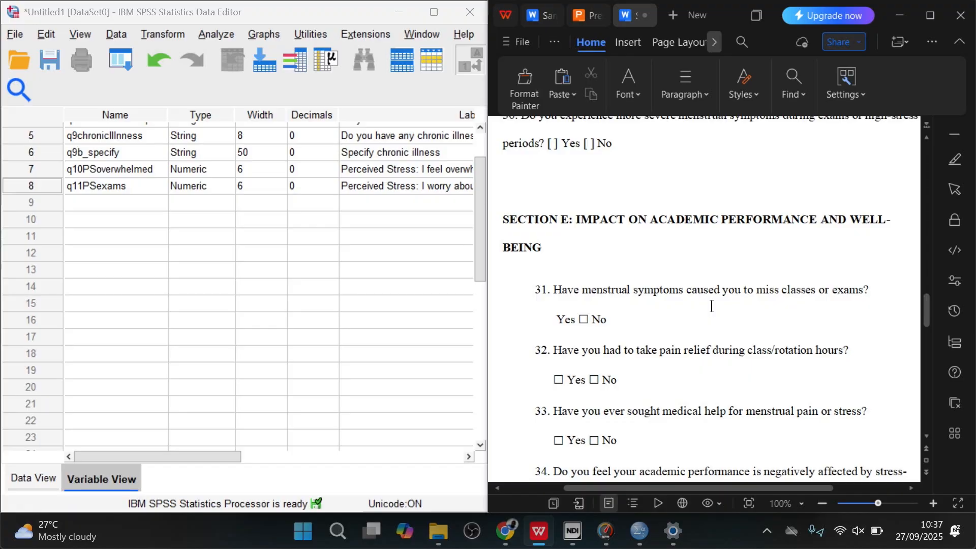
scroll(711, 306, up, 2)
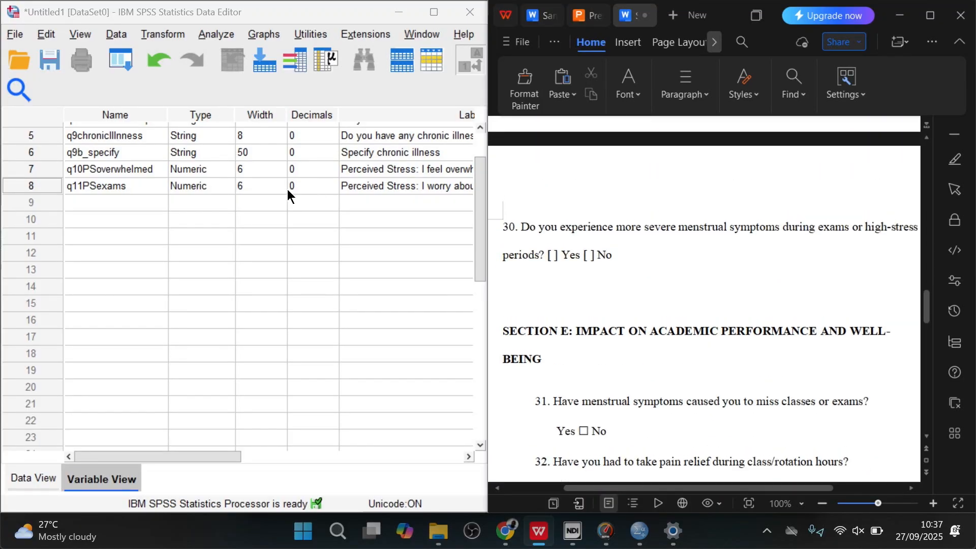
- Set the width of both q10PSoverwhelmed and q11PSexams to 8
click(280, 164)
click(282, 173)
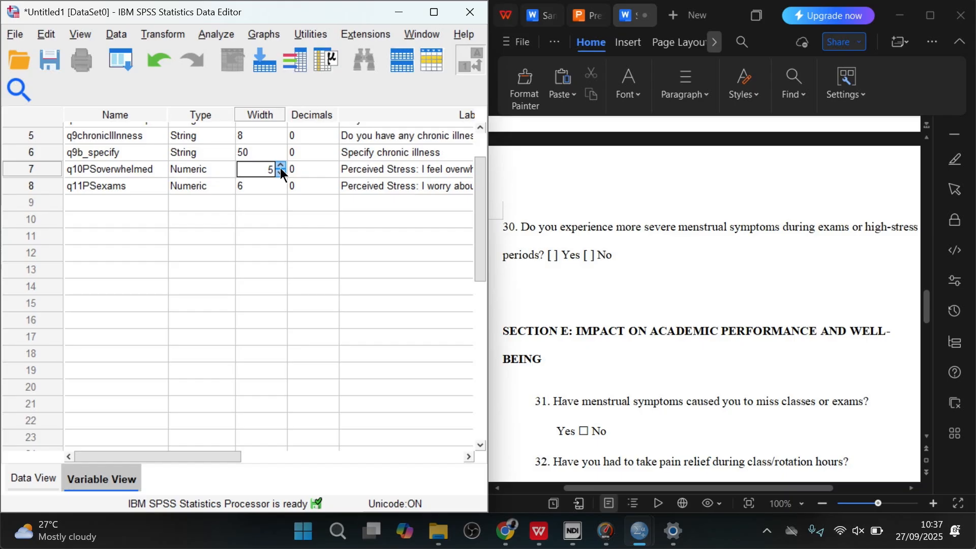
click(280, 166)
click(280, 166)
click(280, 168)
click(281, 184)
click(280, 183)
click(281, 183)
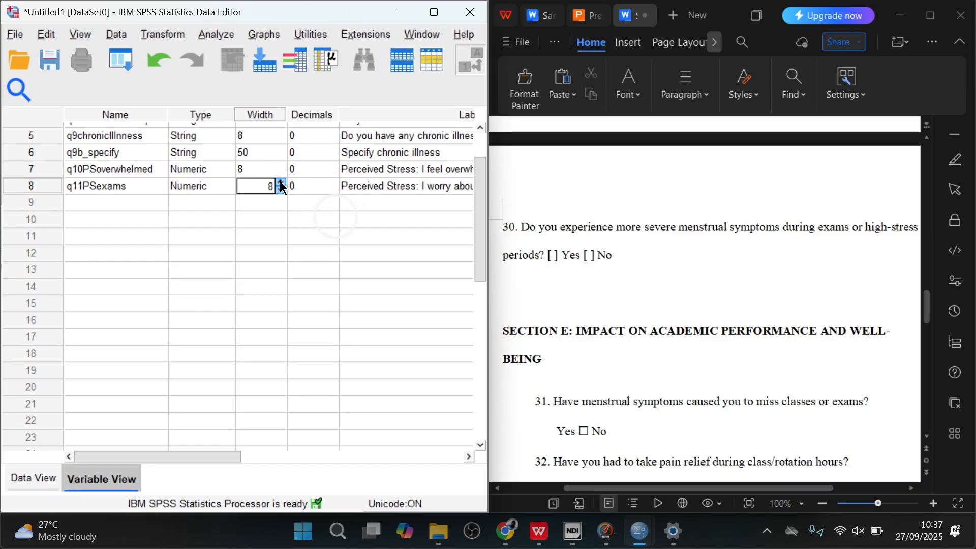
click(281, 183)
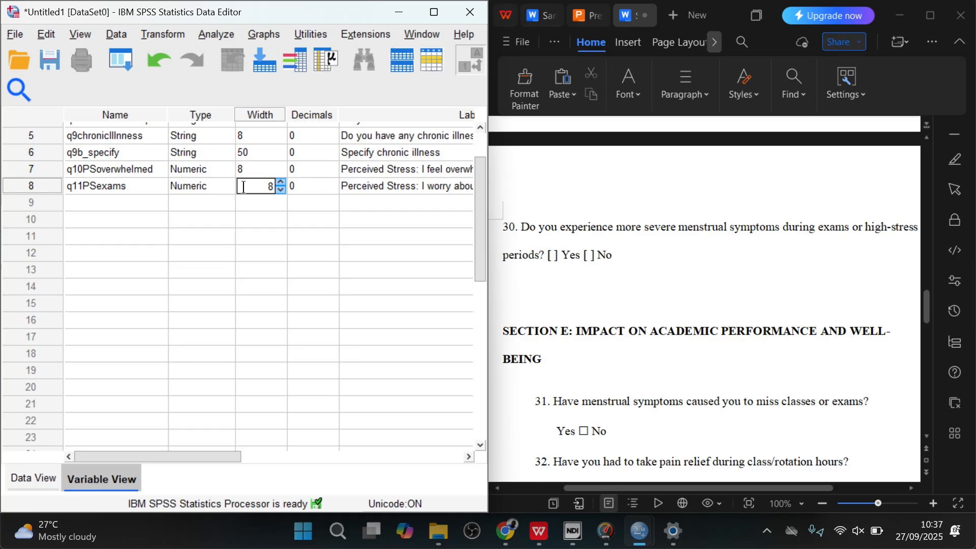
scroll(197, 193, up, 2)
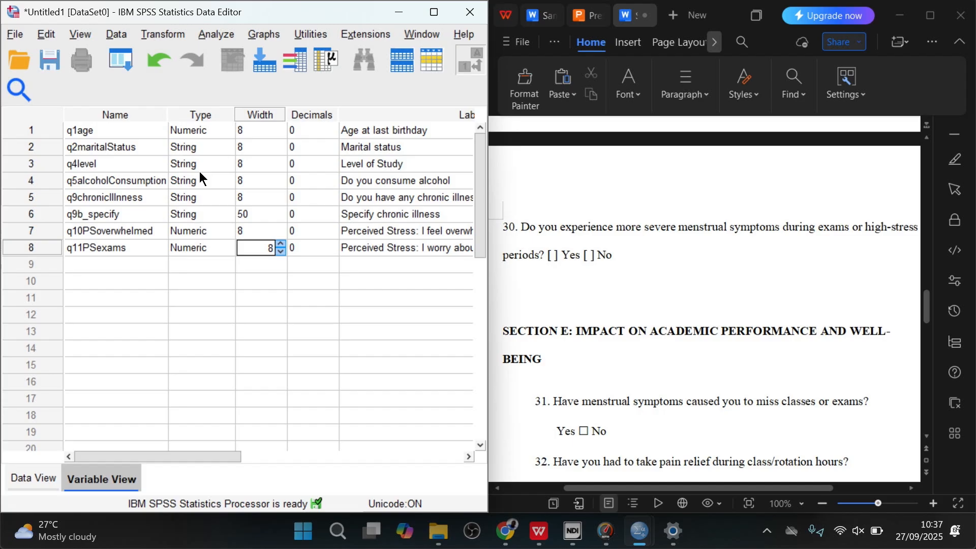
click(199, 147)
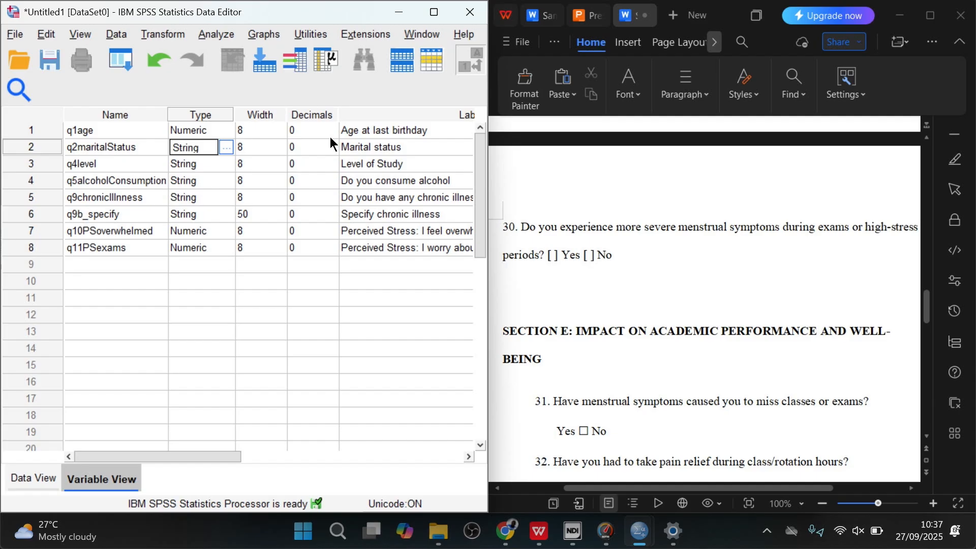
drag(171, 452, 135, 444)
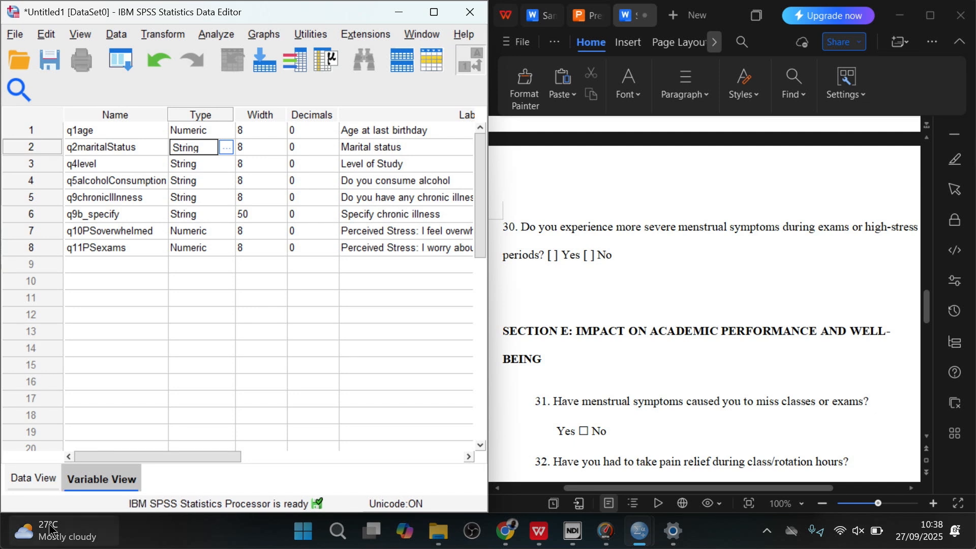
- Read through the rest of the questionnaire to the tick-all-that-apply item 41 on coping with stress
click(601, 306)
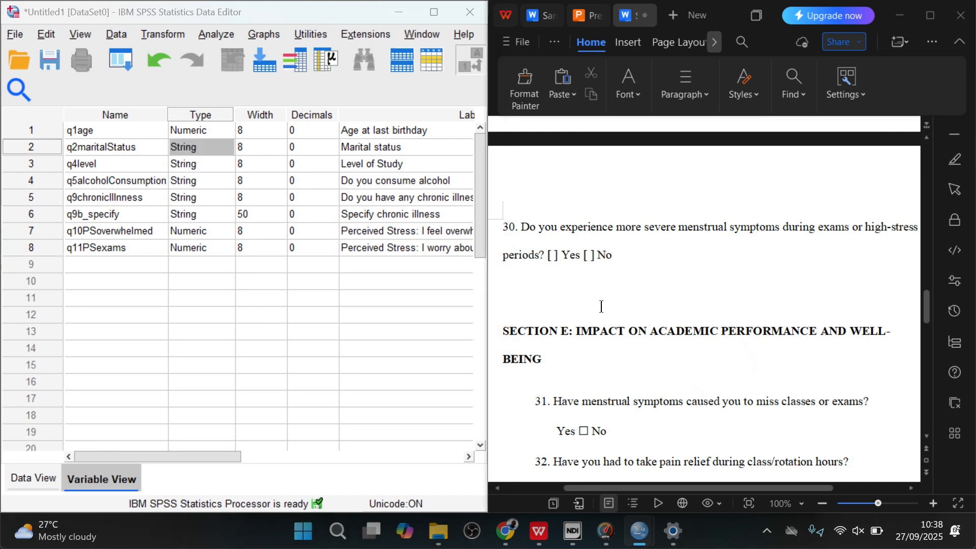
scroll(601, 306, down, 1)
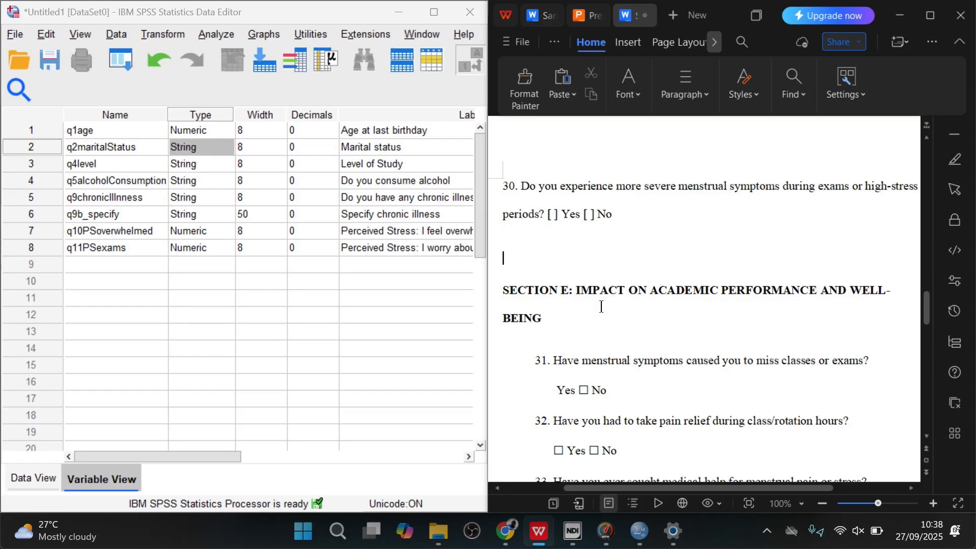
scroll(601, 306, down, 4)
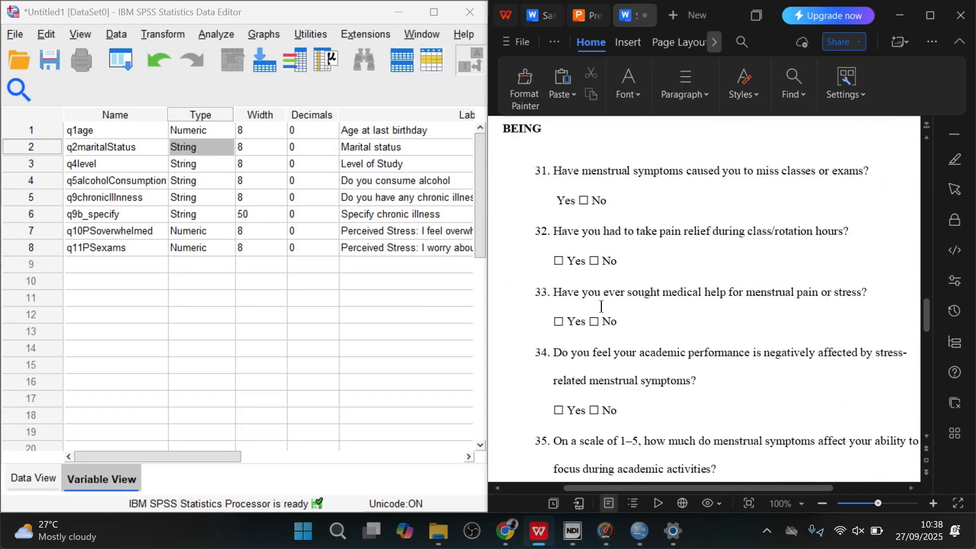
scroll(601, 306, down, 12)
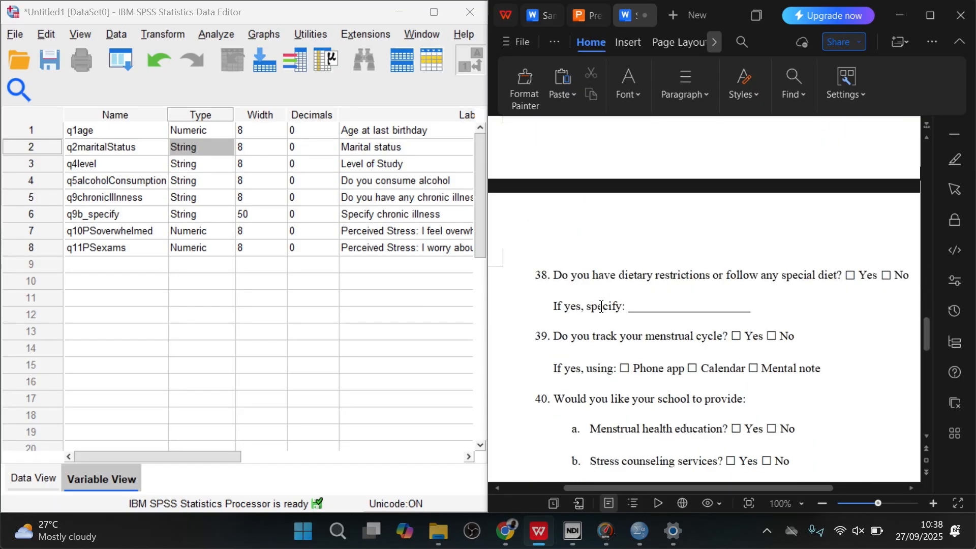
scroll(601, 306, down, 4)
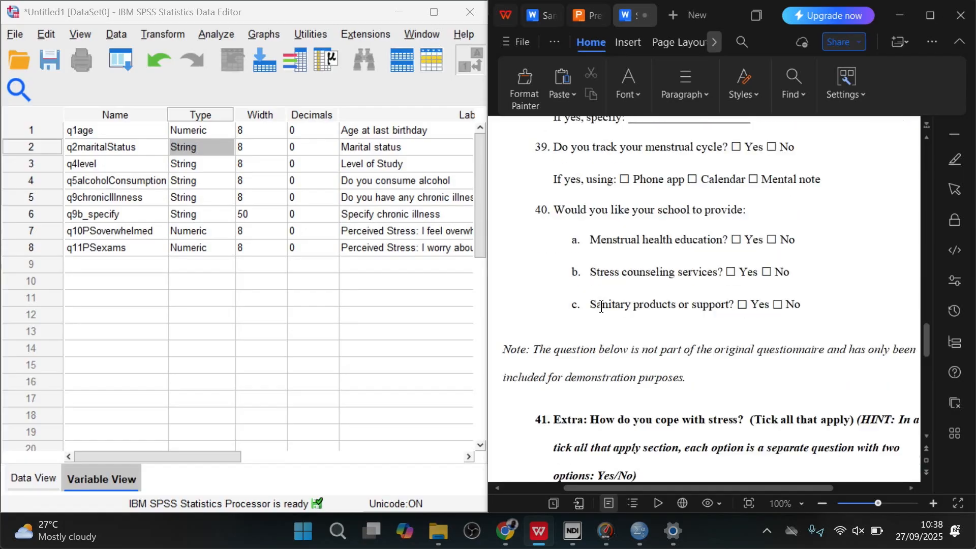
scroll(601, 306, down, 3)
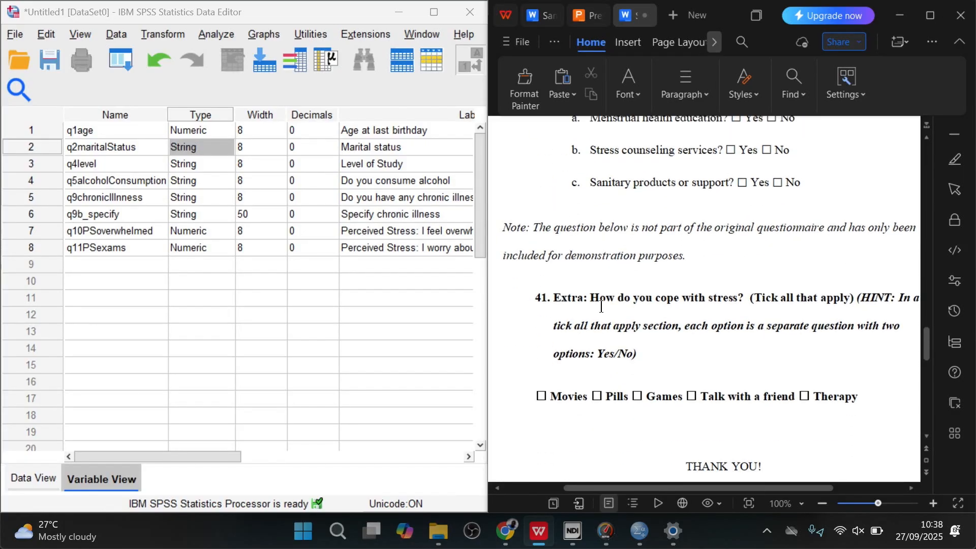
scroll(601, 306, down, 1)
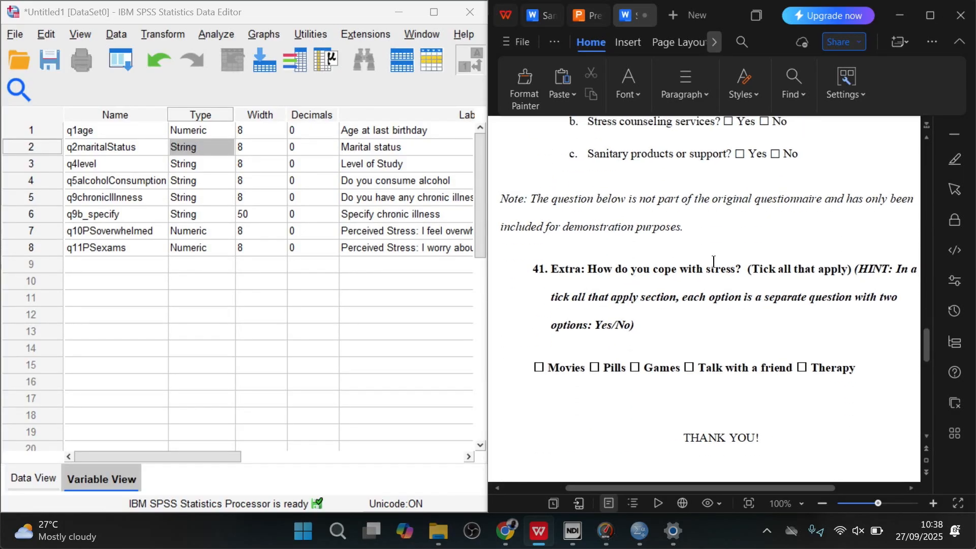
scroll(713, 262, right, 1)
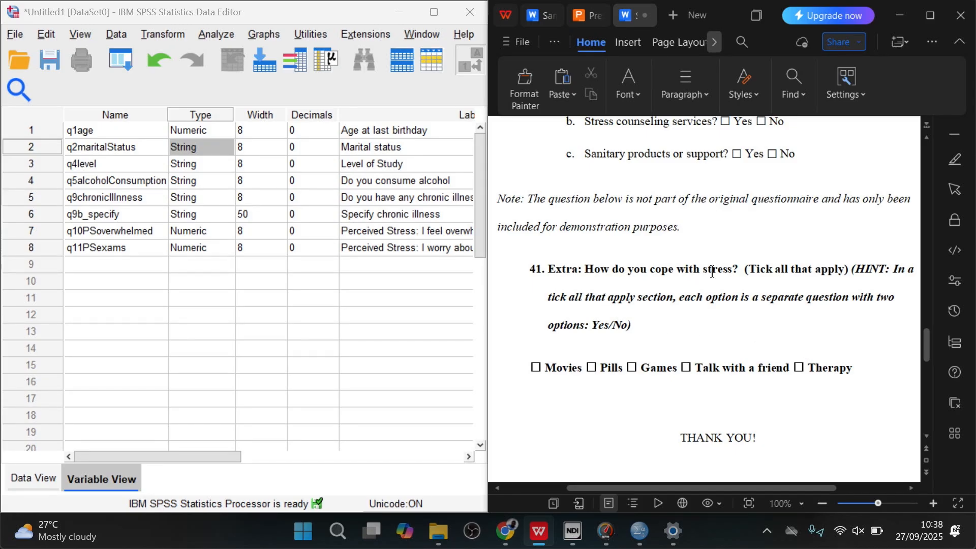
- Add a variable named q41copeMovies in row 9 for item 41's Movies option and set its type to String
click(90, 263)
text(q)
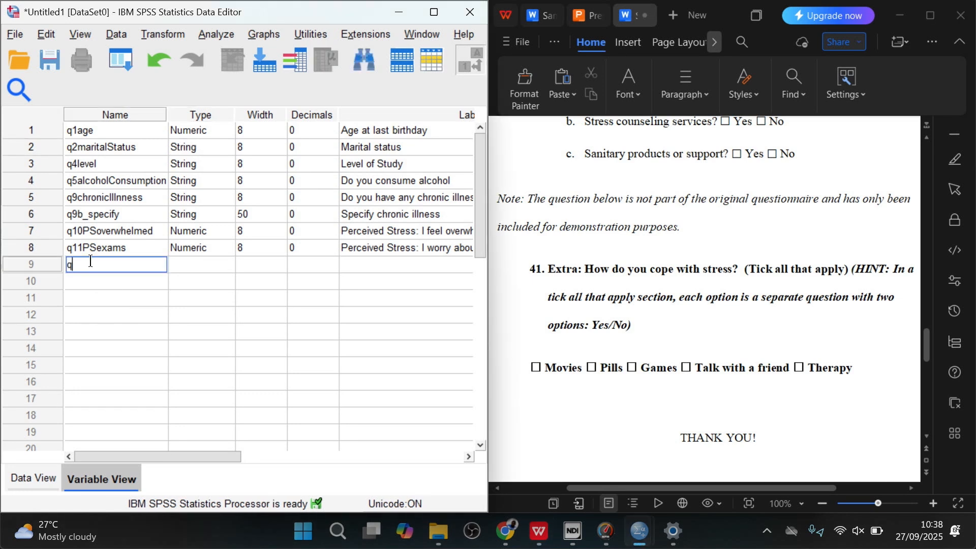
text(41copeMovies)
click(206, 265)
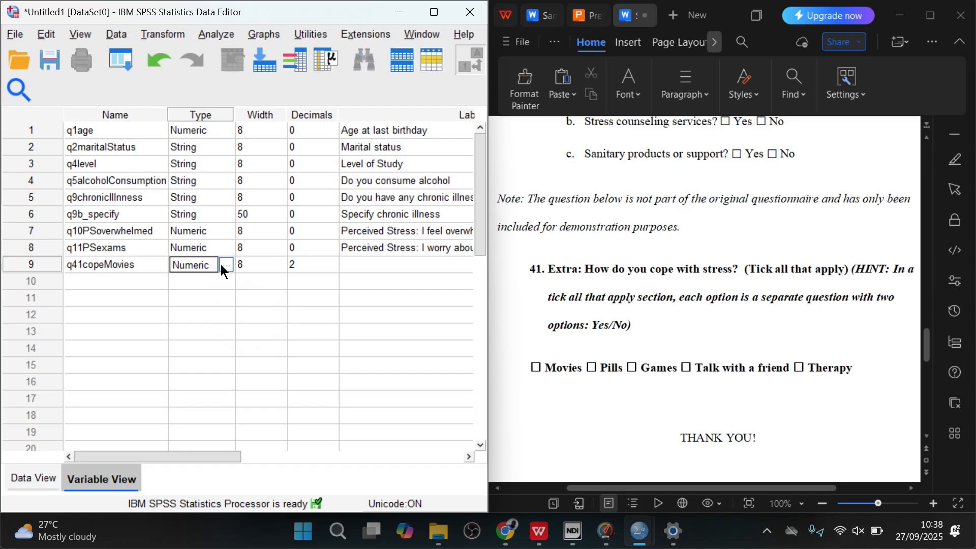
click(224, 264)
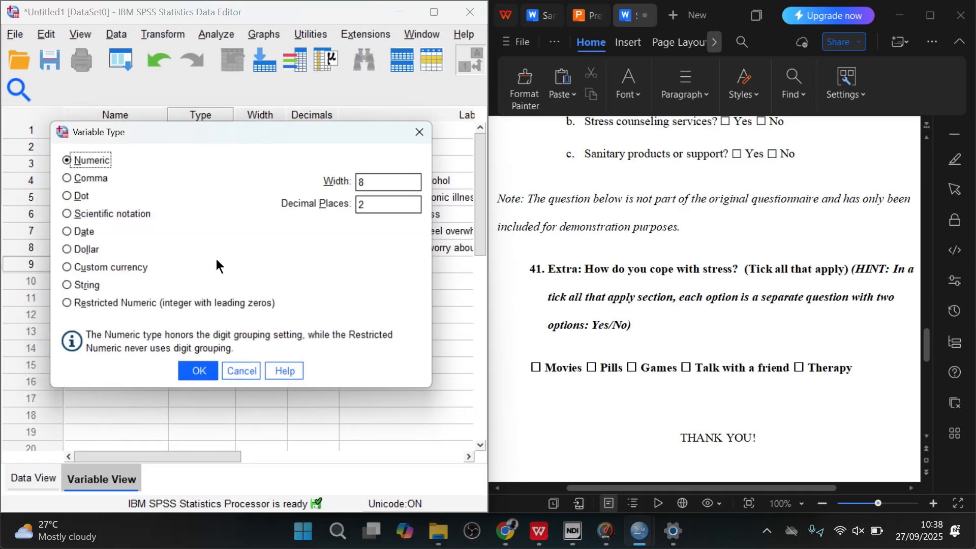
click(75, 288)
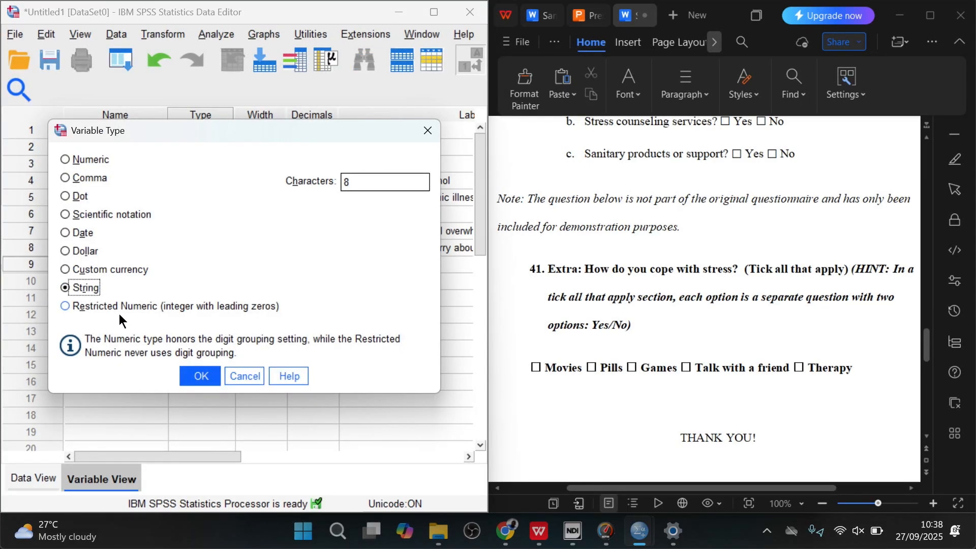
click(206, 377)
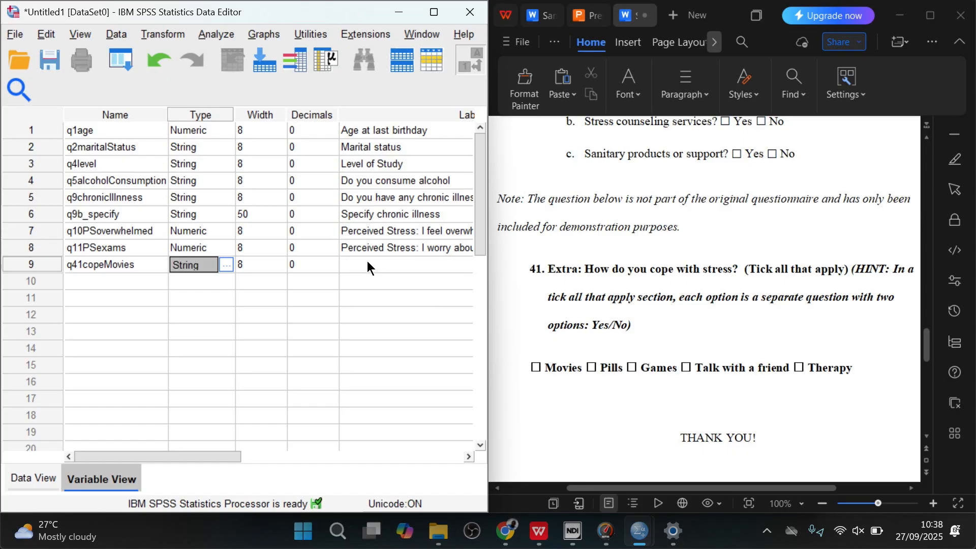
- Label the q41copeMovies variable "How do you cope with stress(Movies)"
drag(221, 454, 260, 456)
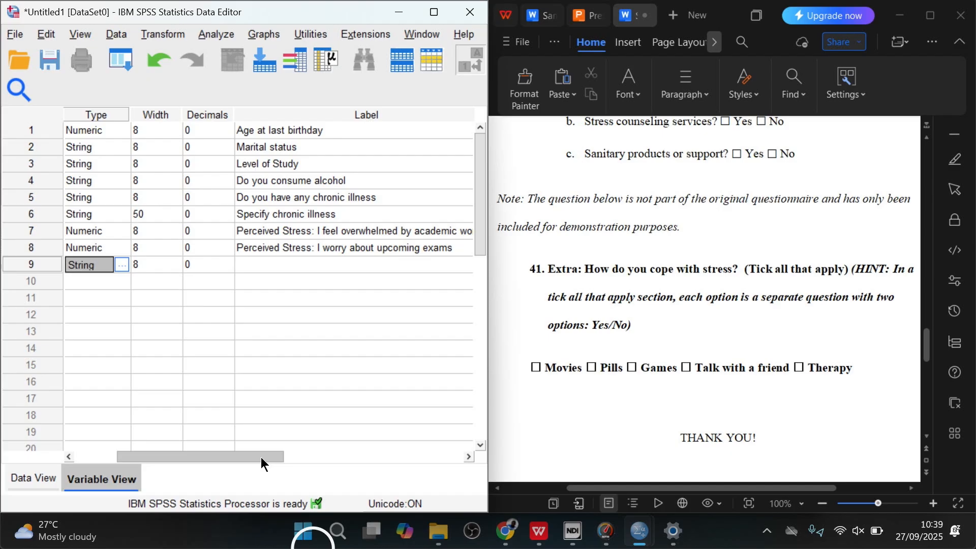
drag(261, 457, 273, 456)
click(235, 261)
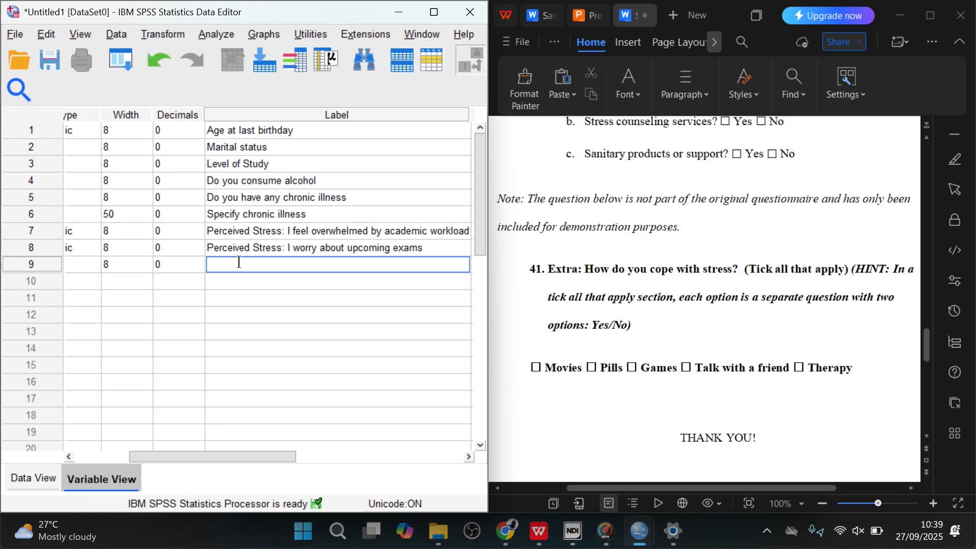
text(How do you cope with stress()
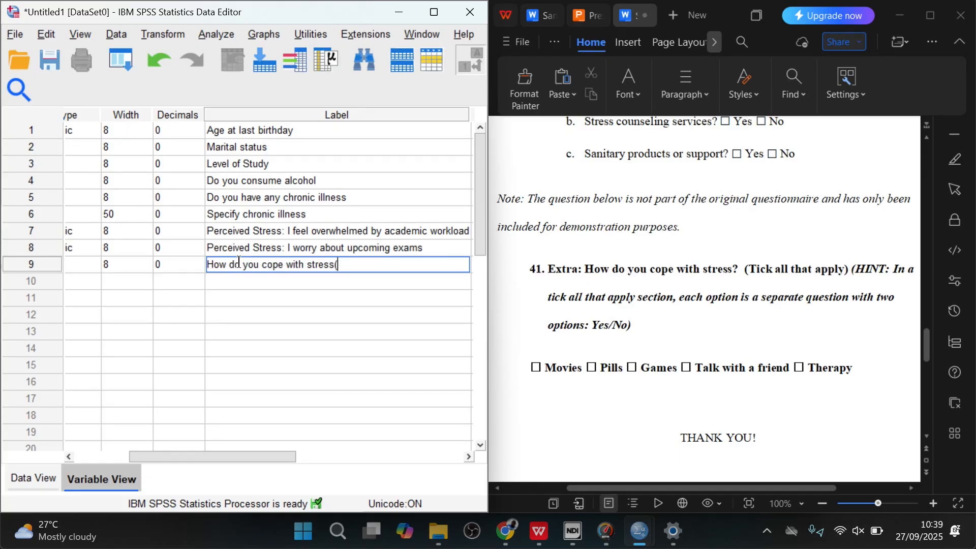
text(Movies))
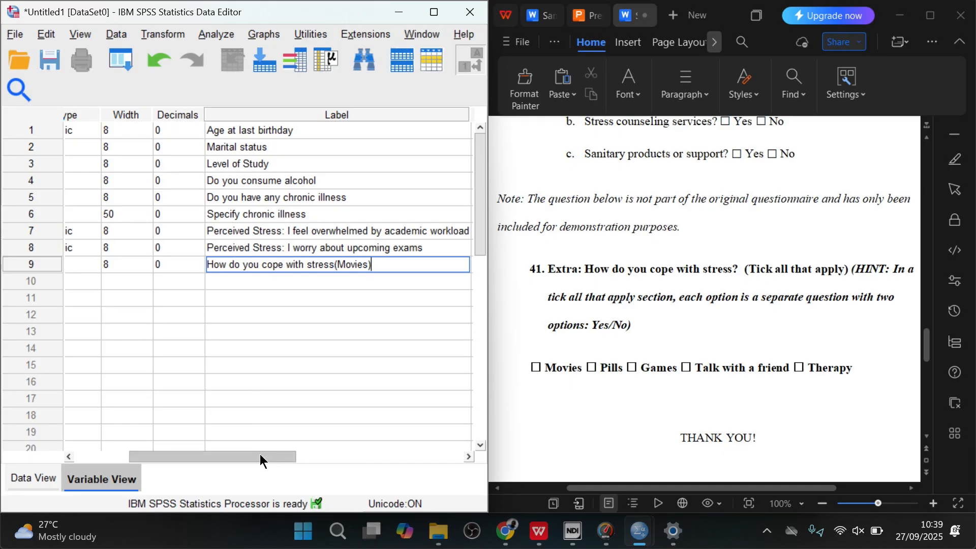
- Copy the Yes/No value labels from q5alcoholConsumption to q41copeMovies
drag(261, 453, 341, 453)
right_click(309, 179)
click(316, 184)
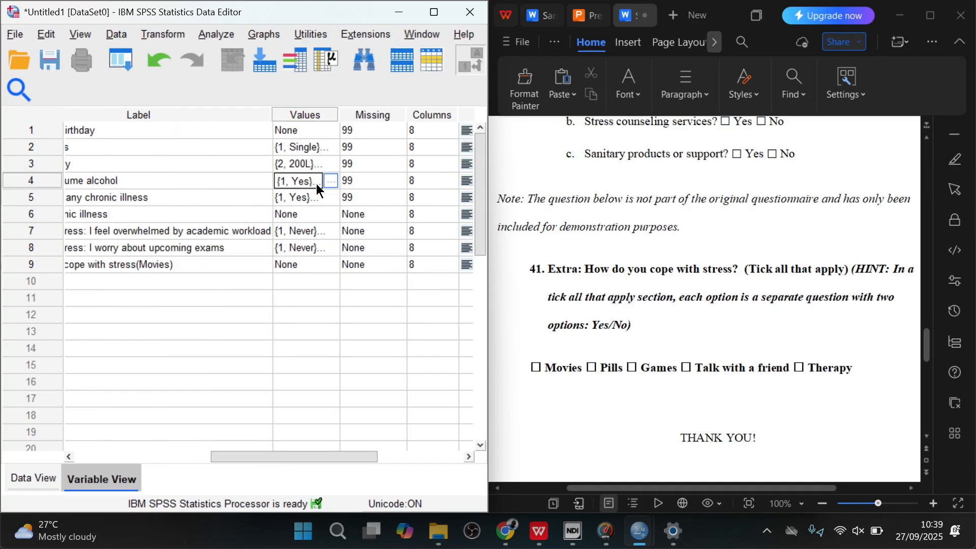
click(298, 260)
right_click(298, 260)
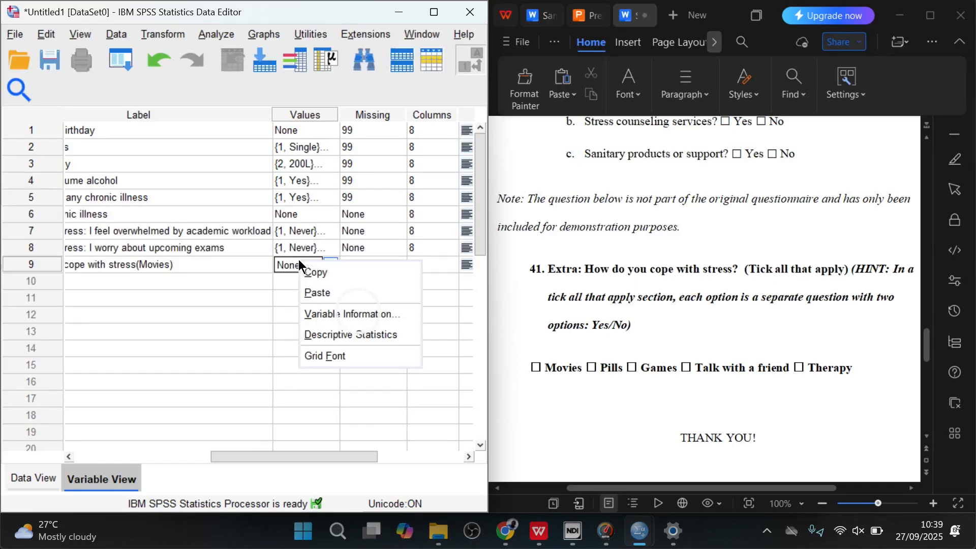
click(325, 294)
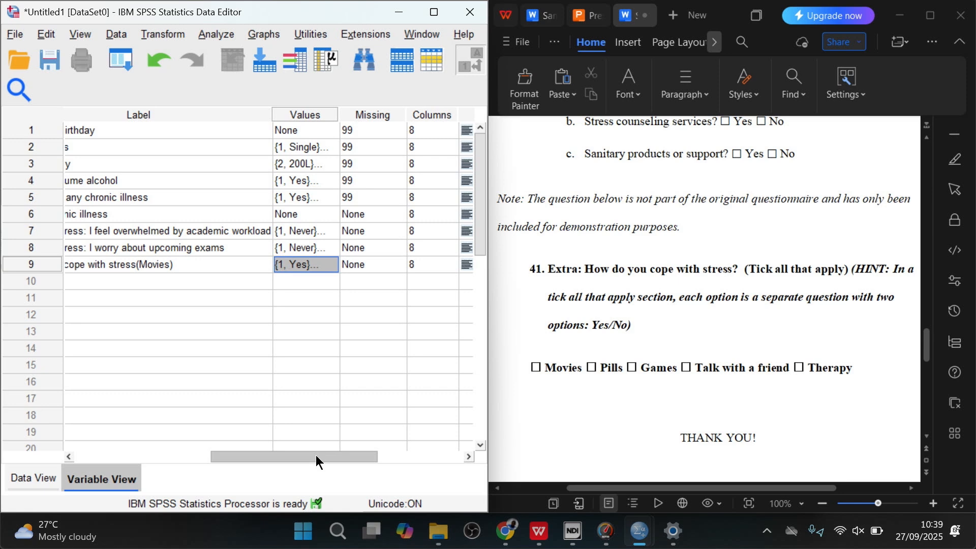
- Duplicate the whole q41copeMovies variable definition into row 10
drag(321, 455, 106, 423)
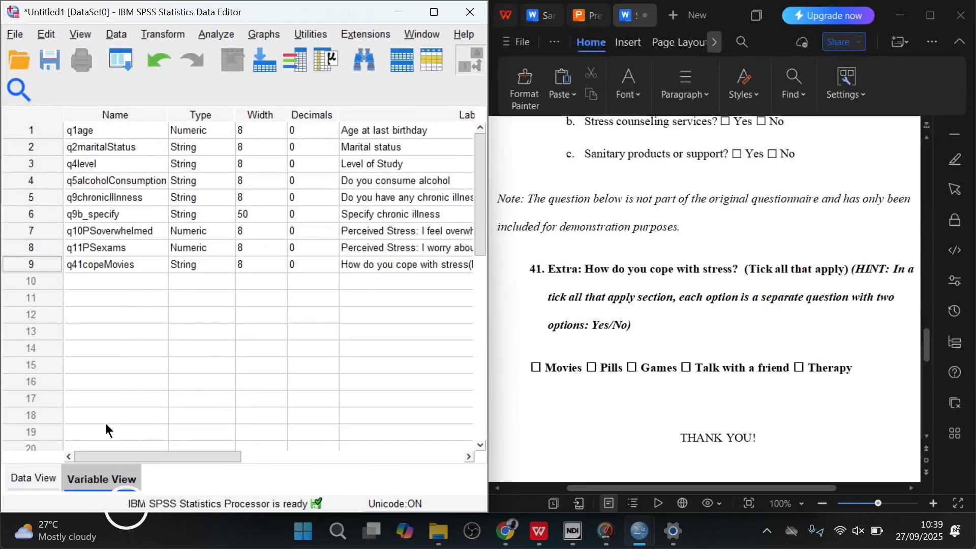
click(44, 262)
right_click(45, 264)
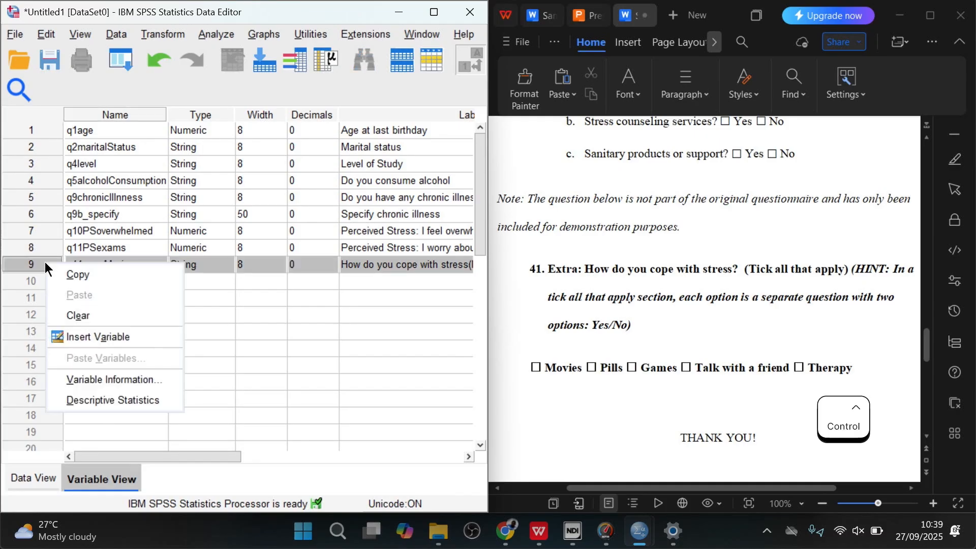
click(60, 269)
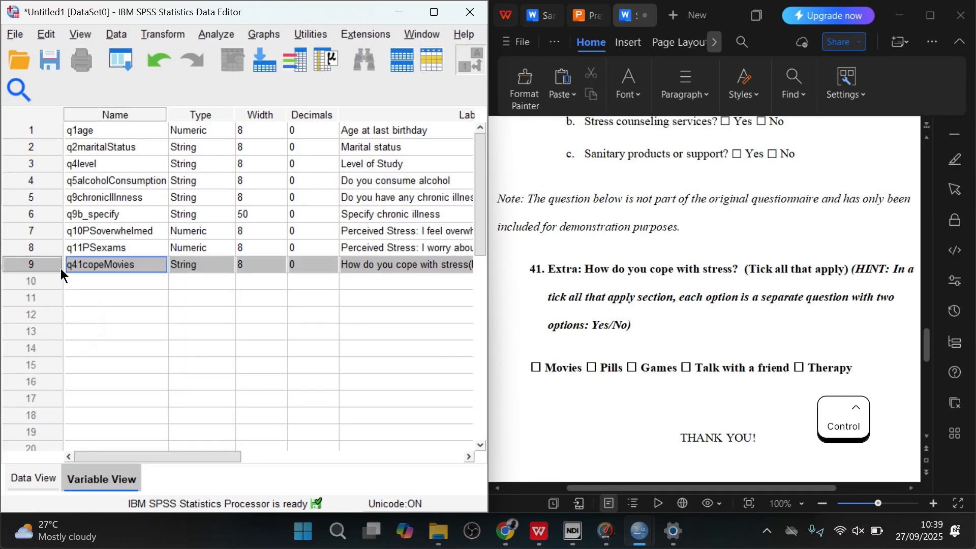
click(36, 276)
key(ctrl+v)
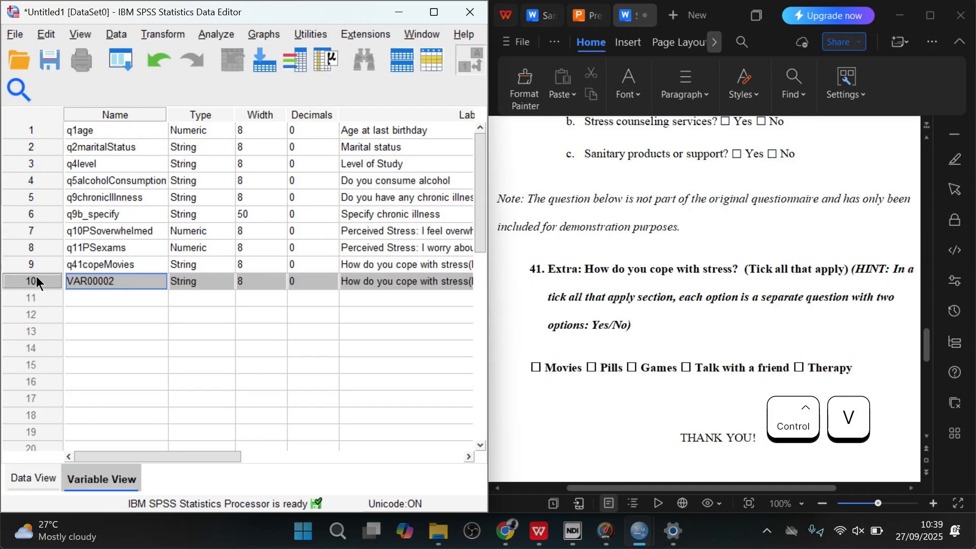
- Rename the duplicated variable in row 10 as q41copePills
double_click(132, 277)
double_click(131, 278)
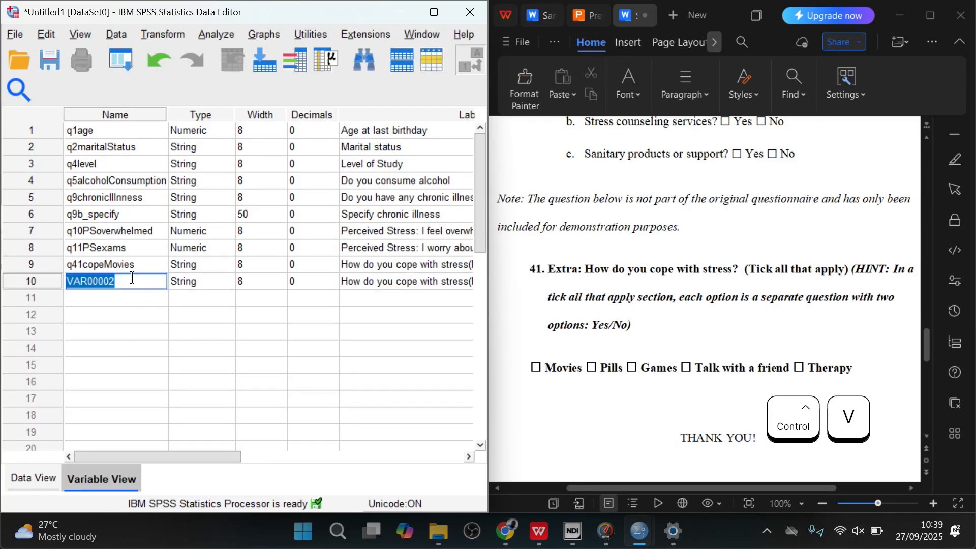
text(q41cop)
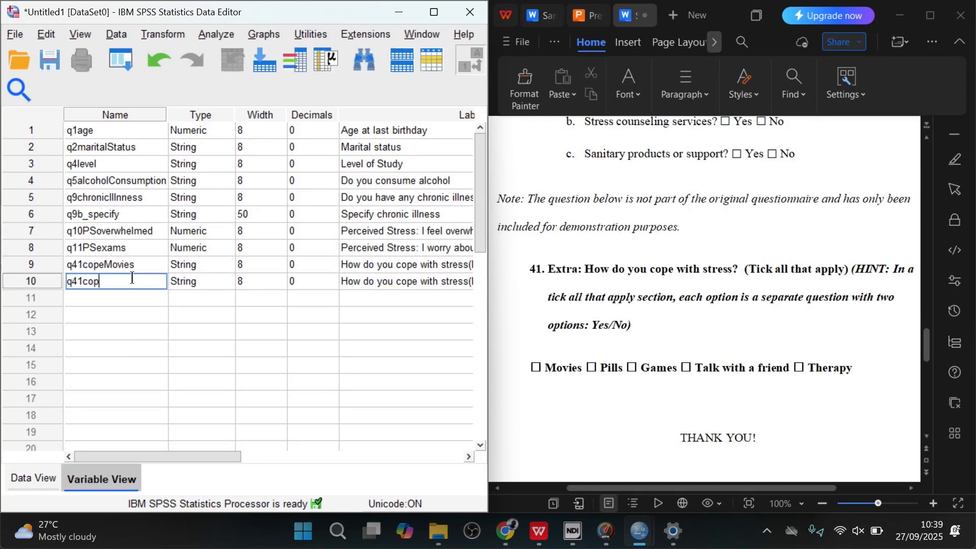
text(ePills)
- Change the label of q41copePills to "How do you cope with stress(Pills)"
click(377, 285)
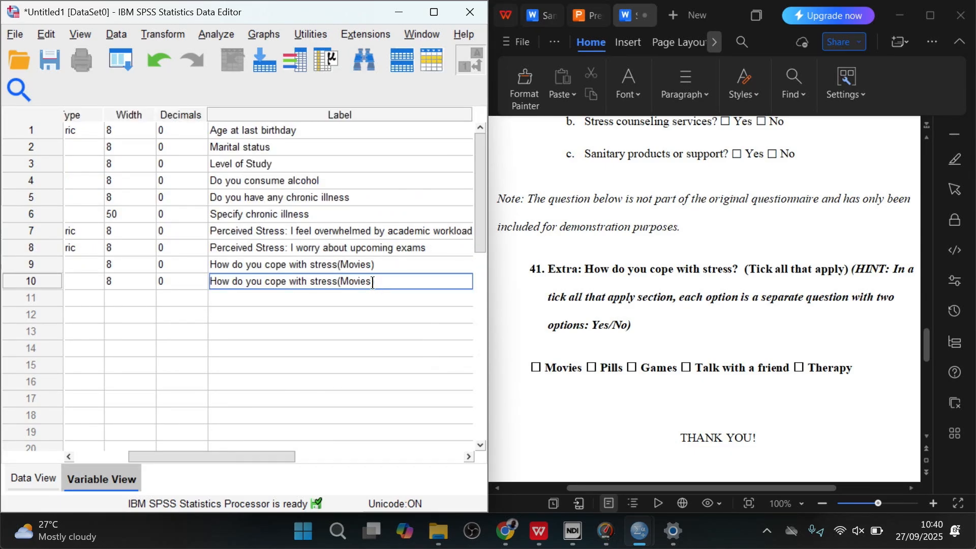
key(BackSpace)
key(BackSpace)
key(BackSpace)
key(BackSpace)
key(BackSpace)
key(BackSpace)
text(Pills)
right_click(390, 296)
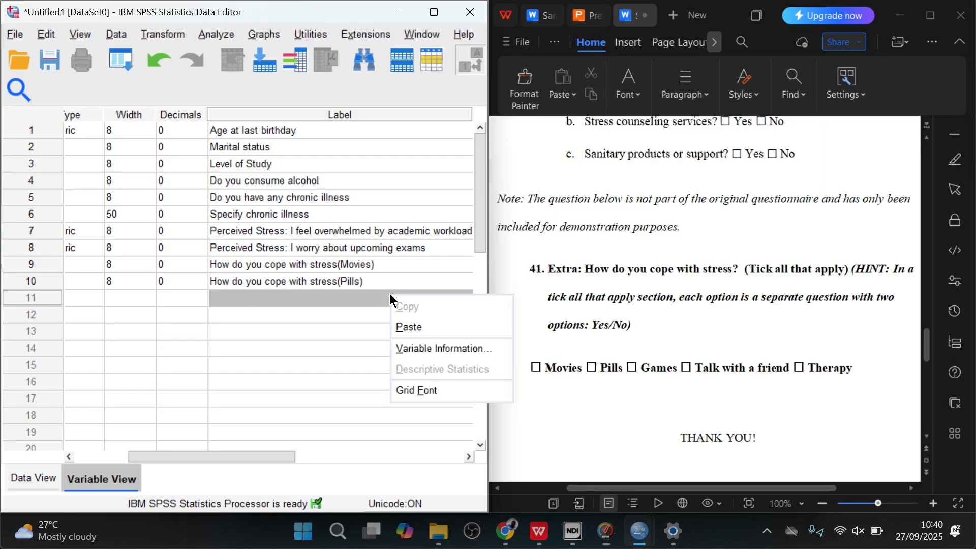
click(288, 452)
drag(288, 452, 28, 437)
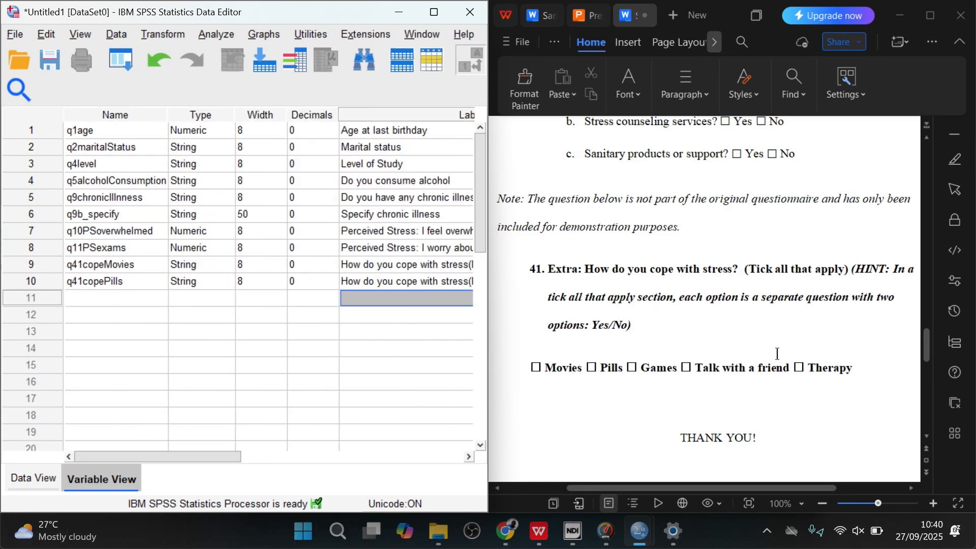
- Look past the end of the questionnaire to the document's Importing Data section
click(823, 365)
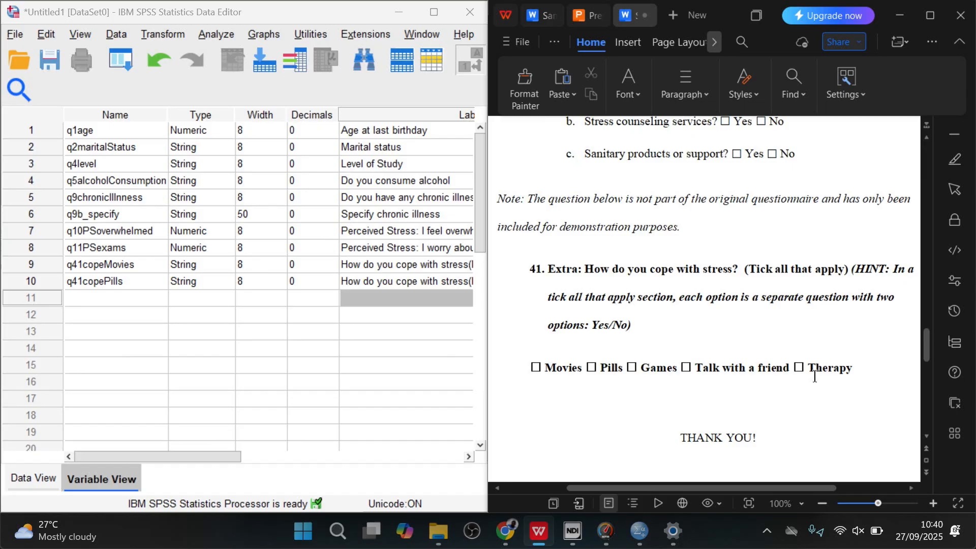
scroll(835, 365, down, 3)
scroll(813, 376, down, 6)
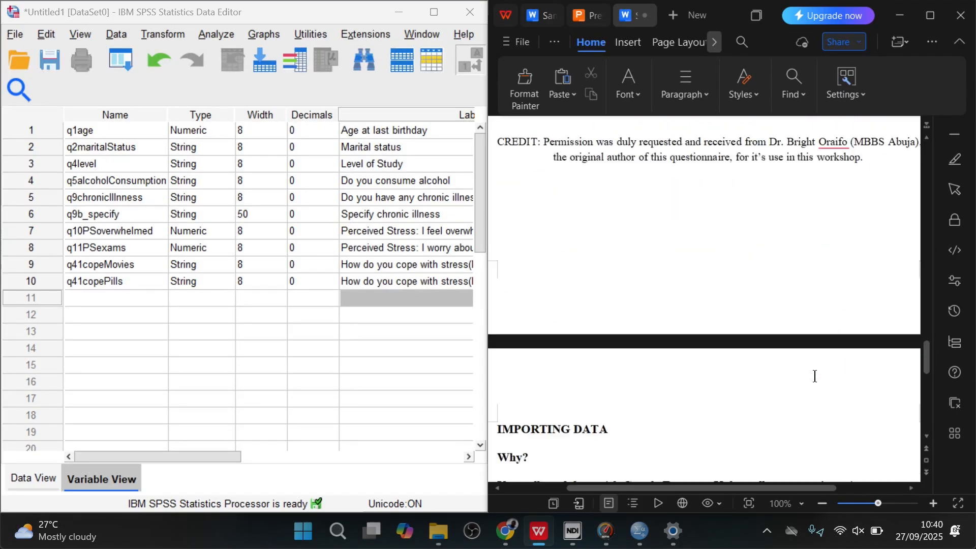
scroll(814, 376, up, 2)
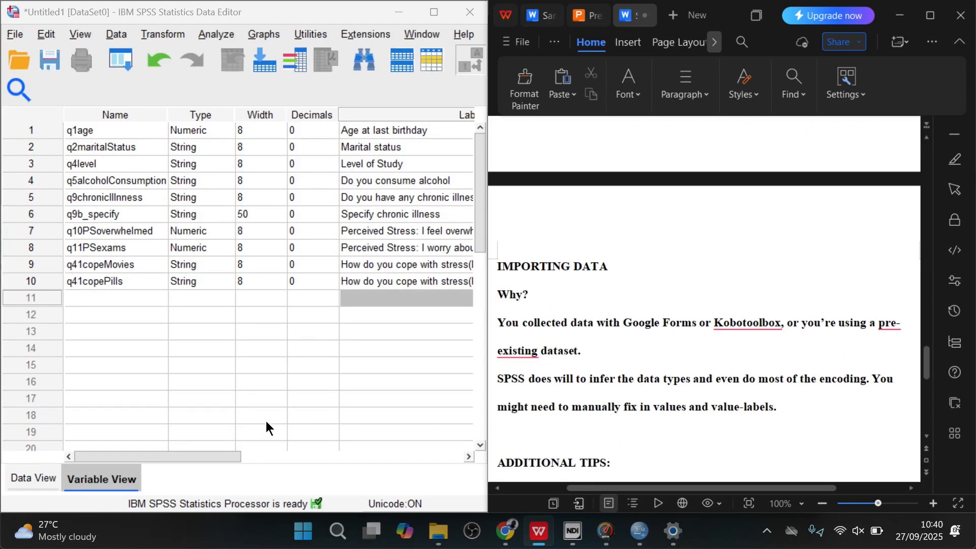
- Switch to the data entry grid and enter 21 as q1age for the first case
click(27, 479)
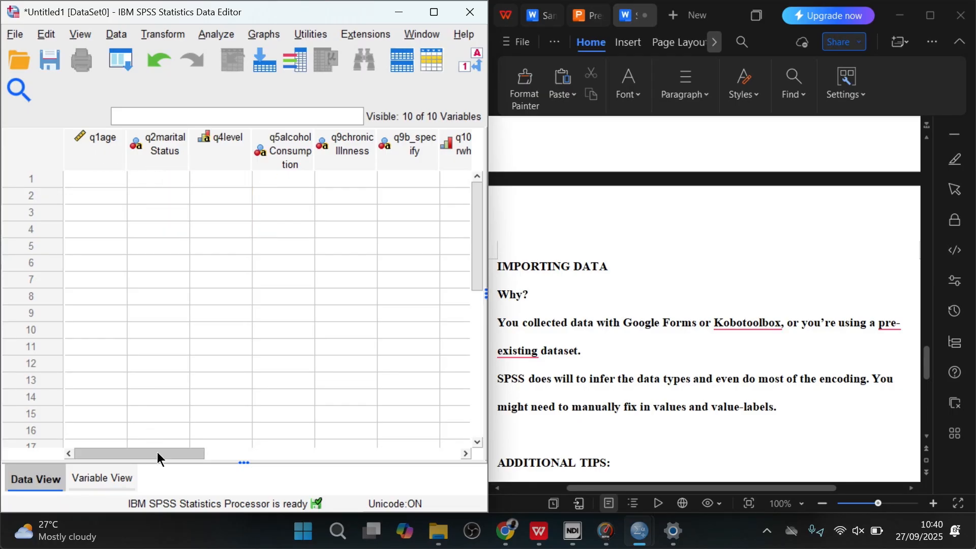
drag(158, 452, 71, 458)
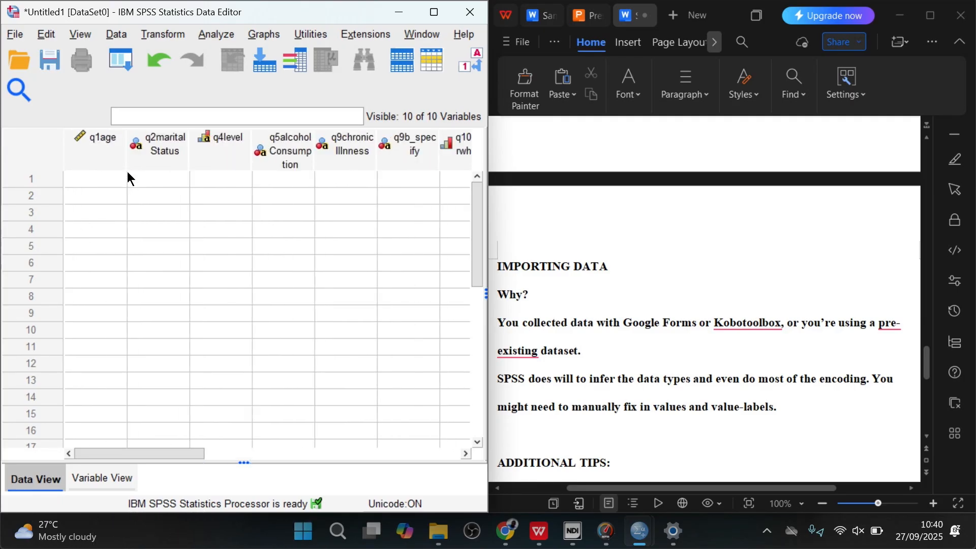
click(111, 183)
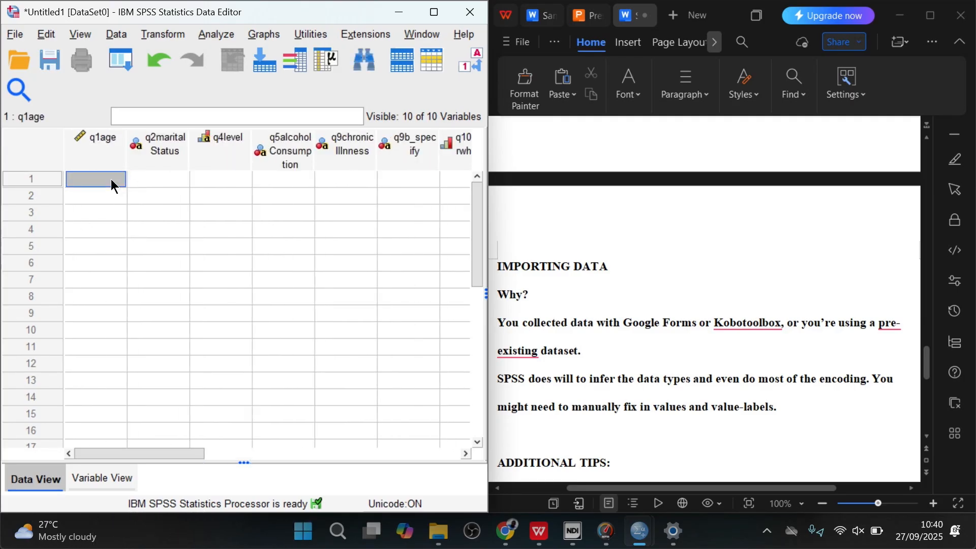
double_click(111, 180)
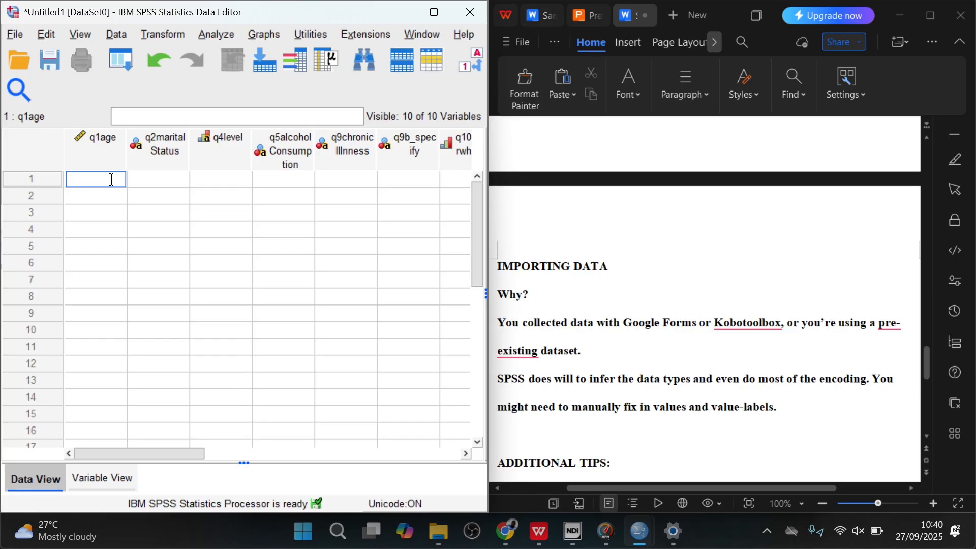
text(21)
- Set the first case's q2maritalStatus to Divorced from its value labels
click(157, 183)
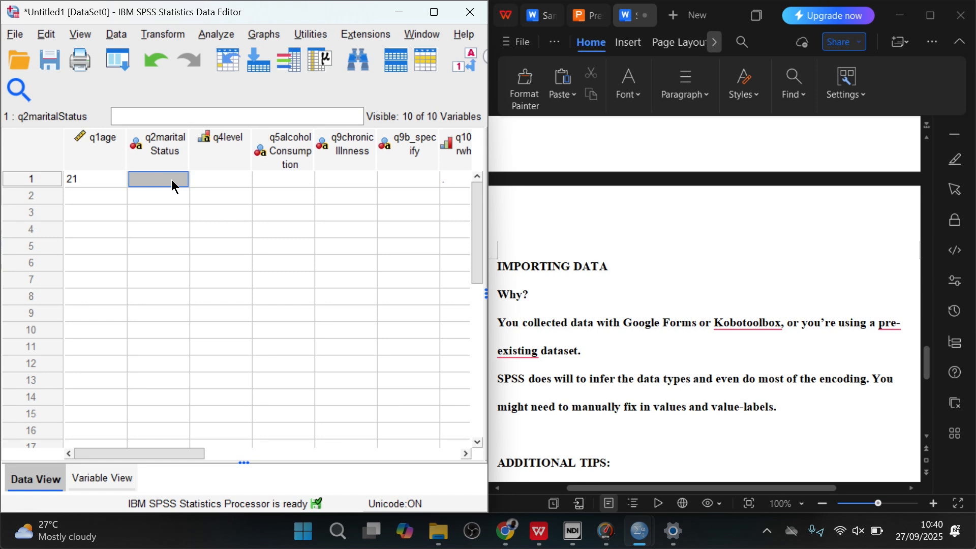
click(176, 184)
click(179, 179)
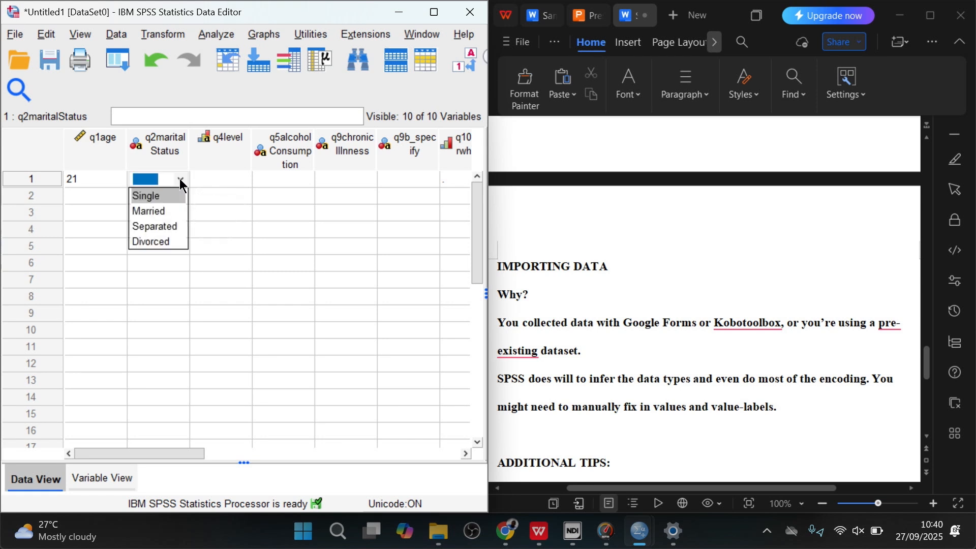
click(165, 242)
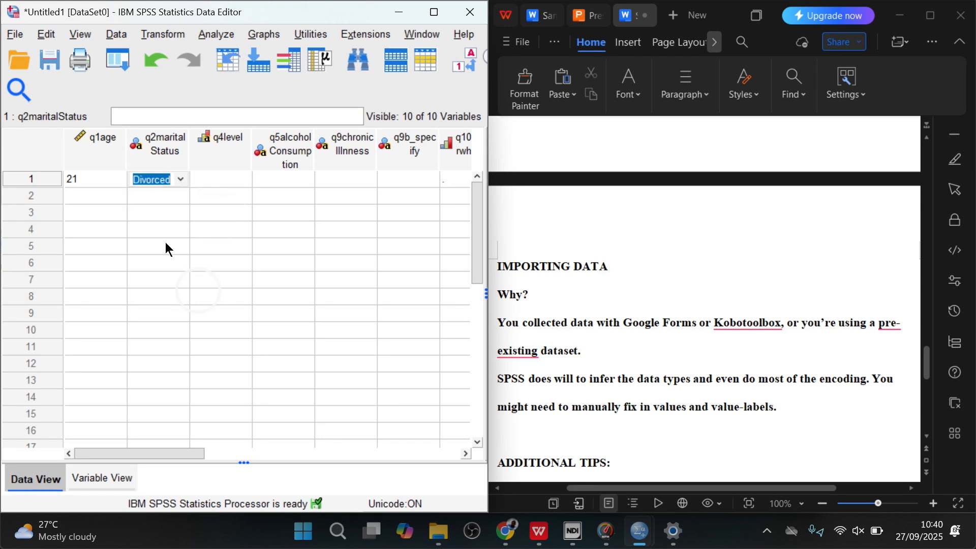
- Set the first case's q4level to 600L from its value labels
click(234, 177)
click(233, 178)
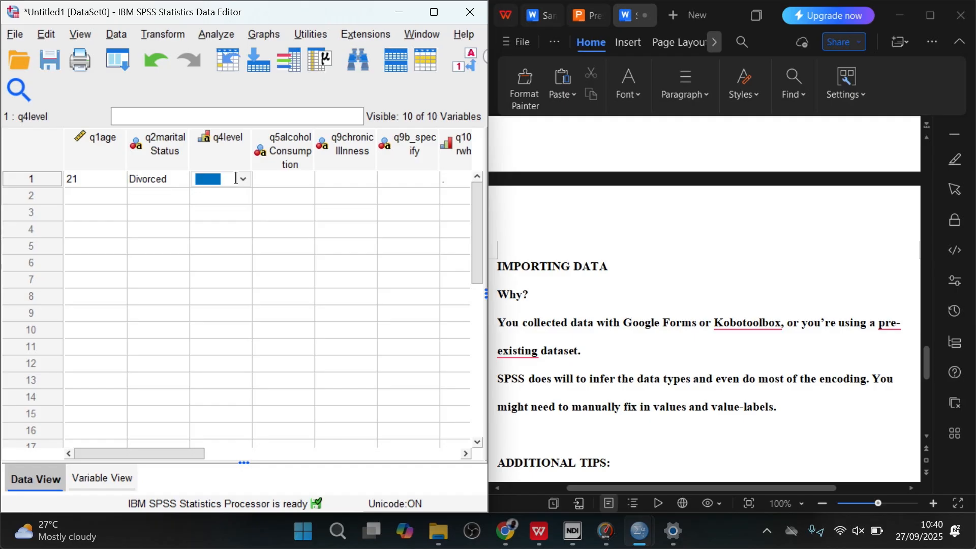
click(243, 179)
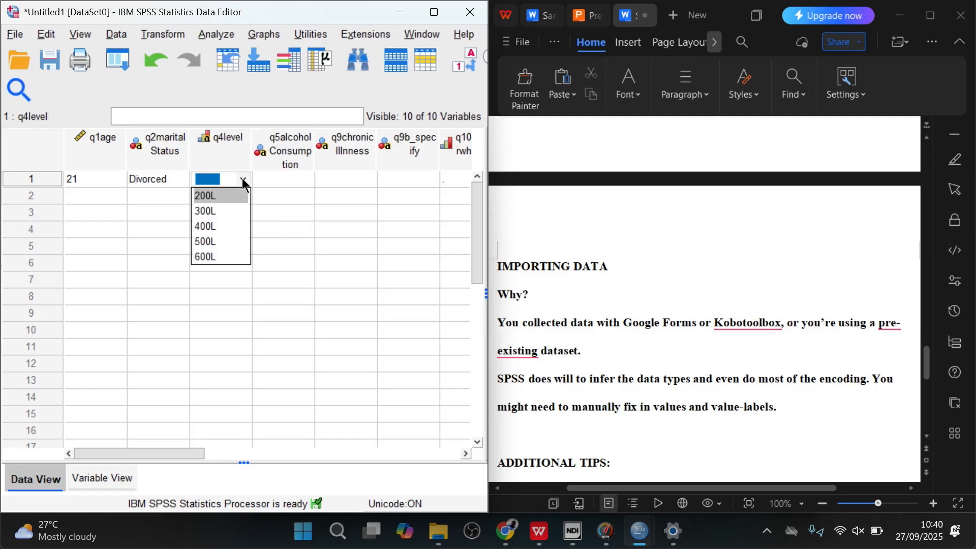
click(227, 255)
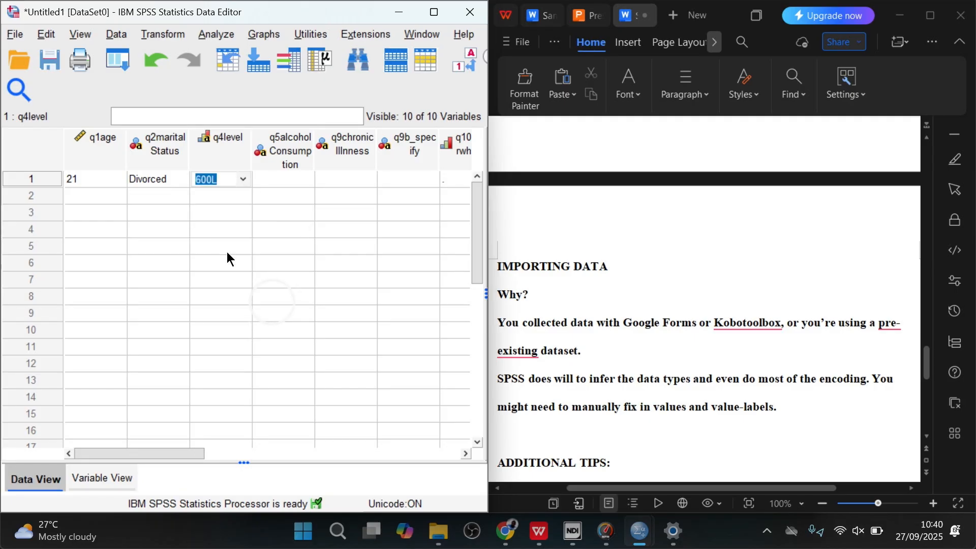
- Compare the first case's q2maritalStatus code with the order of the marital status options in questionnaire item 2
click(149, 178)
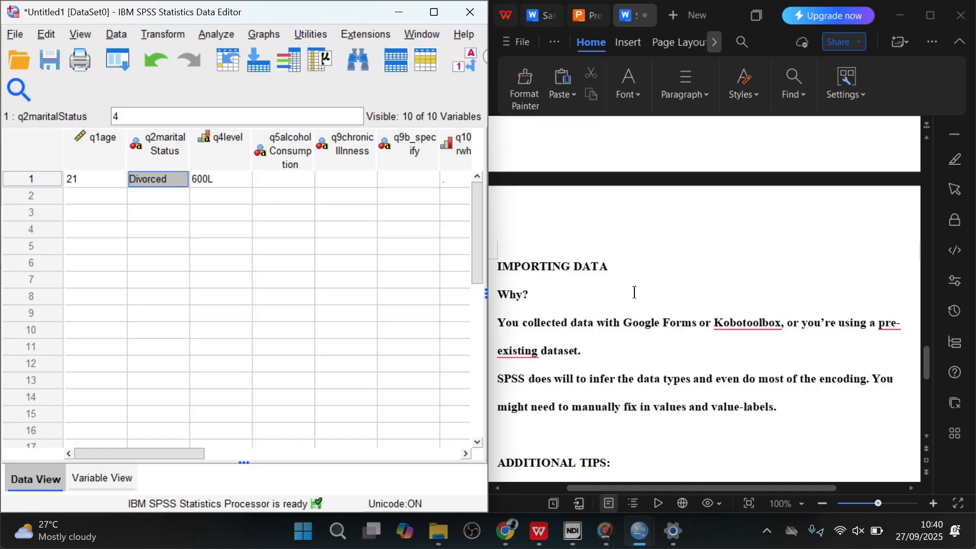
scroll(693, 324, up, 3)
scroll(694, 325, up, 20)
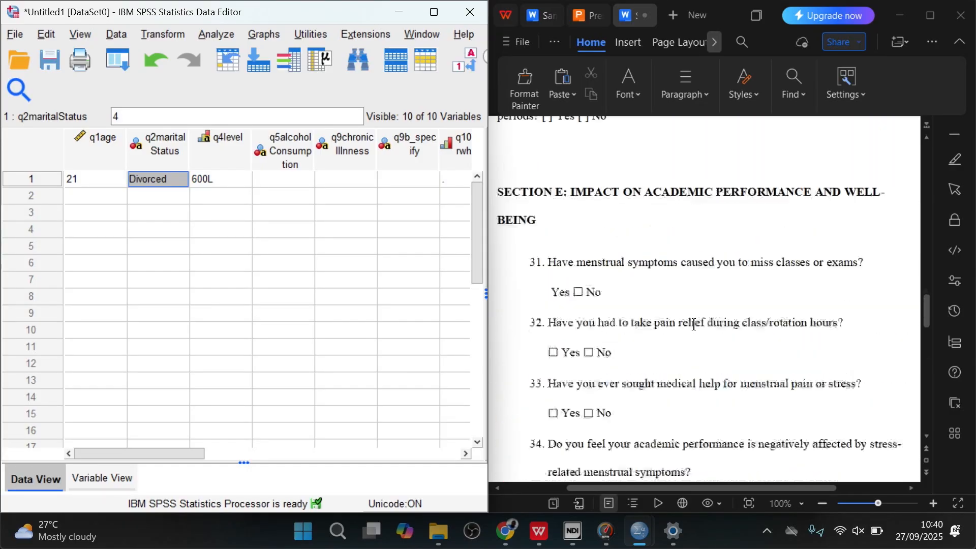
scroll(693, 325, up, 20)
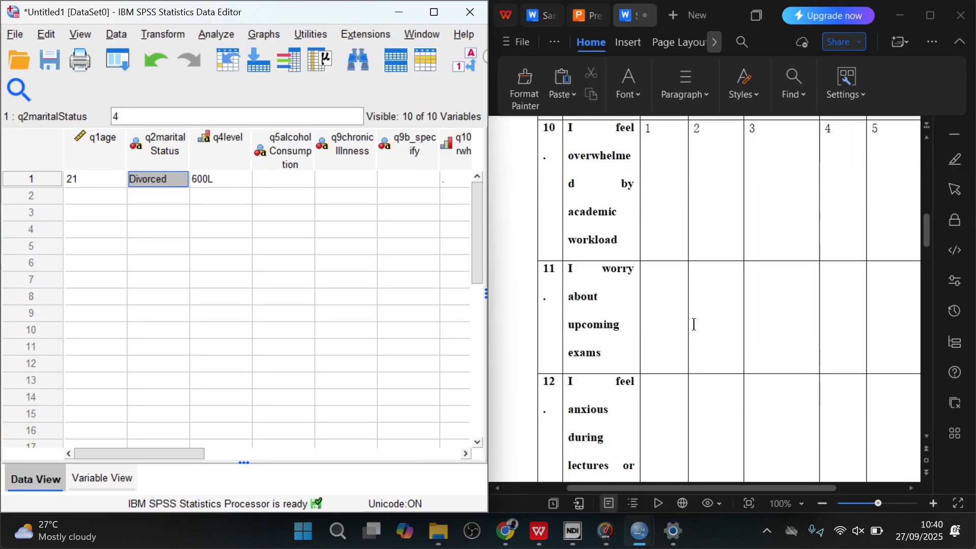
scroll(694, 324, up, 10)
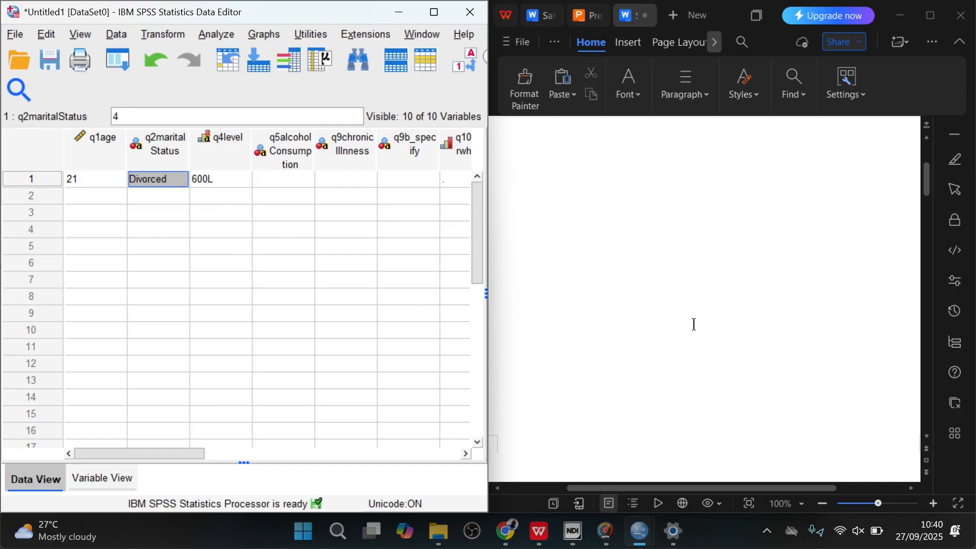
scroll(694, 325, down, 5)
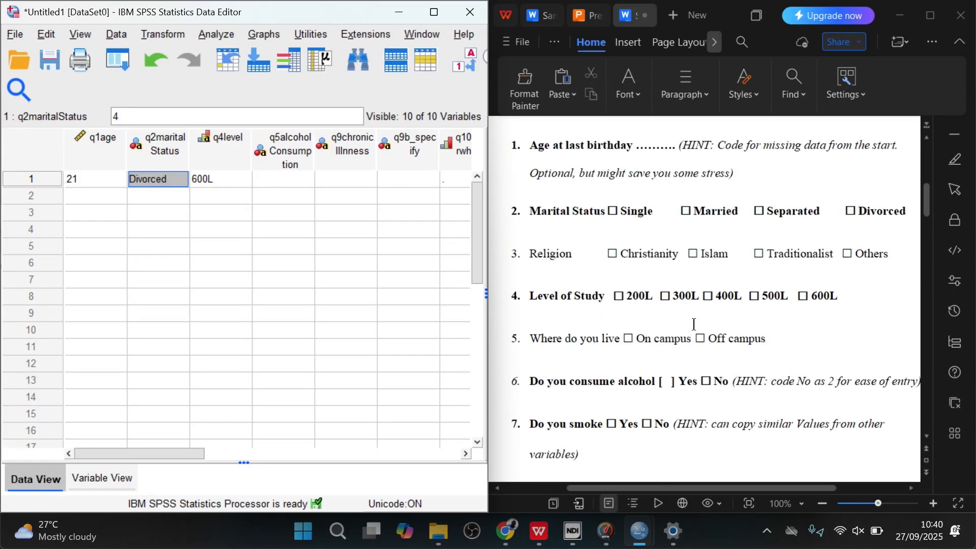
double_click(158, 177)
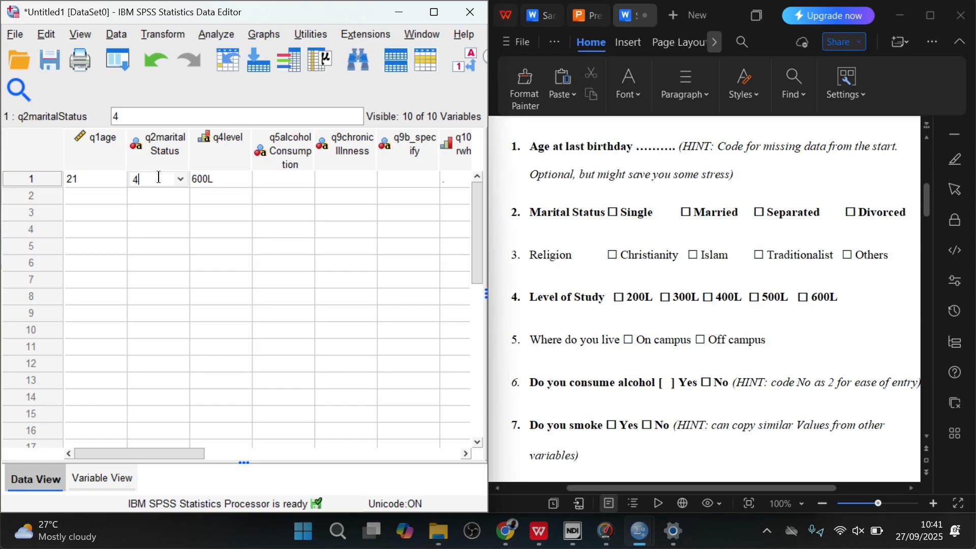
key(Tab)
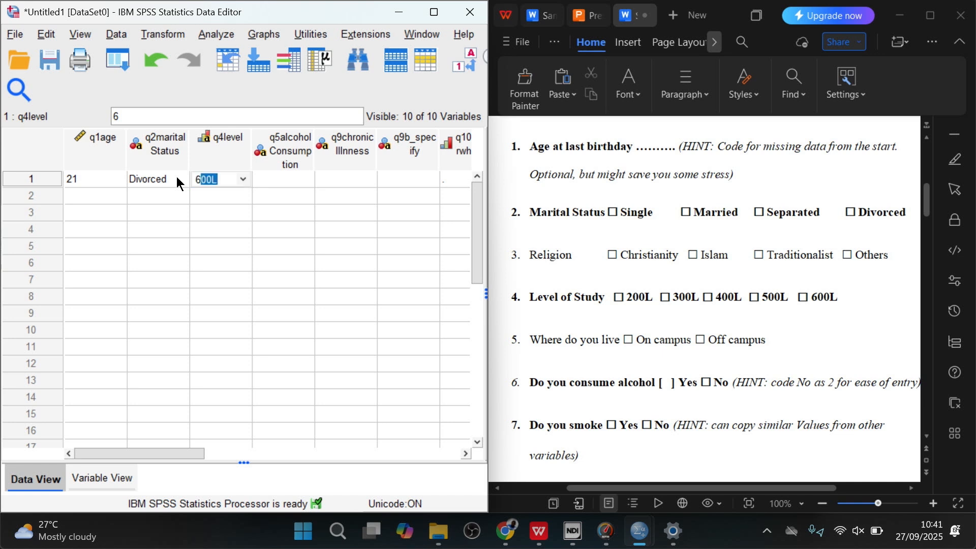
- Enter code 2 (No) for the first case's q5alcoholConsumption and code 1 (Yes) for its q9chronicIllness
key(Tab)
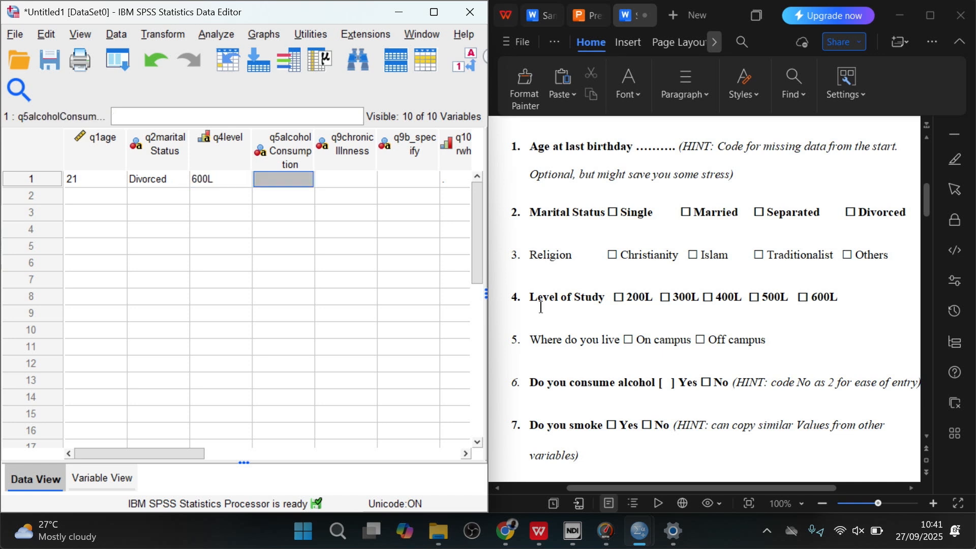
text(2)
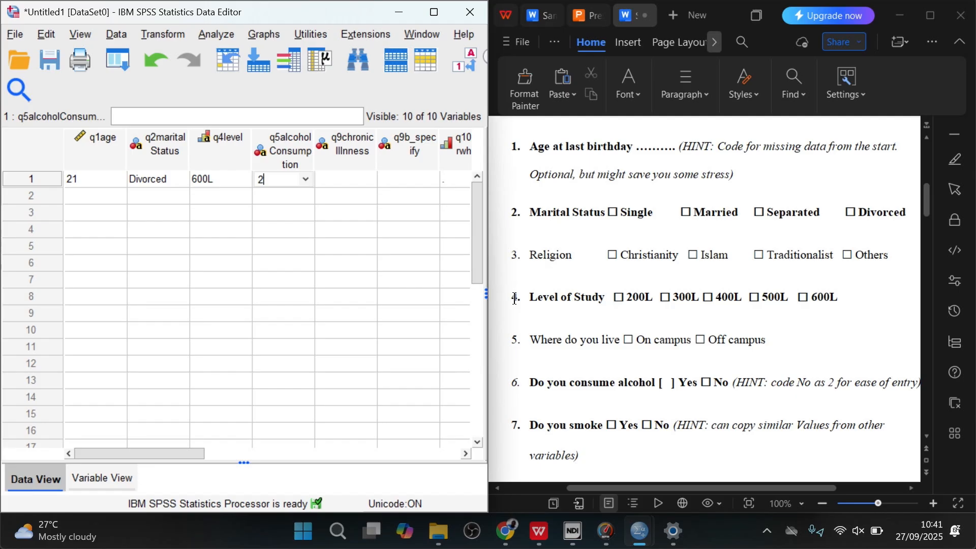
key(Tab)
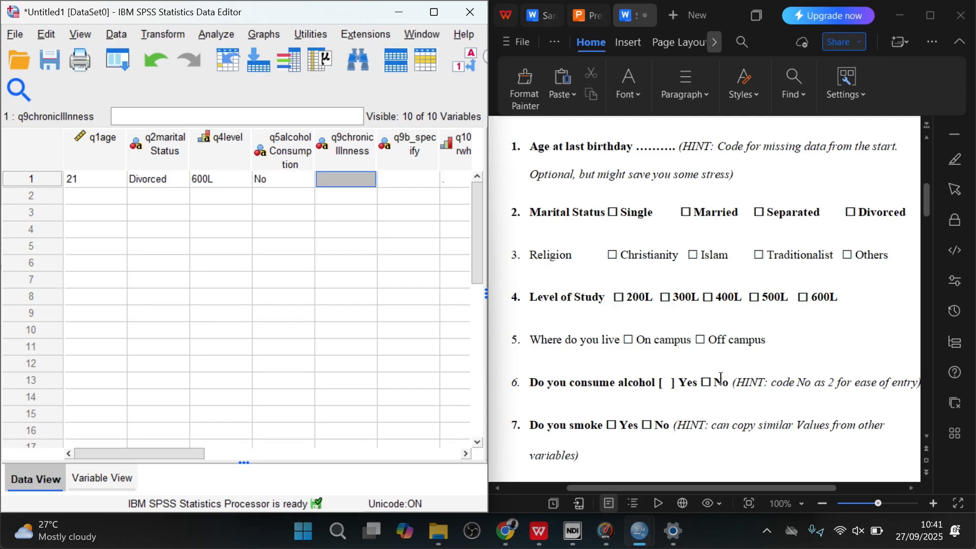
scroll(720, 378, down, 2)
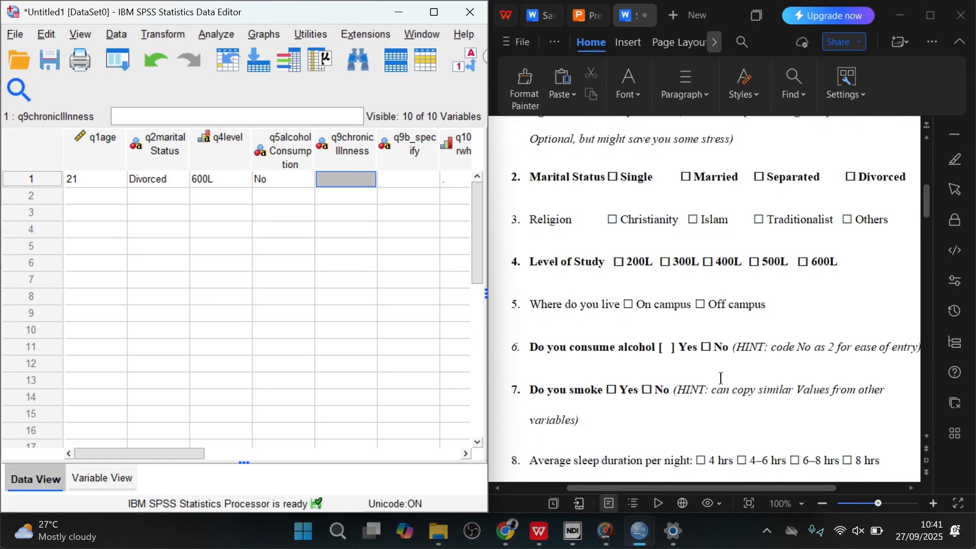
scroll(720, 378, down, 6)
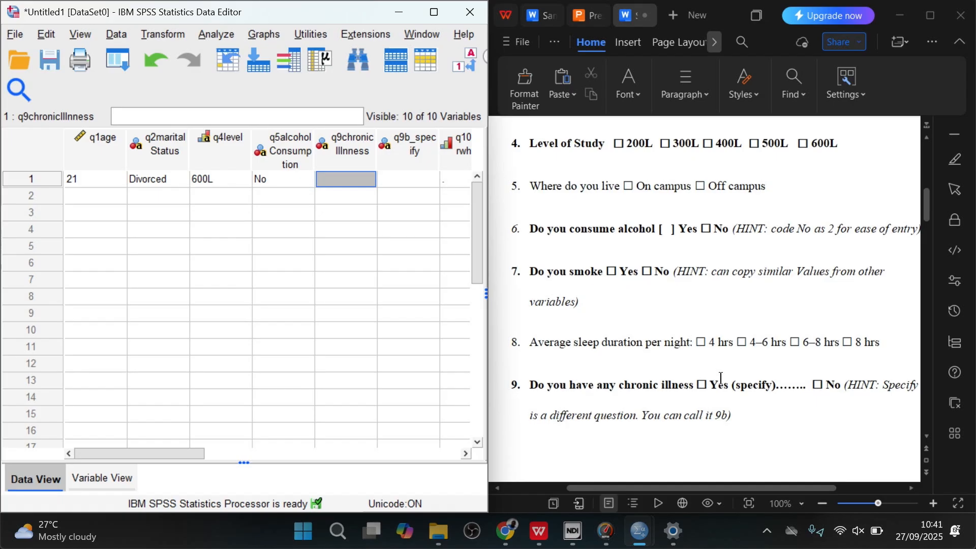
text(1)
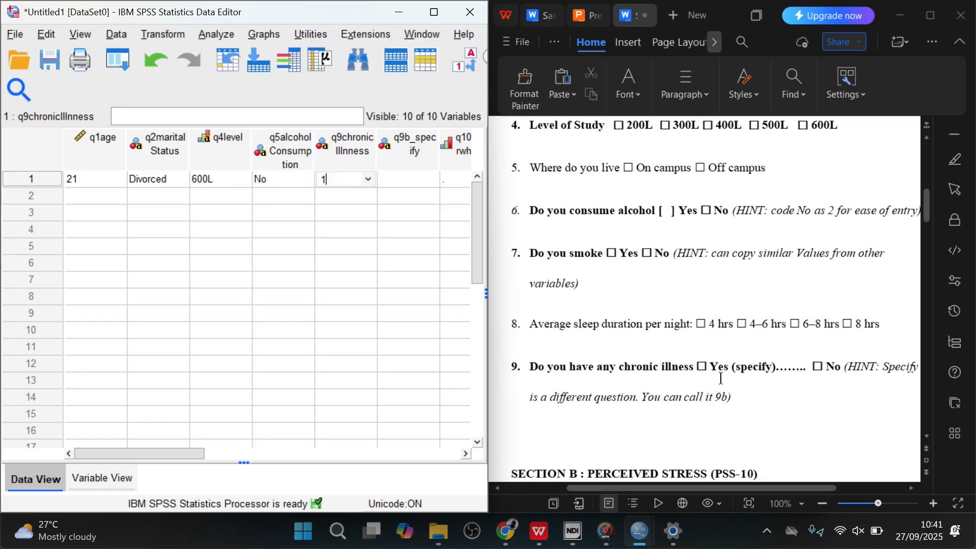
key(Tab)
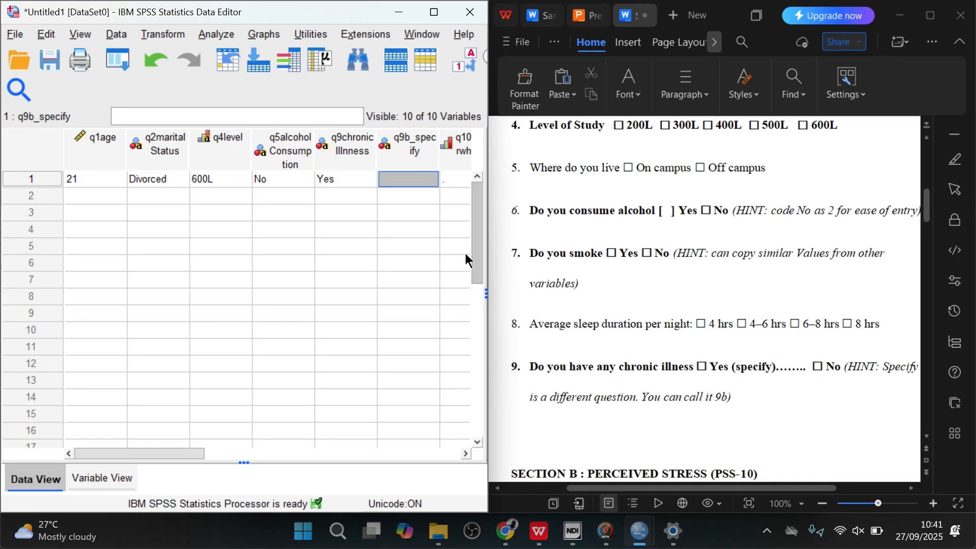
- Enter "Hypertention, diabetes..." as the first case's q9b_specify answer
double_click(407, 176)
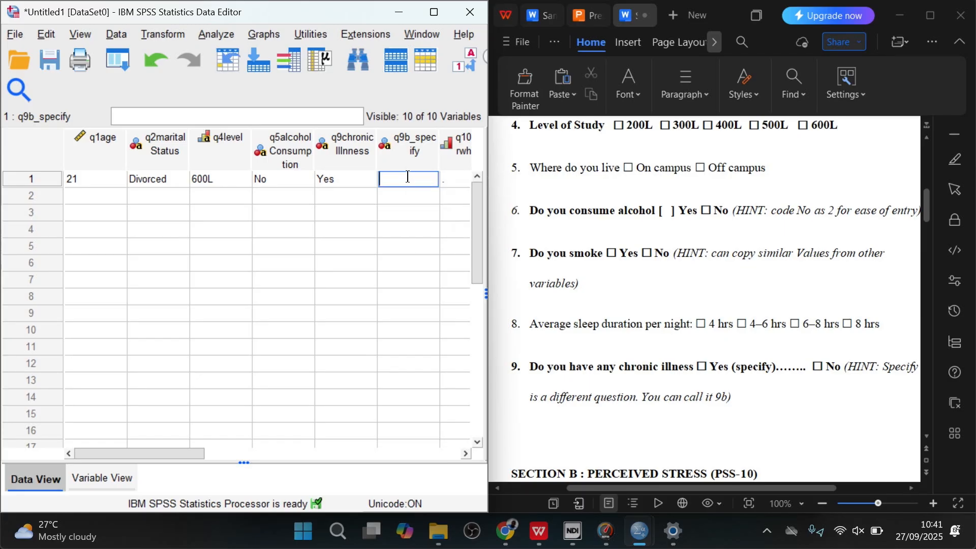
text(Hypertent)
text(ion, dia)
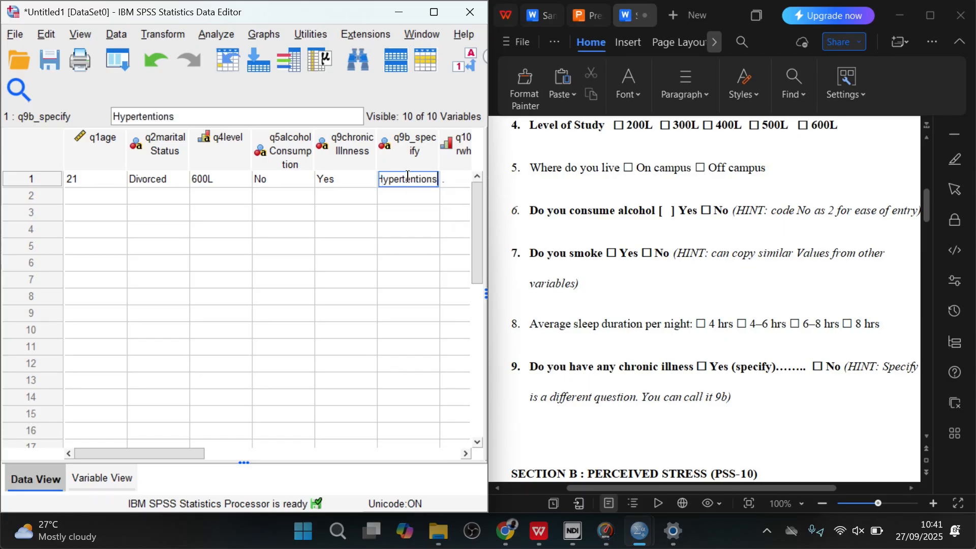
text(betes,)
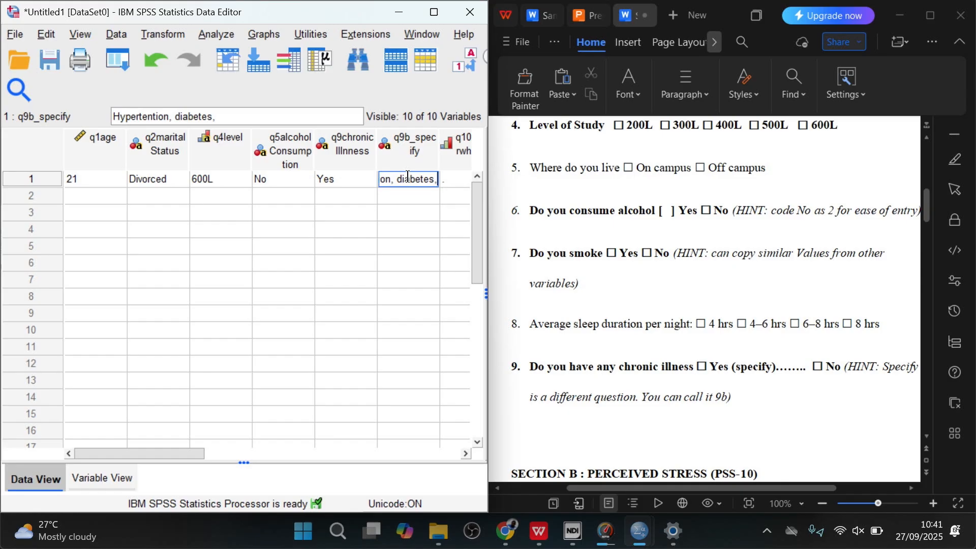
key(BackSpace)
text(...)
- Start a second case with q1age 22 and q2maritalStatus code 1 (Single)
drag(122, 454, 2, 453)
click(95, 195)
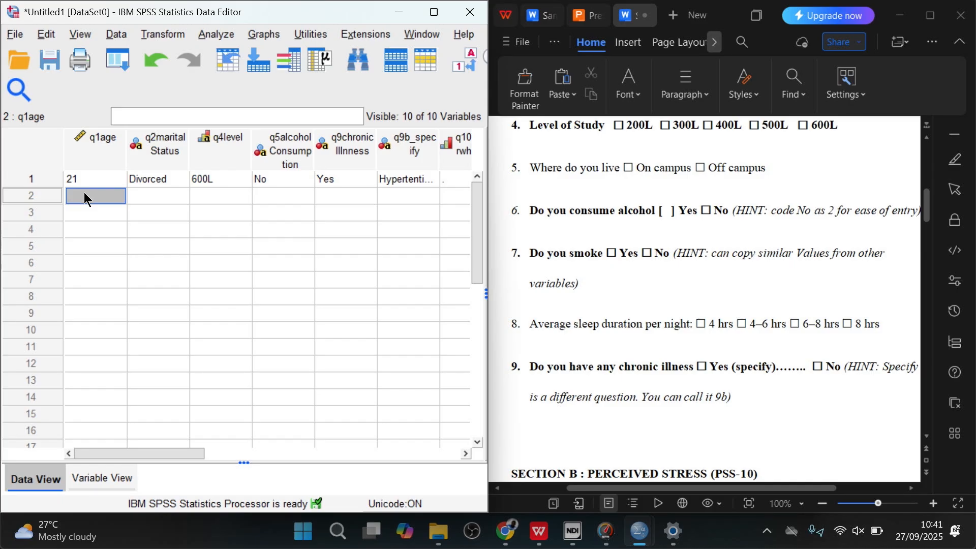
text(22)
key(Tab)
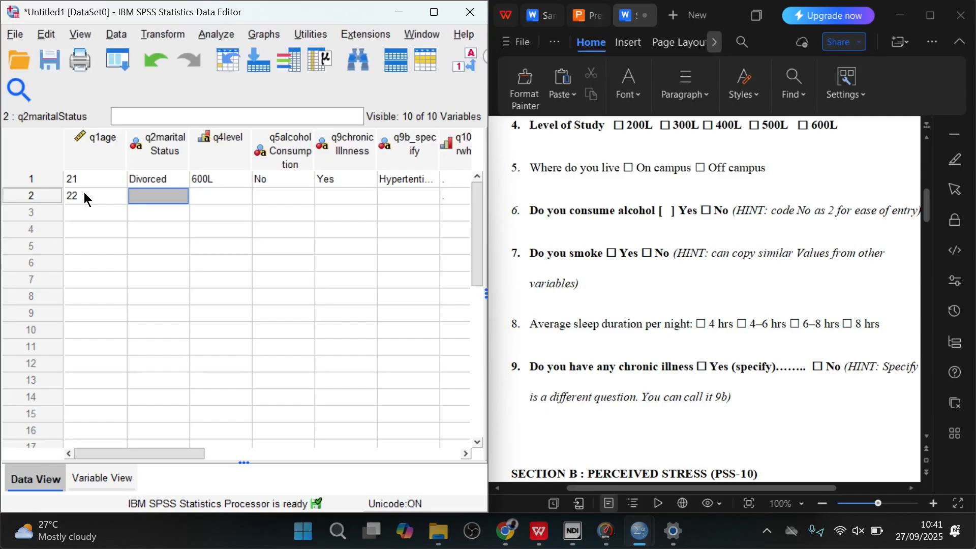
scroll(544, 202, up, 3)
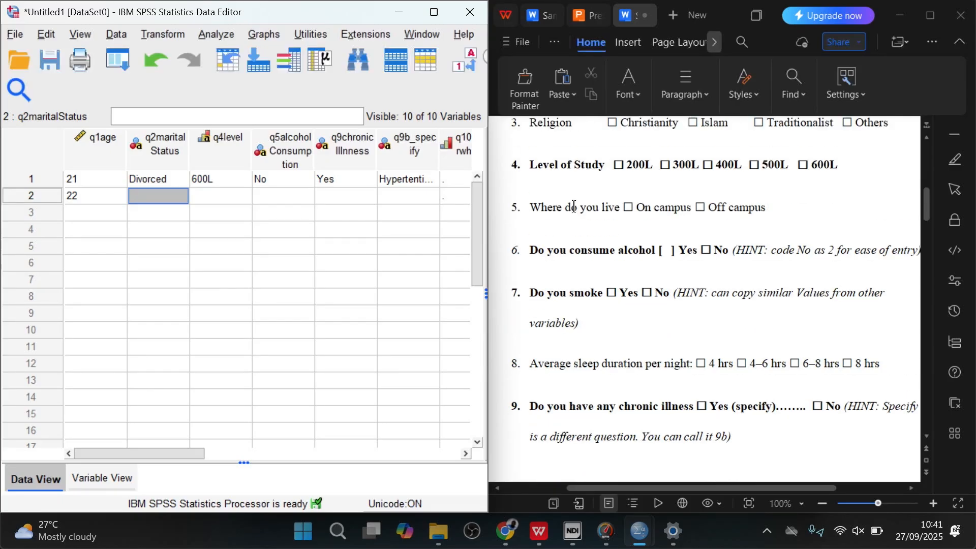
scroll(573, 205, up, 3)
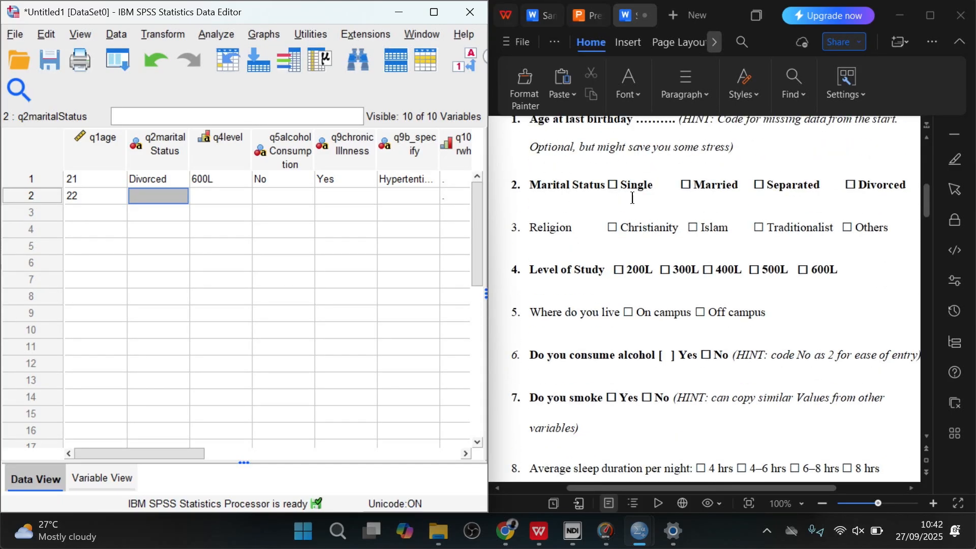
text(1)
key(Tab)
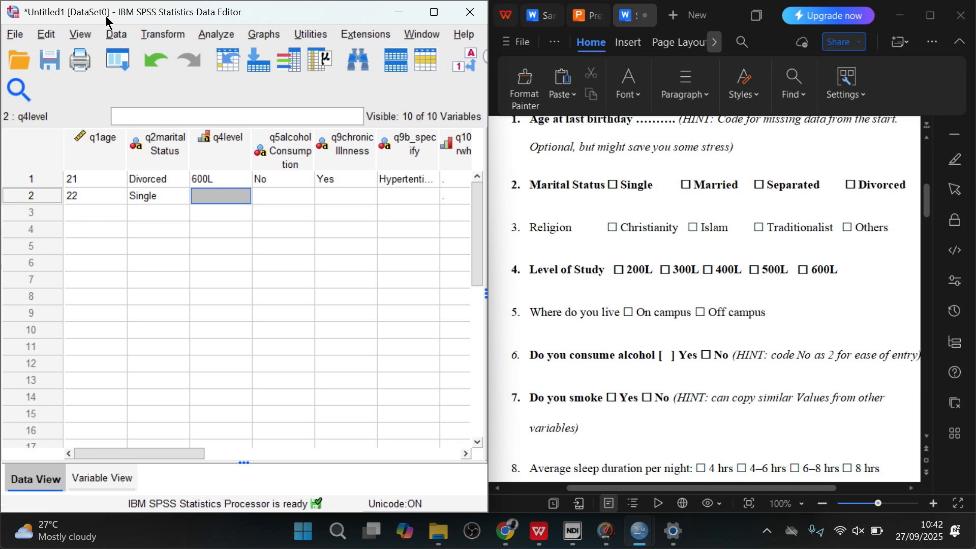
- Check the value labels display option, and set the second case's q4level to 300L
click(80, 35)
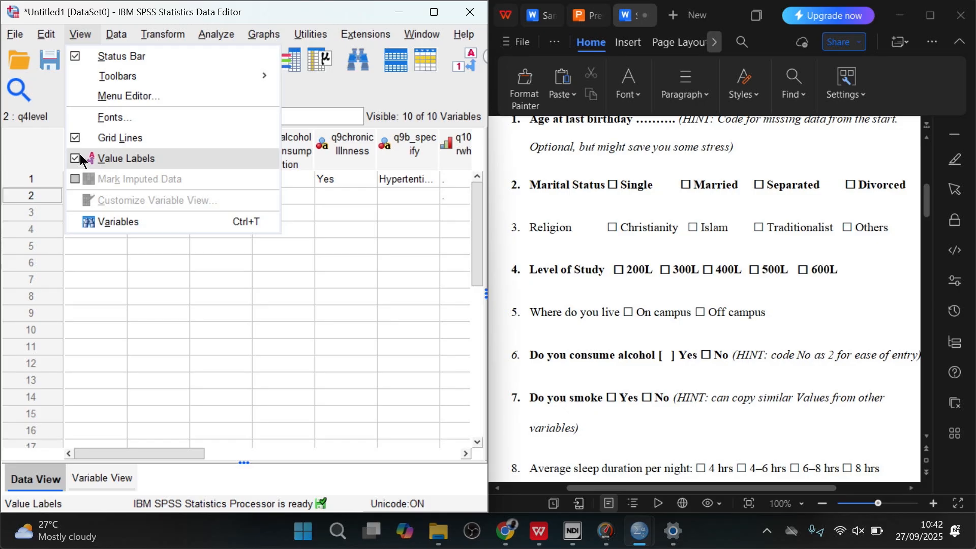
click(273, 15)
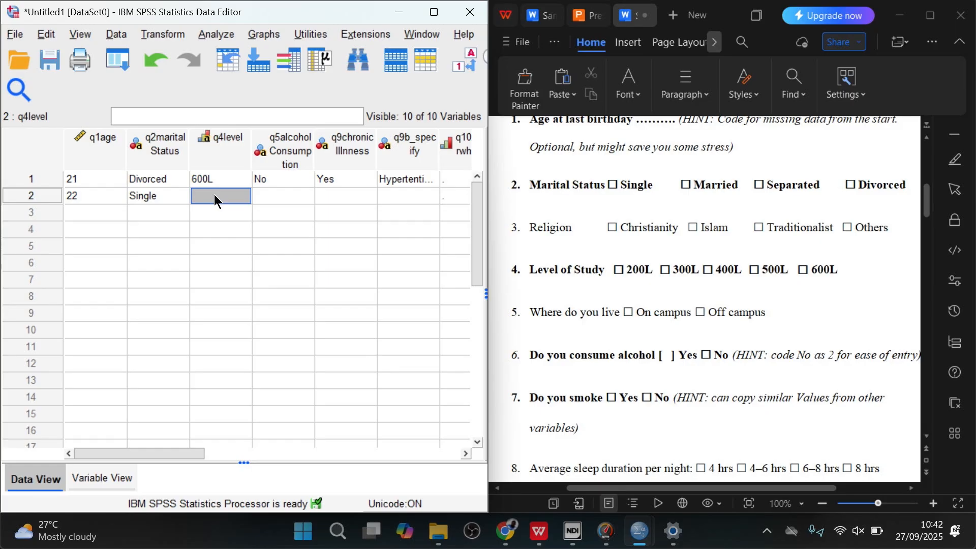
text(300L)
key(Tab)
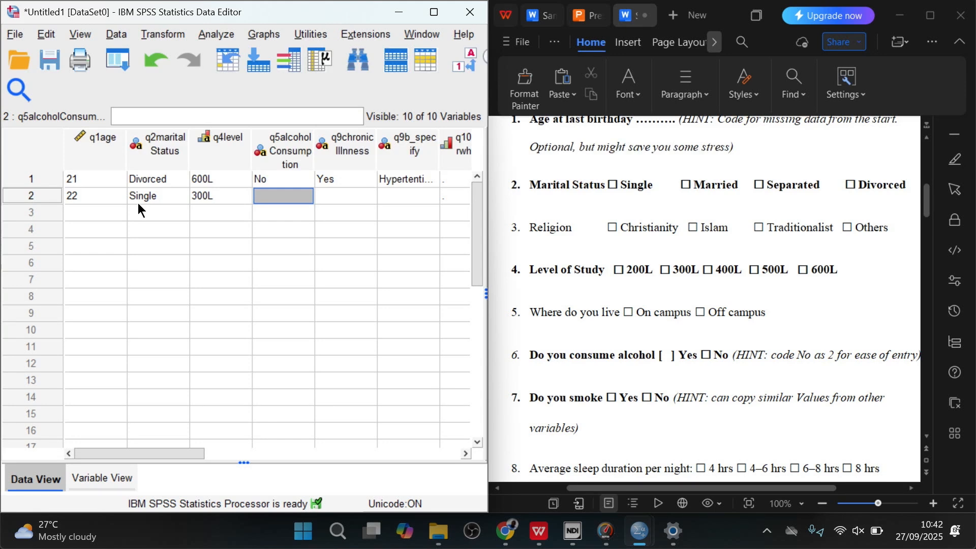
click(98, 214)
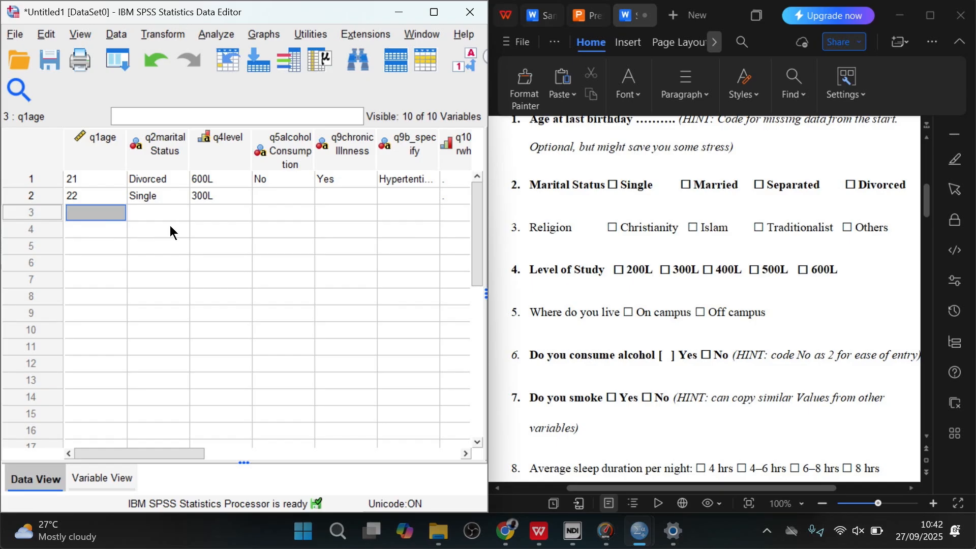
click(269, 192)
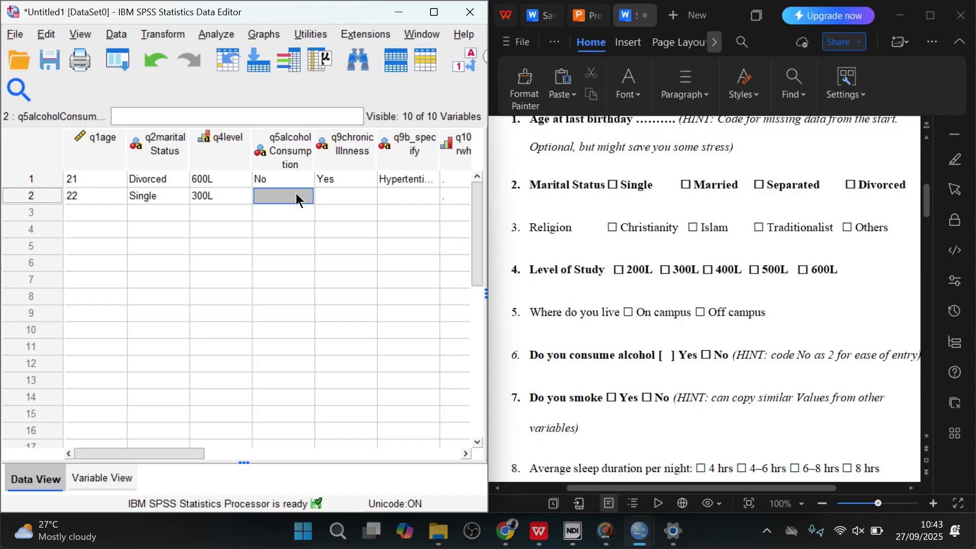
click(125, 210)
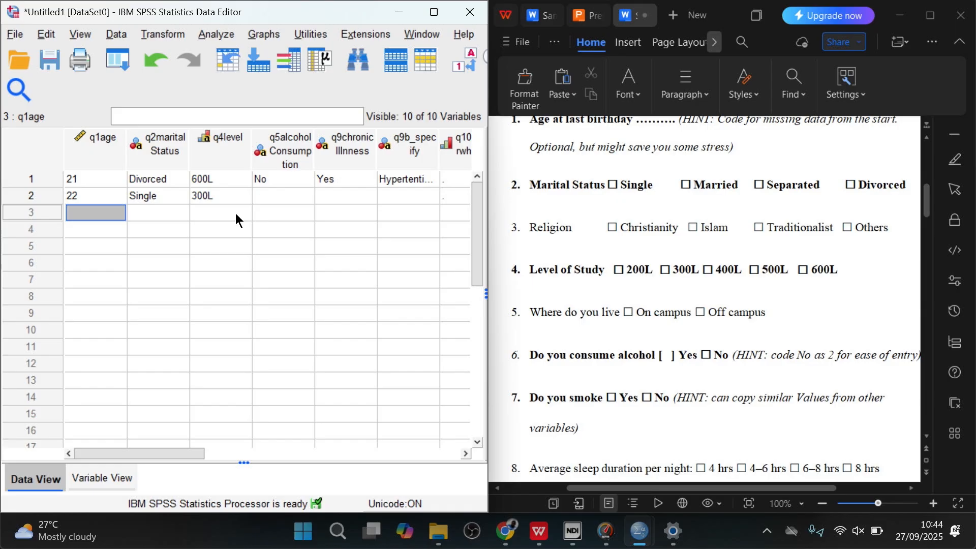
text(4)
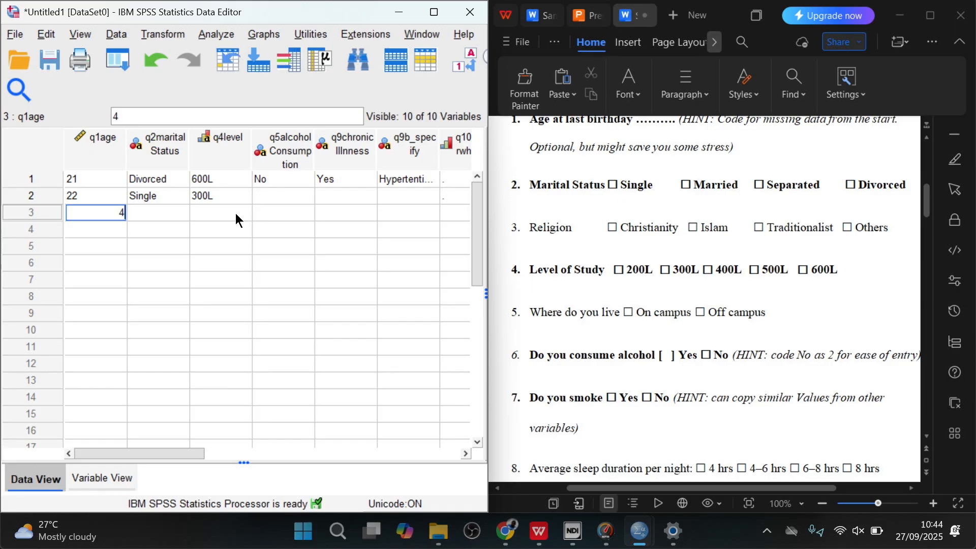
key(BackSpace)
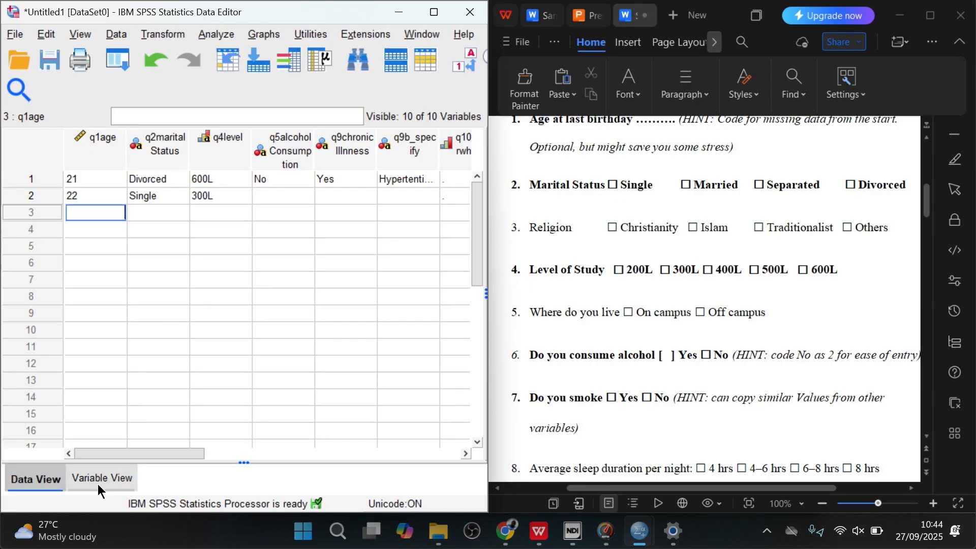
- Go through the rest of the questionnaire document as far as the IMPORTING DATA section
click(600, 357)
scroll(601, 359, down, 3)
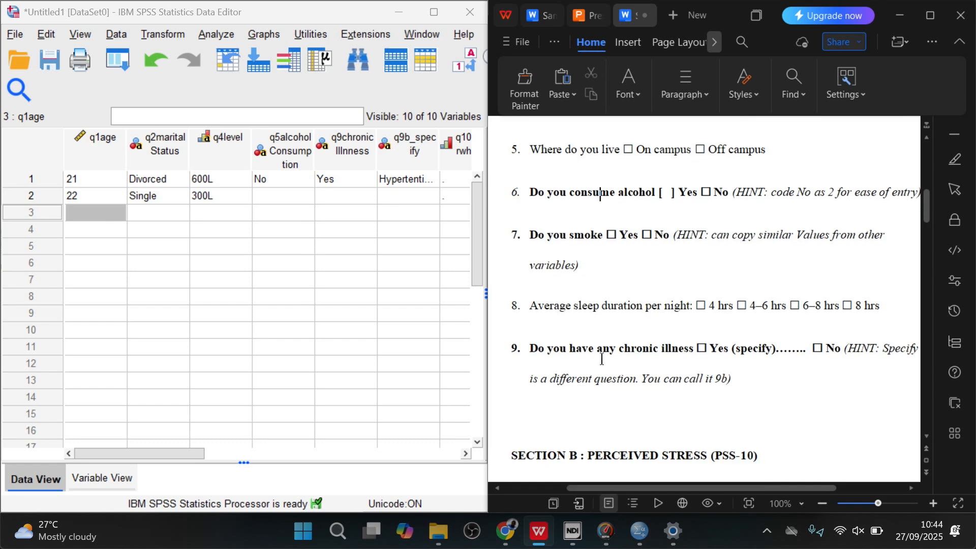
scroll(601, 359, down, 5)
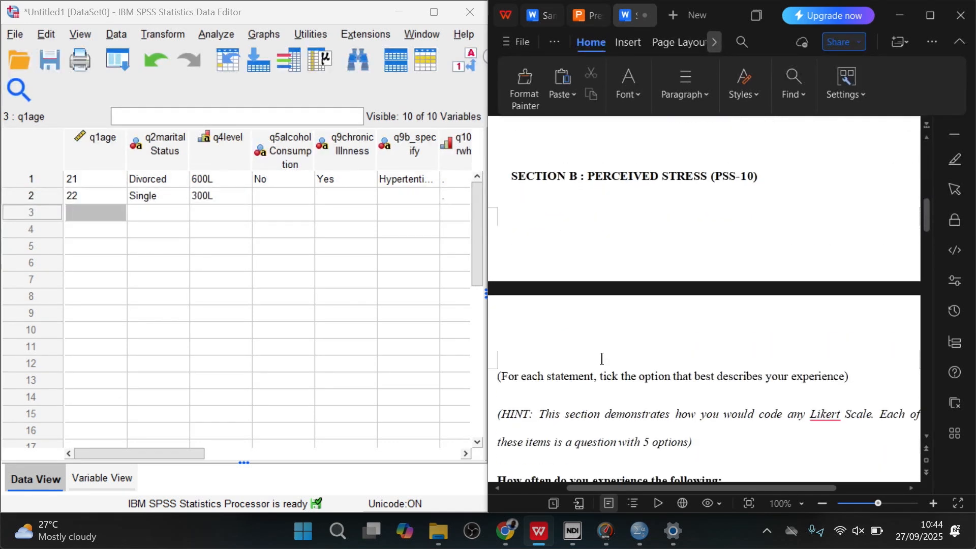
scroll(601, 359, down, 10)
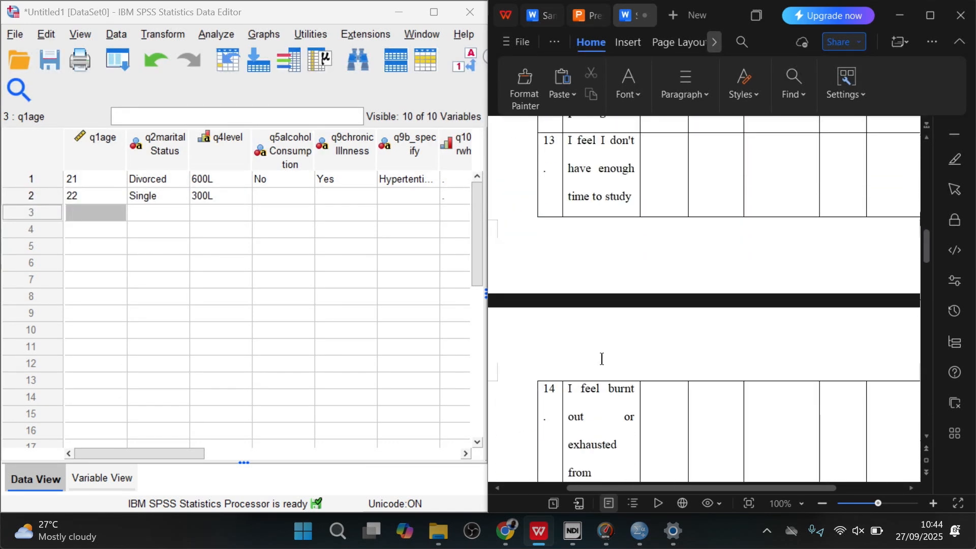
scroll(601, 358, down, 15)
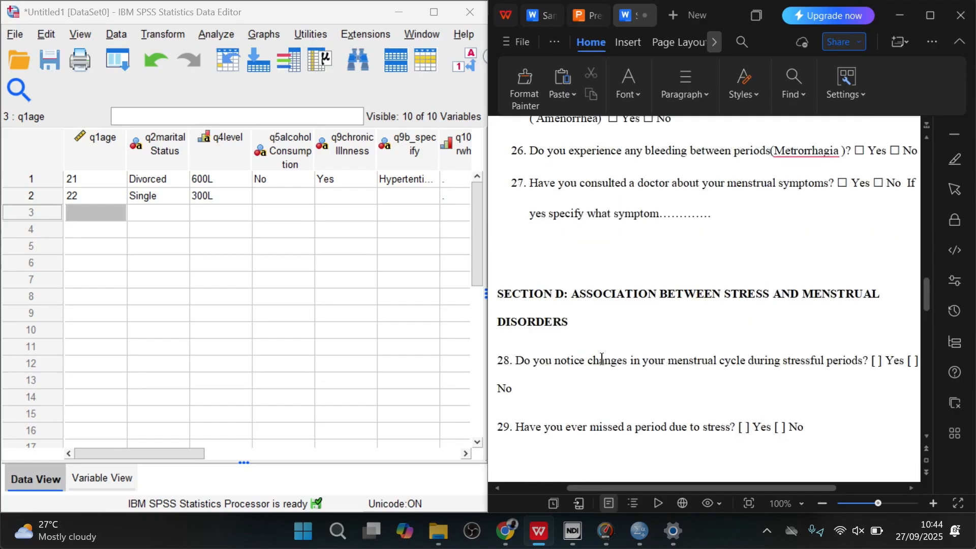
scroll(601, 359, down, 15)
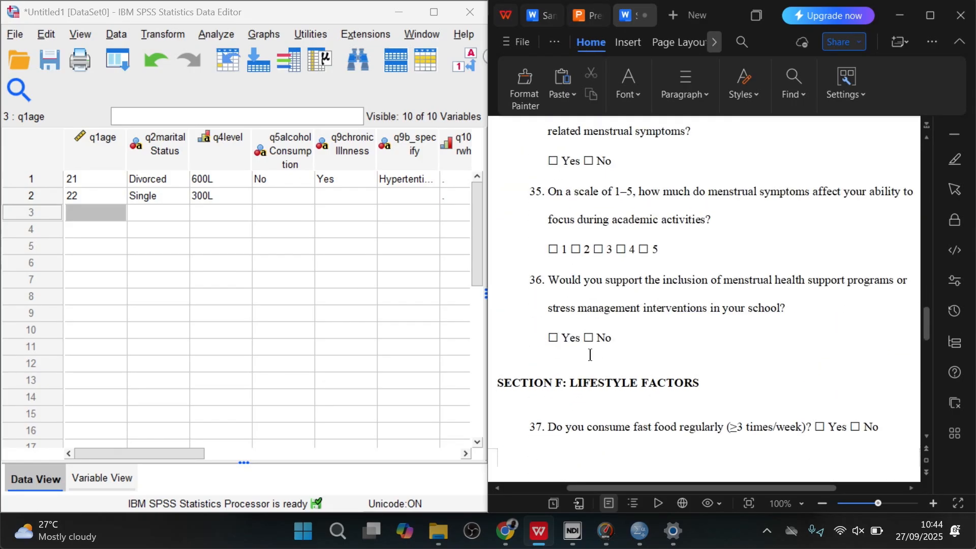
scroll(590, 355, down, 15)
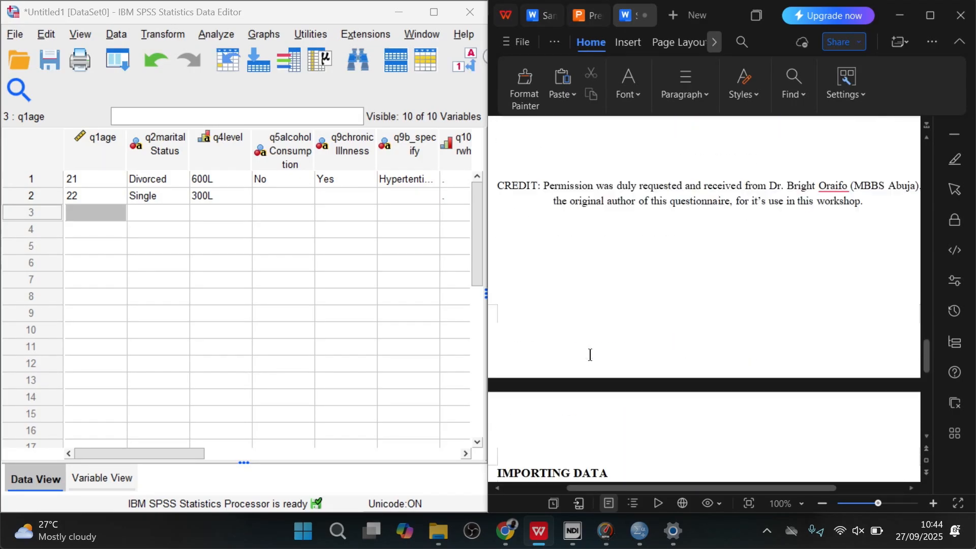
scroll(589, 355, down, 5)
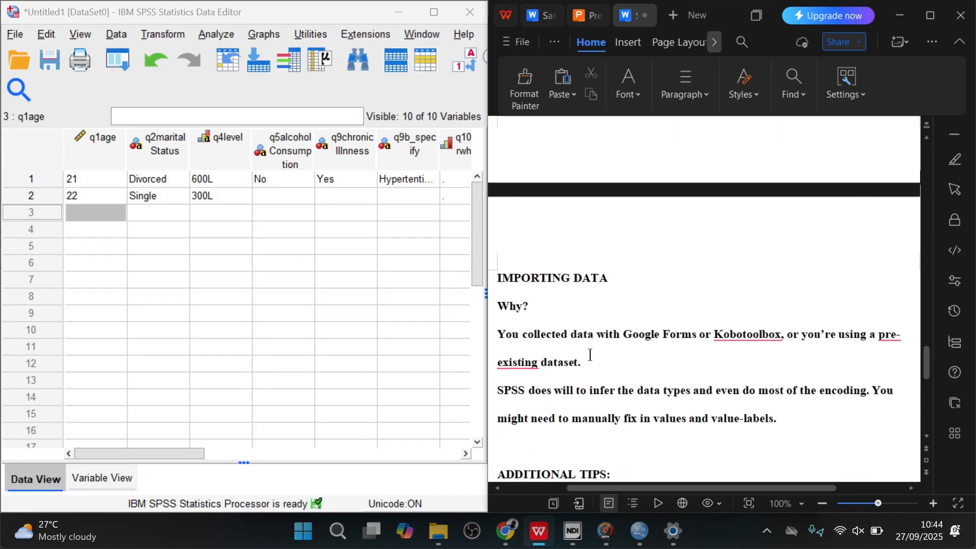
click(19, 35)
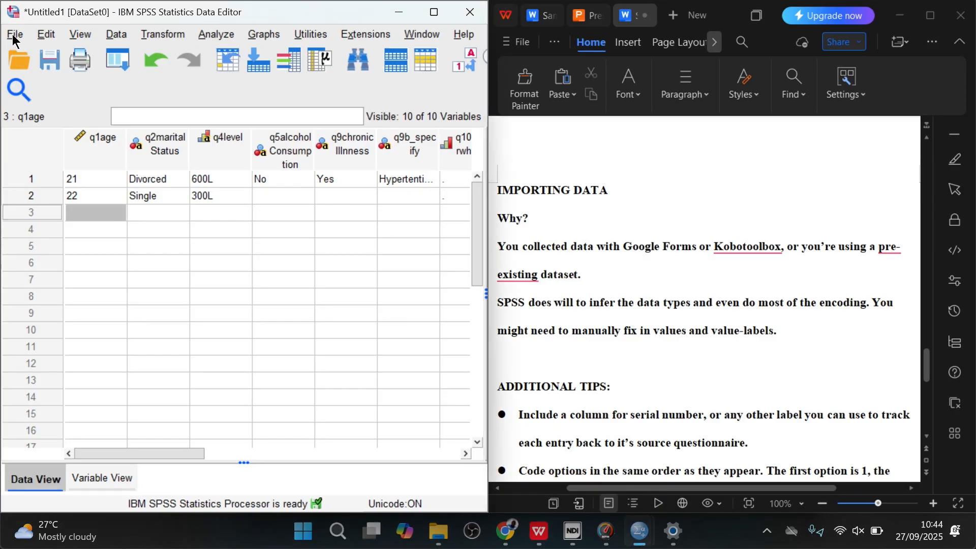
click(12, 34)
mouse_move(11, 34)
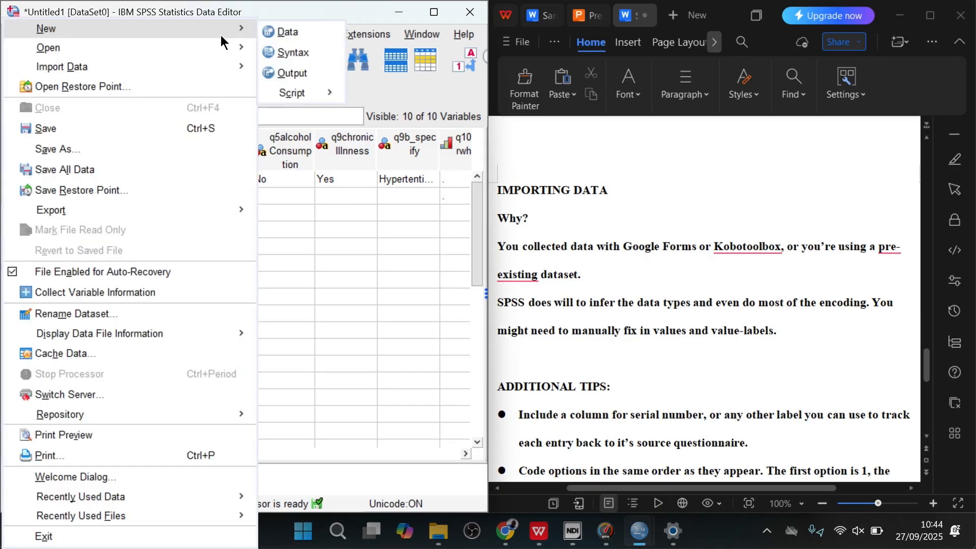
mouse_move(56, 34)
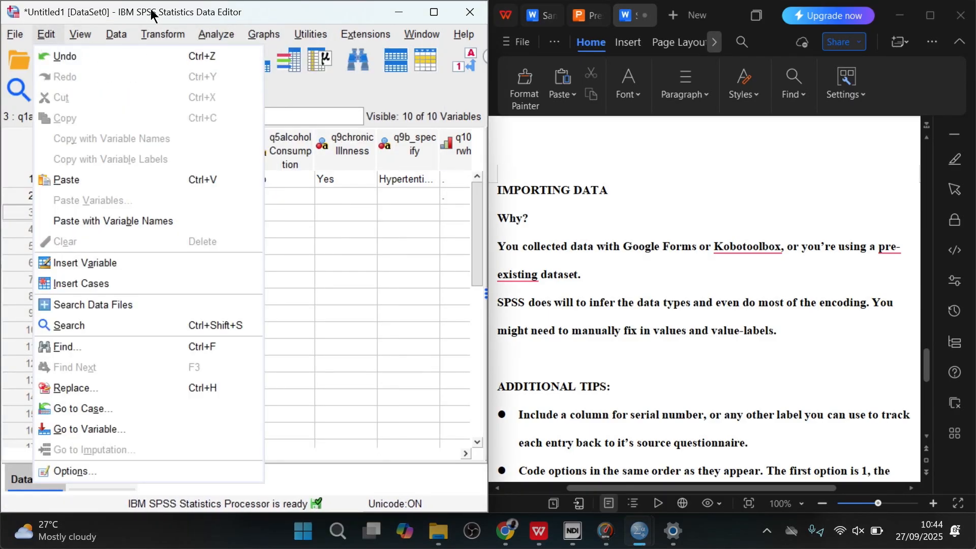
click(325, 21)
- Save the questionnaire dataset as "project x" in SPSS Statistics (*.sav) format in the EBEN folder
key(ctrl+s)
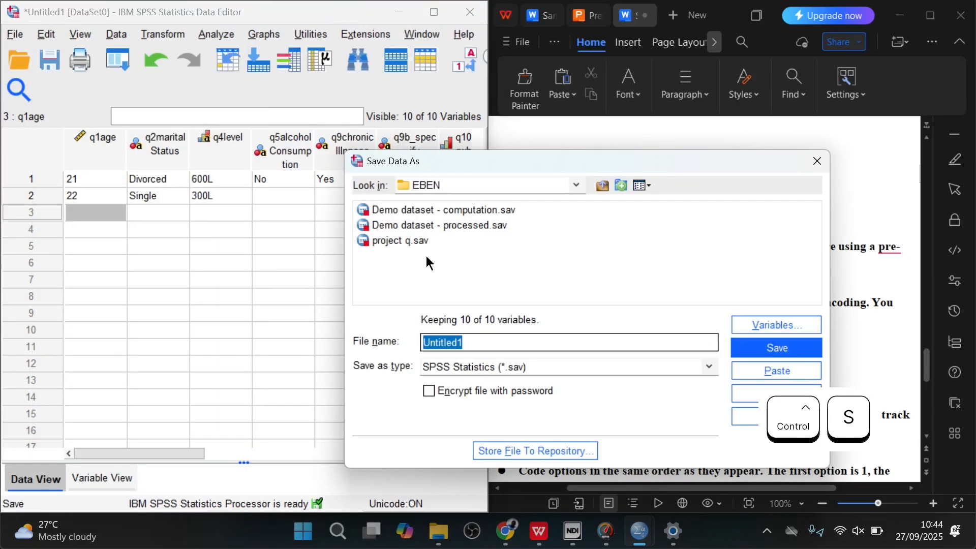
click(468, 342)
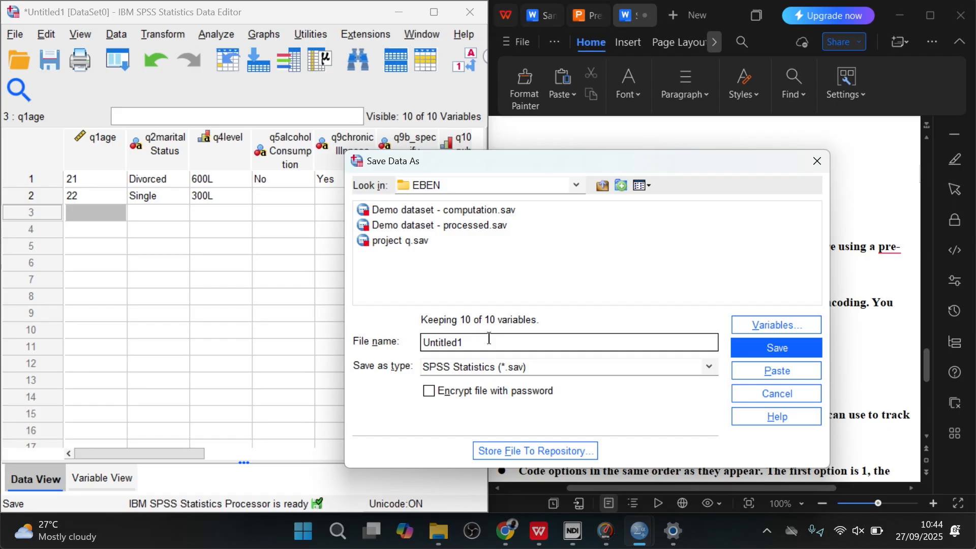
key(BackSpace)
key(BackSpace)
key(BackSpace)
key(BackSpace)
key(BackSpace)
key(BackSpace)
key(BackSpace)
key(BackSpace)
key(BackSpace)
text(o)
key(BackSpace)
text(project x)
click(757, 353)
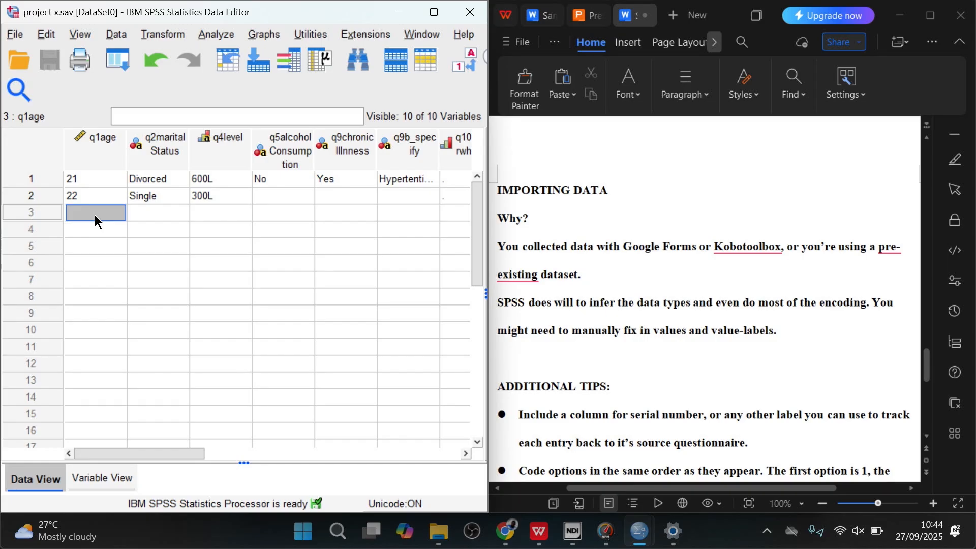
- Create a new blank dataset and maximize its Data Editor window
click(14, 35)
mouse_move(16, 38)
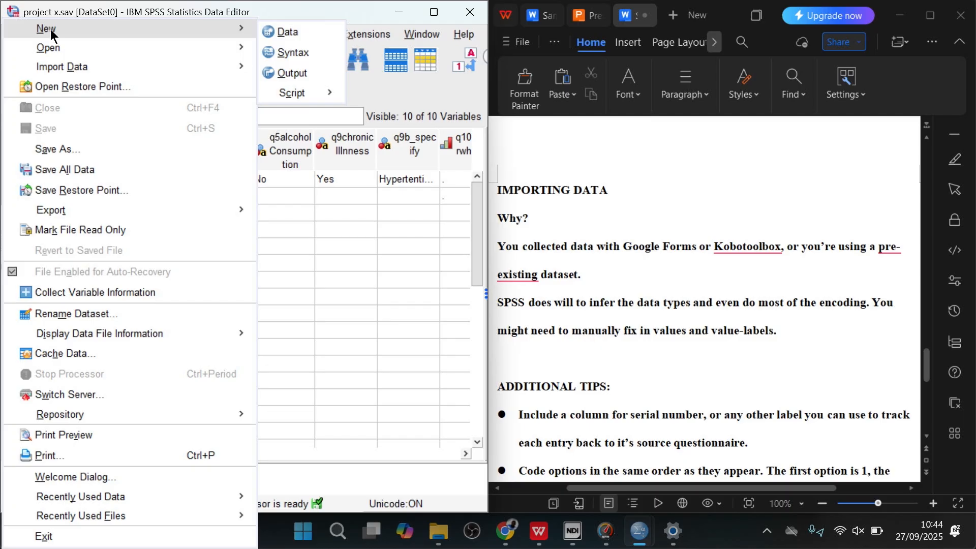
click(281, 30)
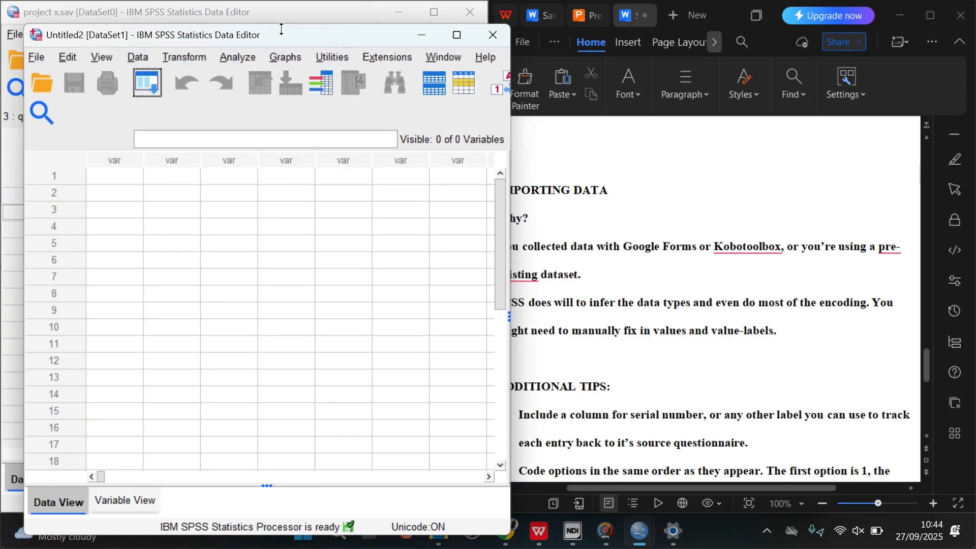
click(457, 34)
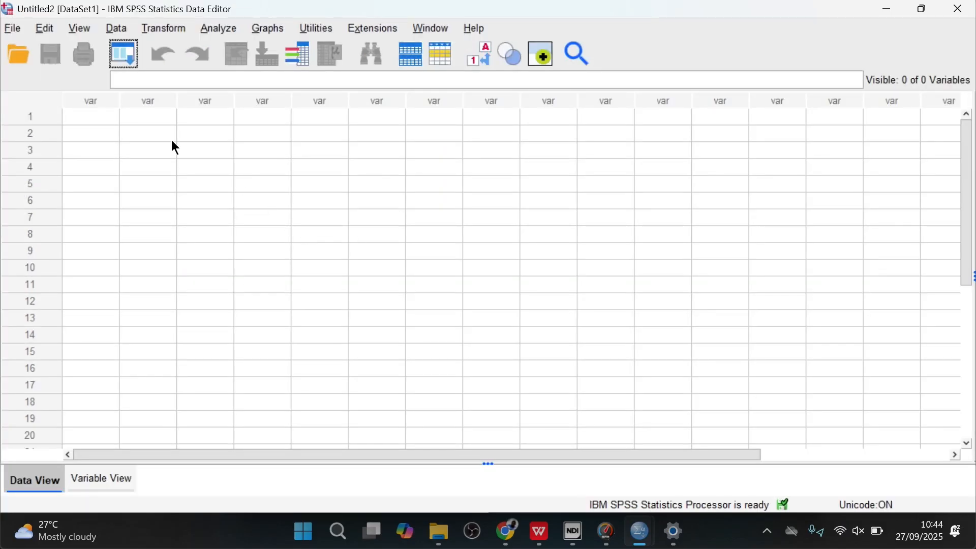
click(13, 30)
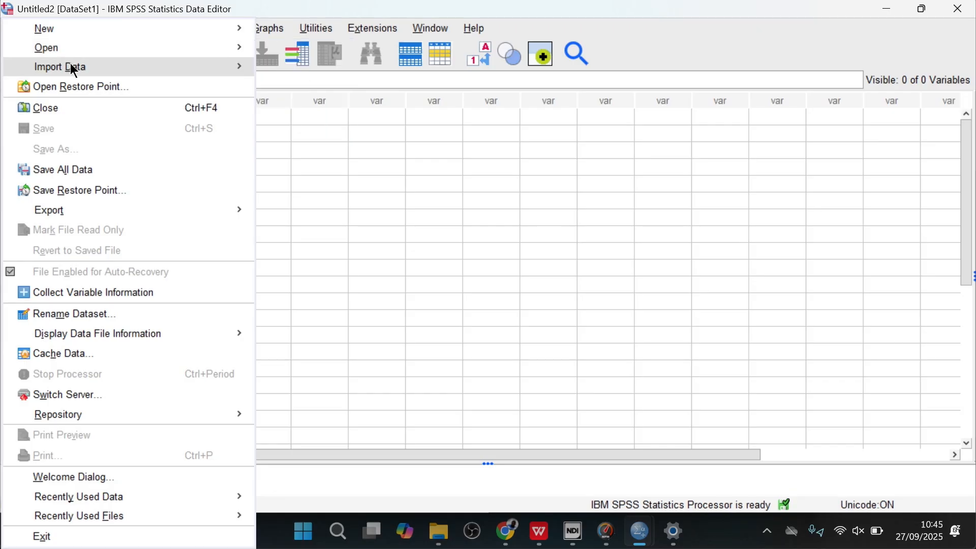
mouse_move(71, 66)
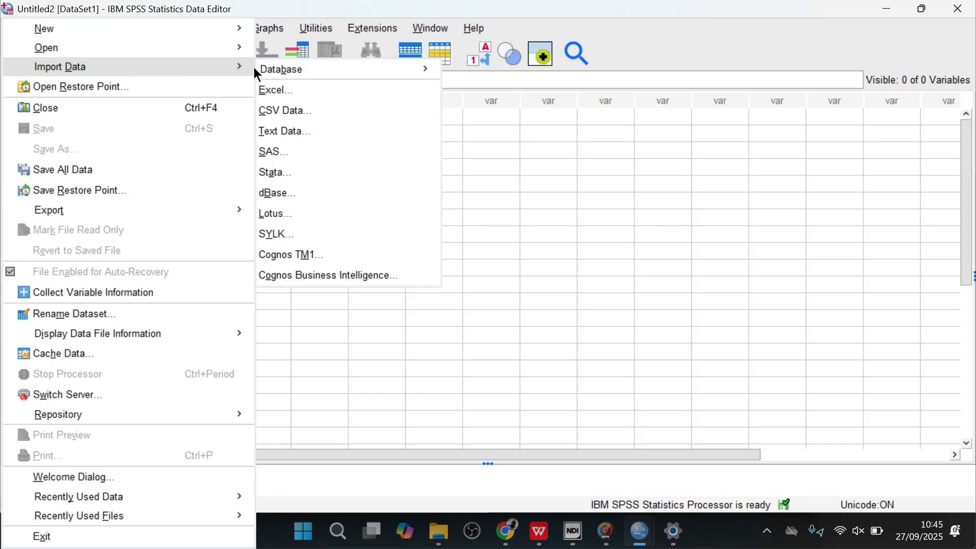
click(289, 89)
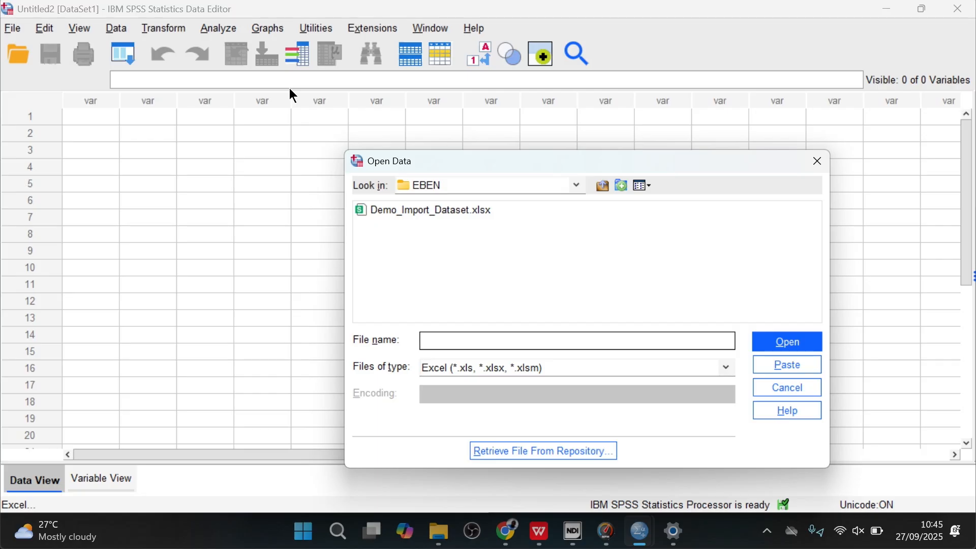
click(449, 207)
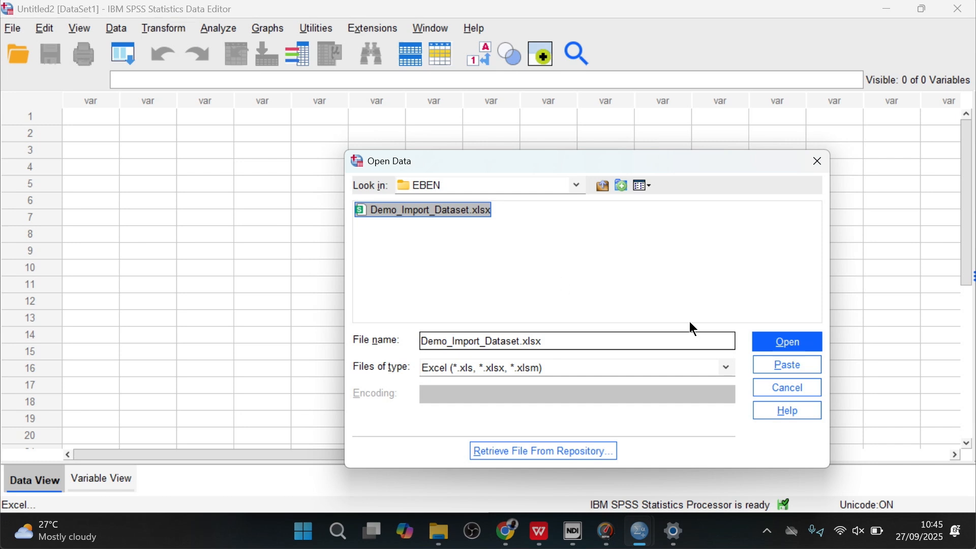
click(771, 342)
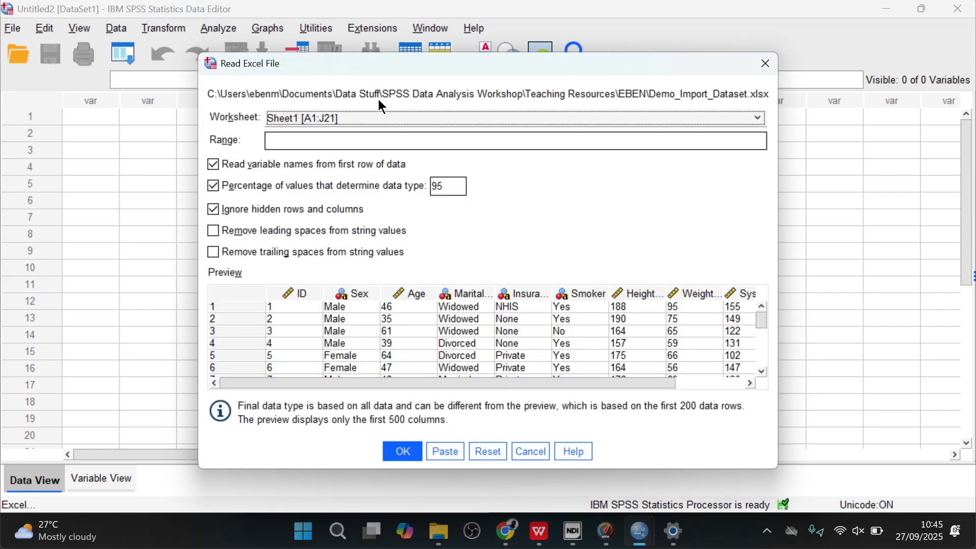
click(531, 451)
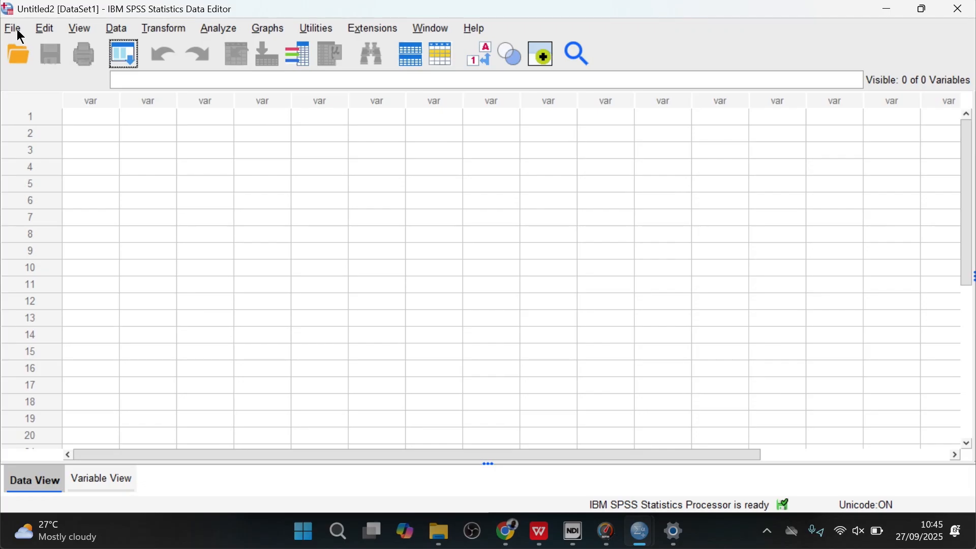
- Start an Excel data import of Demo_Import_Dataset.xlsx from the EBEN folder, as far as the Read Excel File options
click(18, 32)
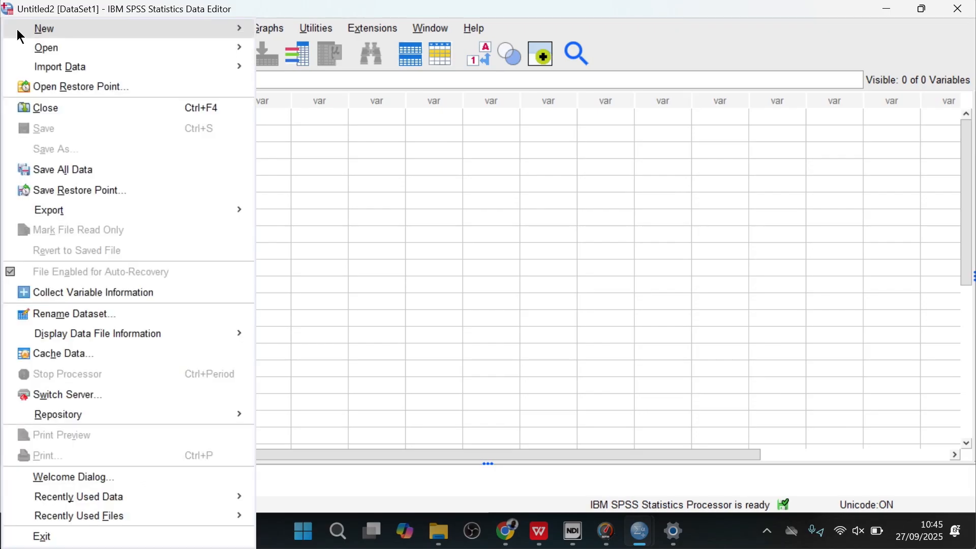
mouse_move(20, 37)
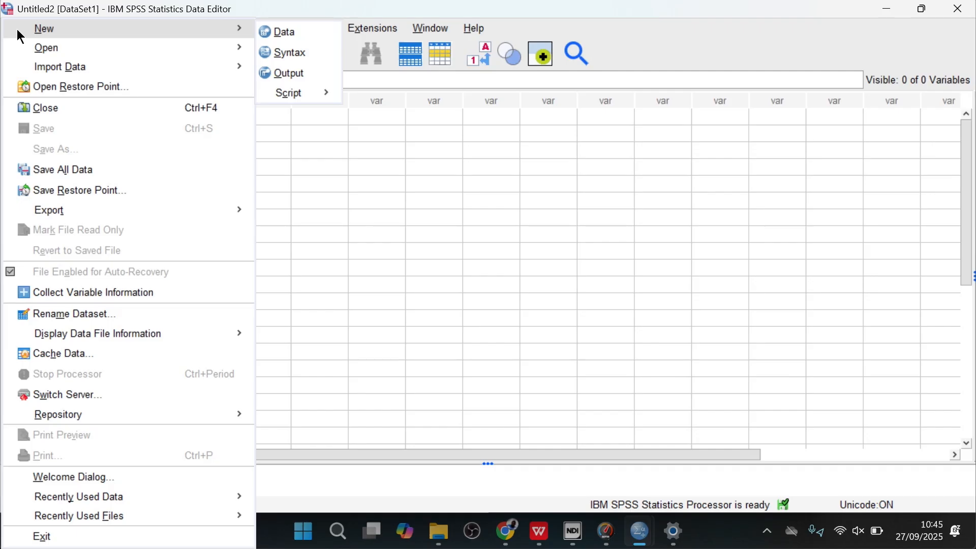
mouse_move(74, 60)
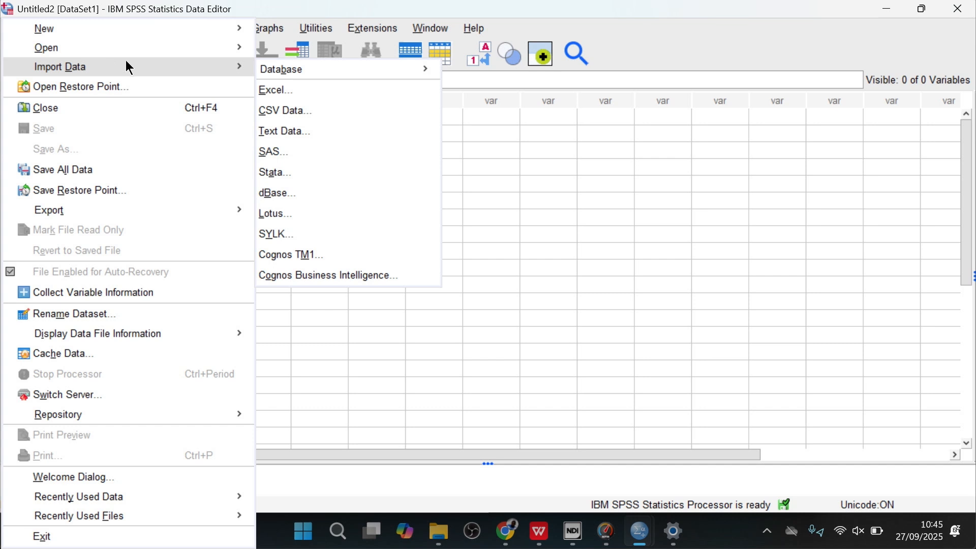
click(277, 92)
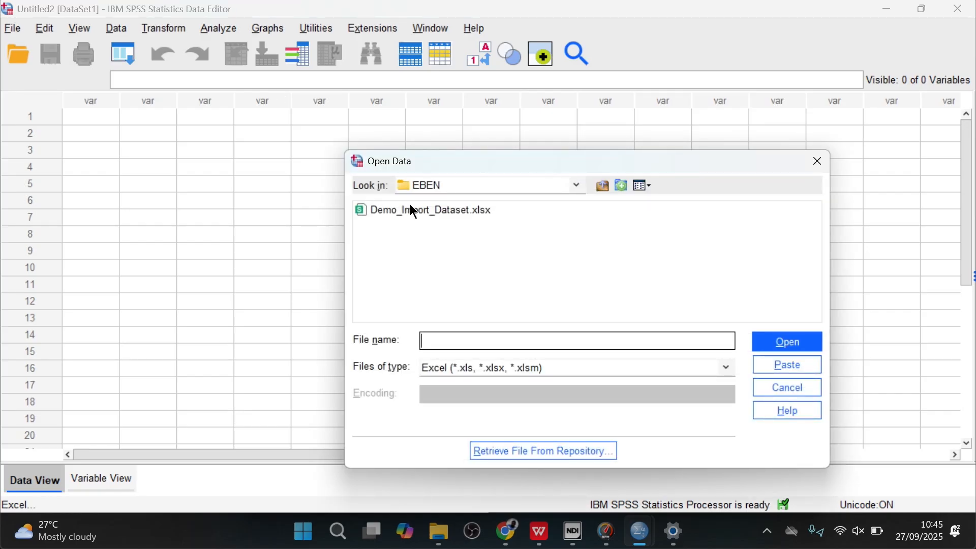
click(427, 215)
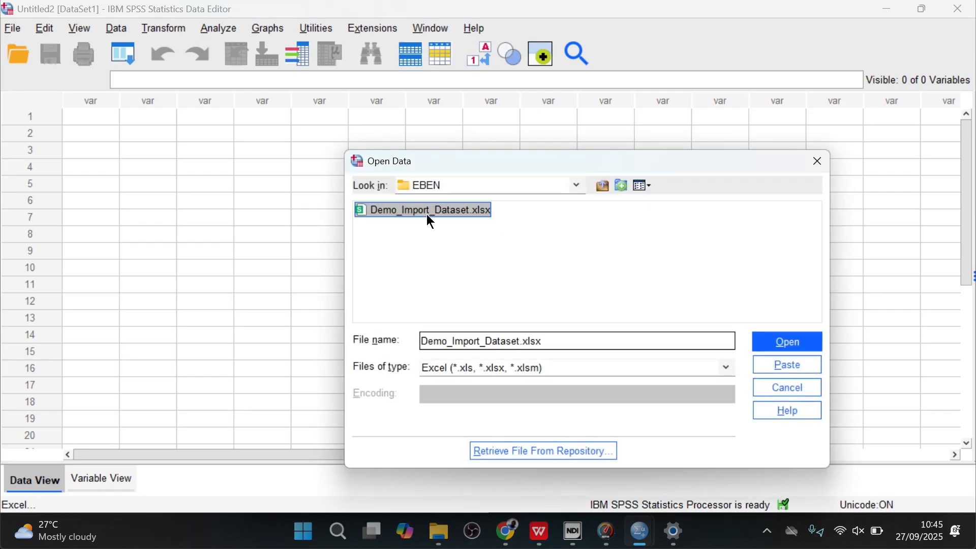
click(783, 344)
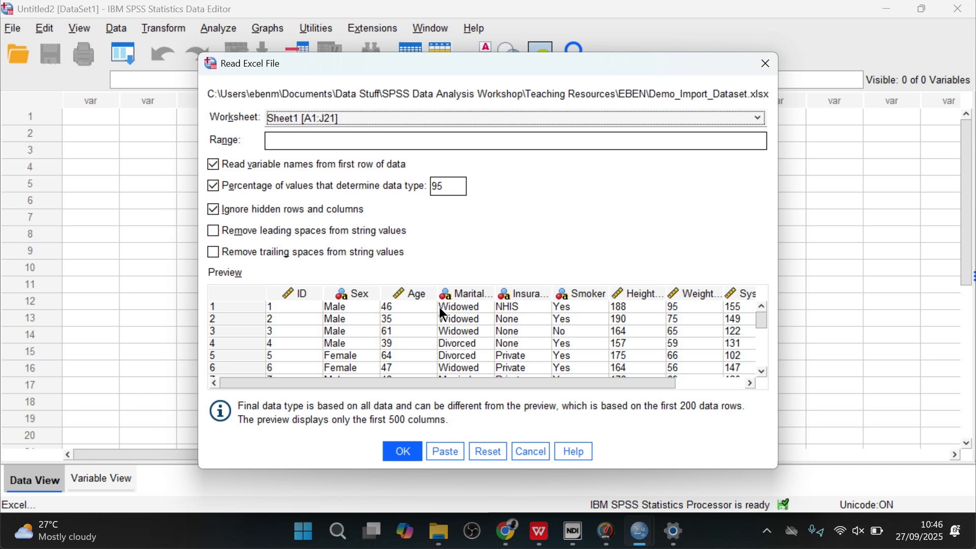
key(Escape)
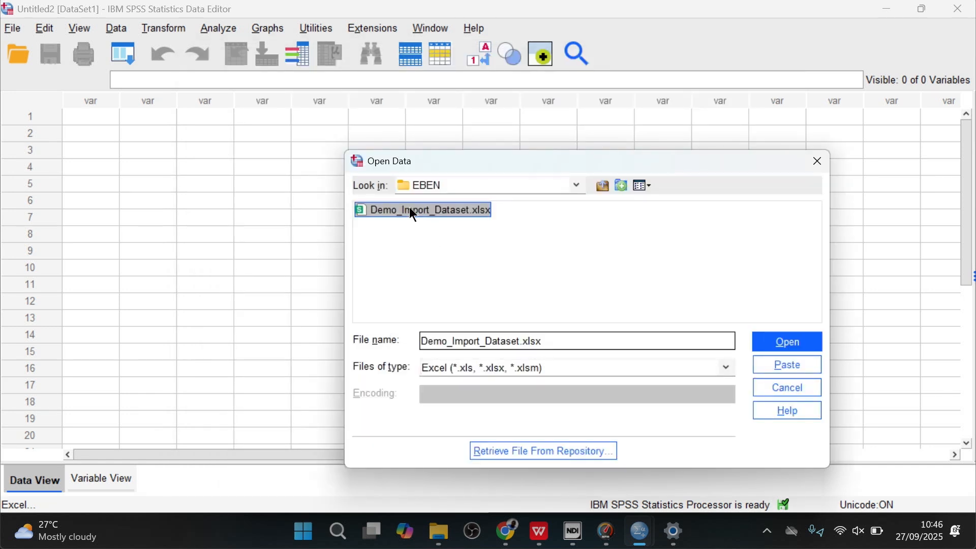
click(789, 344)
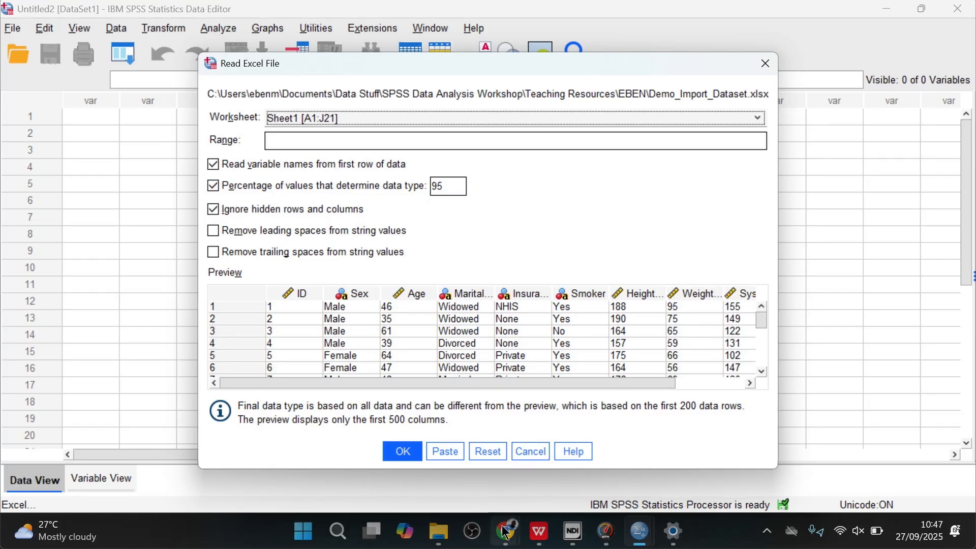
- Check the Google Meet call in Chrome, and return to the Untitled2 dataset window in SPSS
mouse_move(507, 532)
click(465, 494)
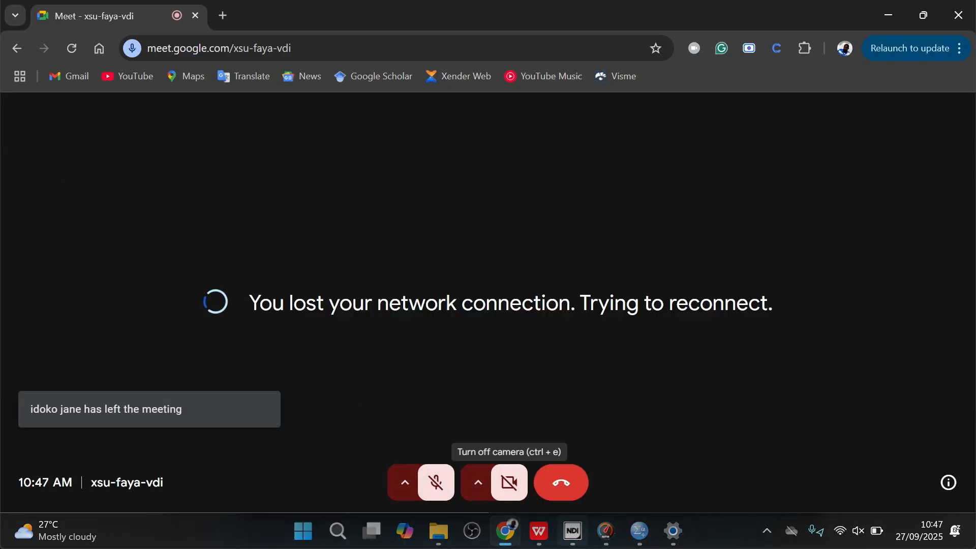
mouse_move(539, 531)
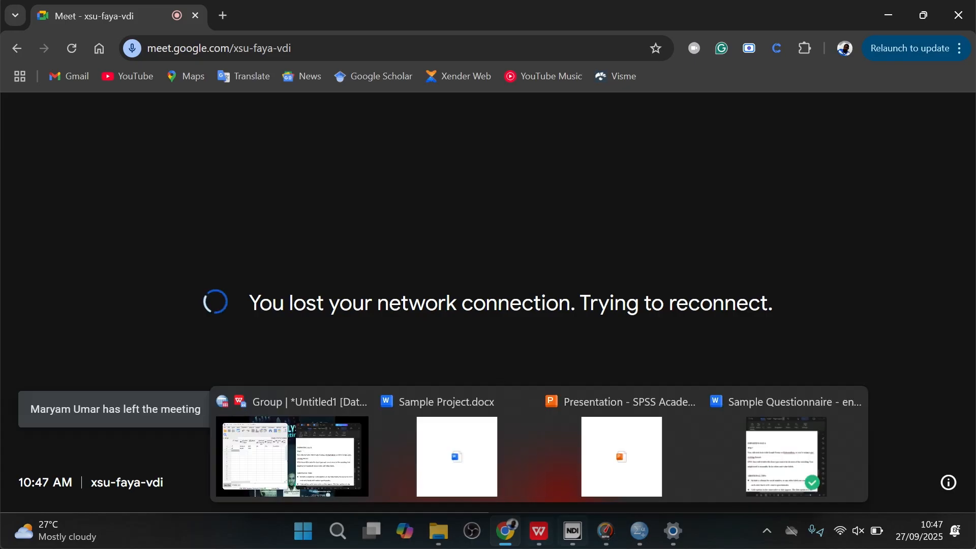
mouse_move(639, 531)
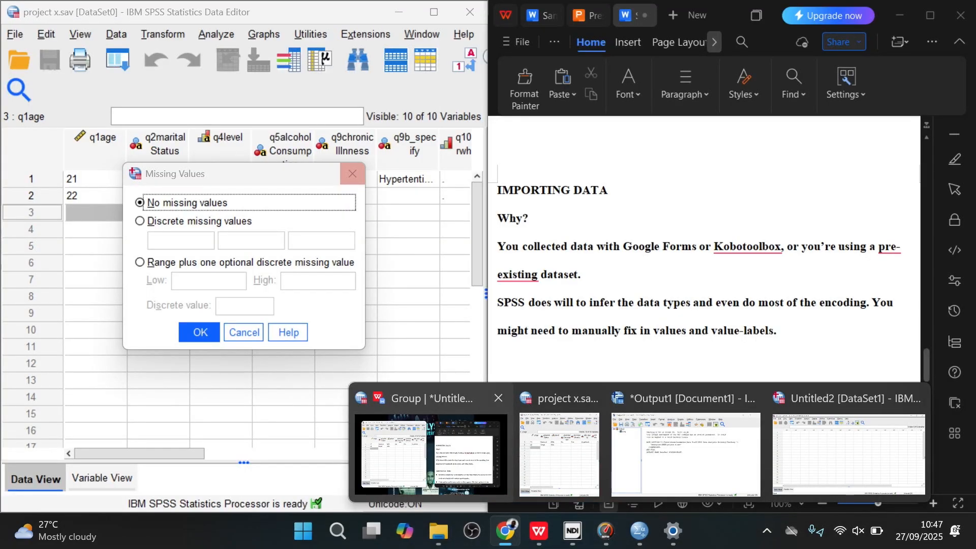
click(848, 453)
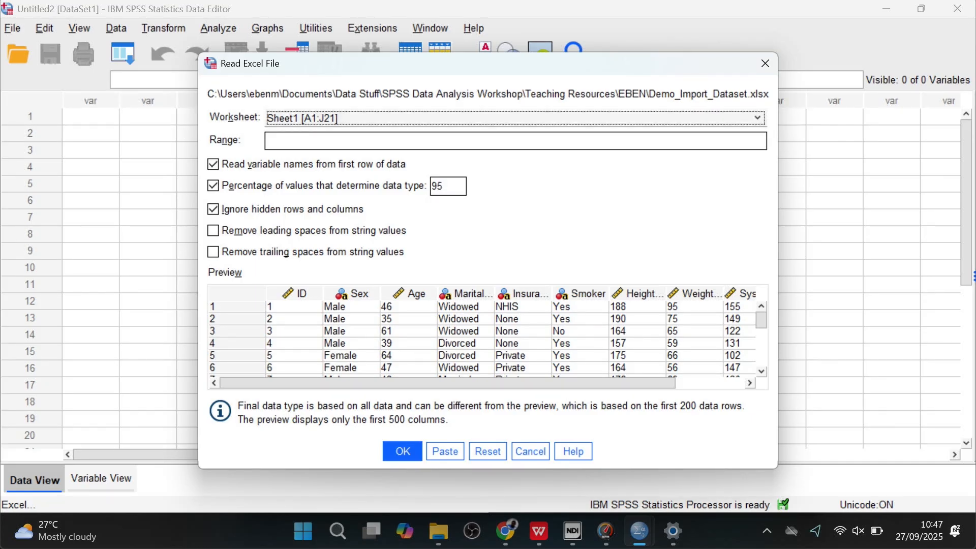
- Open Demo_Import_Dataset.xlsx from the EBEN folder to view its source data, and return to the Read Excel File options in SPSS
mouse_move(439, 531)
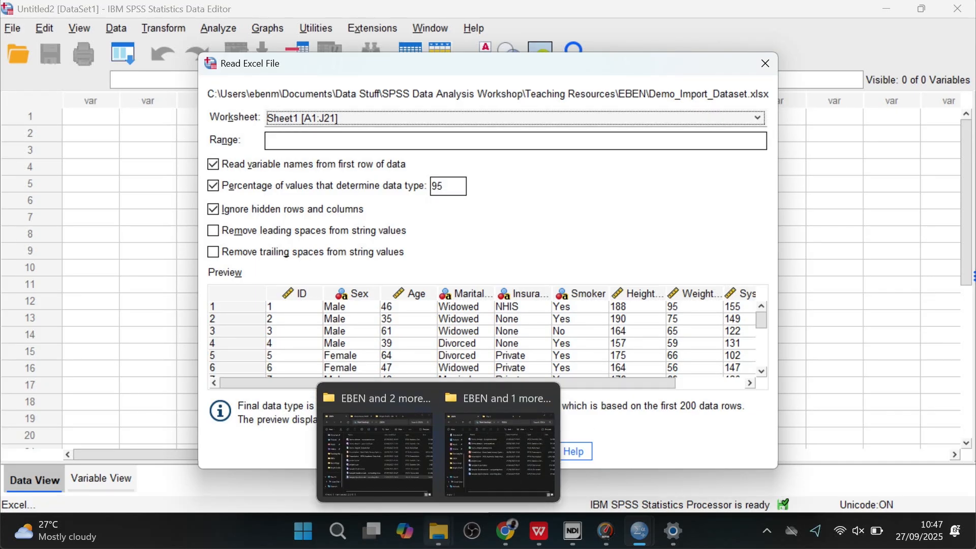
click(378, 453)
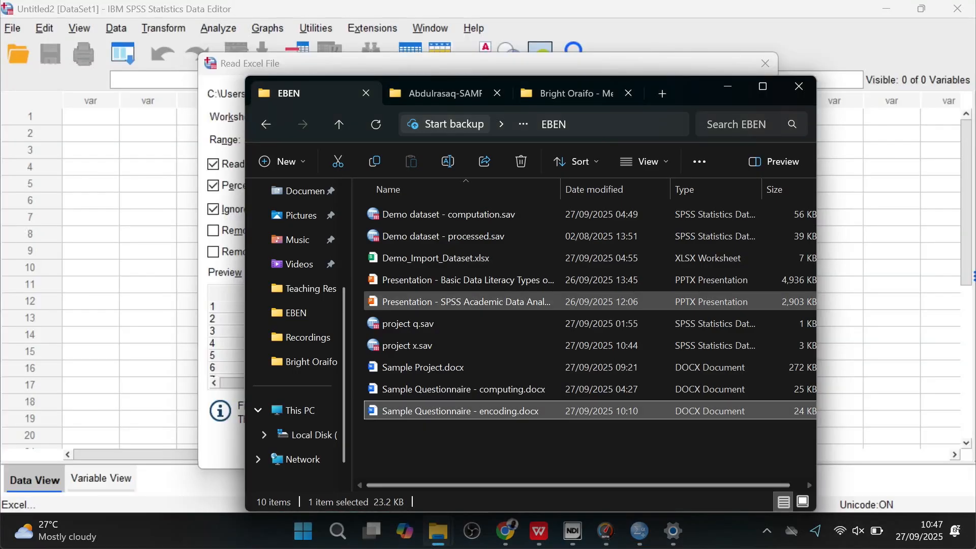
click(435, 258)
key(Return)
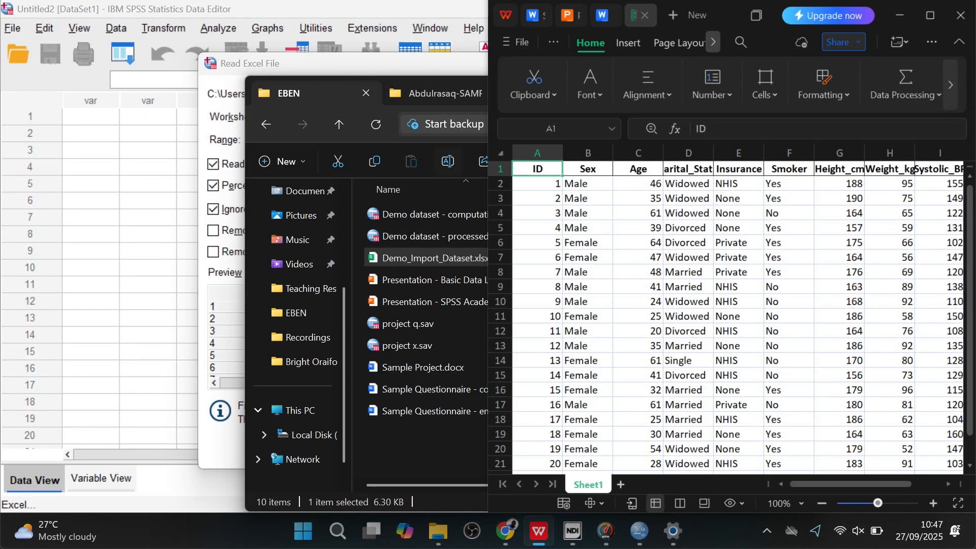
click(345, 64)
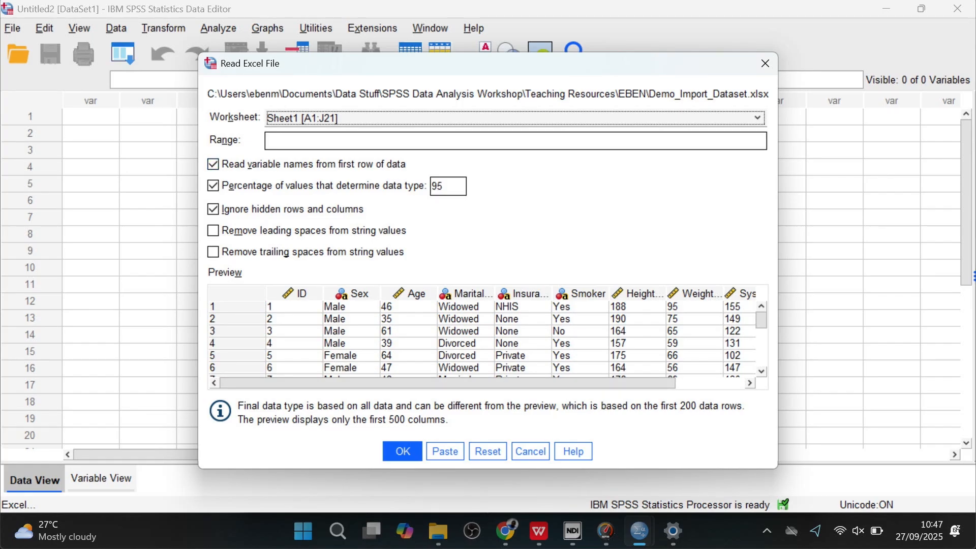
- Import Sheet1 with variable names read from the first row of data, and display the imported dataset's variable definitions
click(213, 164)
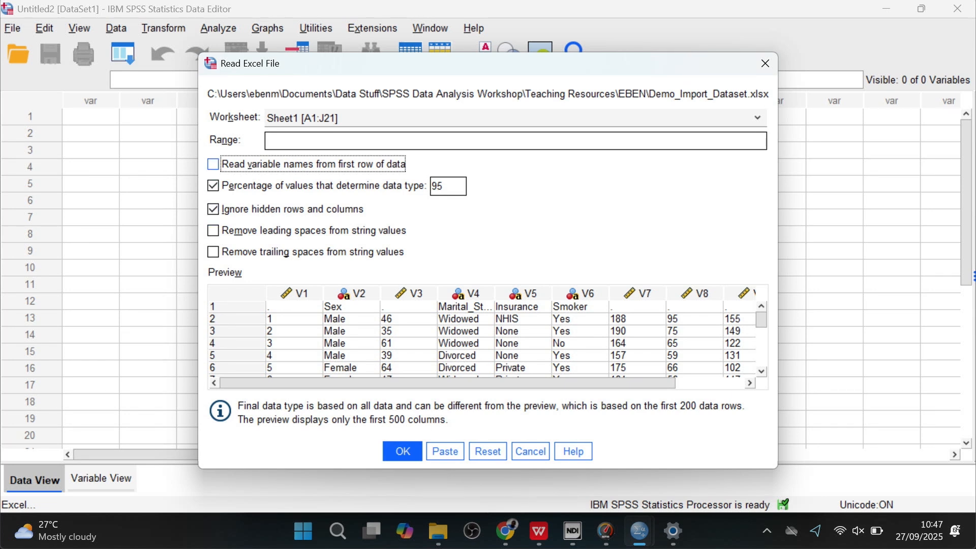
click(213, 164)
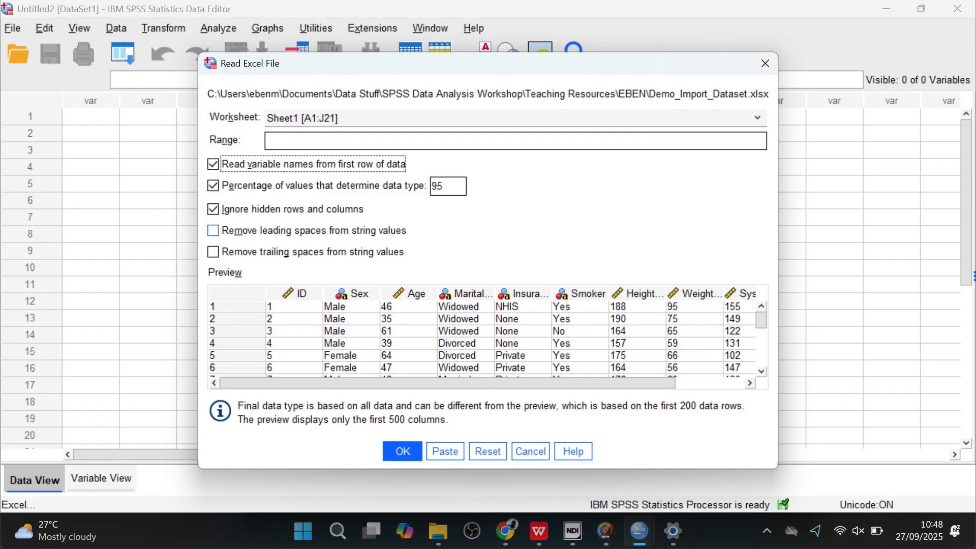
click(403, 451)
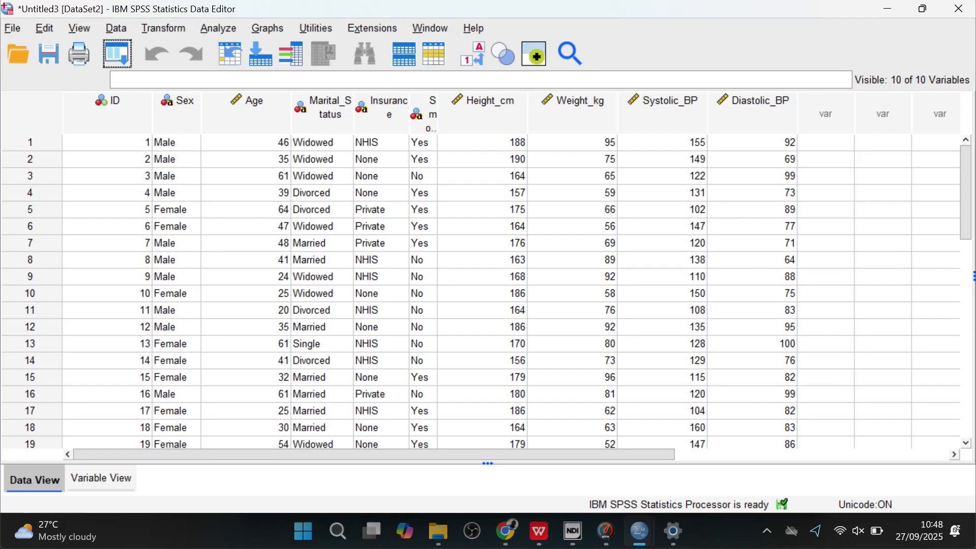
click(101, 478)
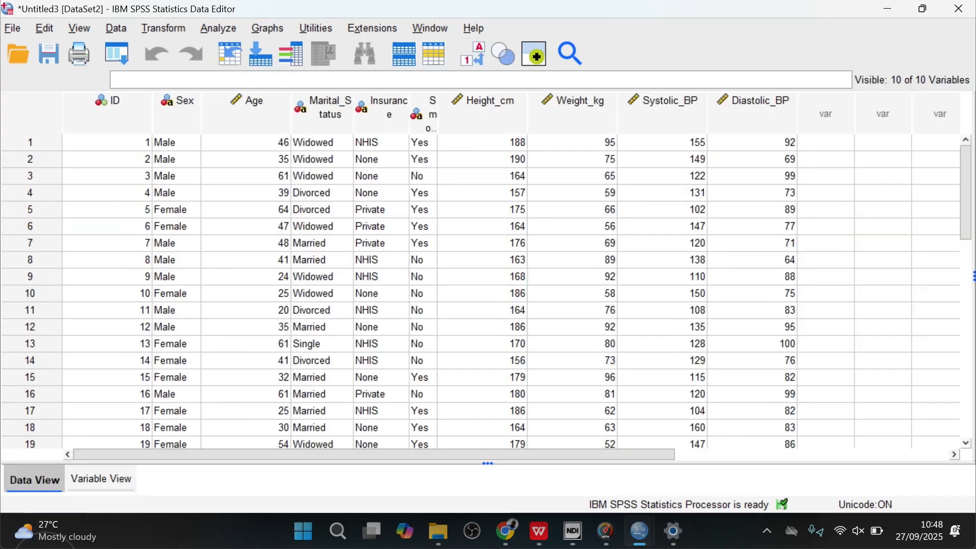
click(32, 479)
click(101, 478)
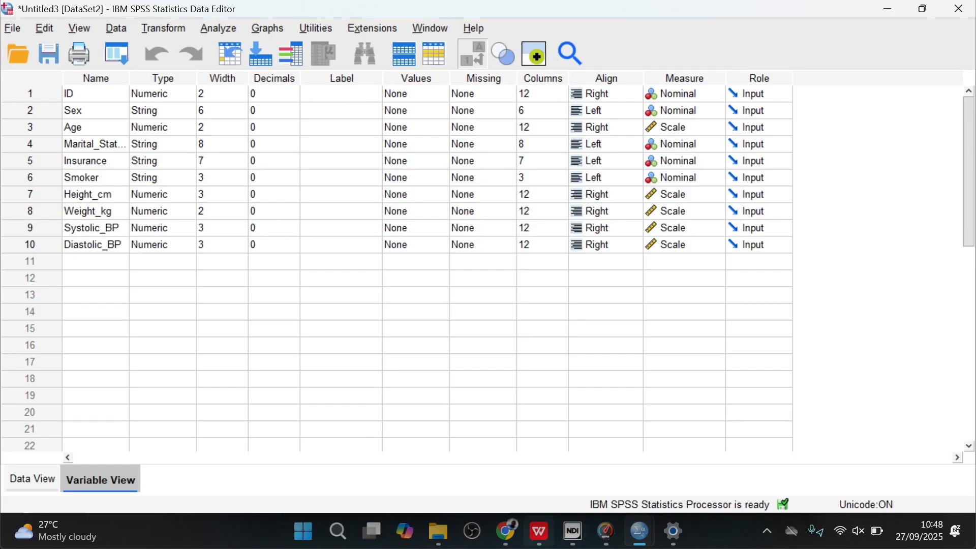
- Switch to the Sample Questionnaire - encoding document in WPS, maximize it, and look through the notes from Importing Data to the last page
mouse_move(539, 532)
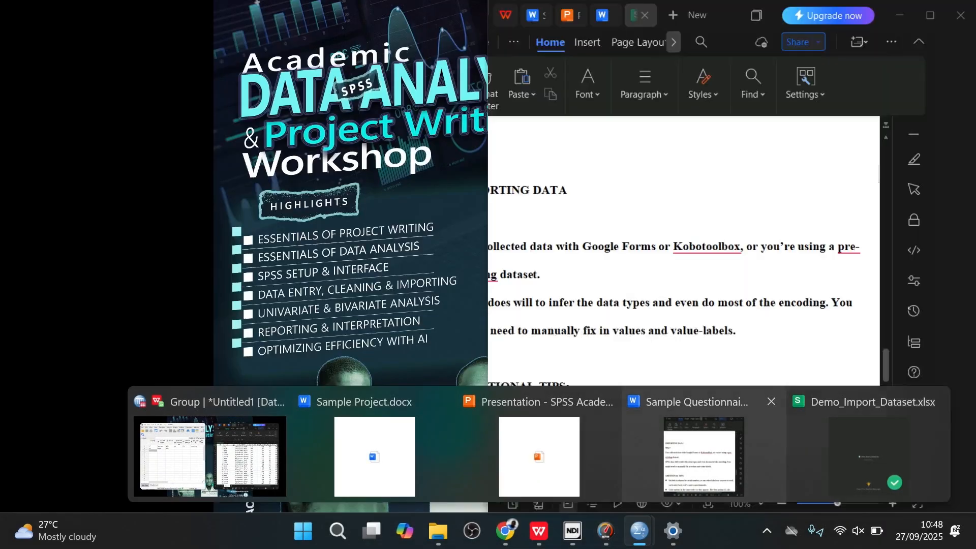
click(704, 457)
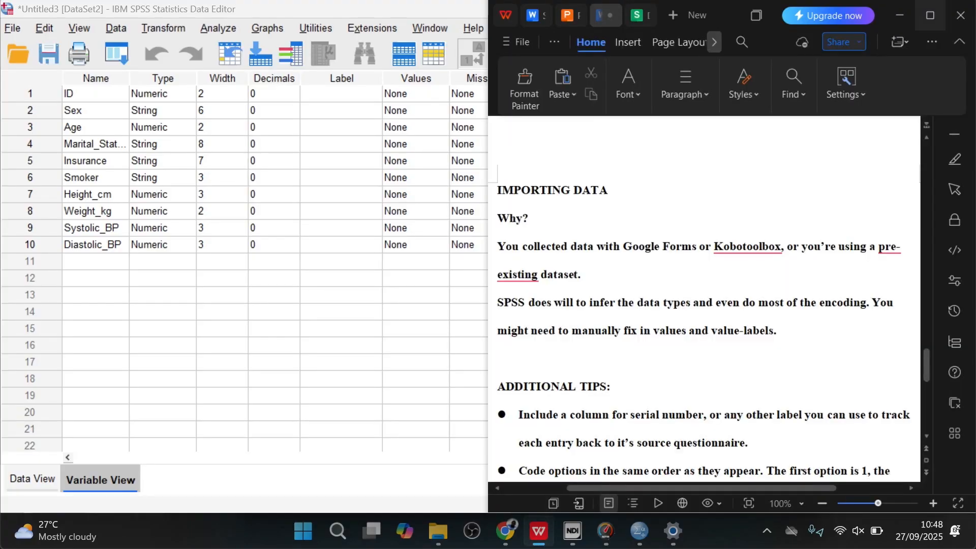
click(930, 15)
scroll(460, 305, down, 15)
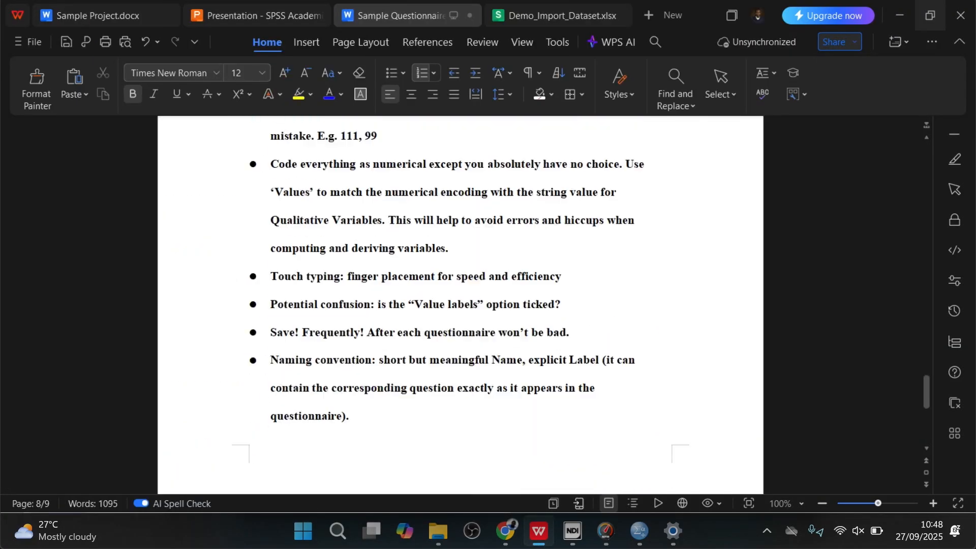
scroll(460, 305, down, 5)
scroll(460, 305, up, 14)
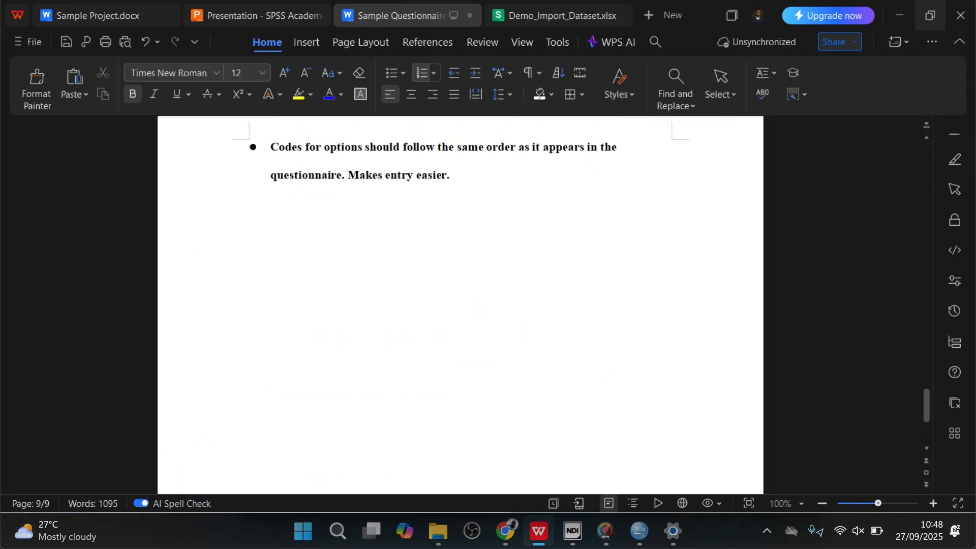
scroll(460, 305, up, 5)
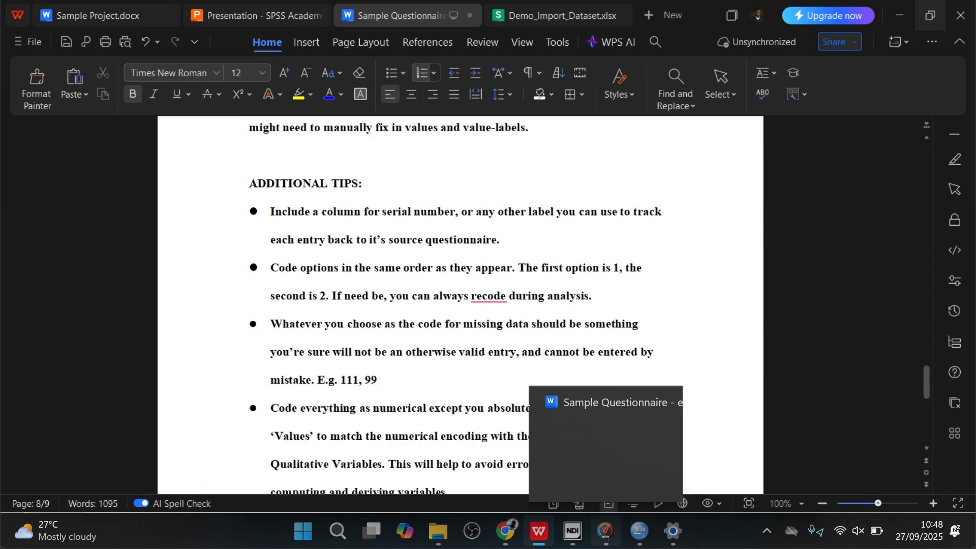
- Return to the imported Untitled3 dataset in SPSS, and reload the Google Meet page in Chrome
mouse_move(639, 531)
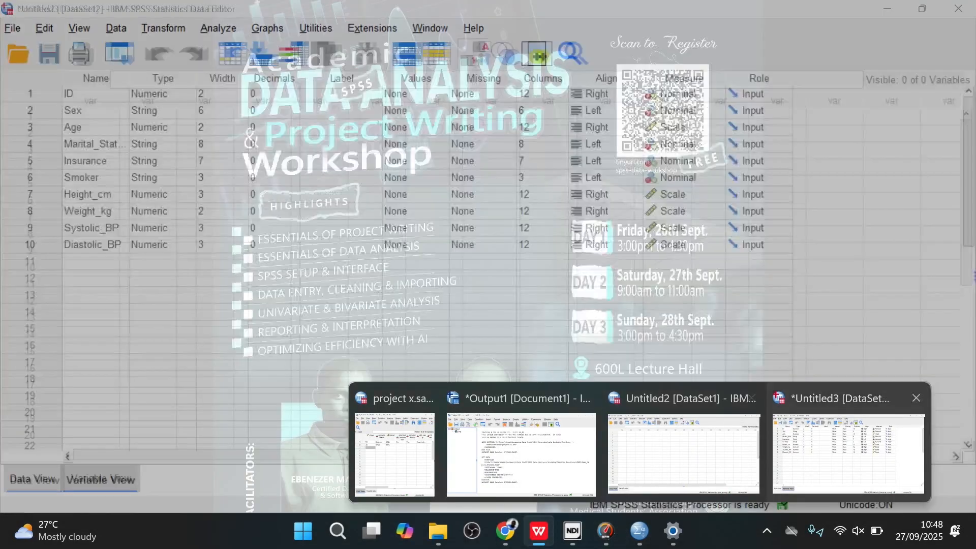
click(844, 448)
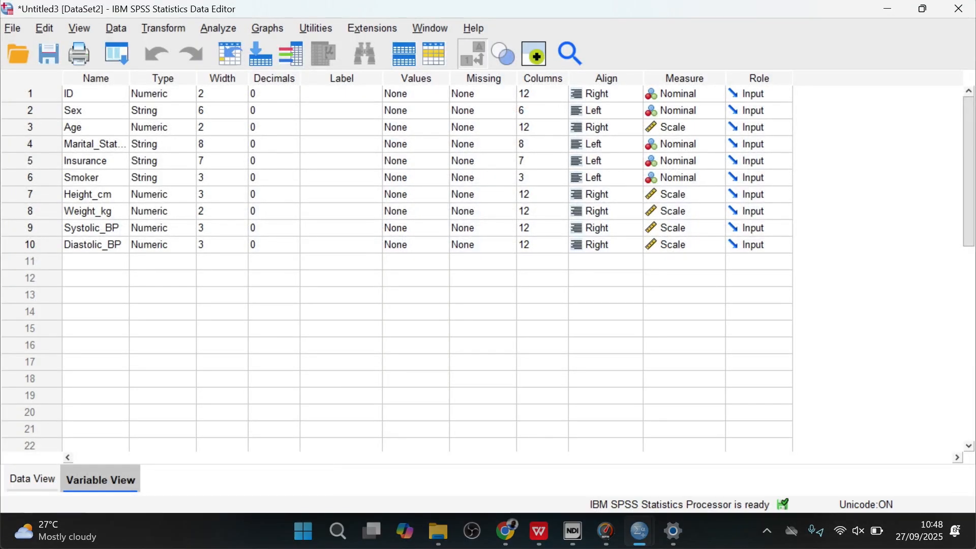
mouse_move(640, 531)
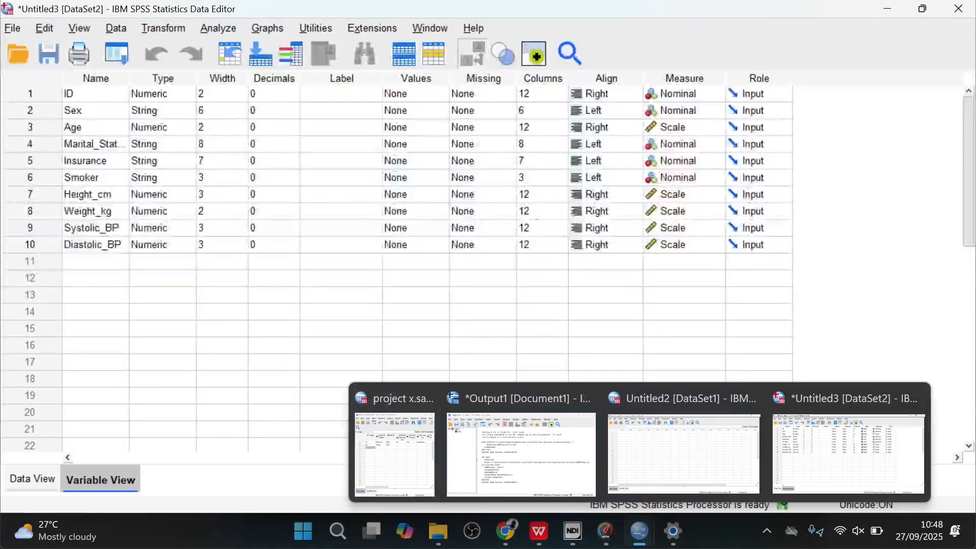
click(848, 452)
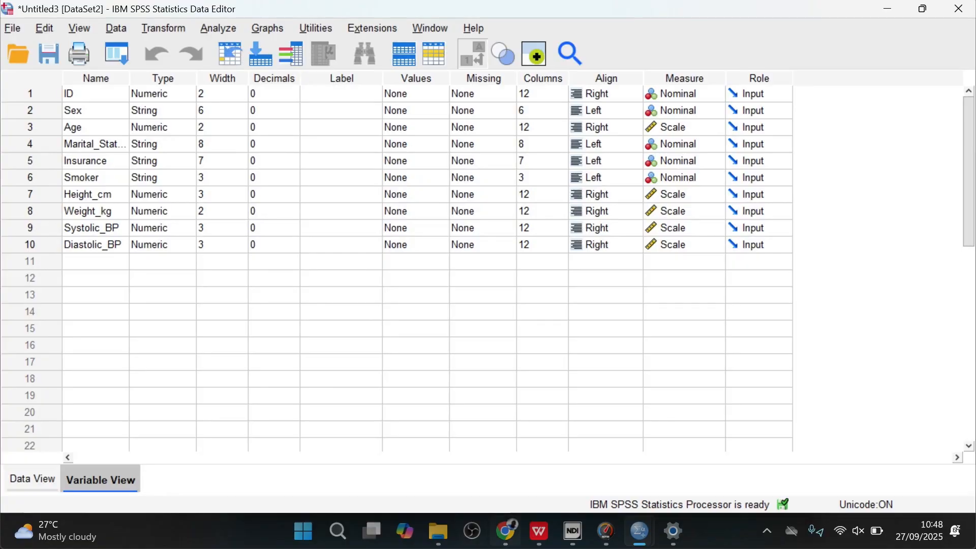
click(505, 531)
click(71, 47)
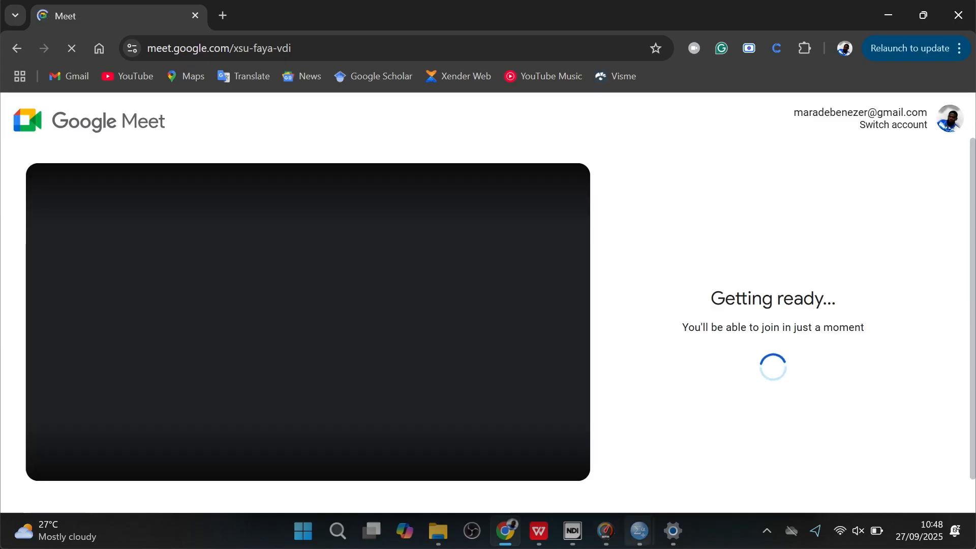
mouse_move(639, 531)
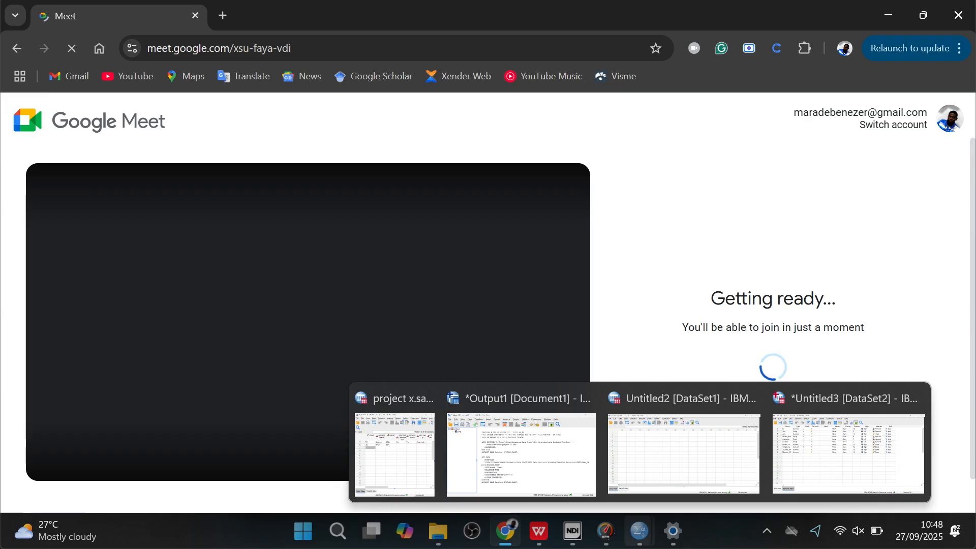
- Switch back to the Sample Questionnaire - encoding document in WPS and read the Additional Tips on serial numbers, option codes and missing data
mouse_move(538, 531)
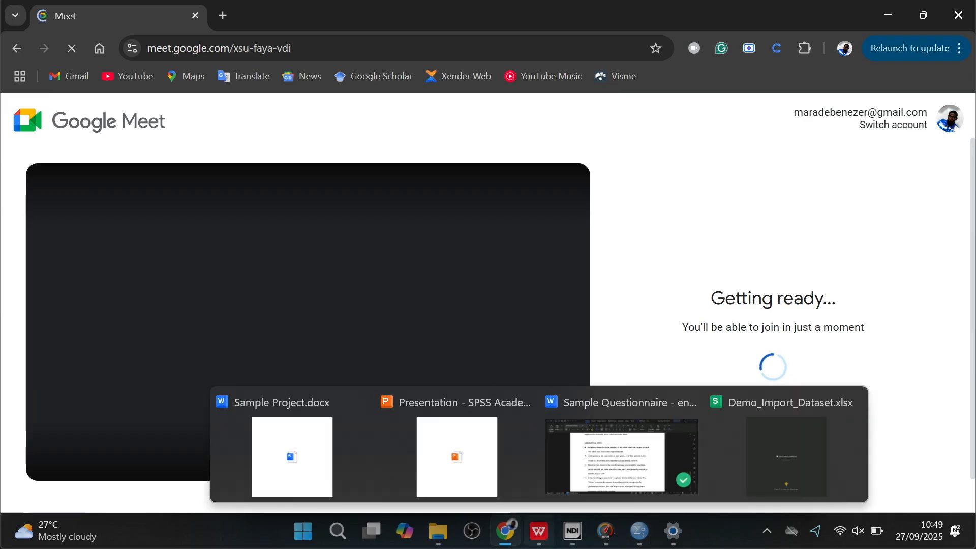
click(621, 455)
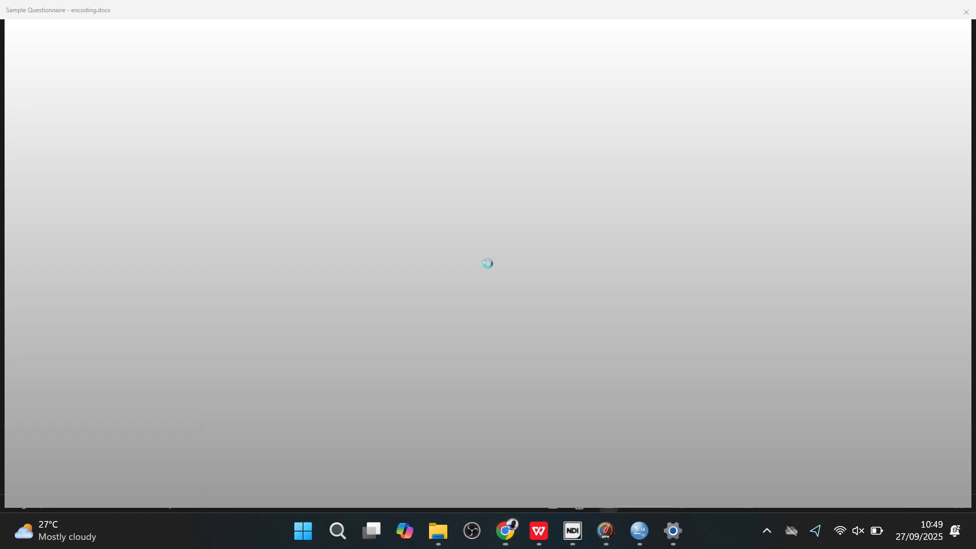
scroll(555, 268, down, 1)
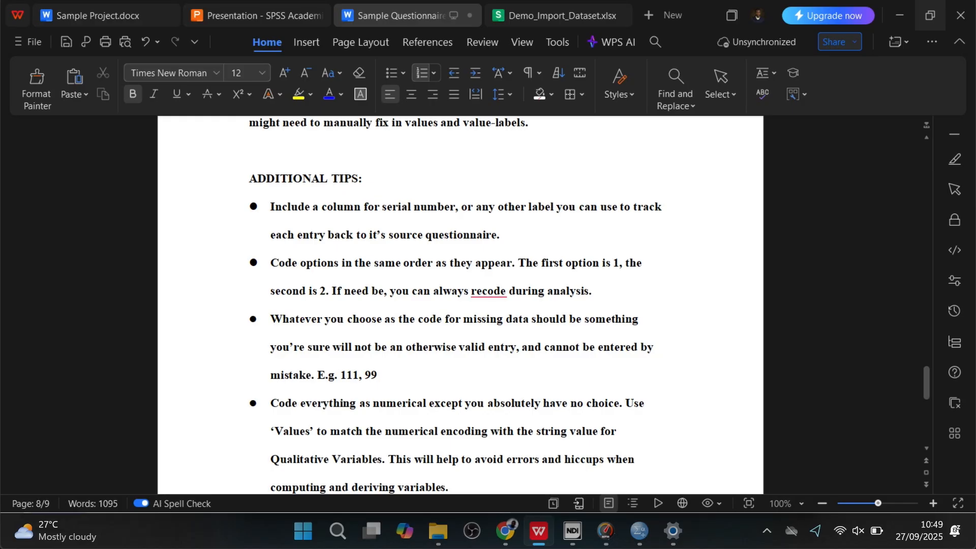
scroll(460, 305, down, 2)
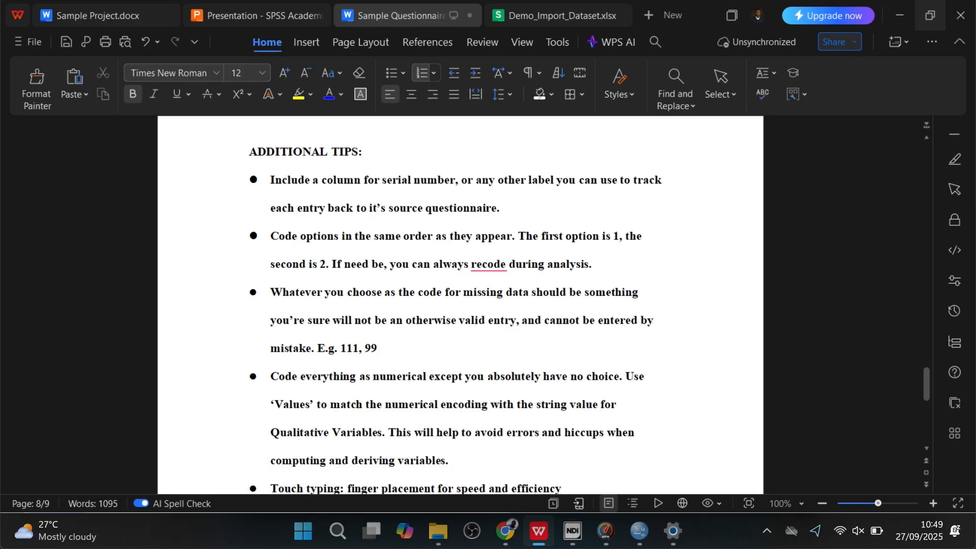
scroll(461, 305, down, 4)
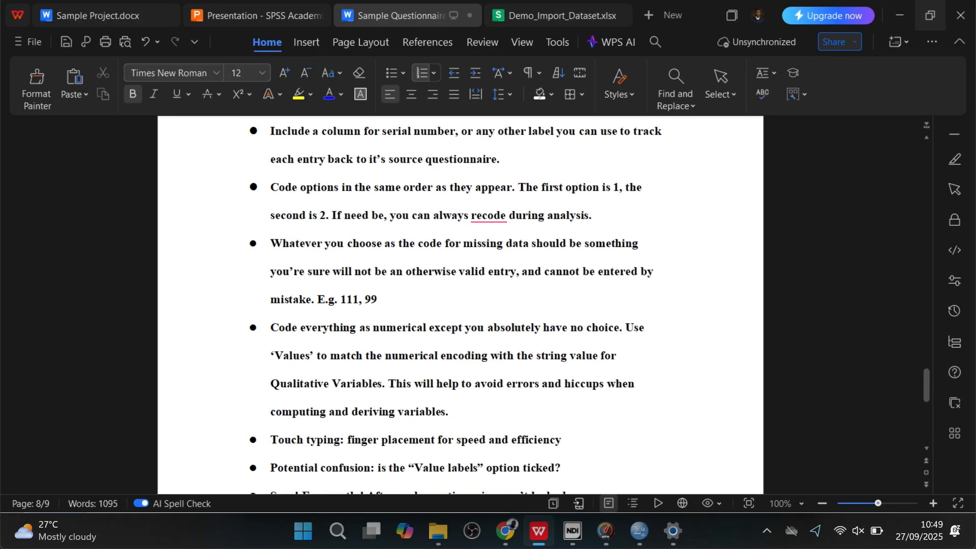
scroll(461, 305, down, 3)
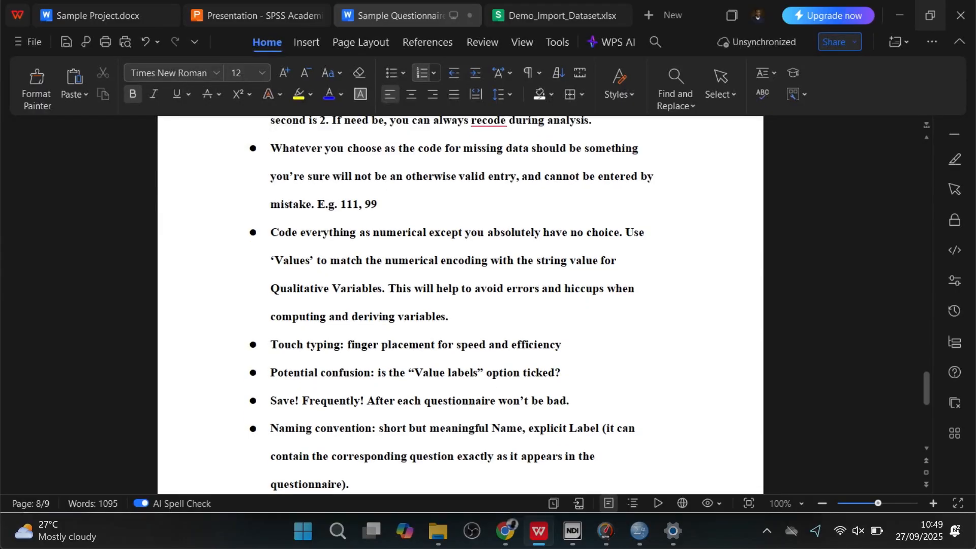
scroll(460, 305, down, 2)
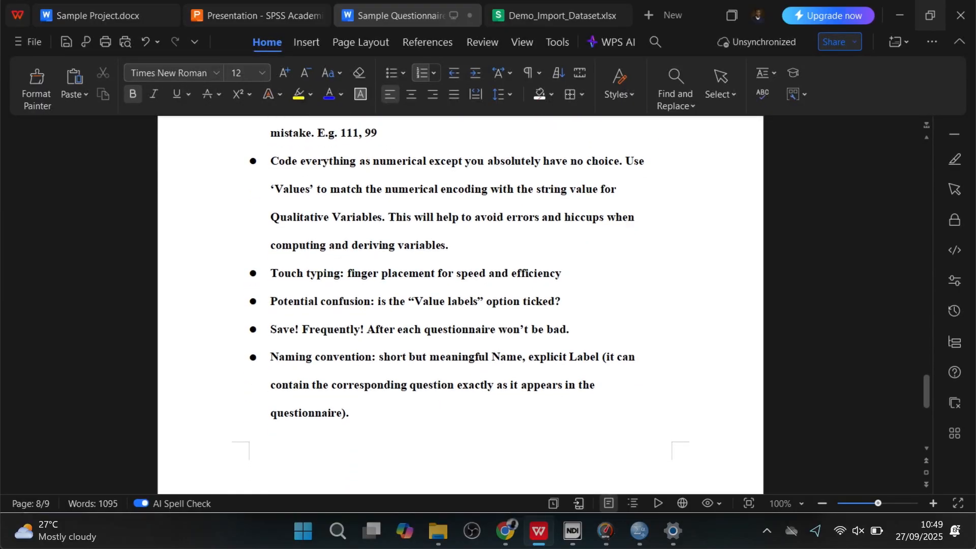
scroll(460, 305, down, 1)
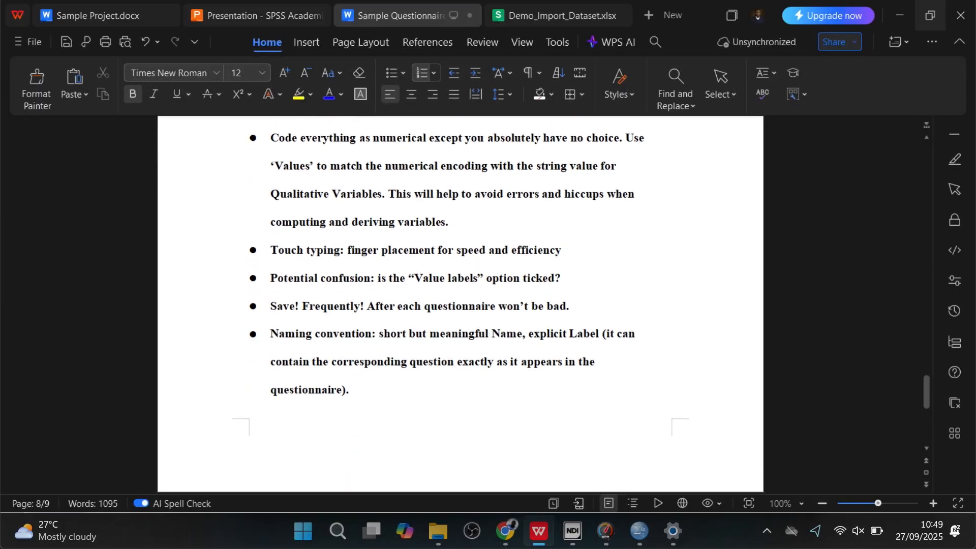
- Examine the remaining tips on value labels, frequent saving, naming convention and option code order, and return to the Importing Data section
drag(562, 273, 271, 275)
click(380, 302)
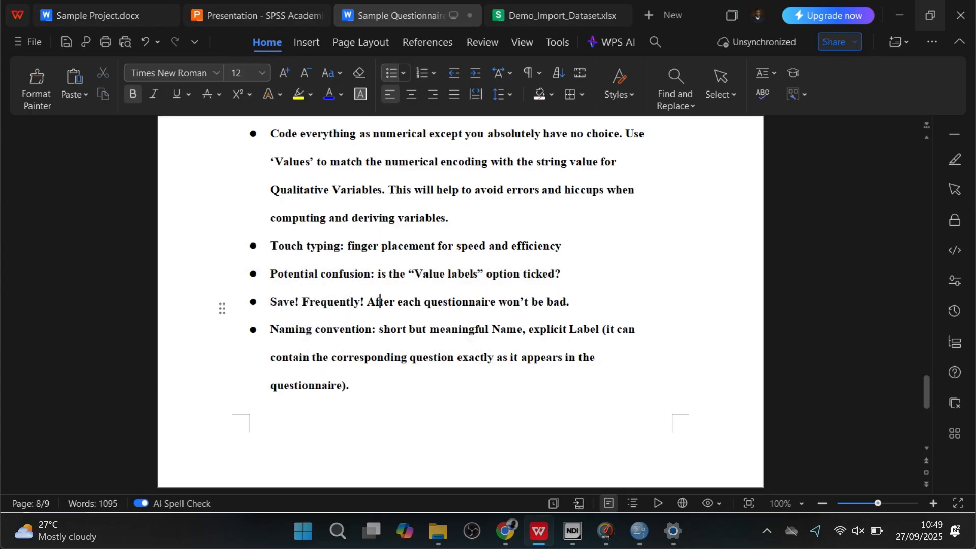
scroll(460, 305, down, 3)
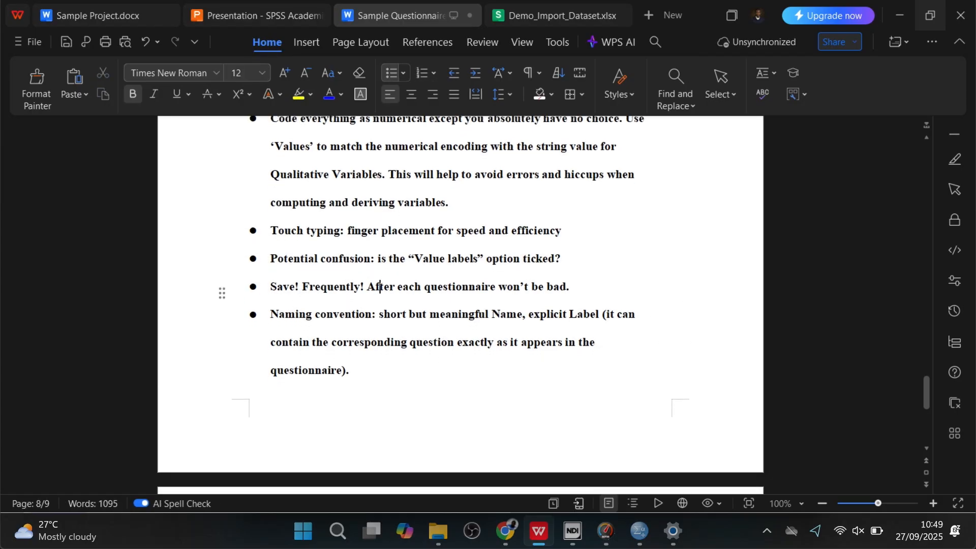
click(473, 446)
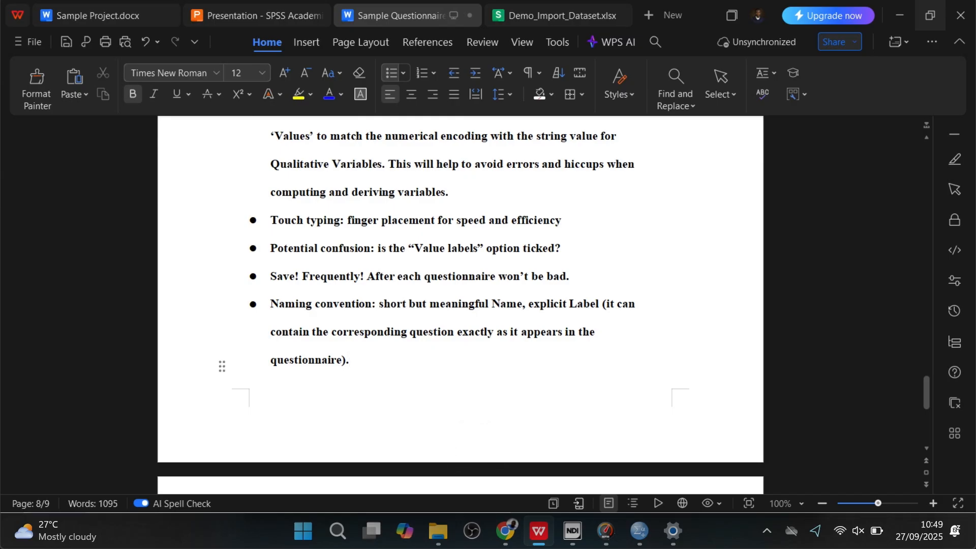
triple_click(314, 360)
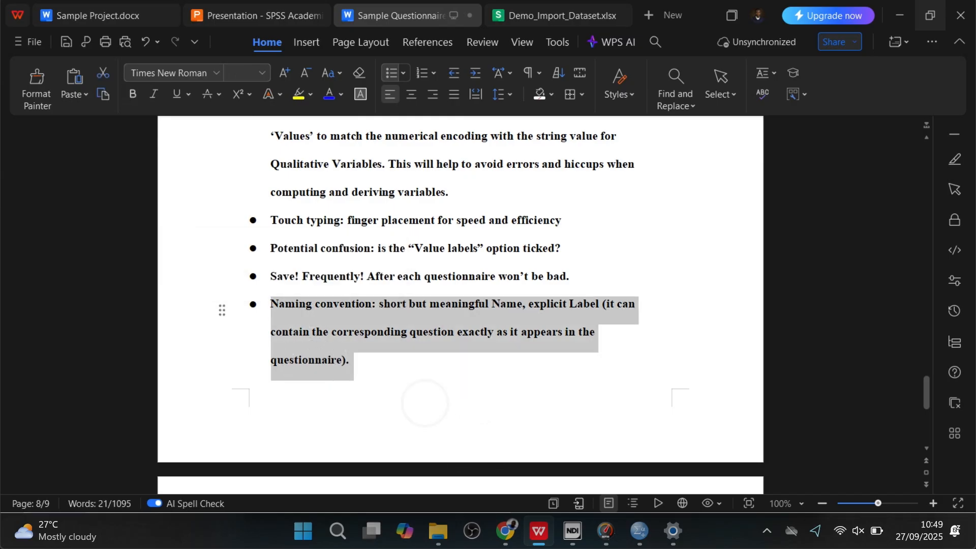
click(355, 331)
scroll(354, 331, down, 3)
scroll(460, 305, down, 1)
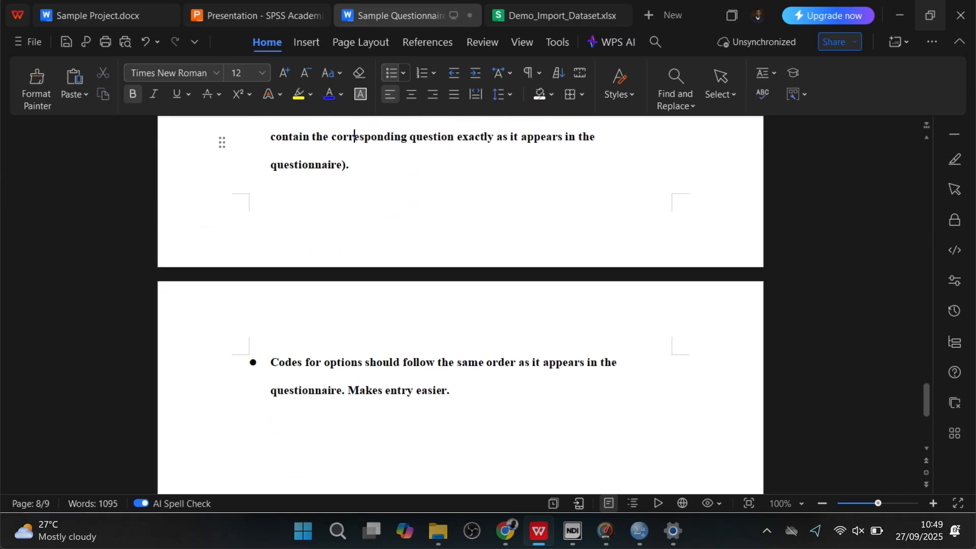
scroll(460, 305, down, 3)
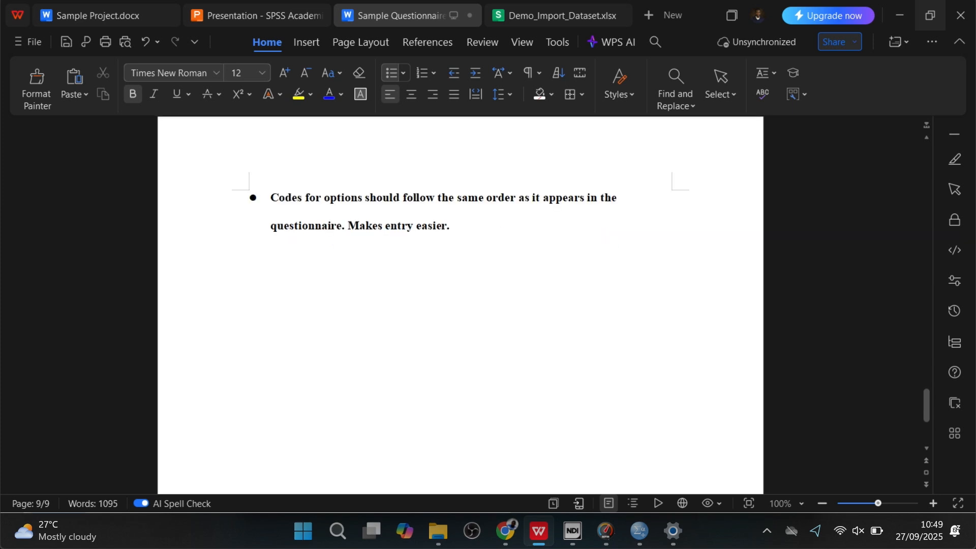
scroll(460, 305, up, 13)
scroll(460, 305, up, 4)
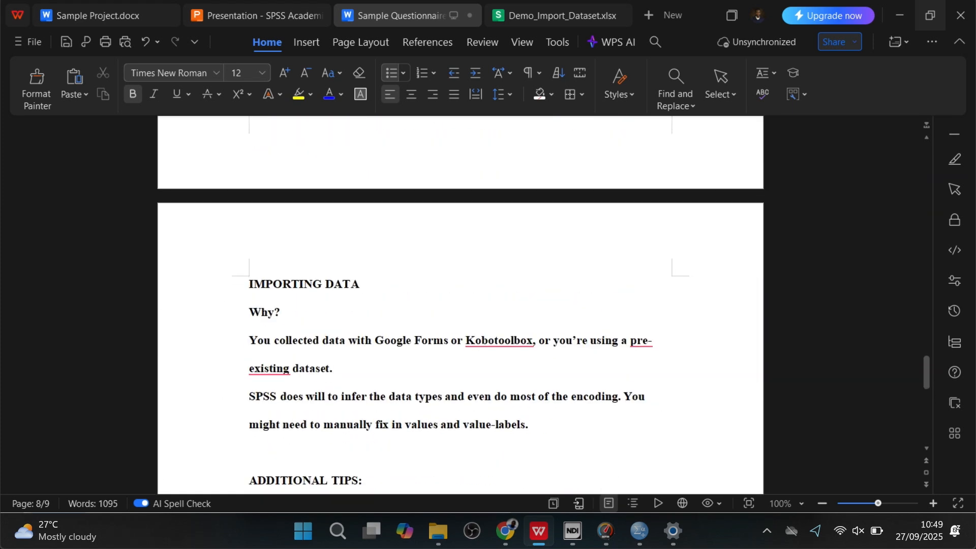